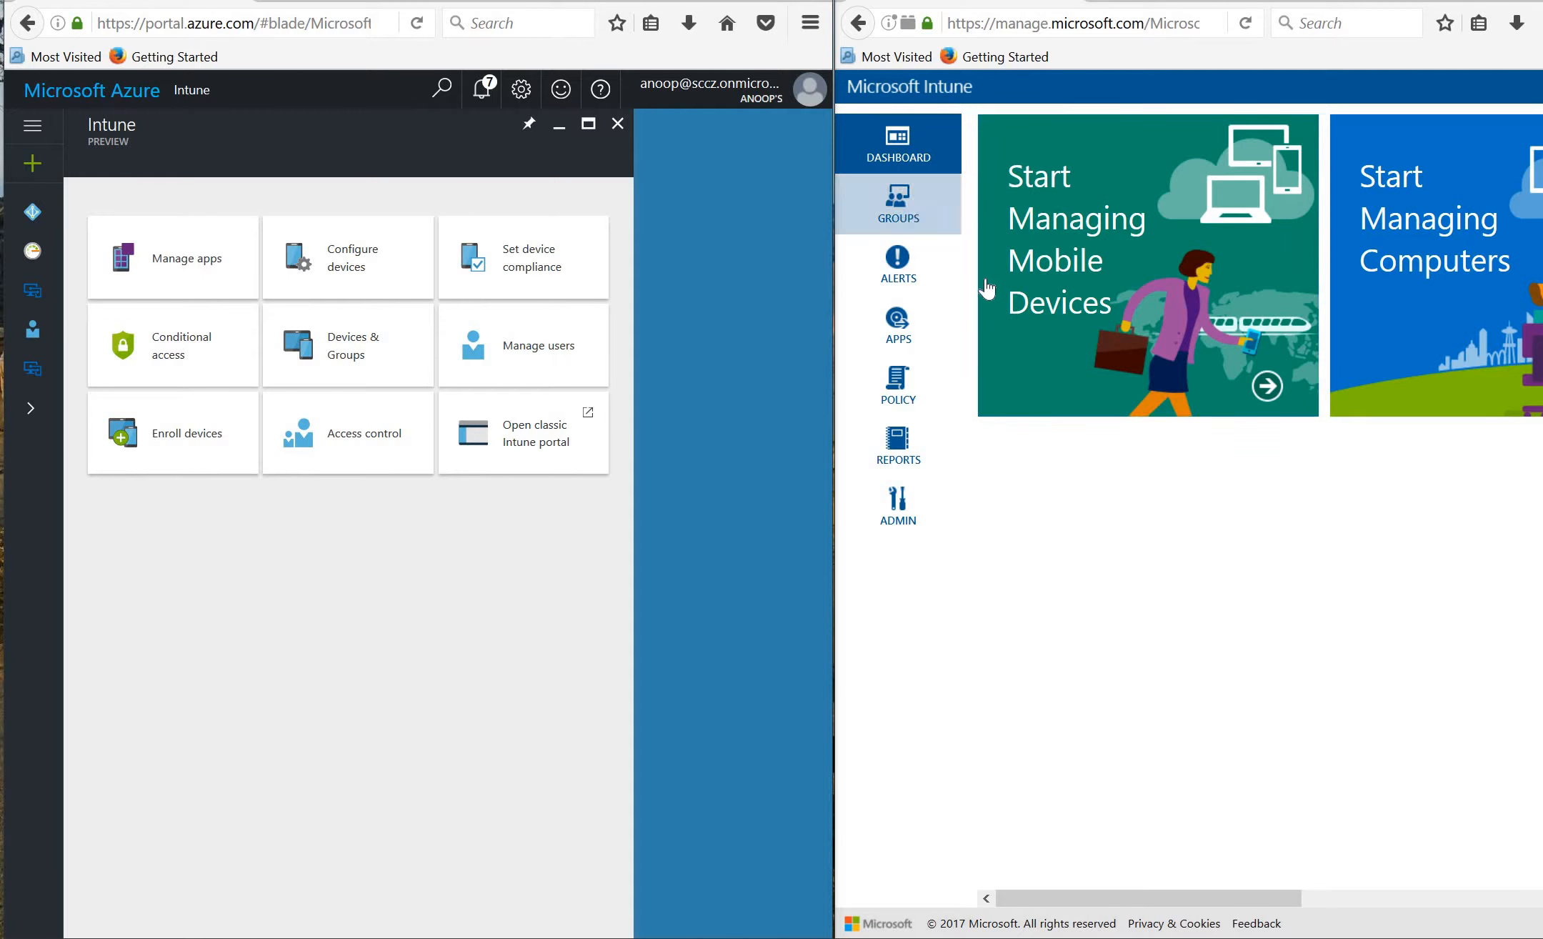
Browse the classic portal's Groups and Alerts workspaces, then the Apps Volume-Purchased Apps list.
click(924, 216)
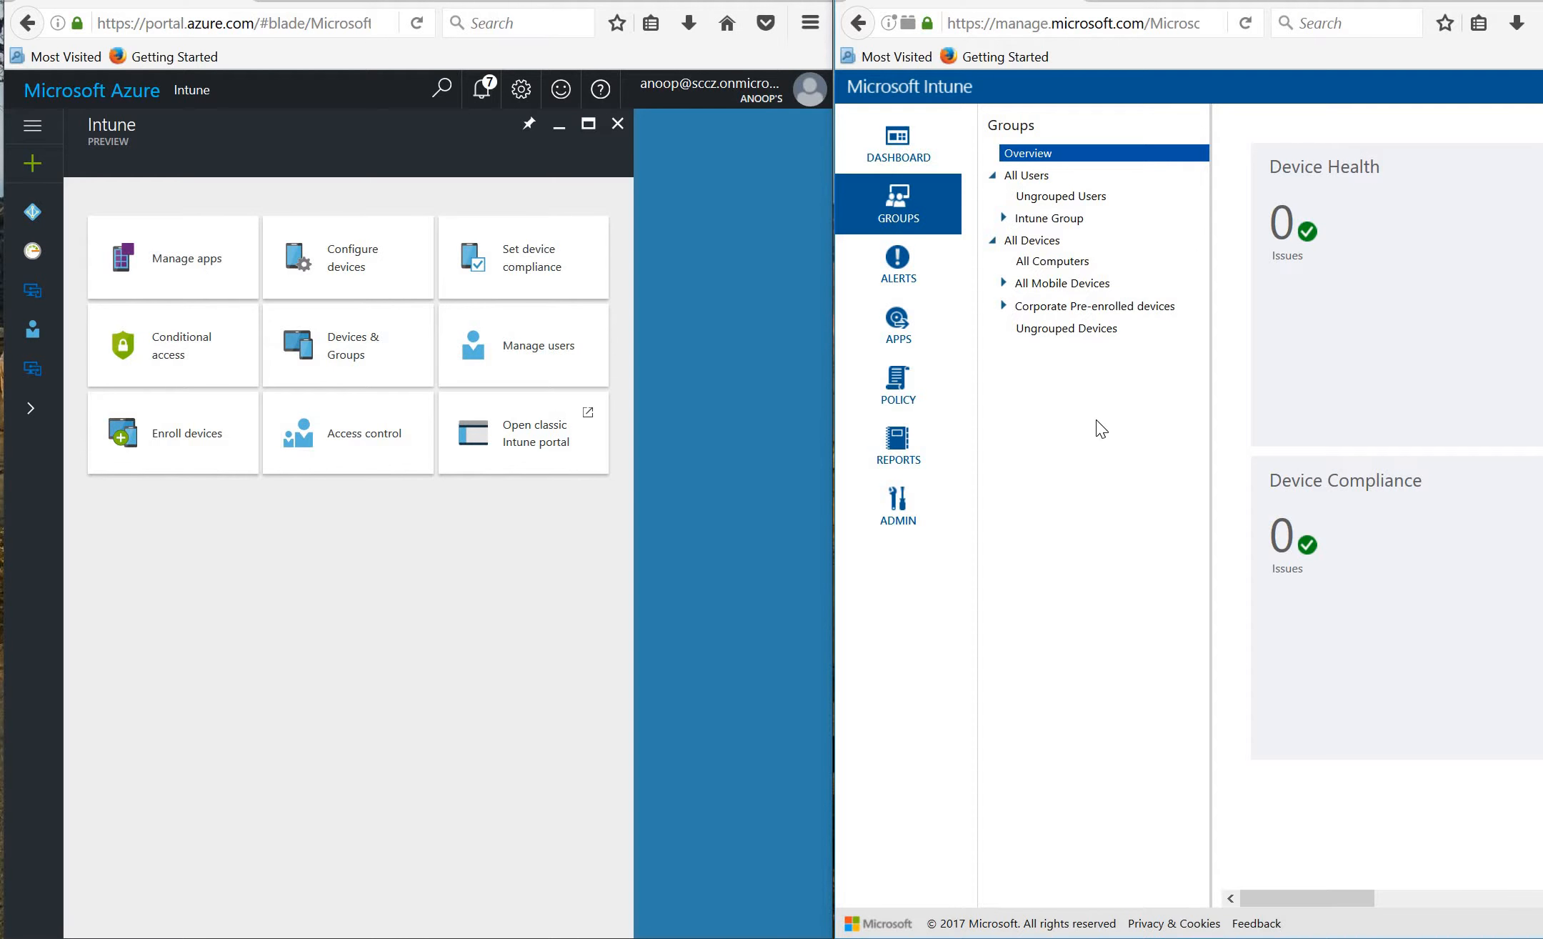
click(930, 289)
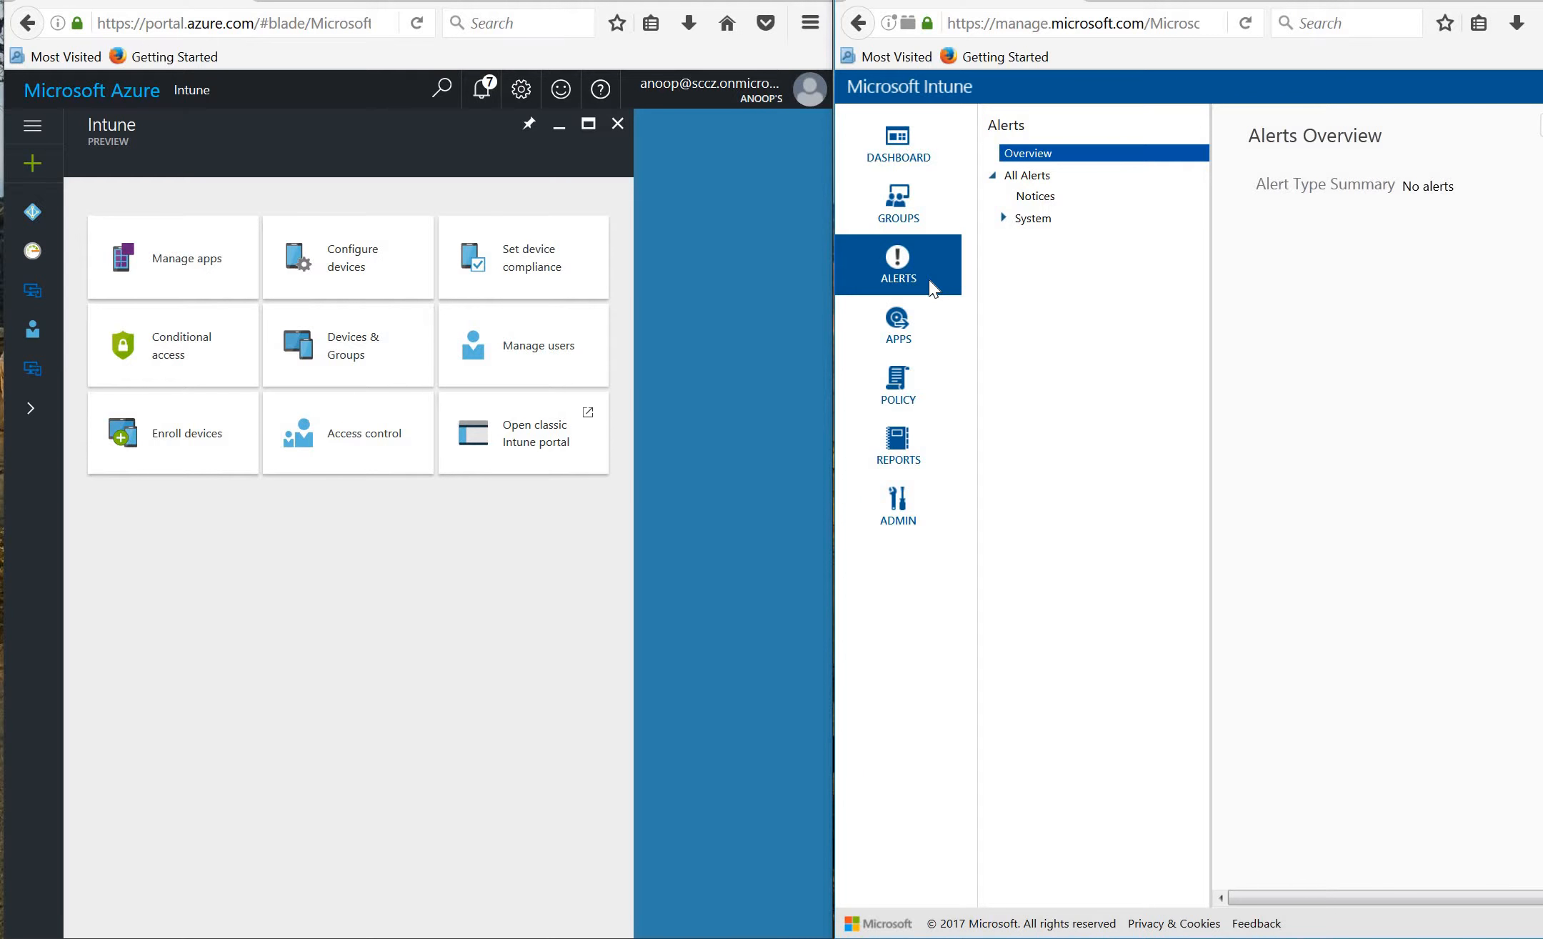
click(921, 321)
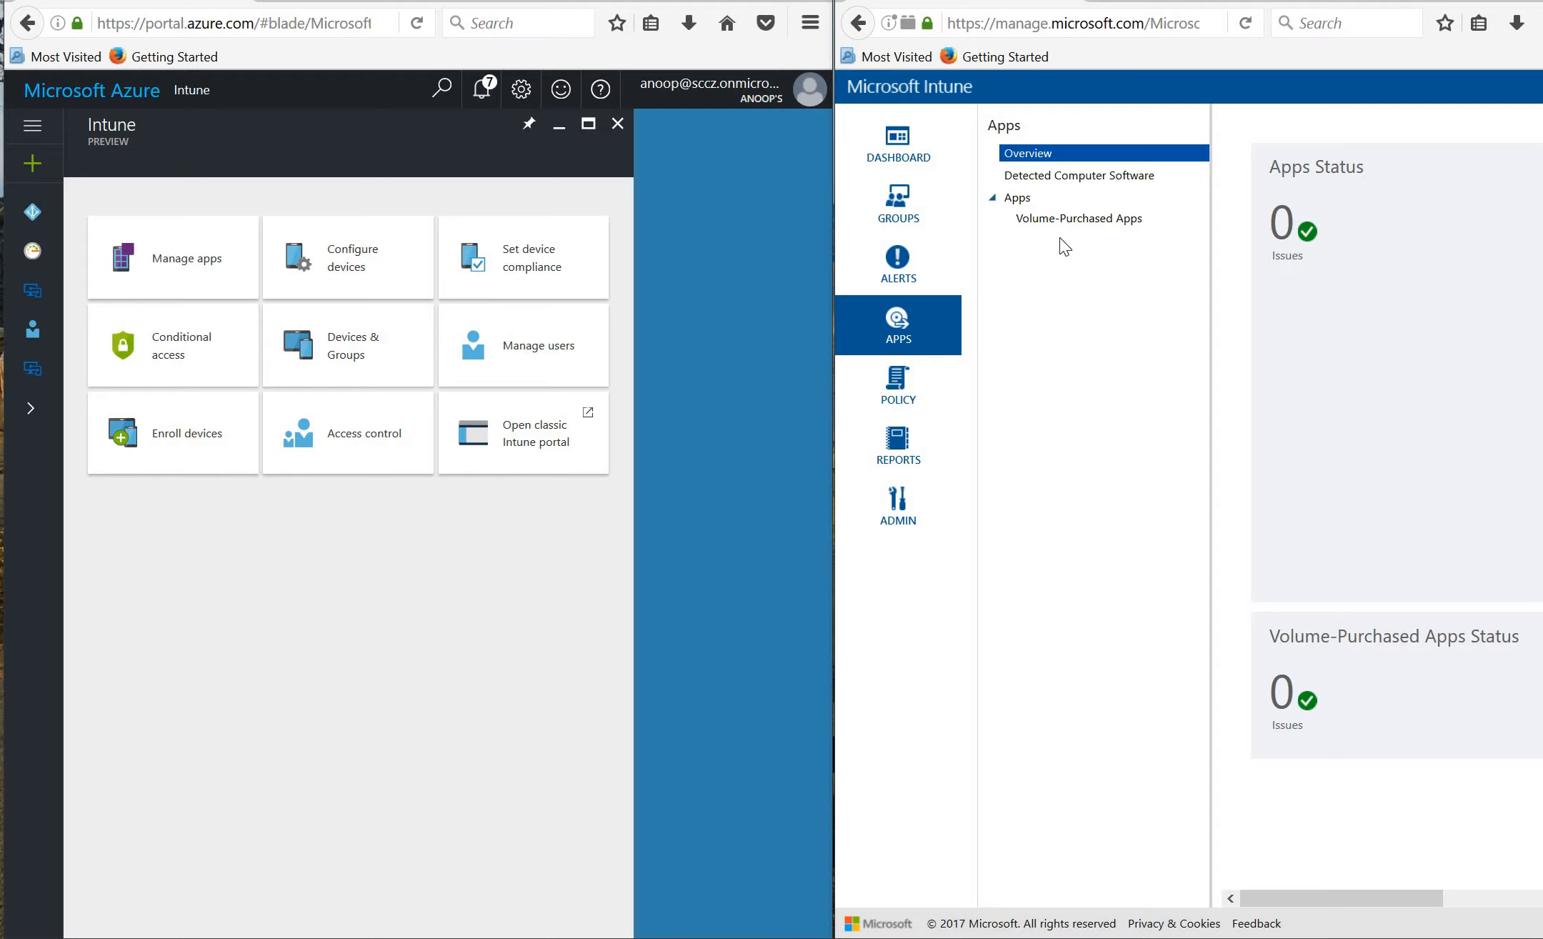
click(1091, 227)
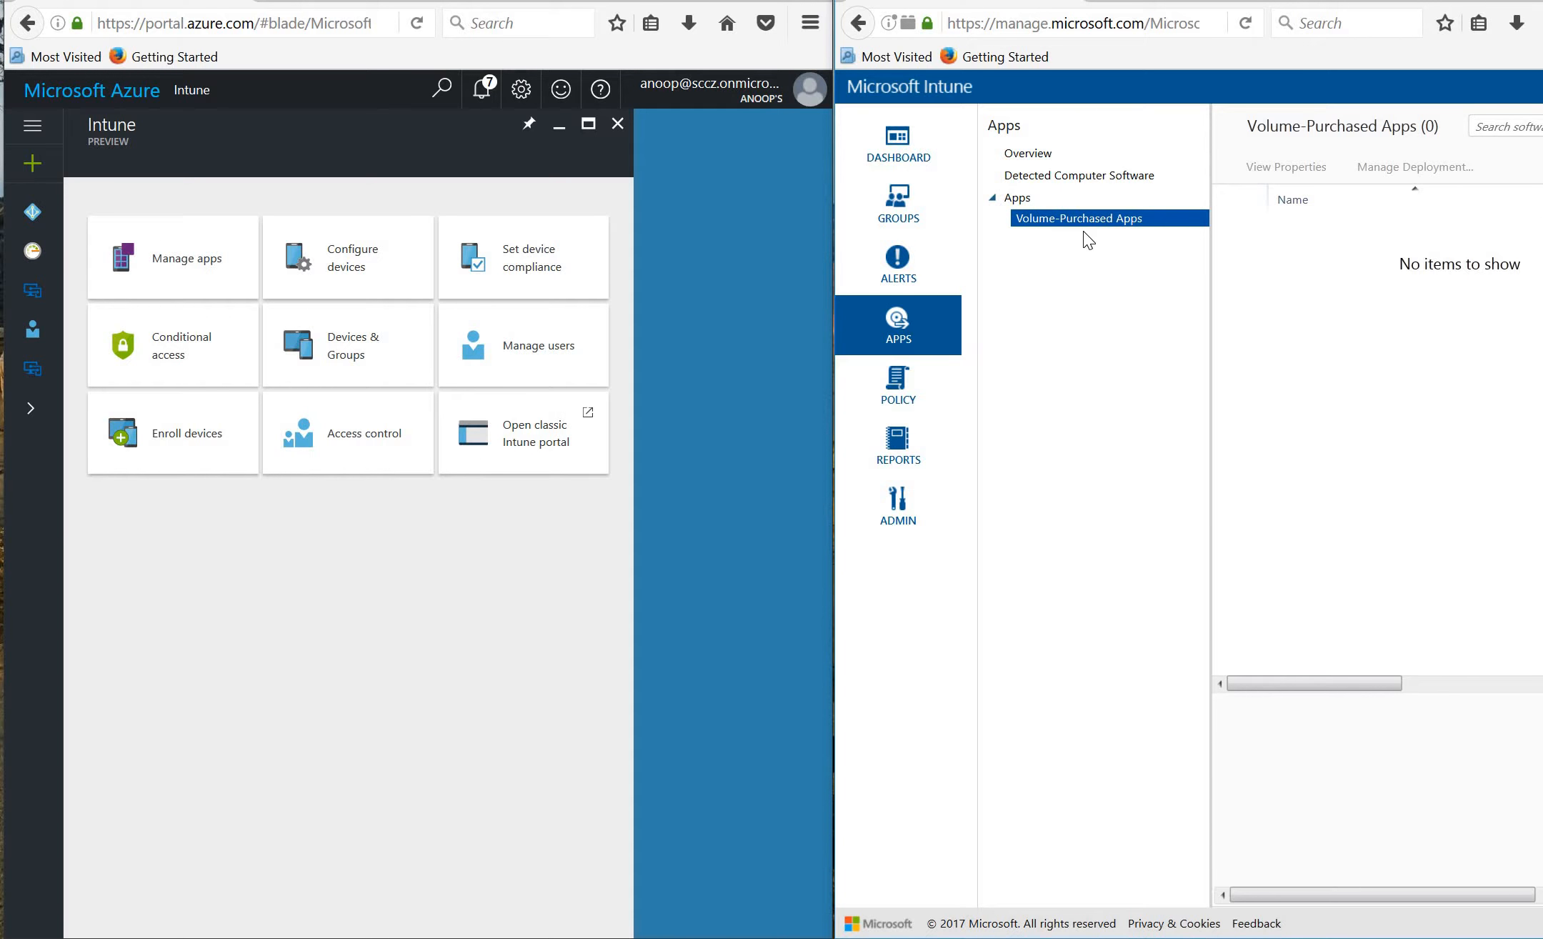
Continue through the Policy and Reports workspaces to the Administration overview.
click(900, 389)
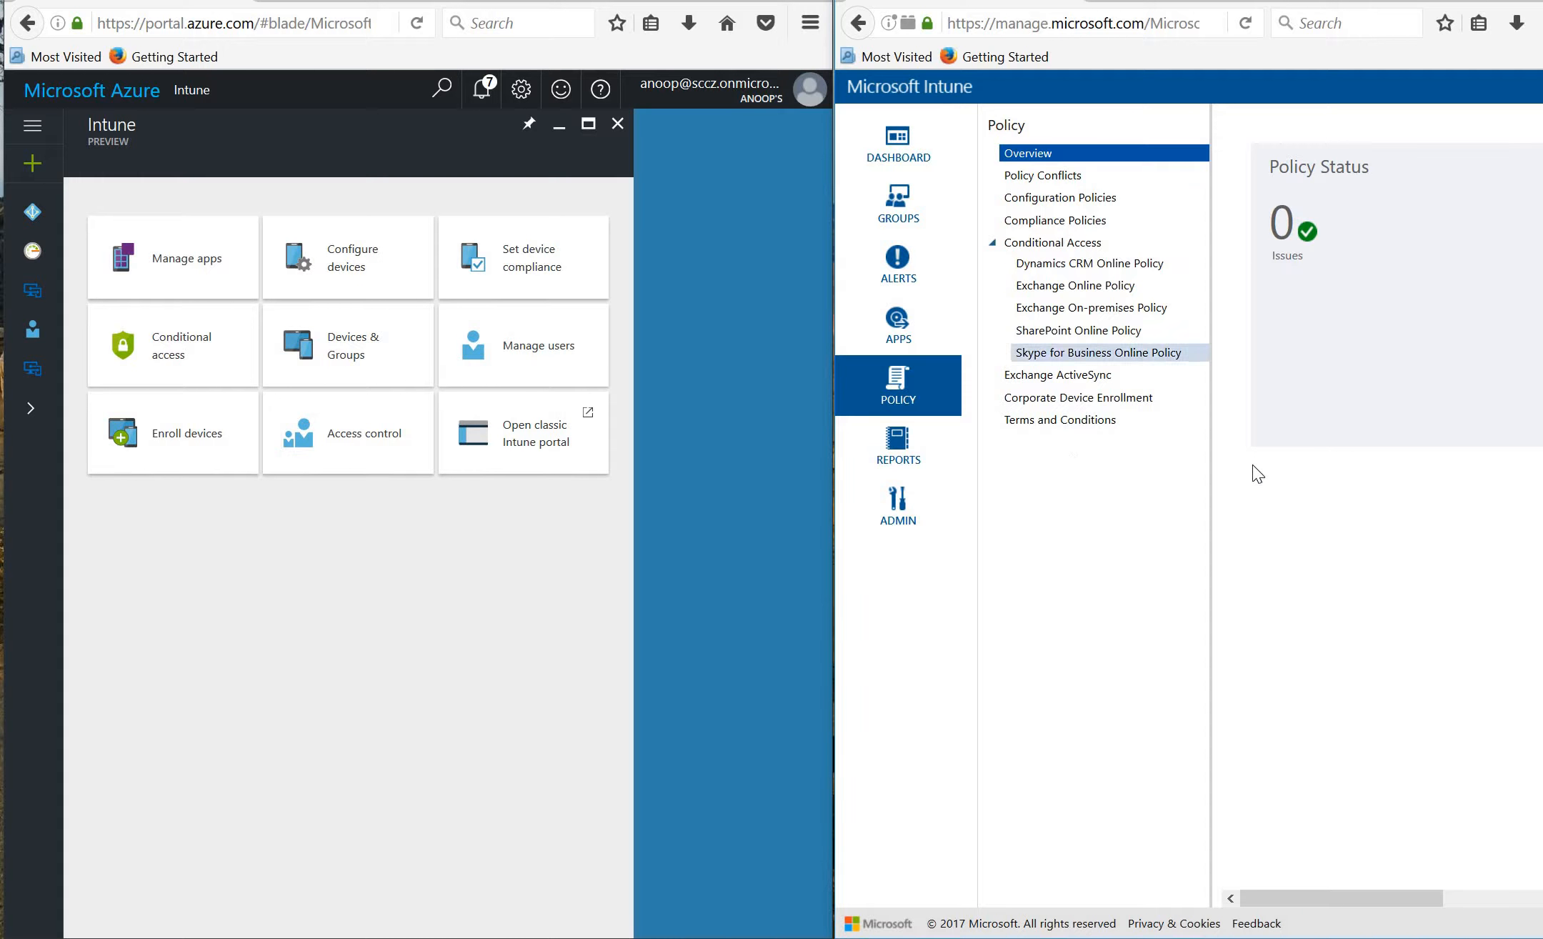
click(928, 474)
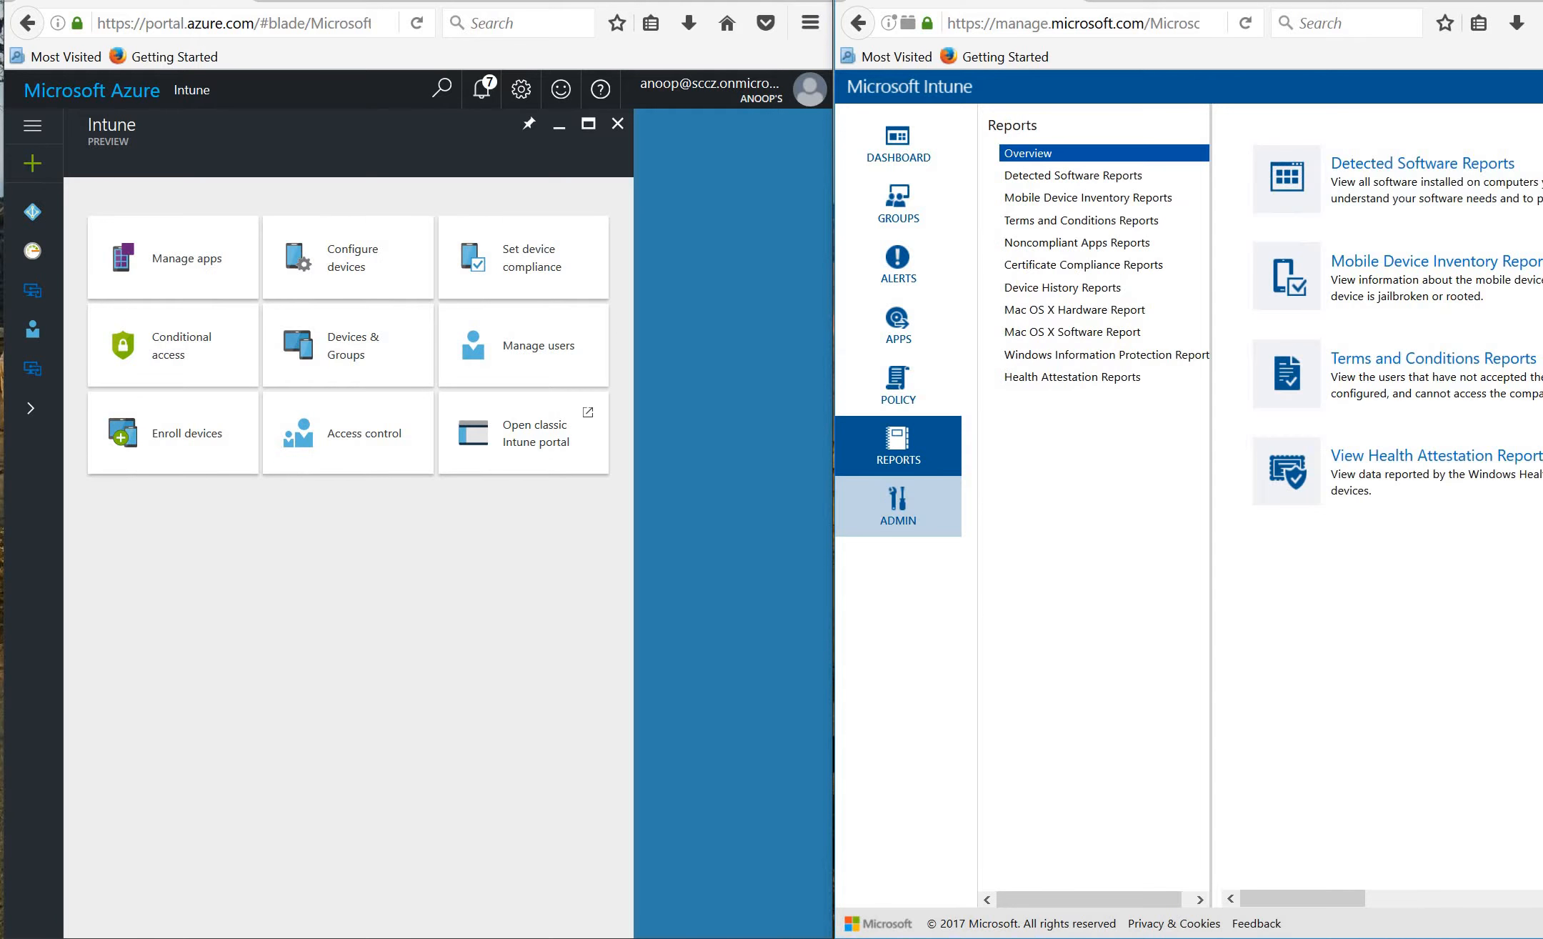
click(925, 523)
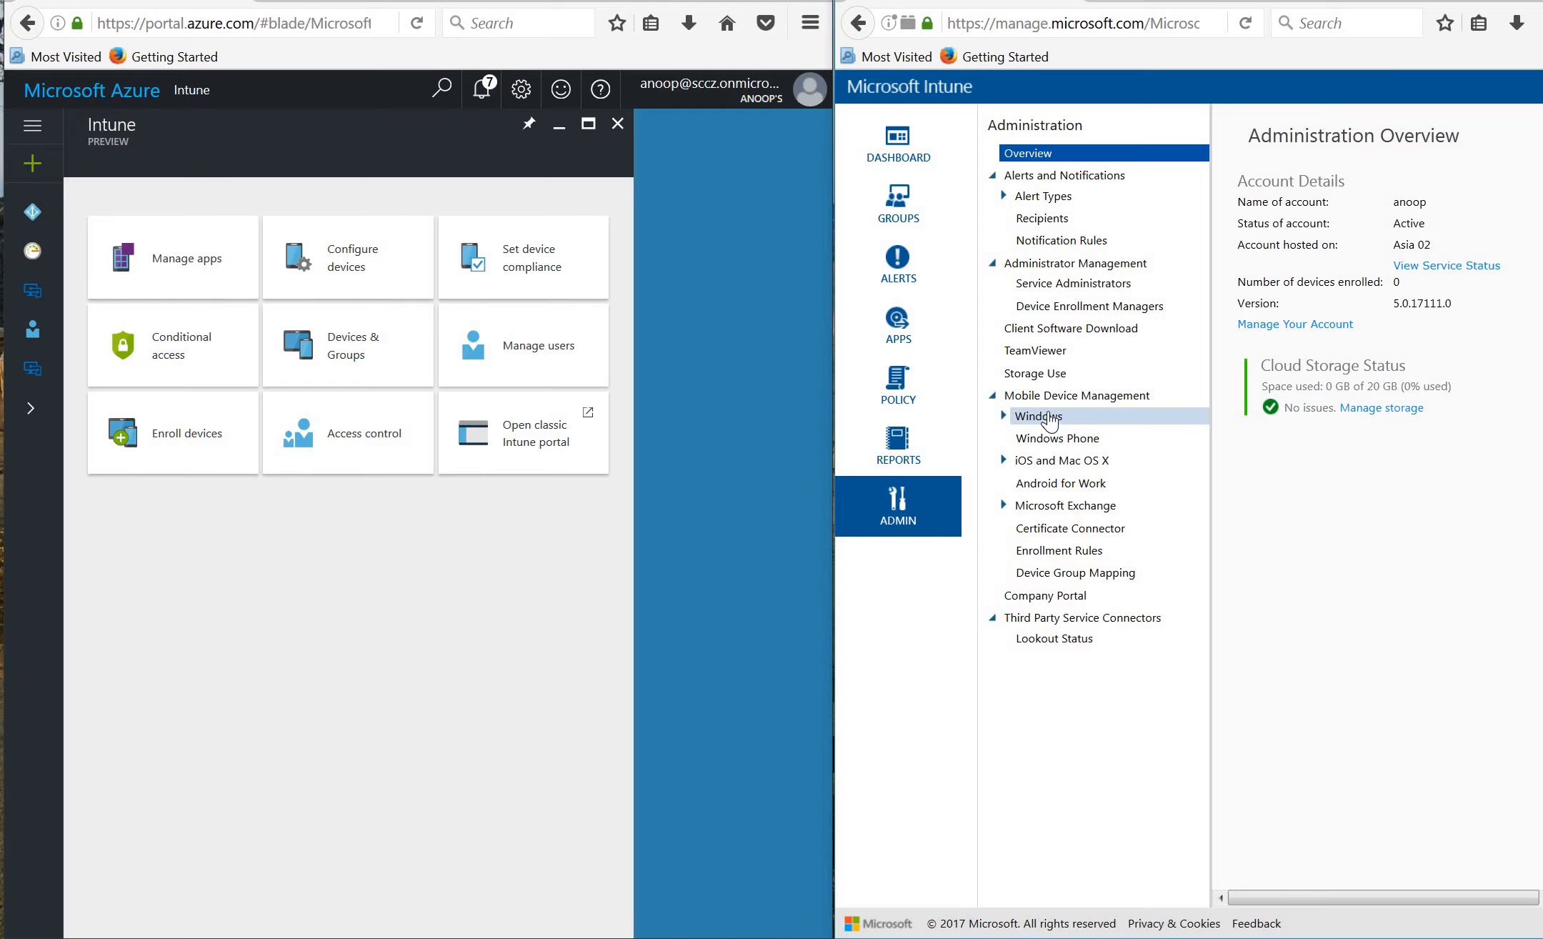
Review the Windows and iOS and Mac OS X mobile device management setup, then go back to the Dashboard.
click(1017, 417)
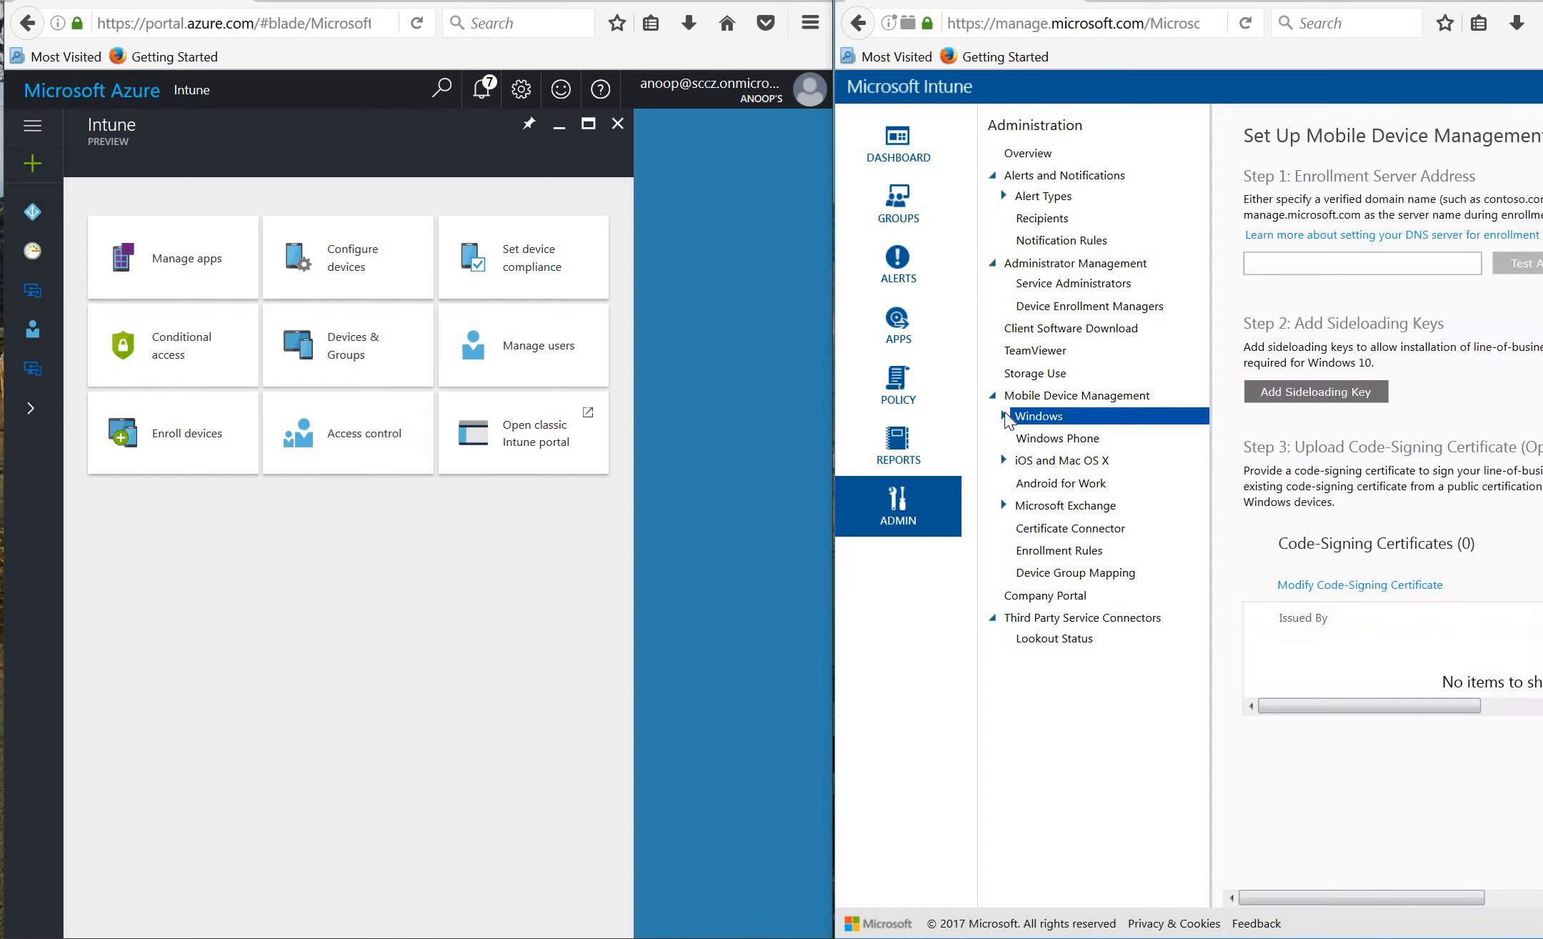
click(1005, 418)
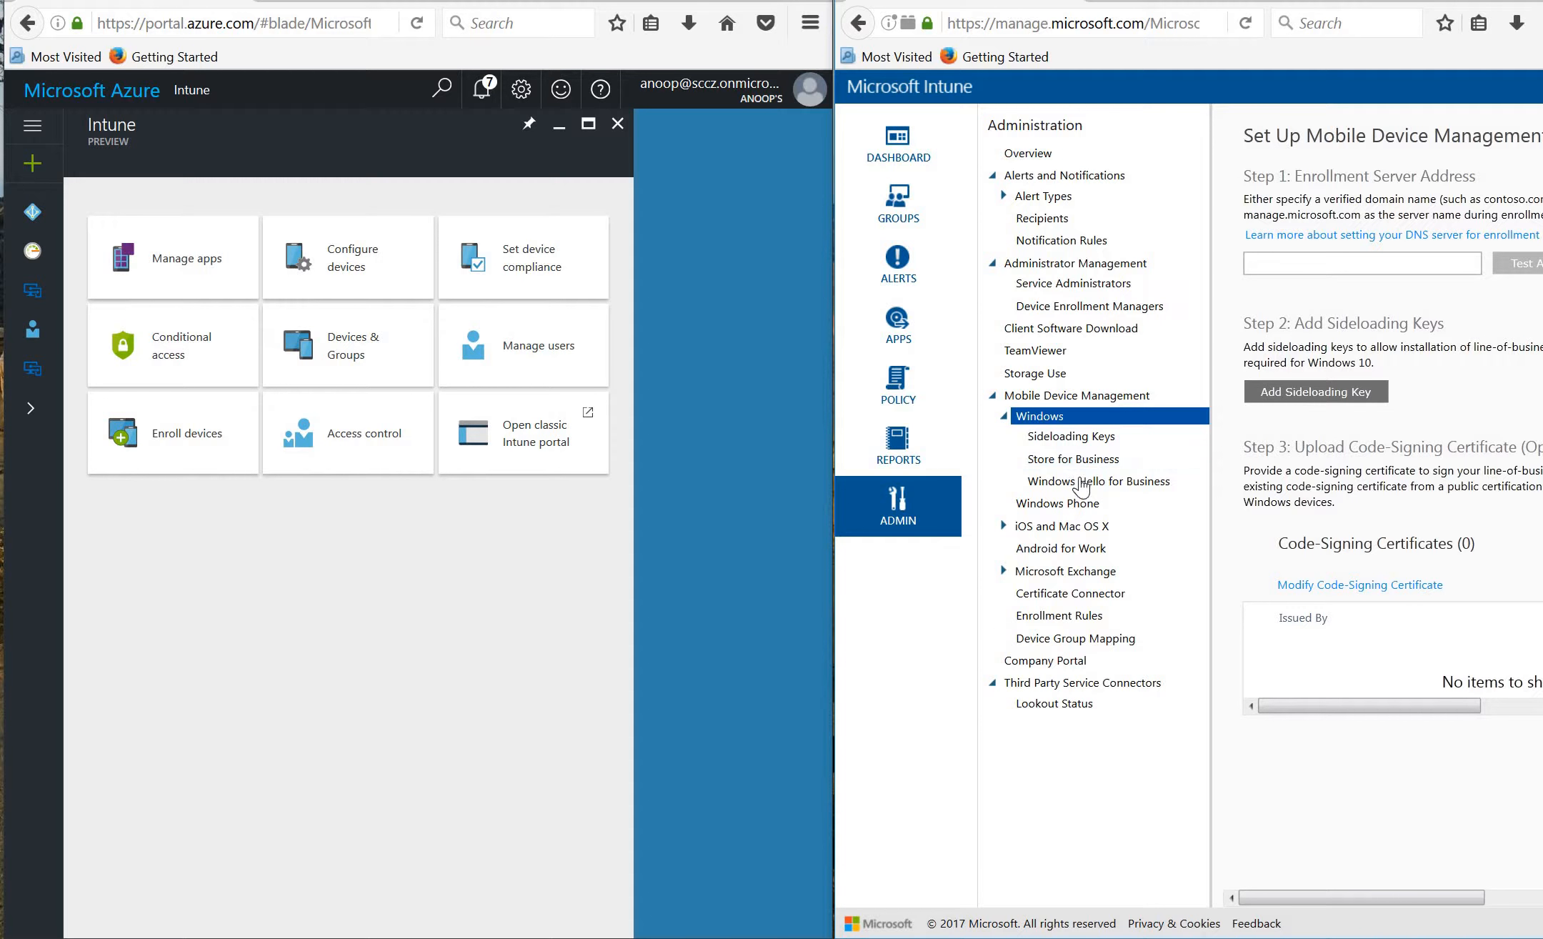
click(1004, 525)
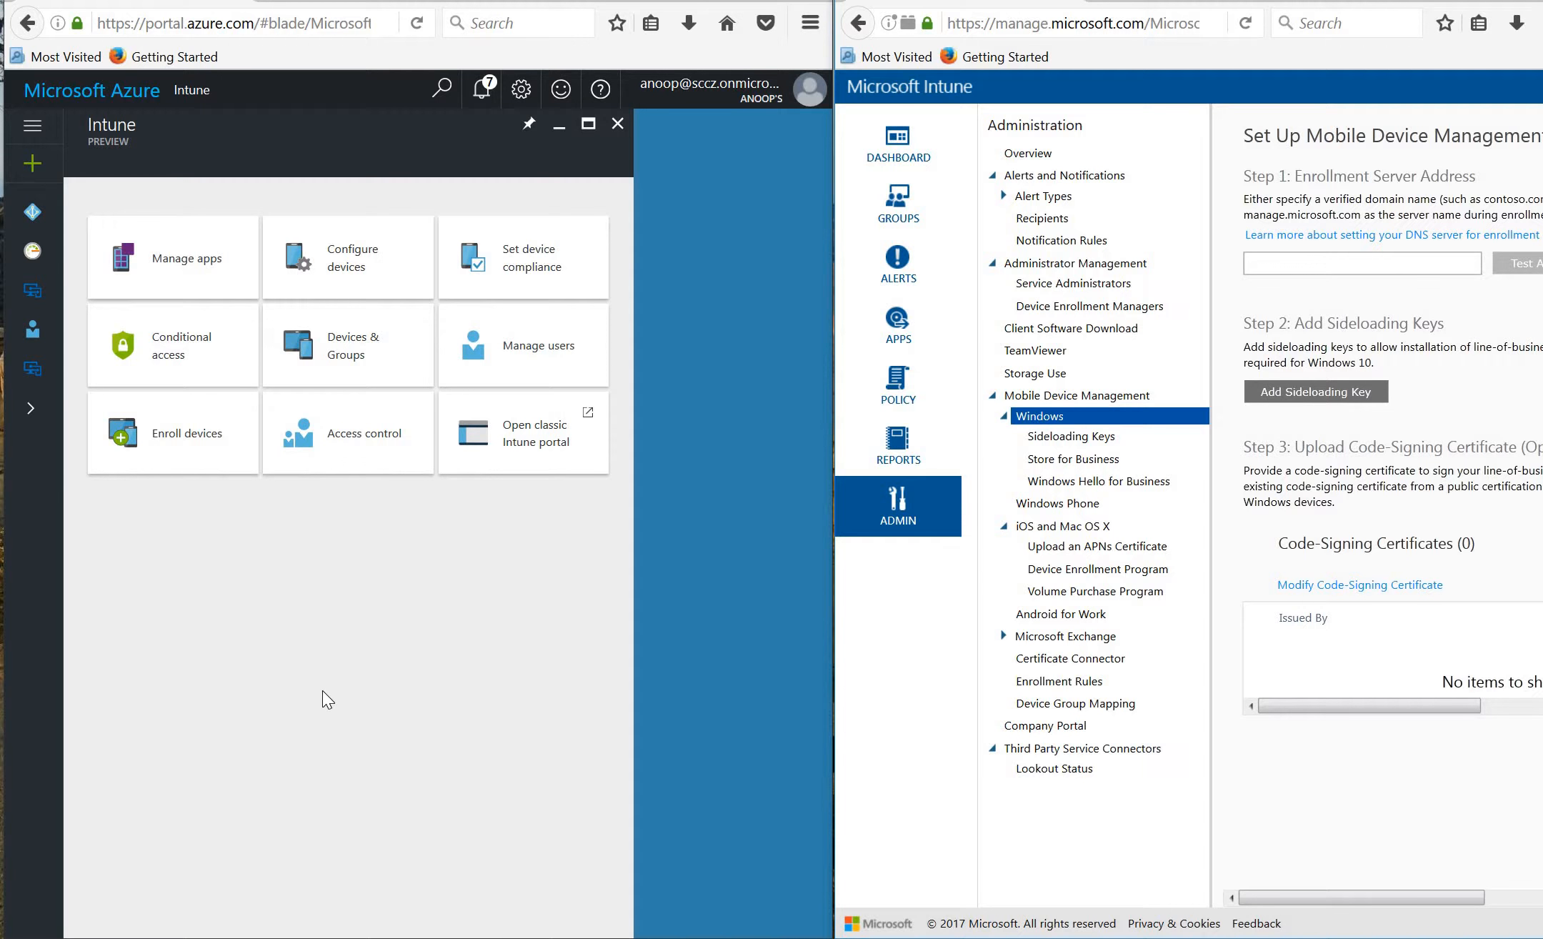
click(889, 159)
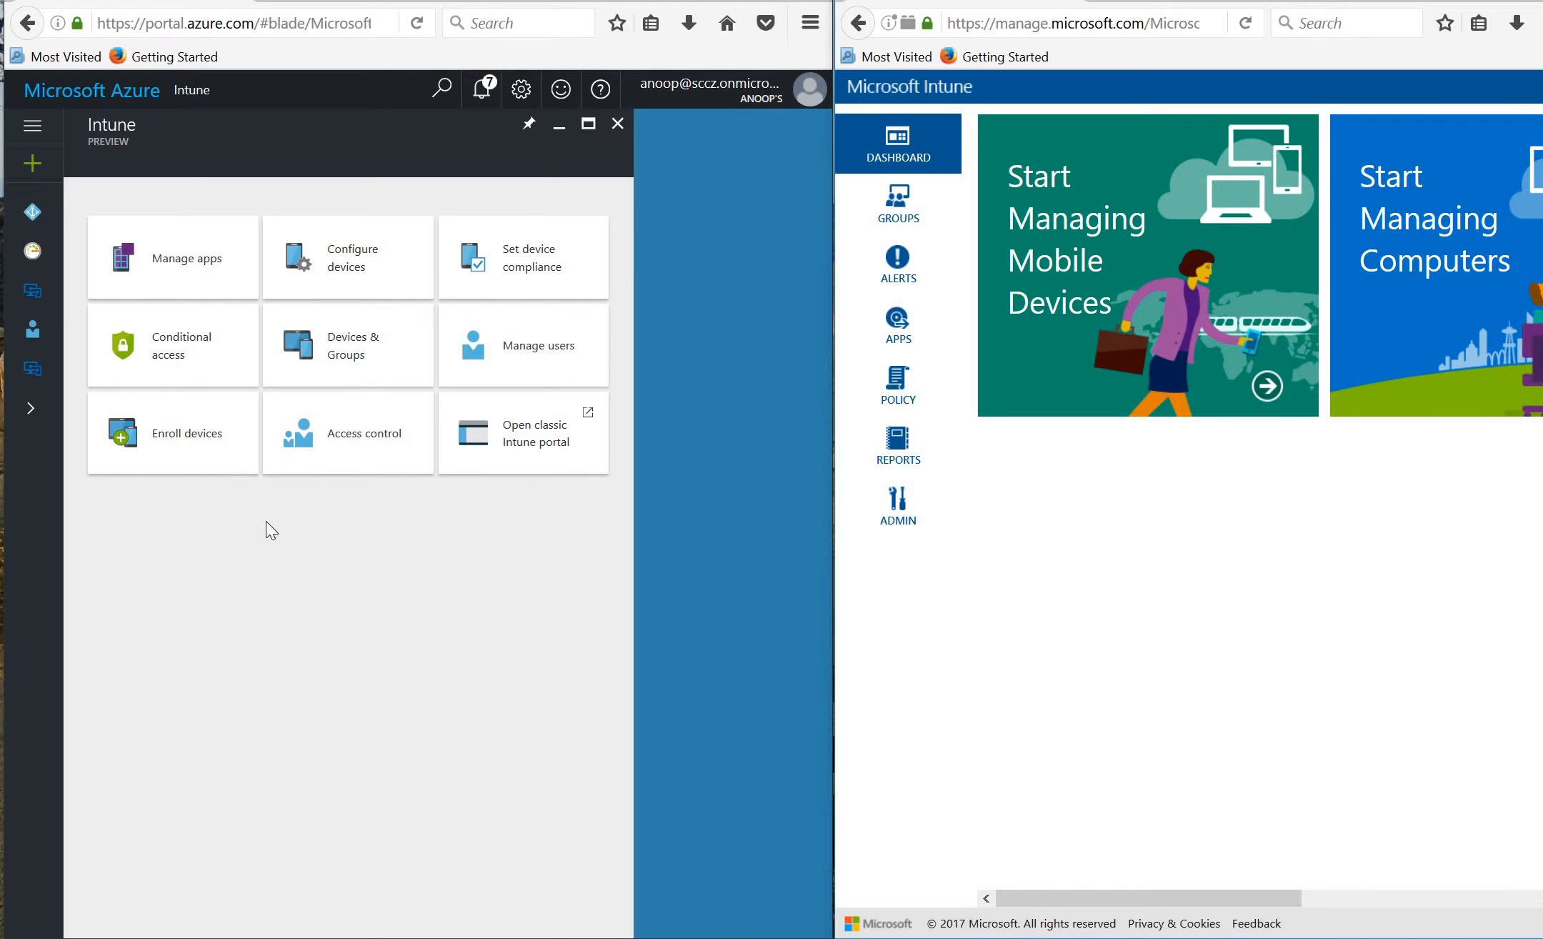
Show the Intune preview's Mobile Apps list beside the classic portal's Apps workspace.
click(180, 256)
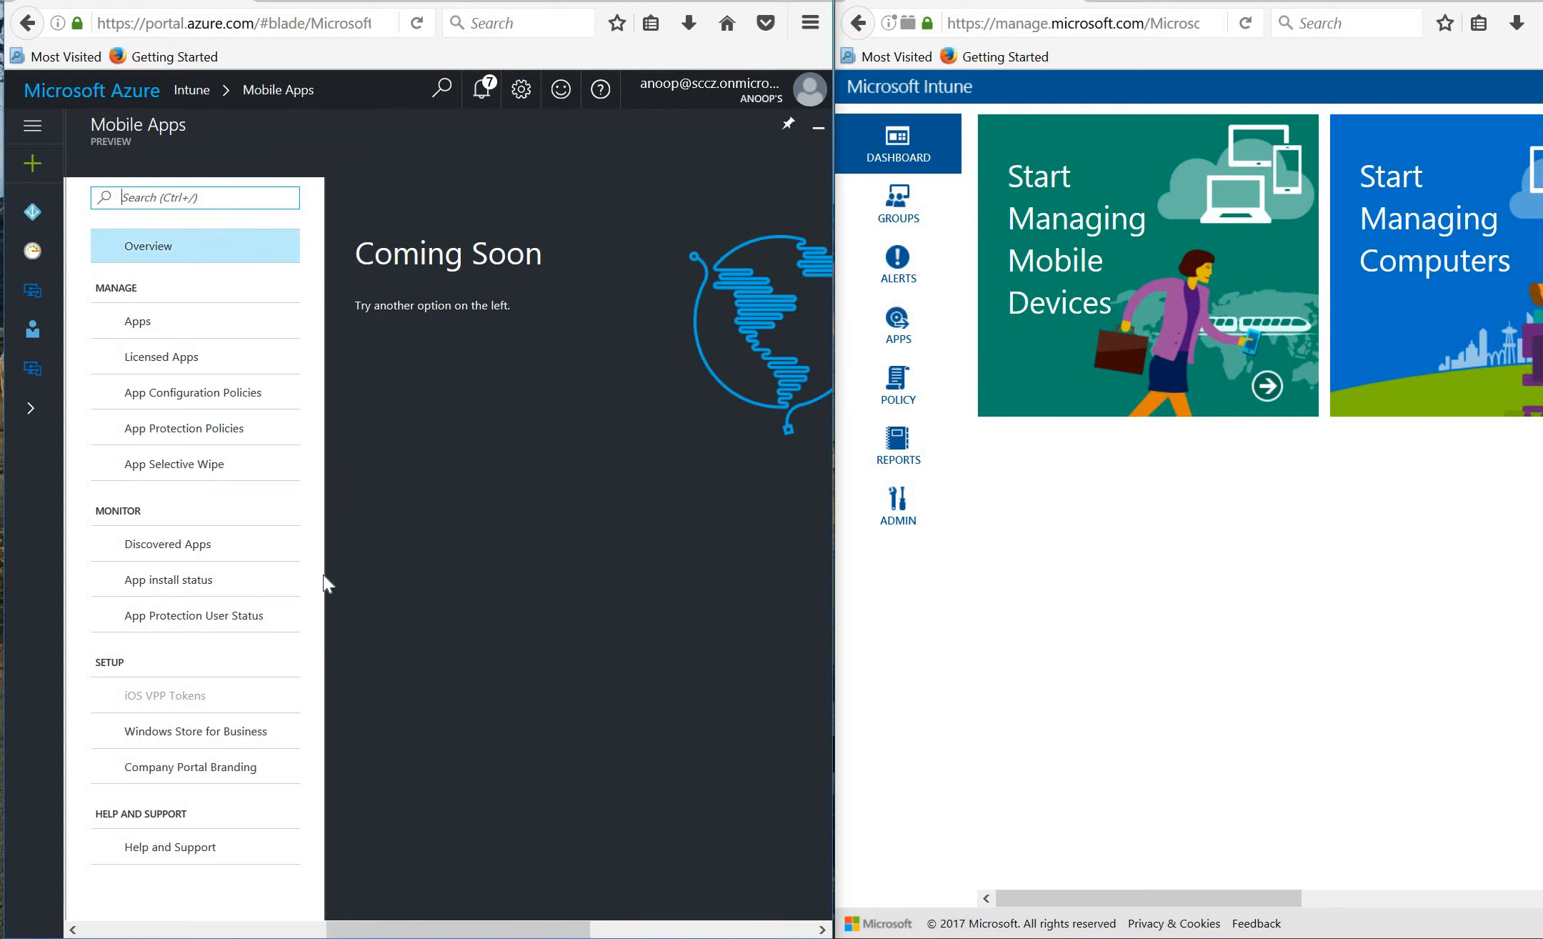
click(641, 935)
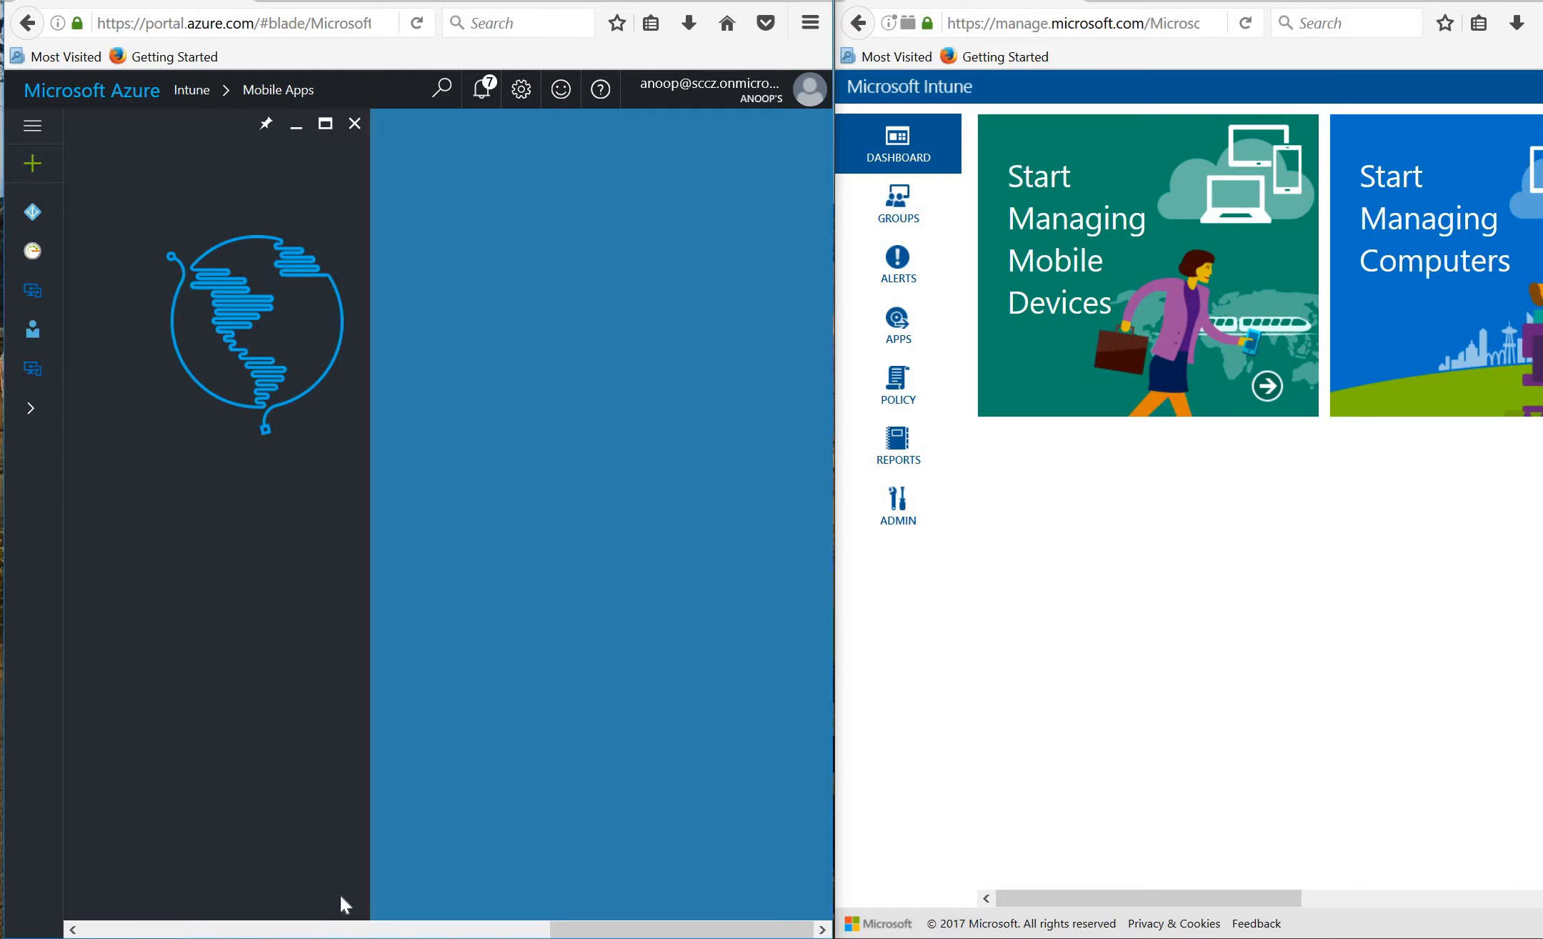
click(898, 343)
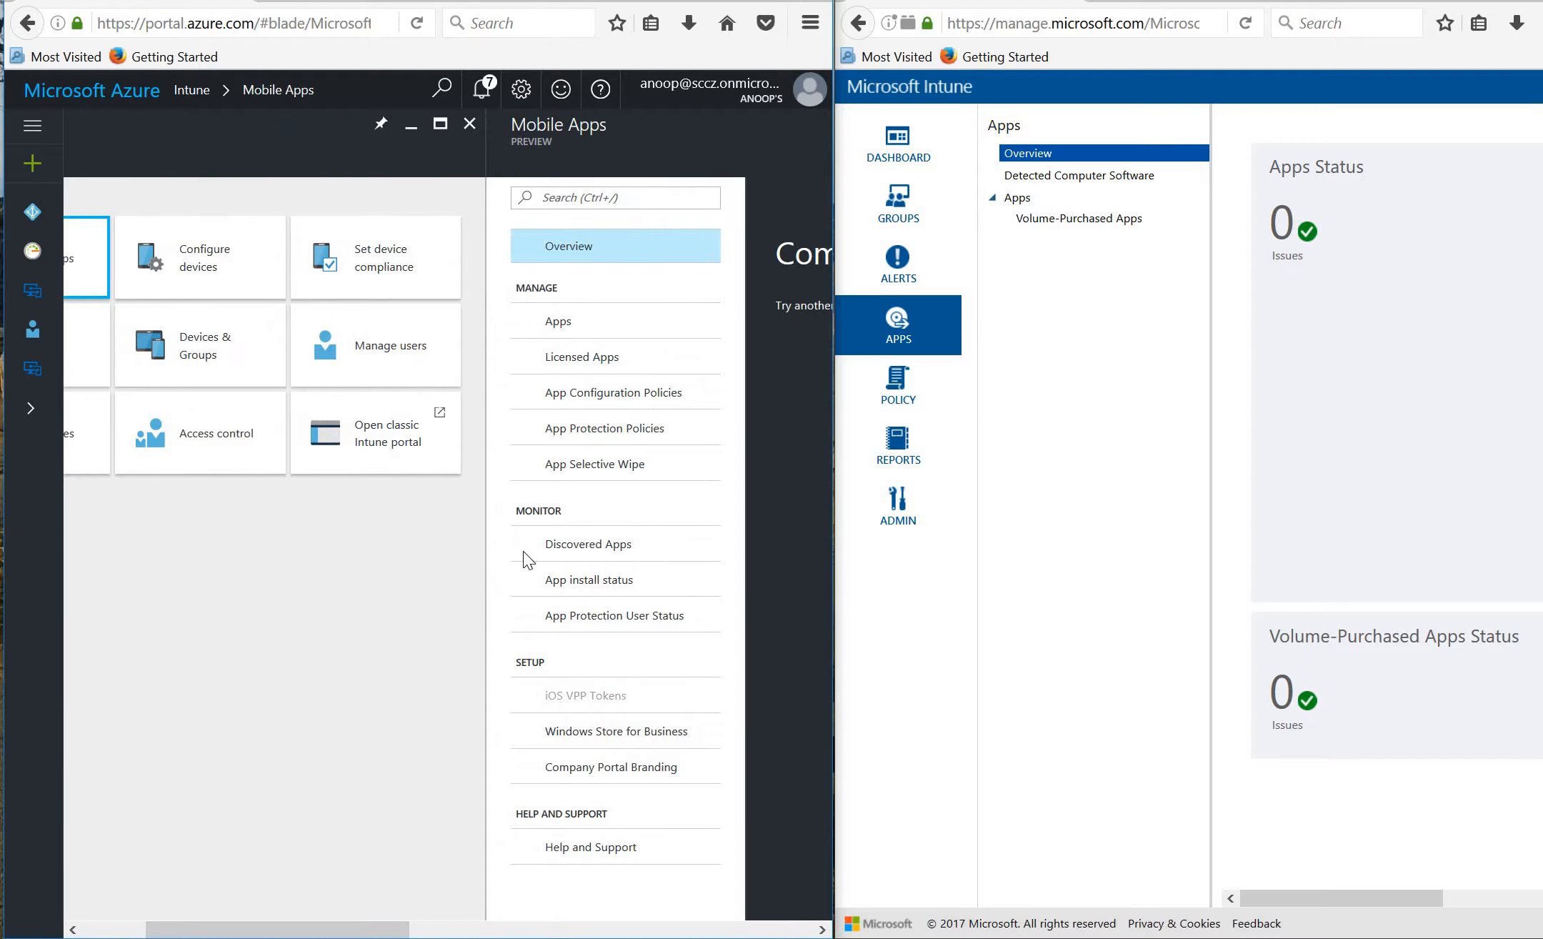
click(577, 323)
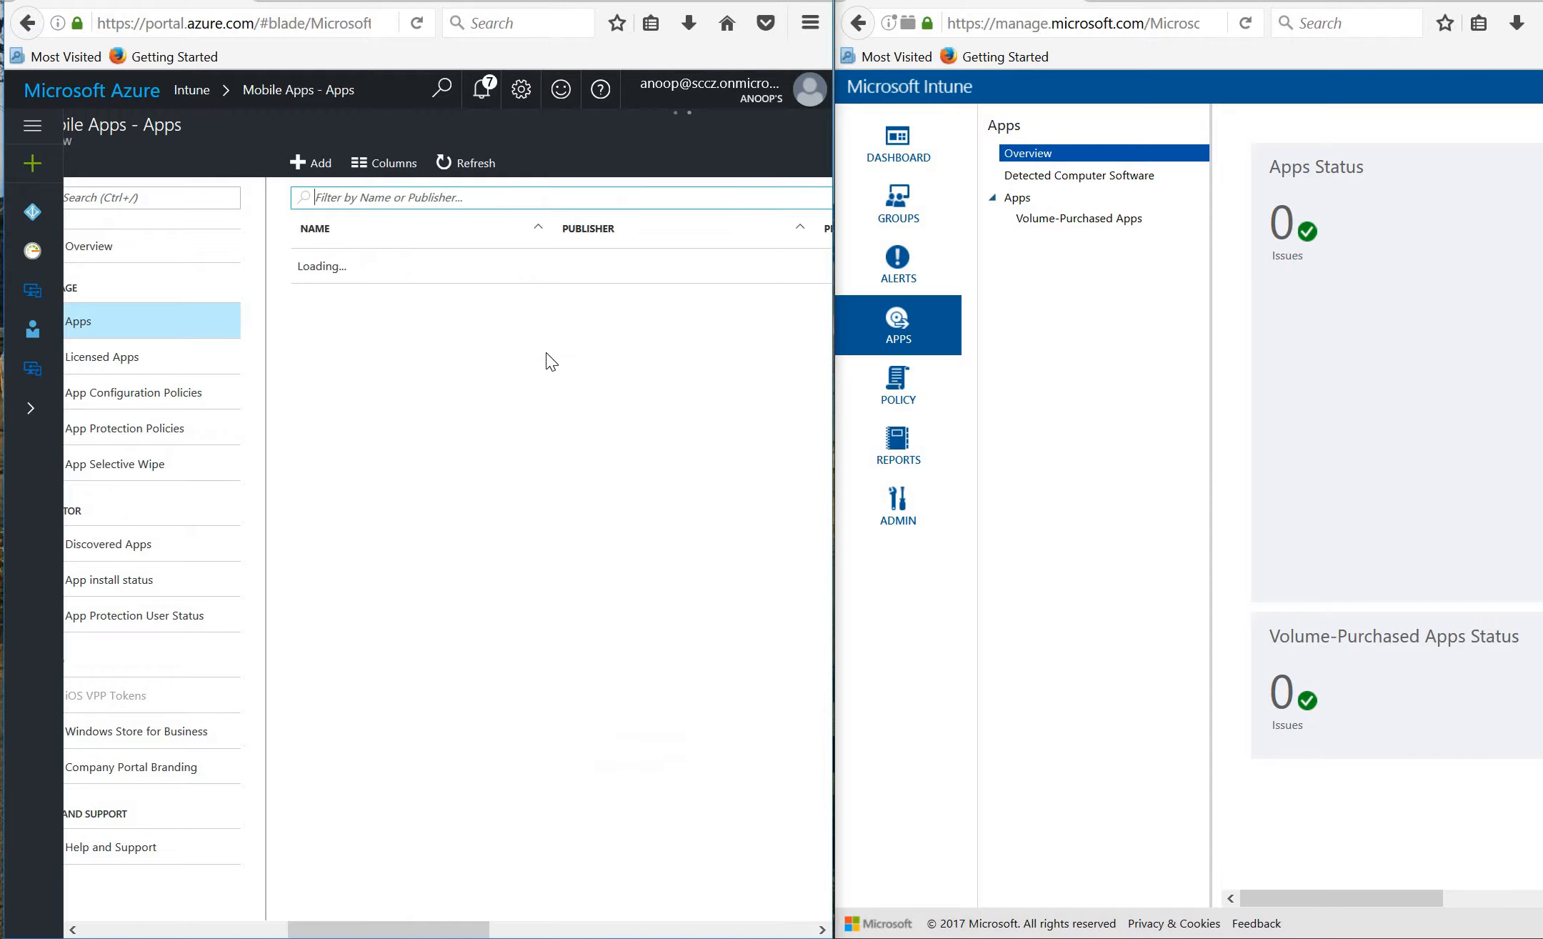
Add an iOS Store App by searching the App Store for 'whatsapp' and choosing WhatsApp Messenger.
click(315, 173)
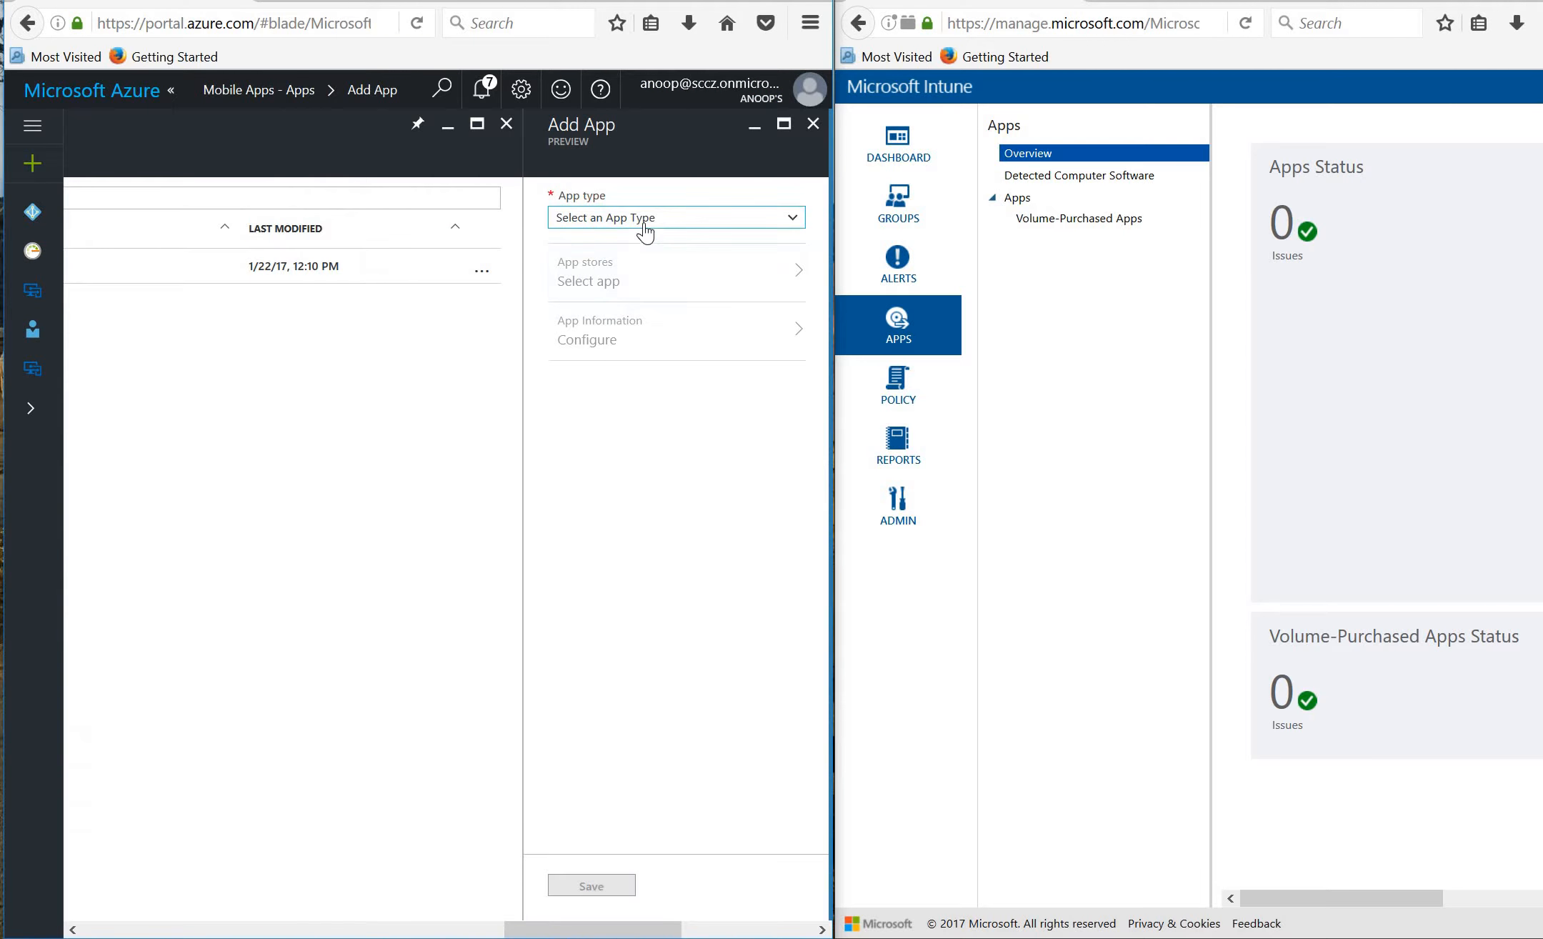
click(639, 224)
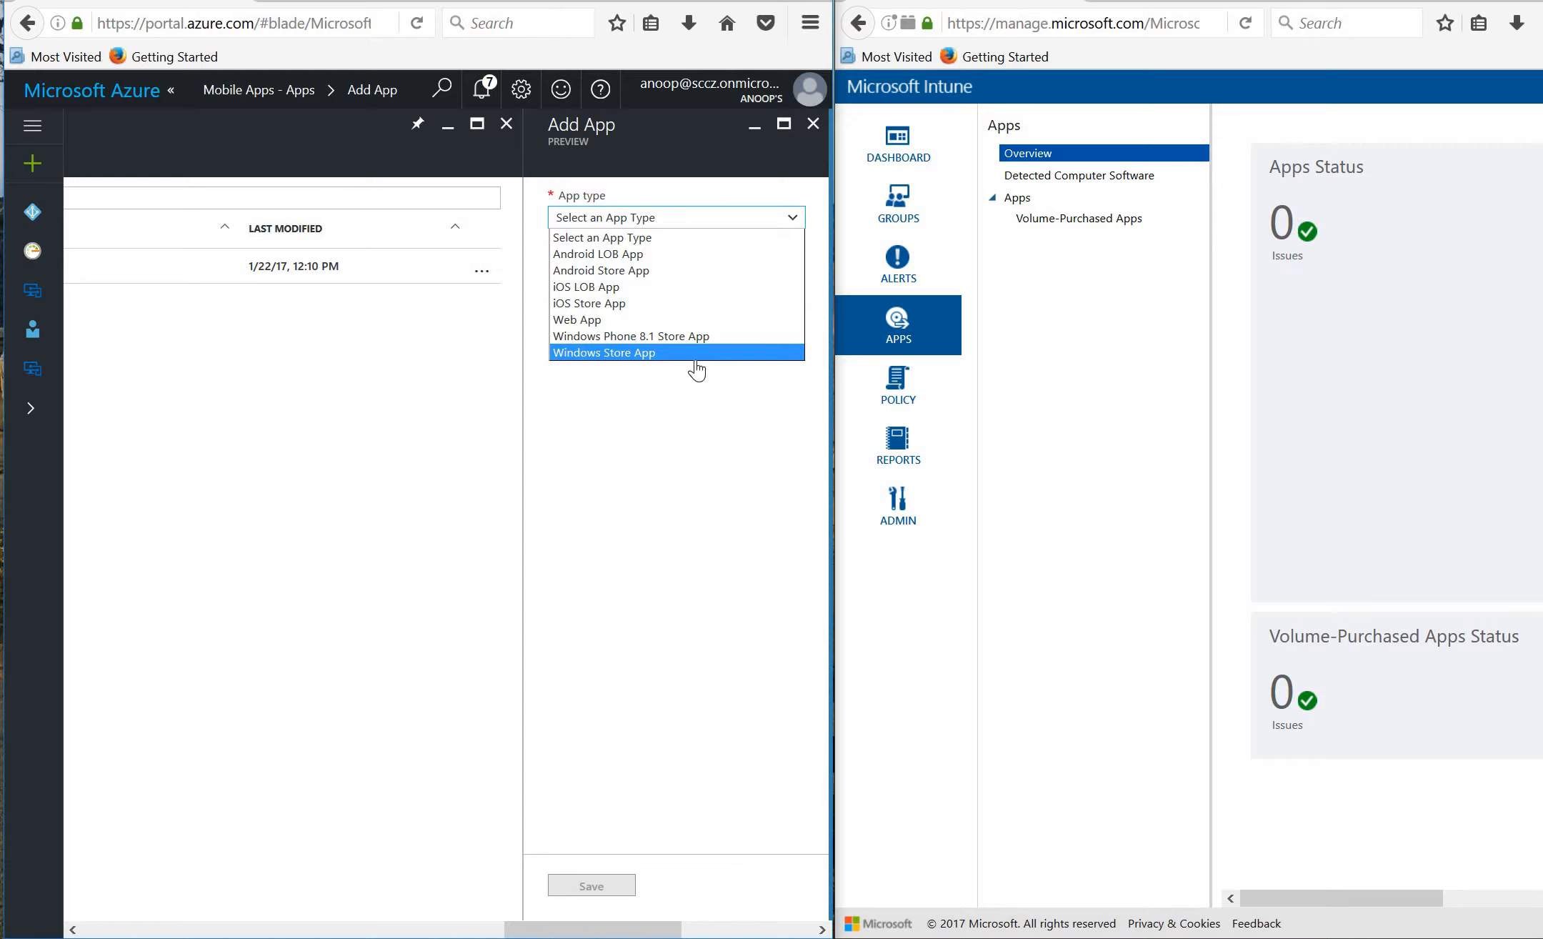
click(640, 305)
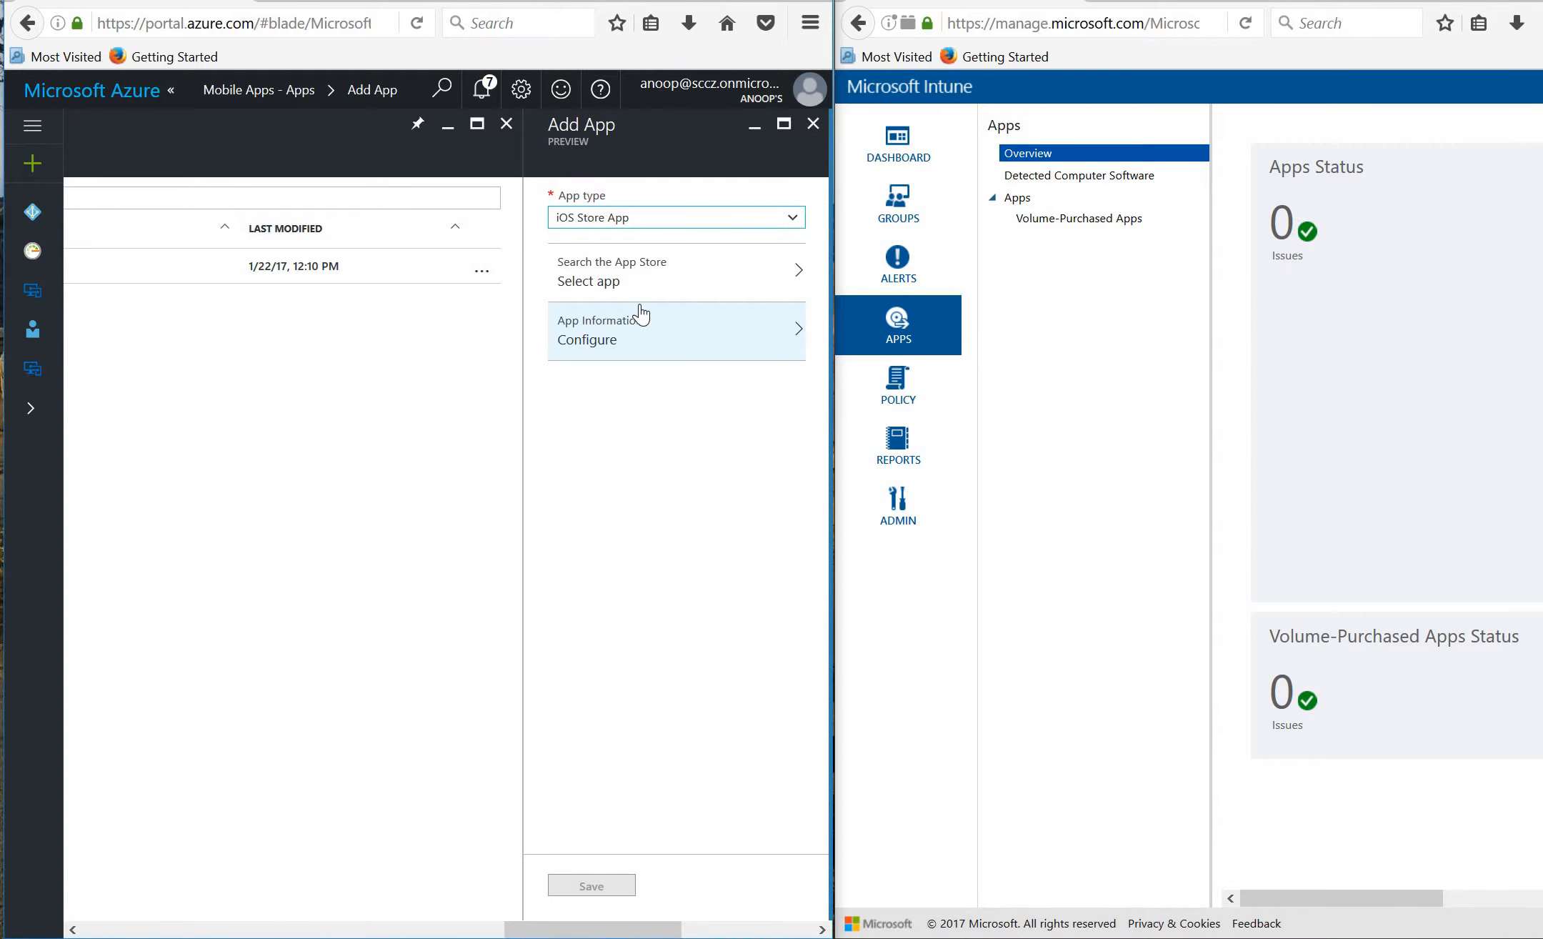
click(643, 270)
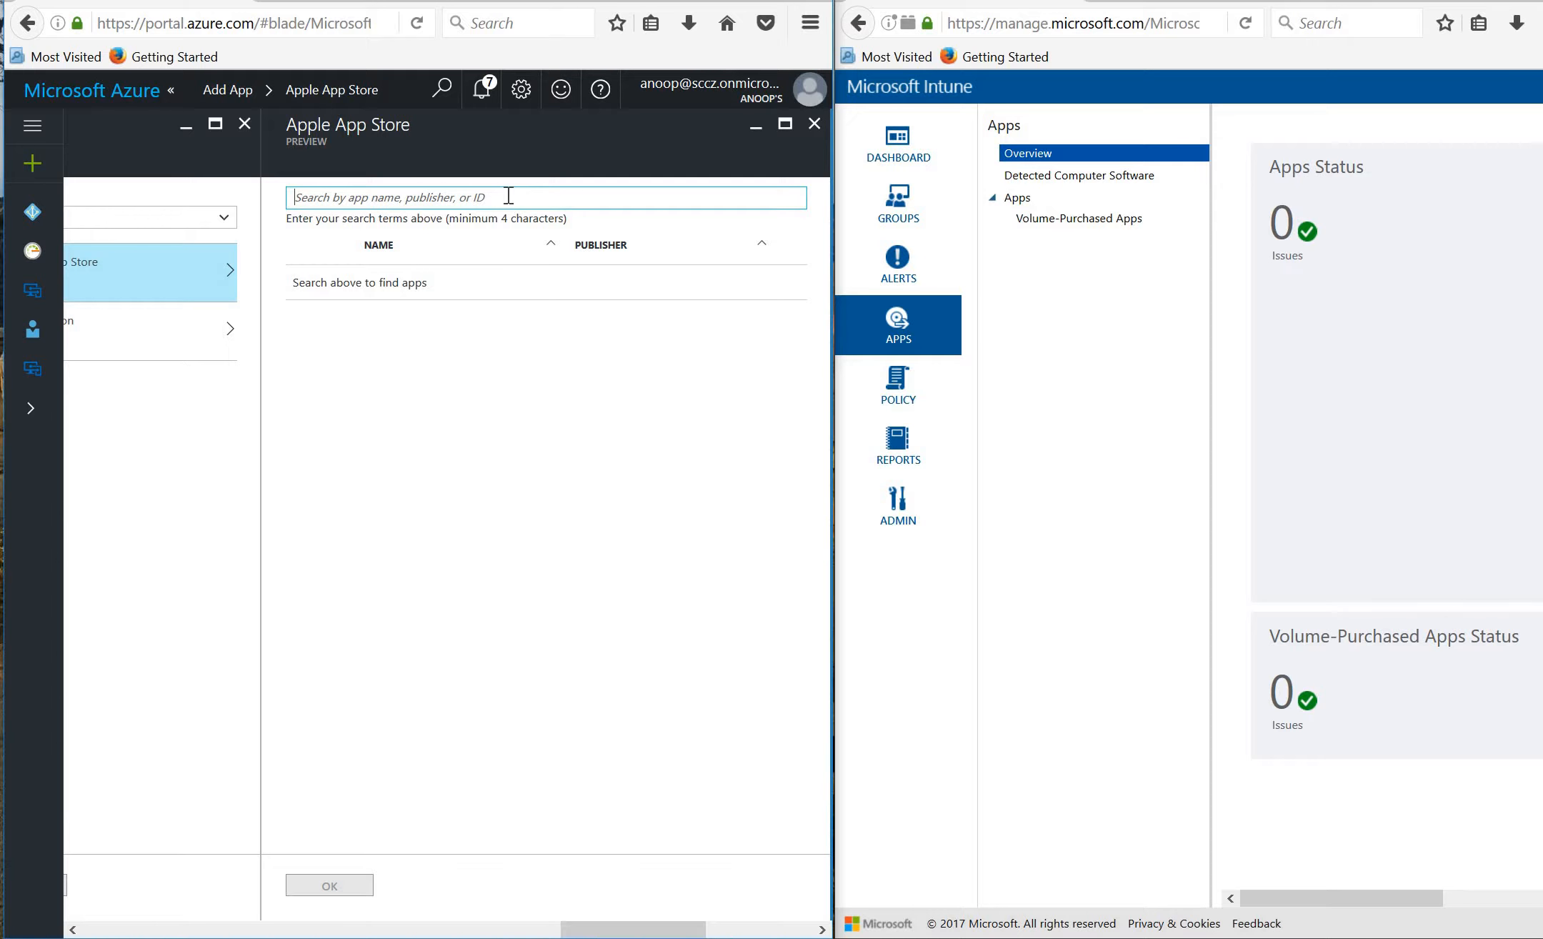
text(whatapp)
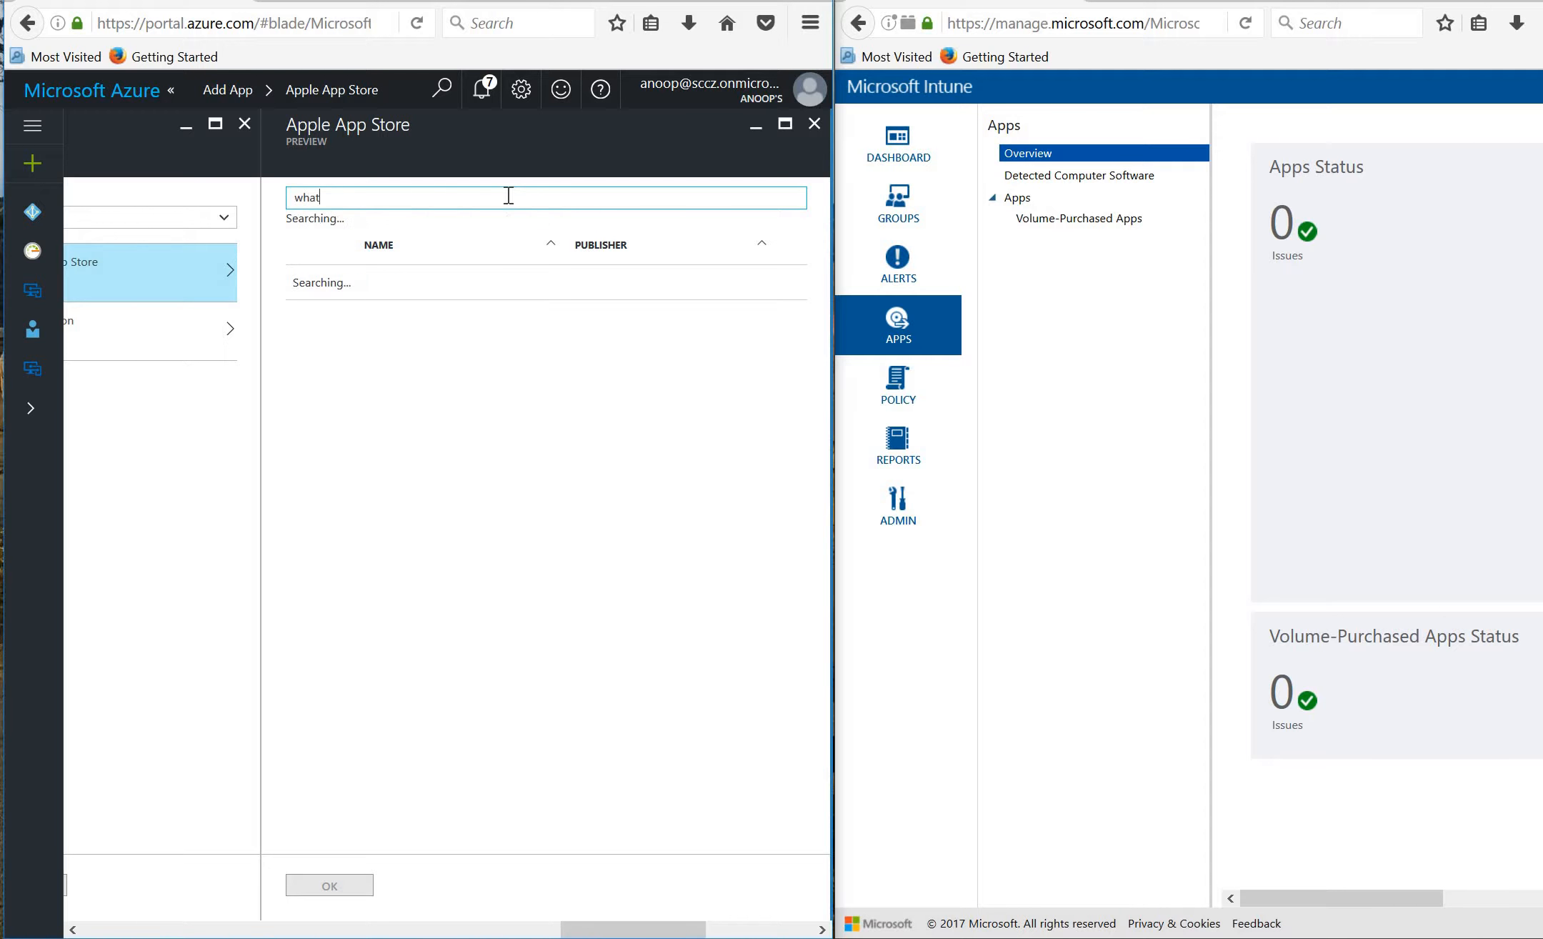
key(BackSpace)
key(BackSpace)
key(BackSpace)
text(sapp)
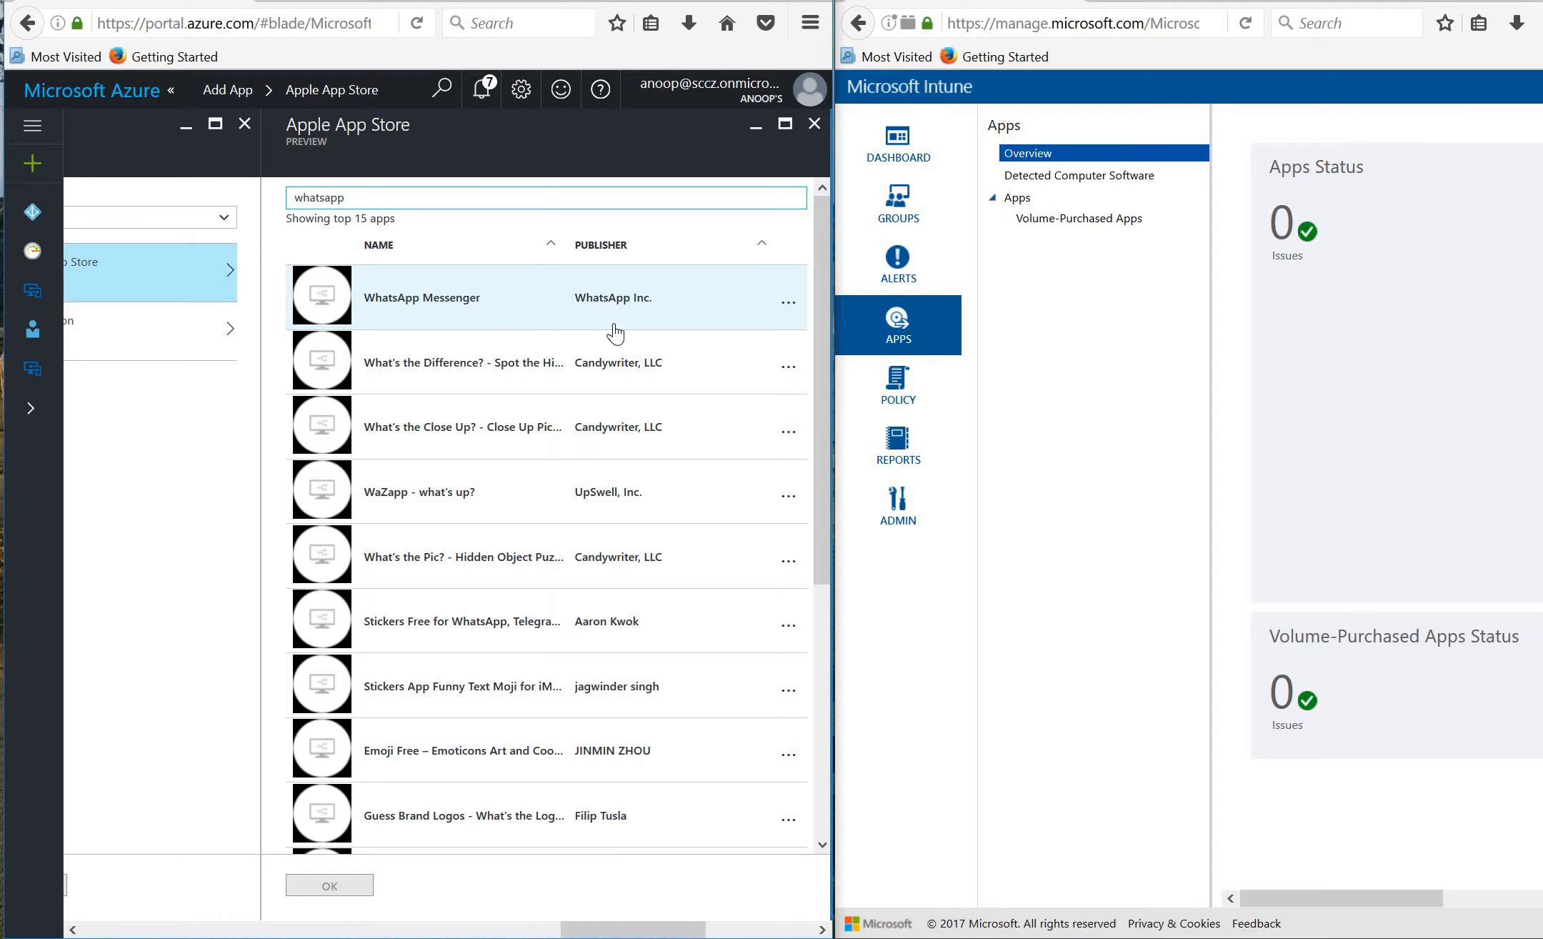
click(470, 308)
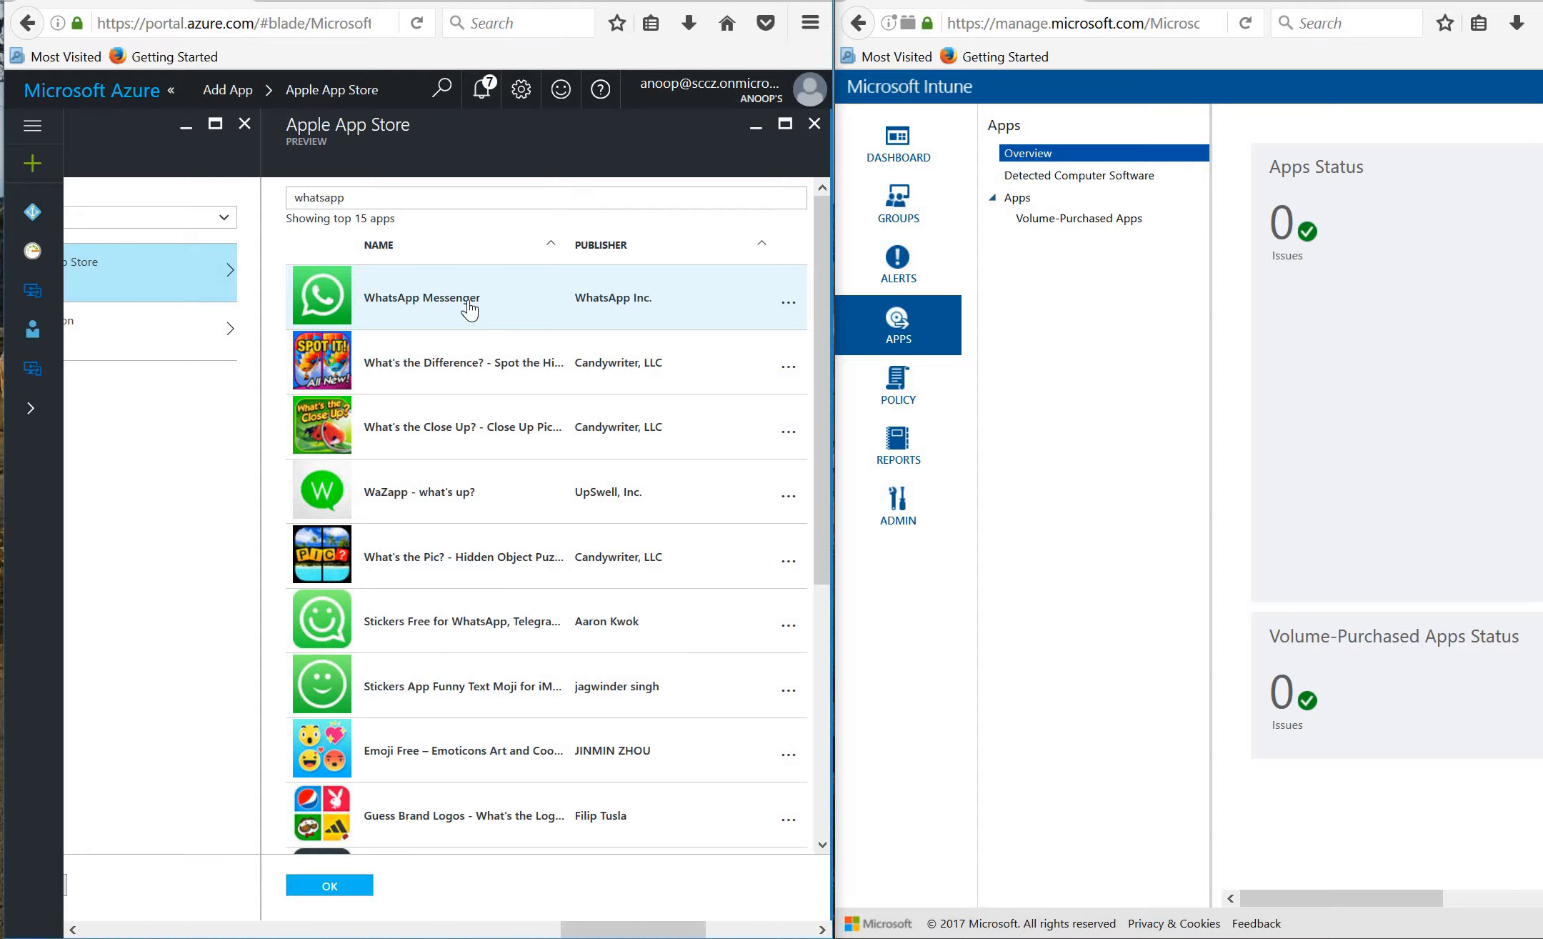
click(328, 886)
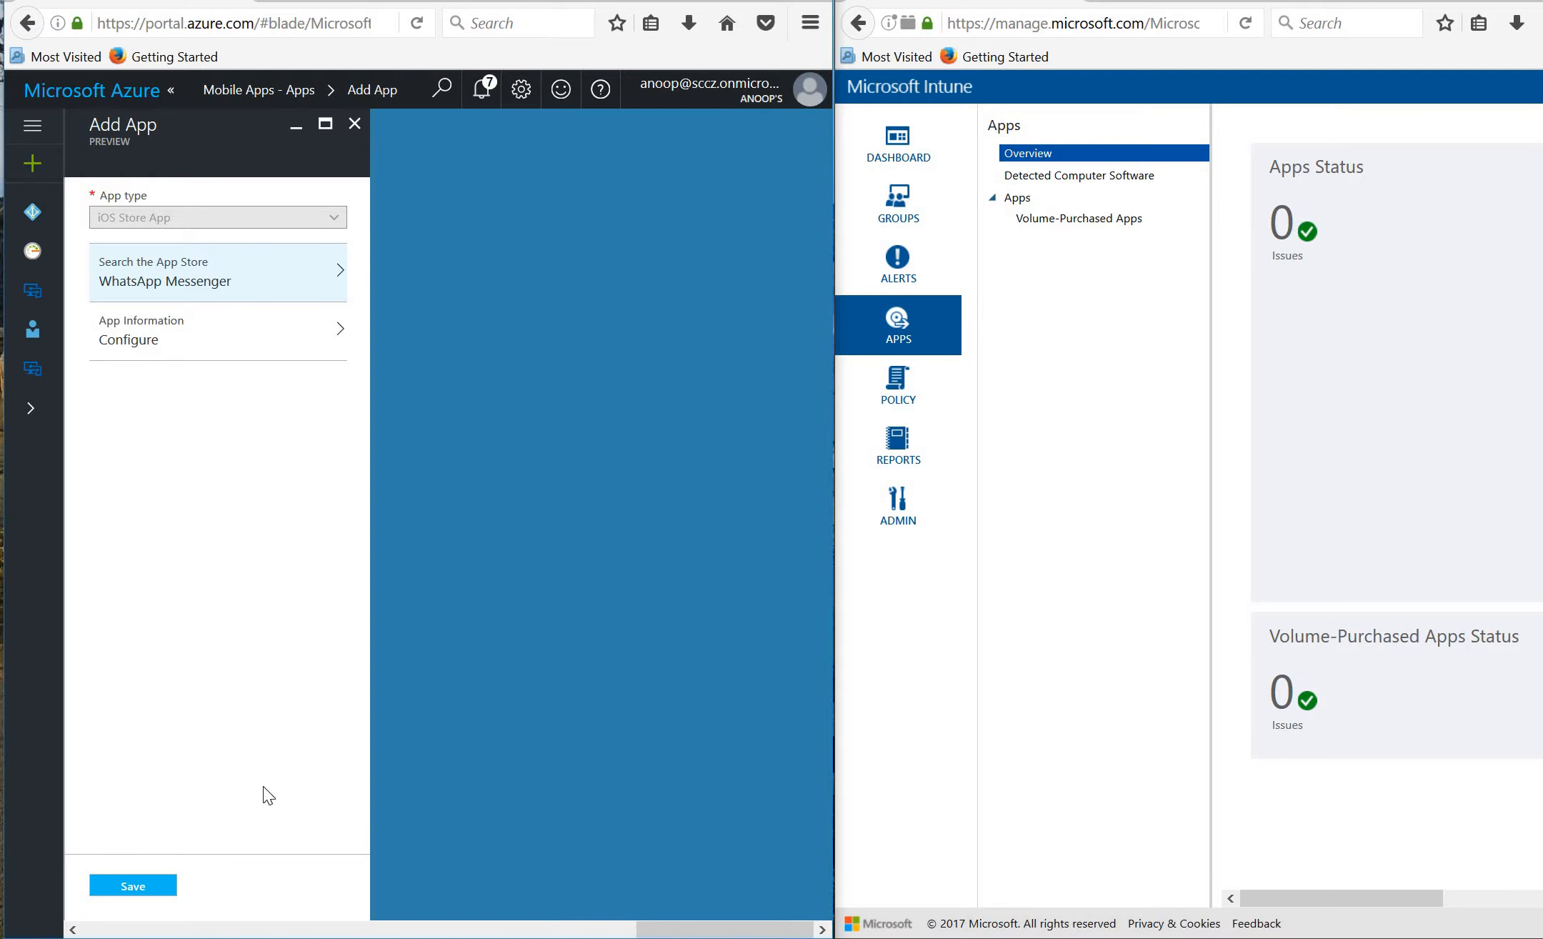
Review WhatsApp Messenger's prefilled app information (WhatsApp Inc., iOS 8.0, iPhone and iPod), then close the panels.
click(216, 339)
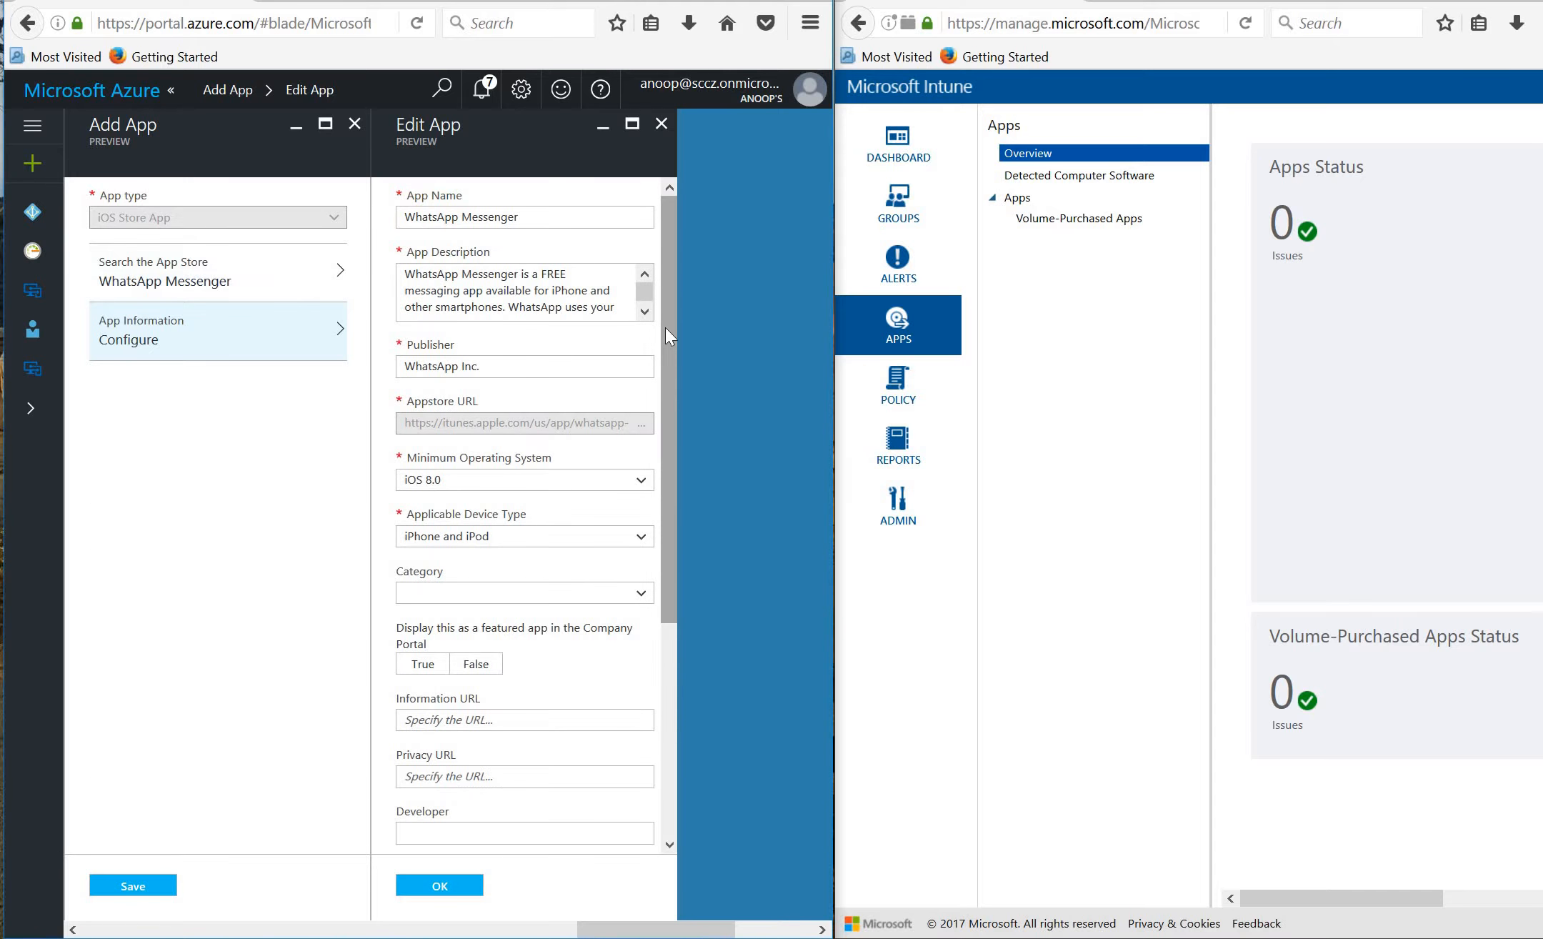
scroll(659, 367, down, 3)
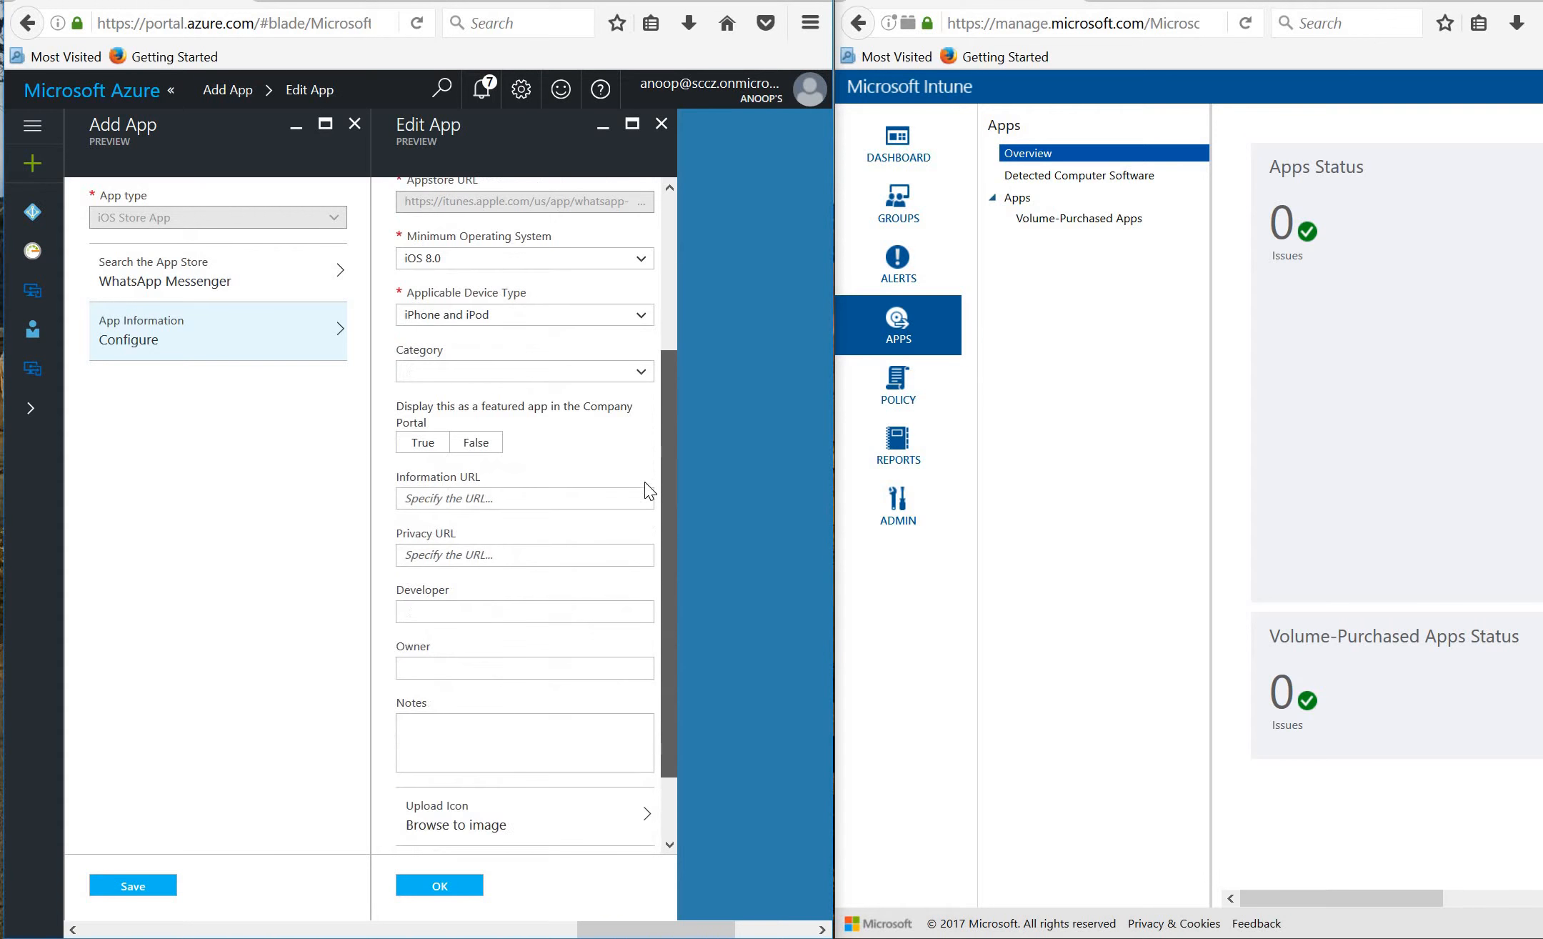
scroll(650, 642, down, 2)
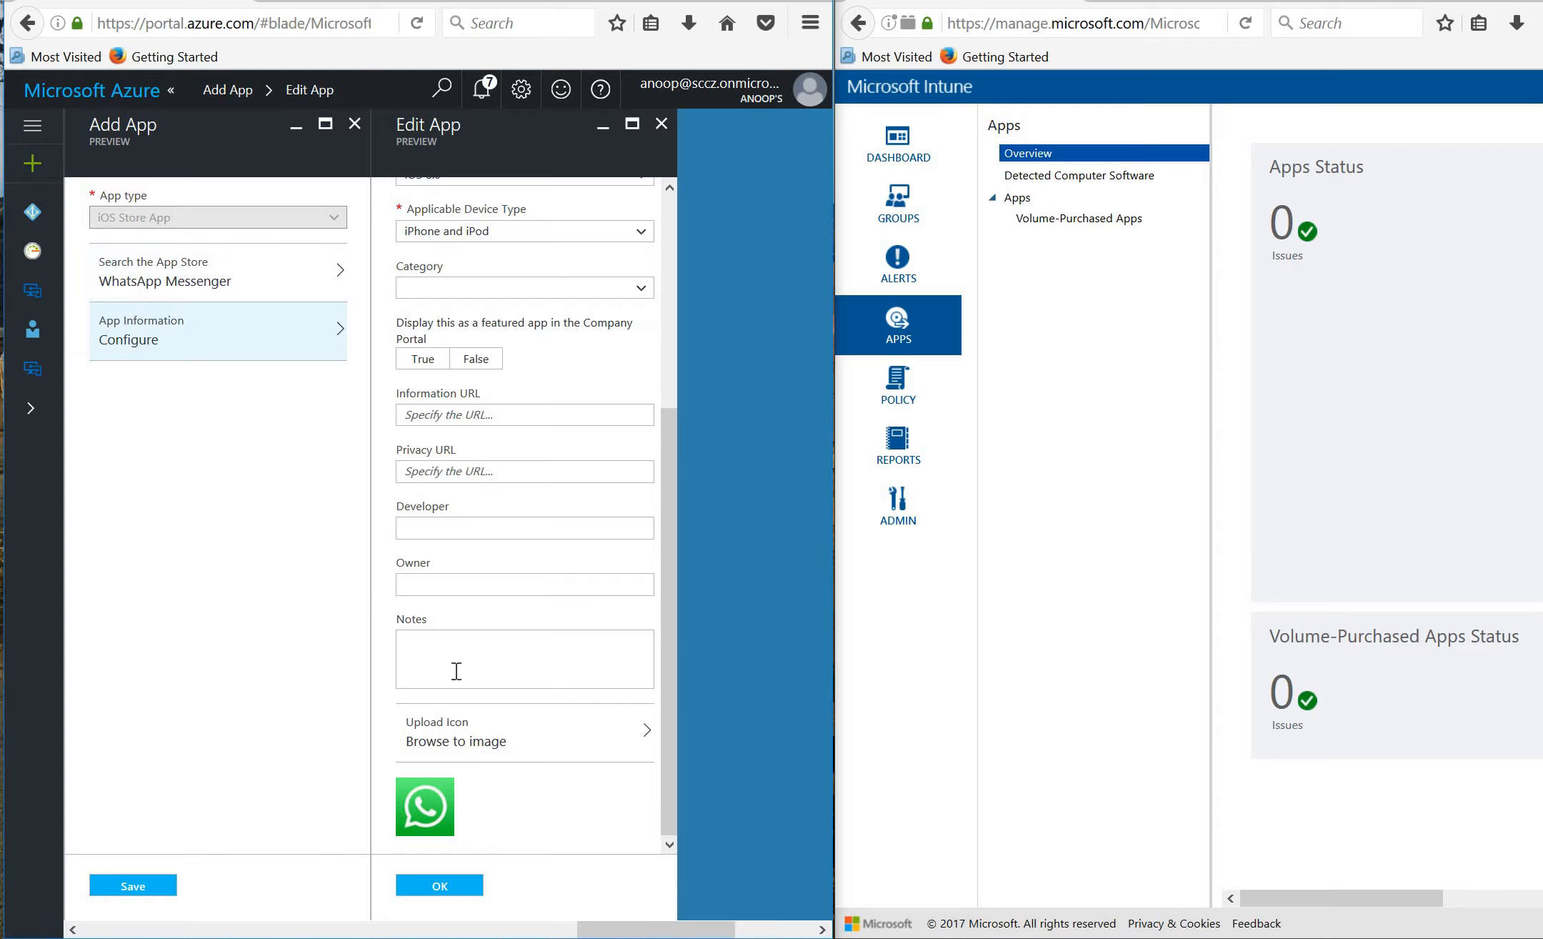
click(438, 893)
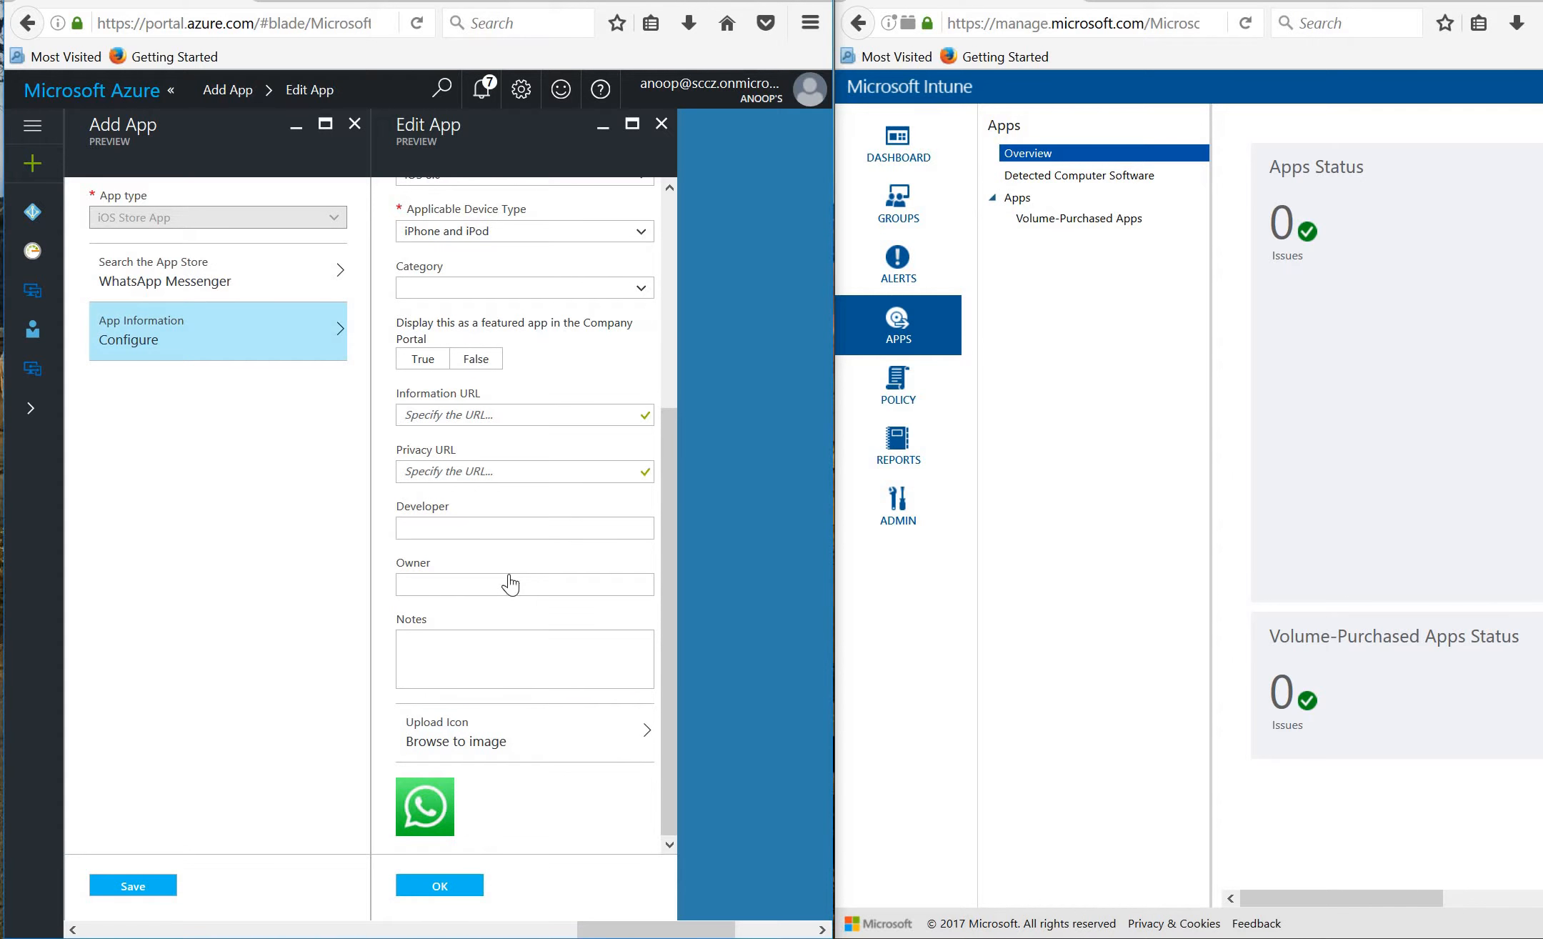
click(661, 124)
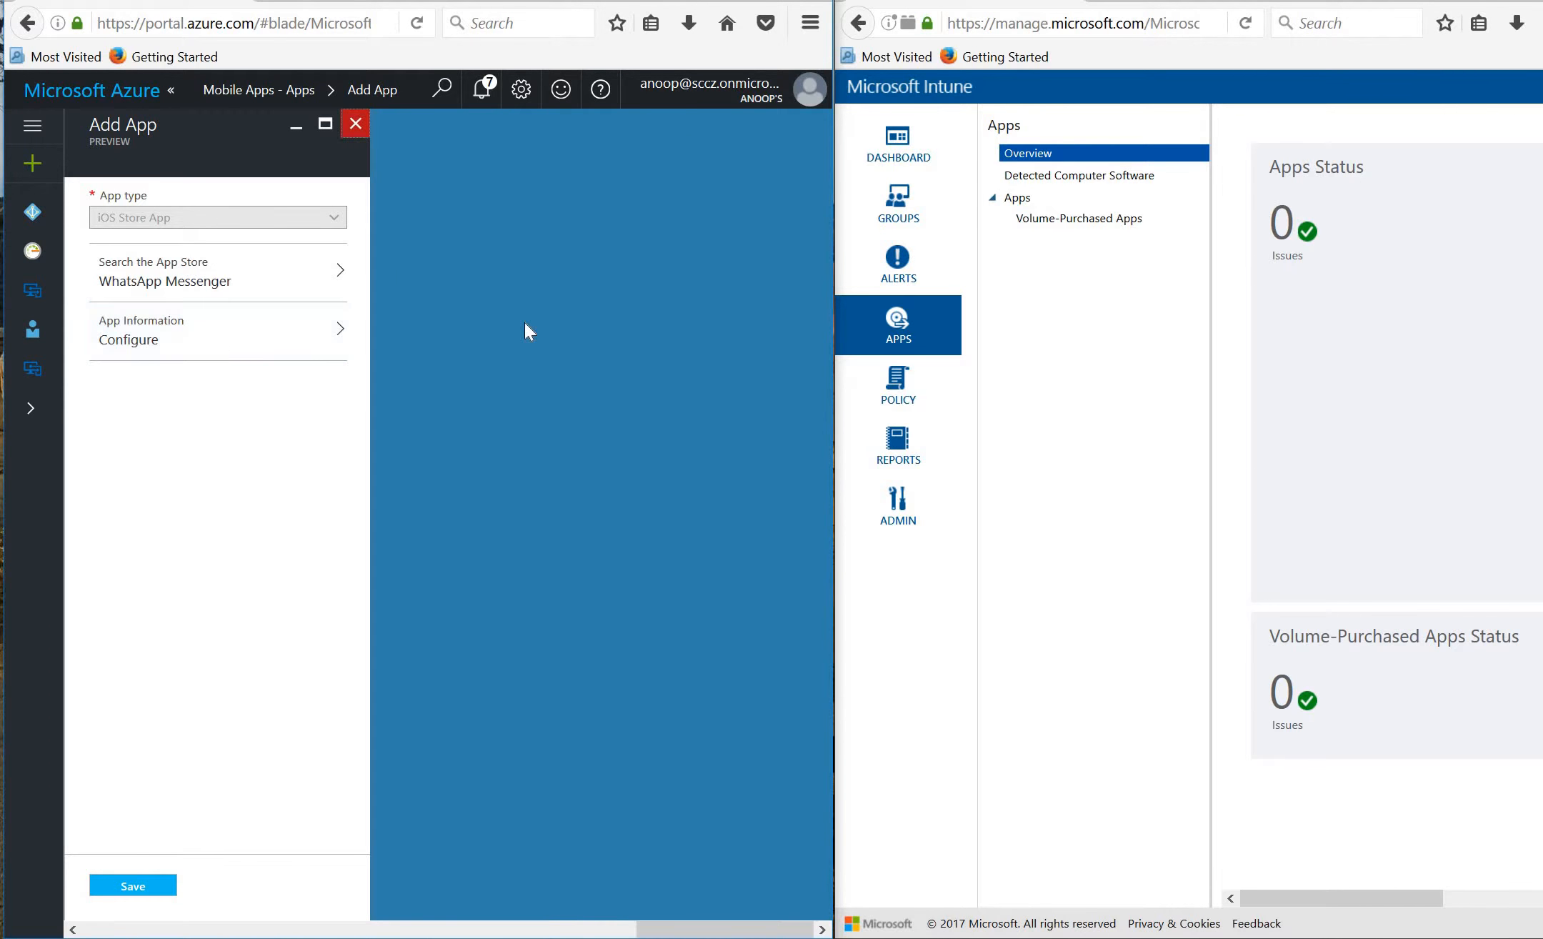
click(355, 126)
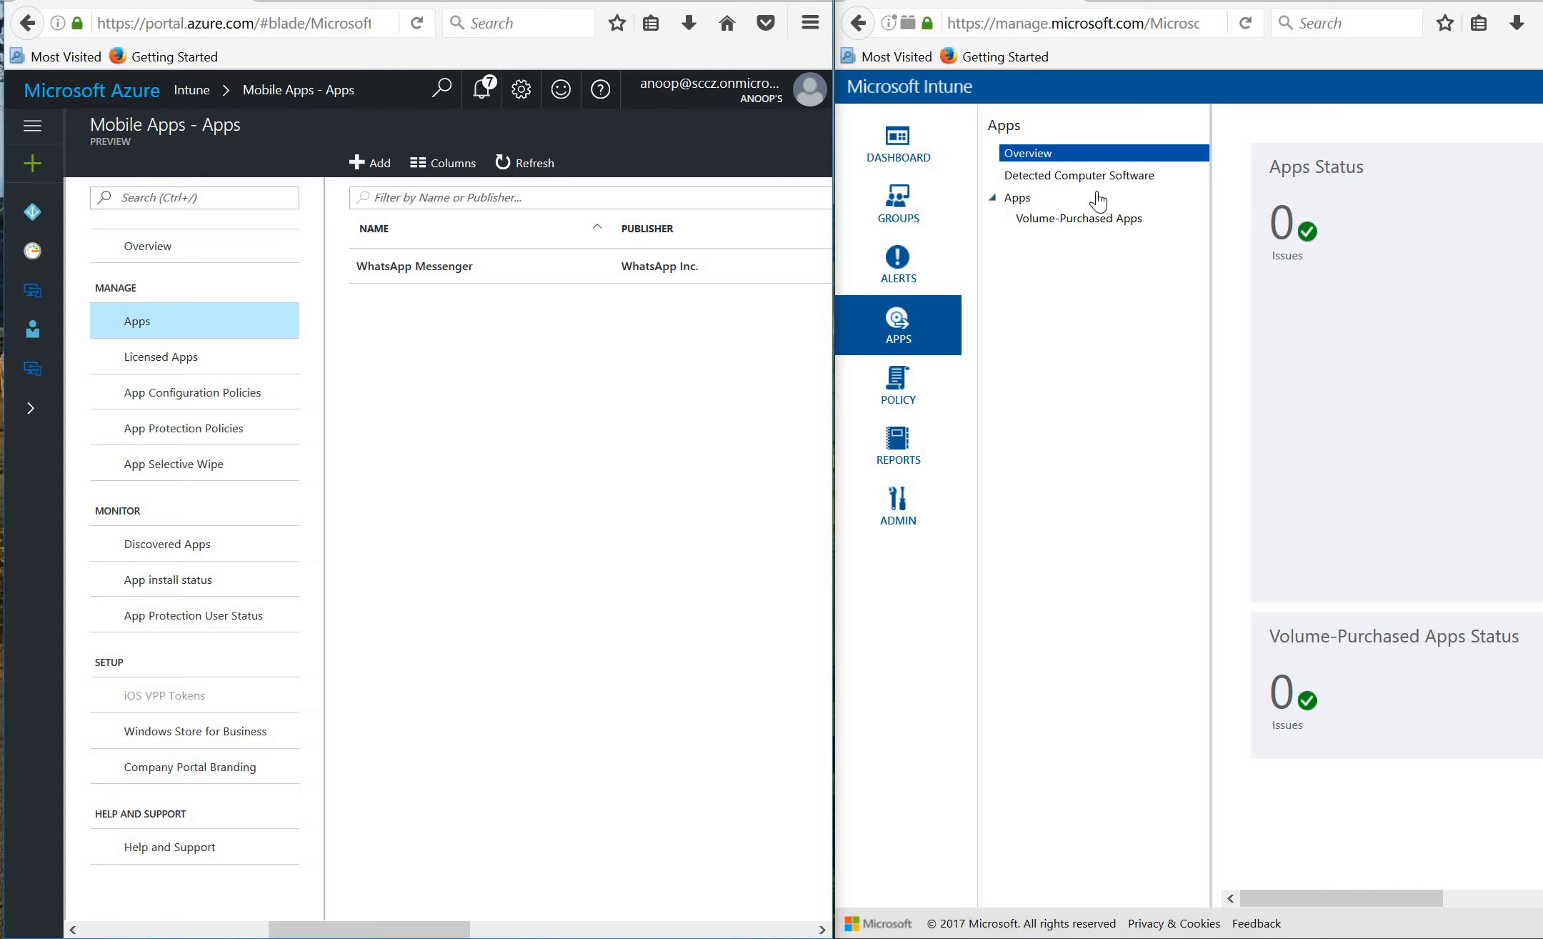
click(1036, 200)
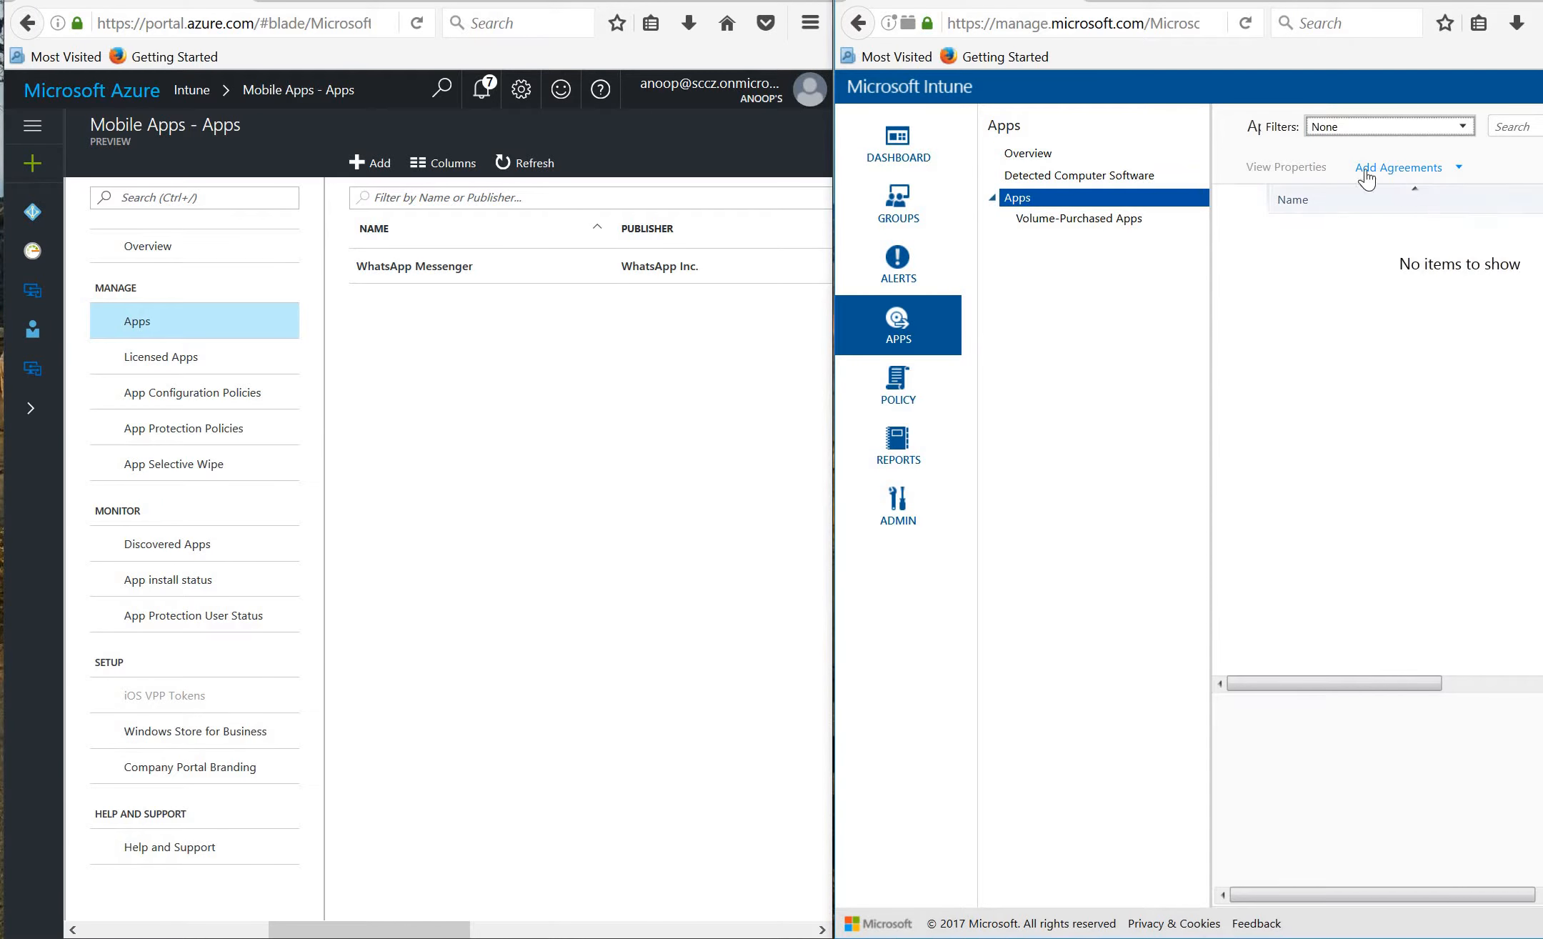
click(1382, 170)
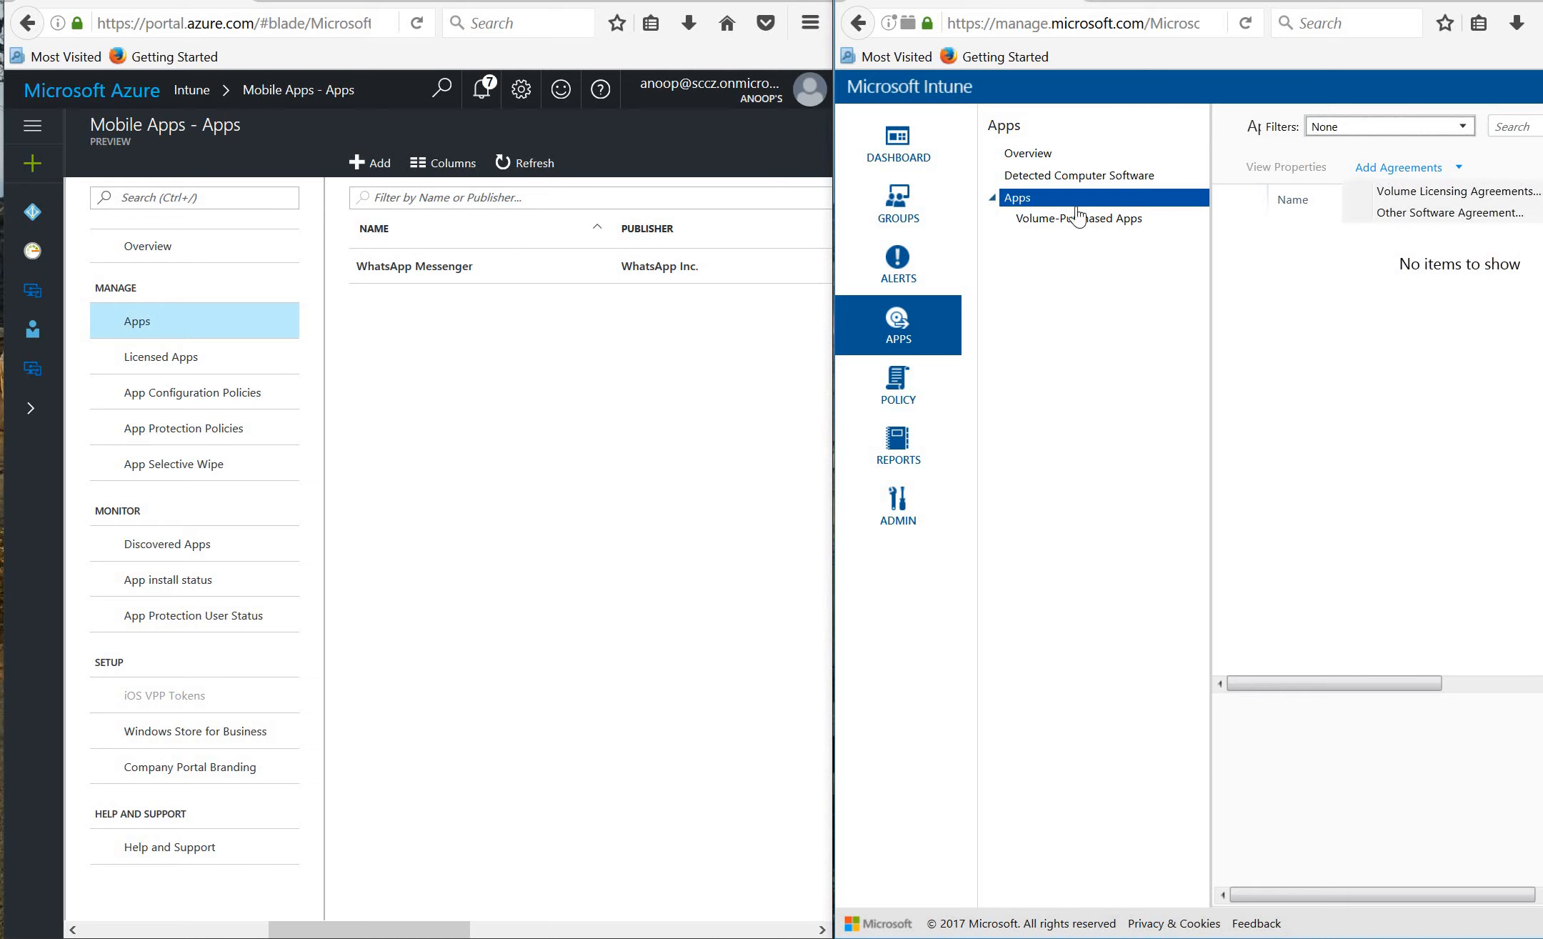
click(1047, 156)
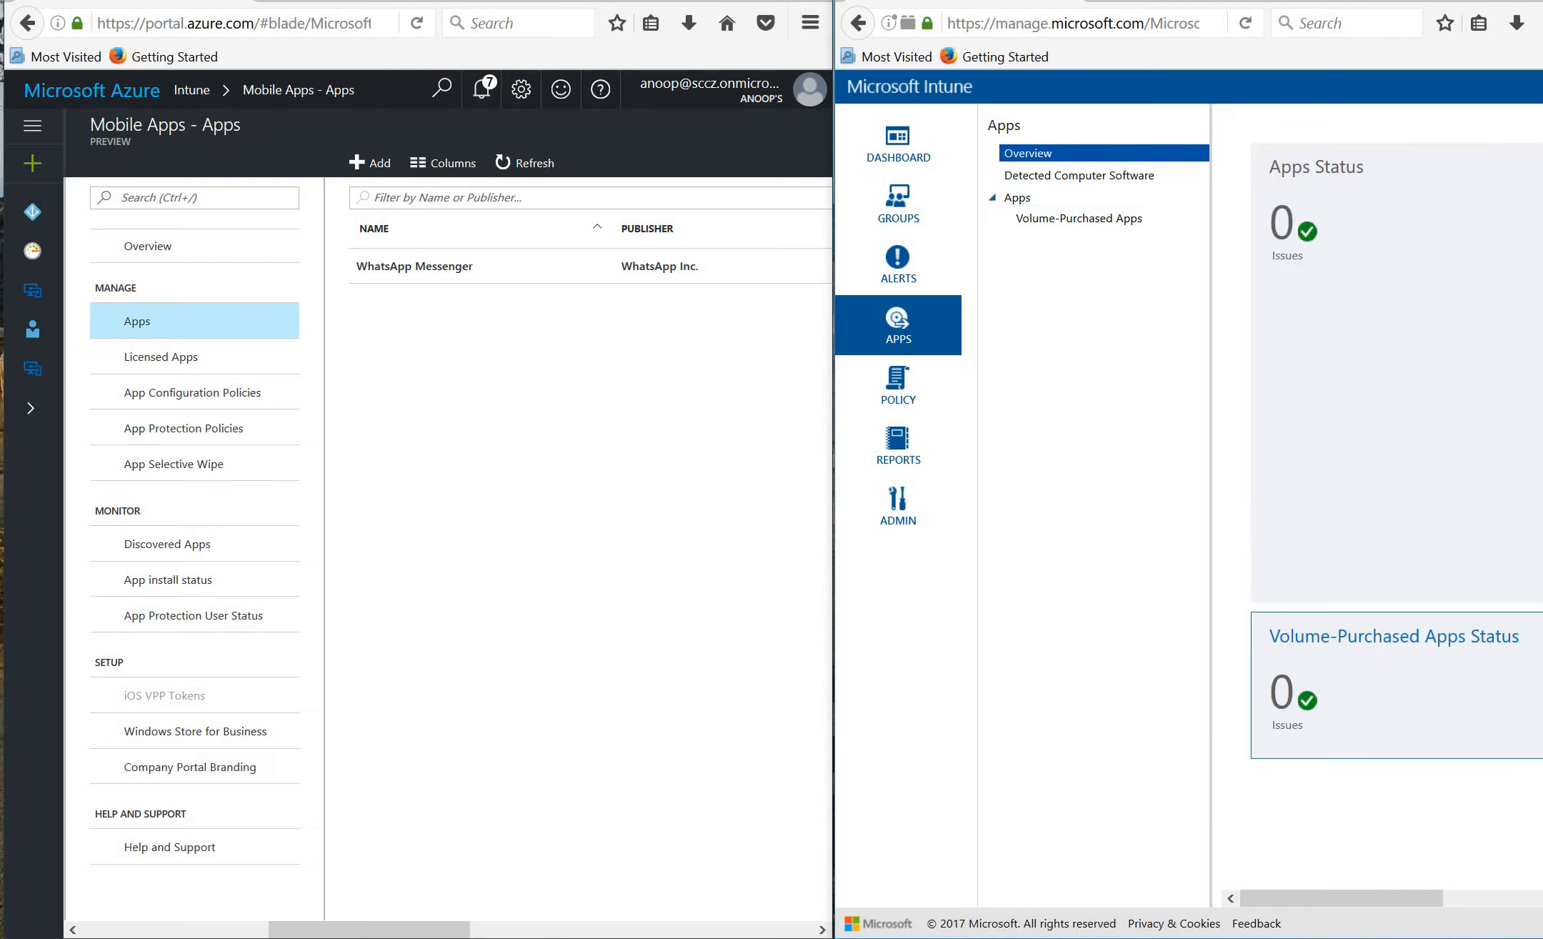
drag(1318, 896, 1518, 906)
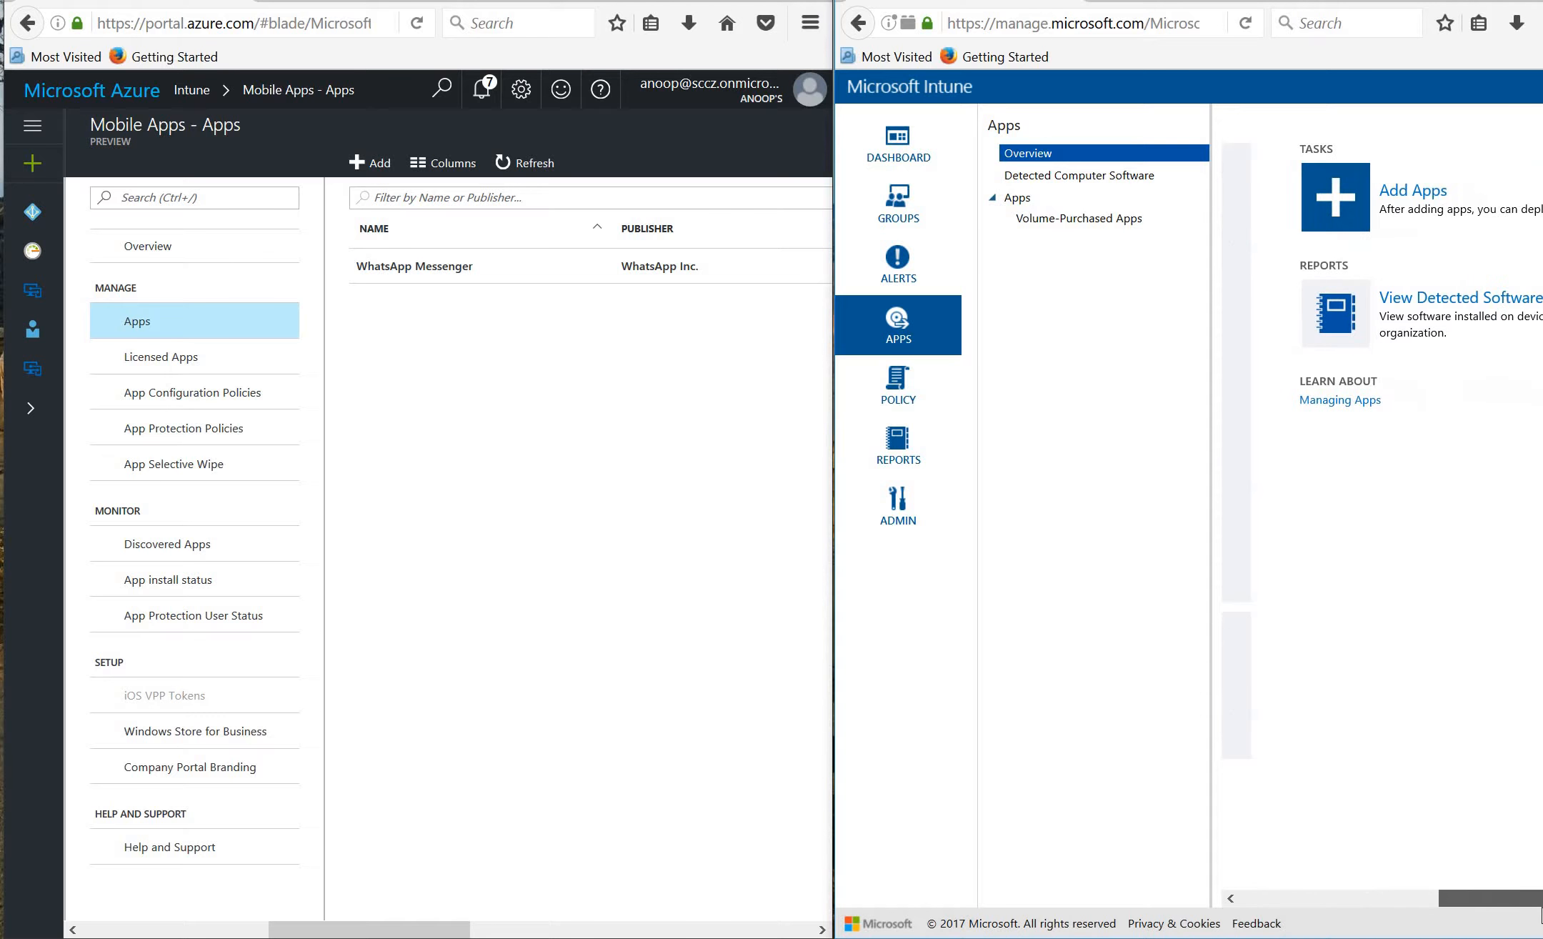
click(1418, 193)
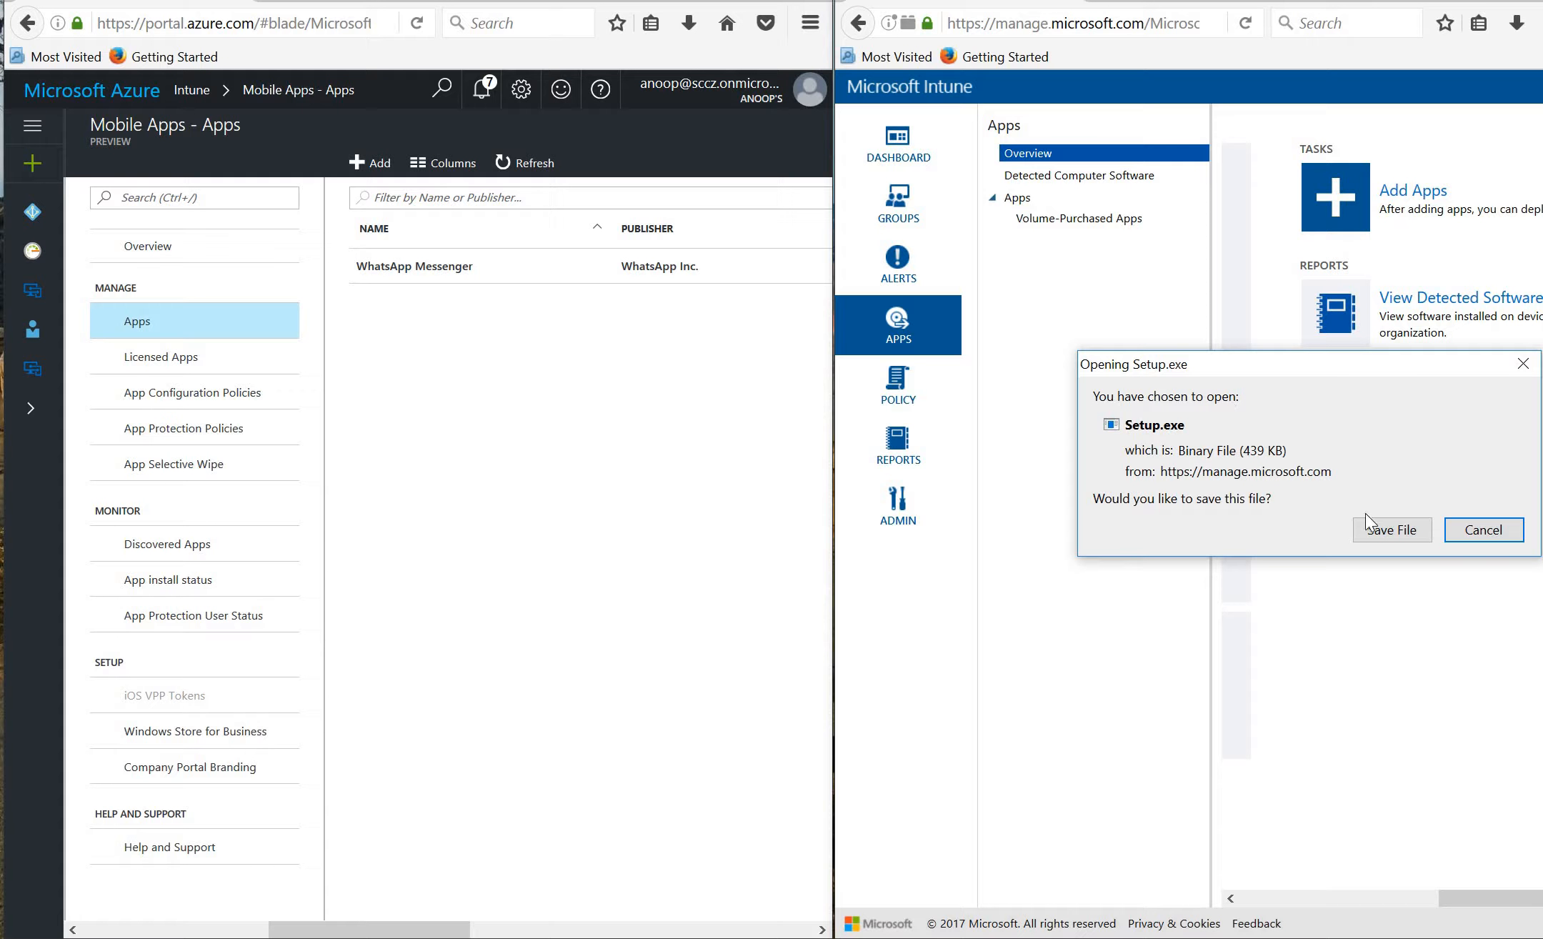
click(1477, 531)
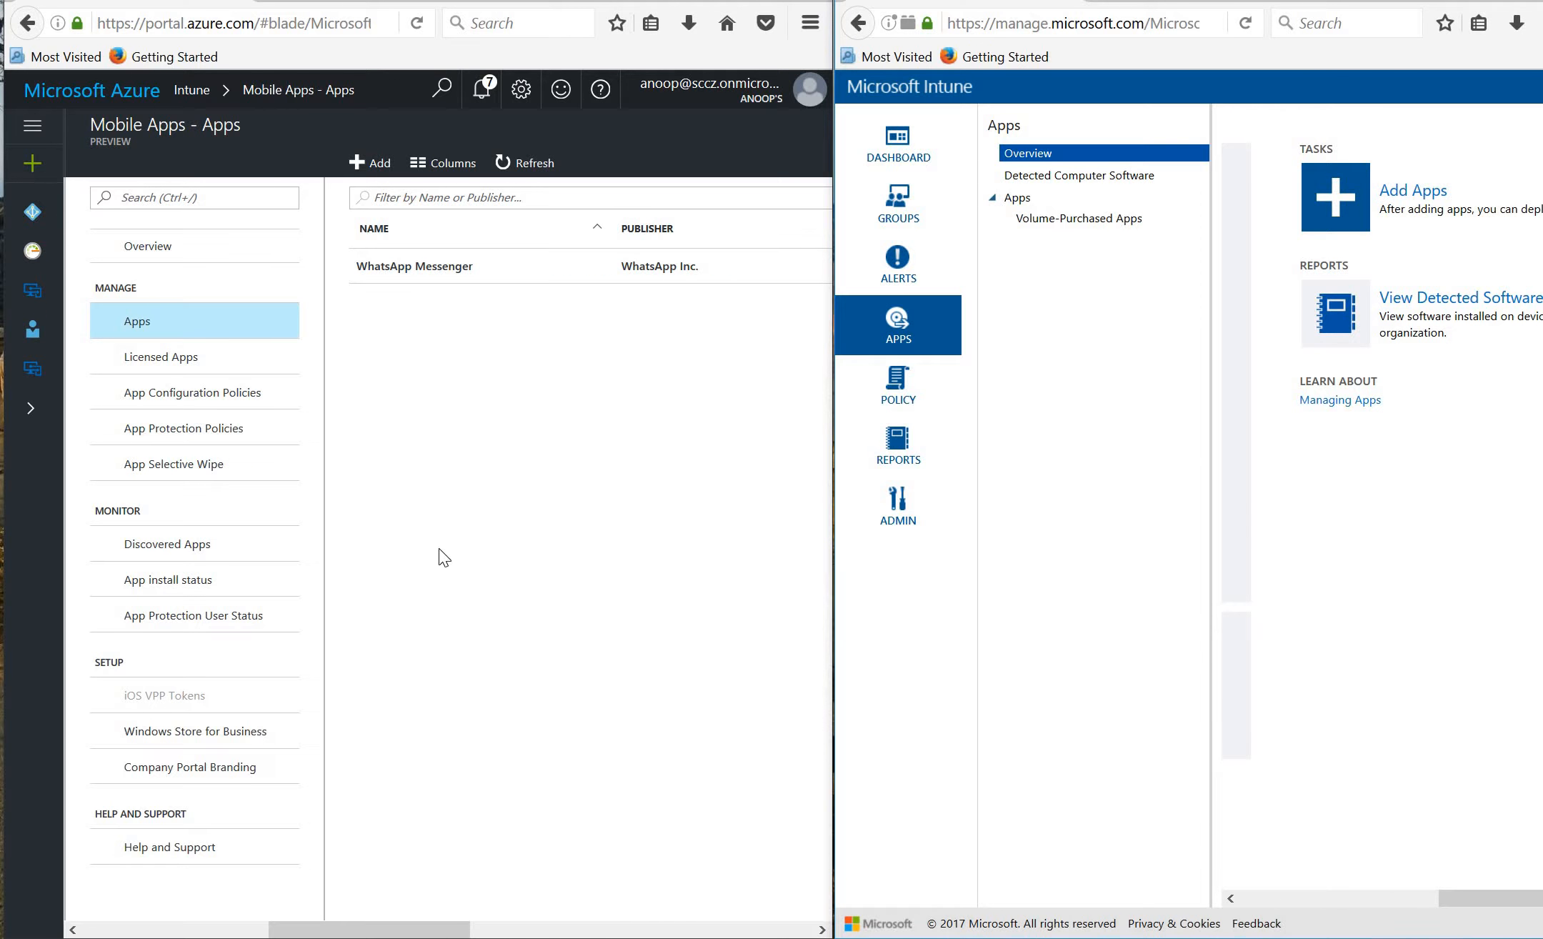
drag(370, 932, 296, 906)
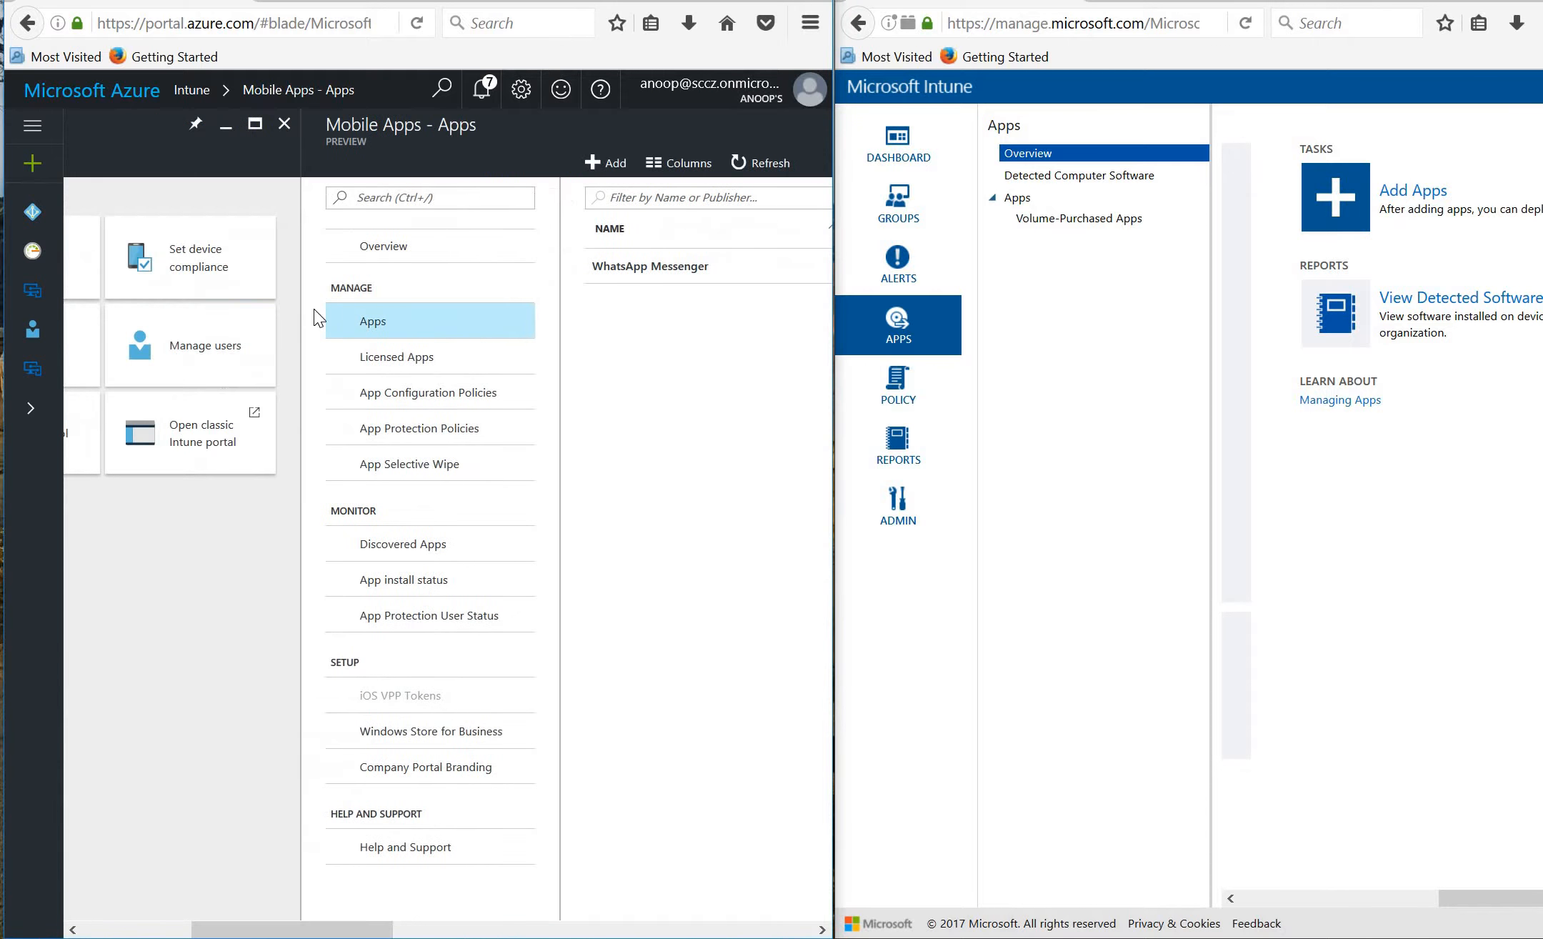
Cancel the new Add App form and close the Mobile Apps blade back to the Intune home tiles.
click(609, 168)
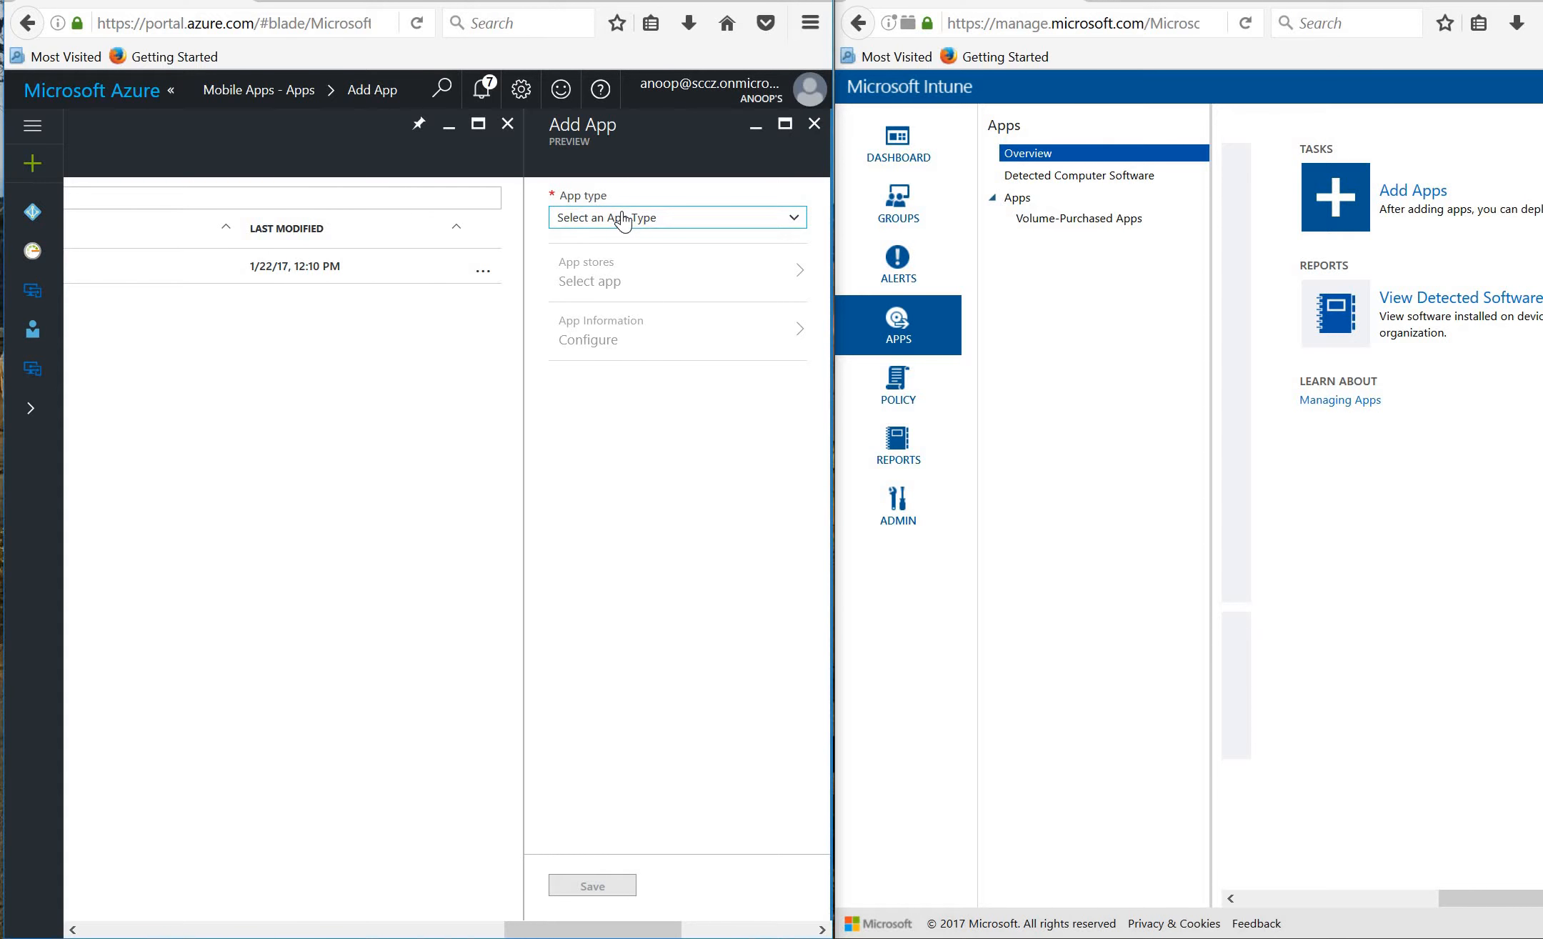
click(815, 125)
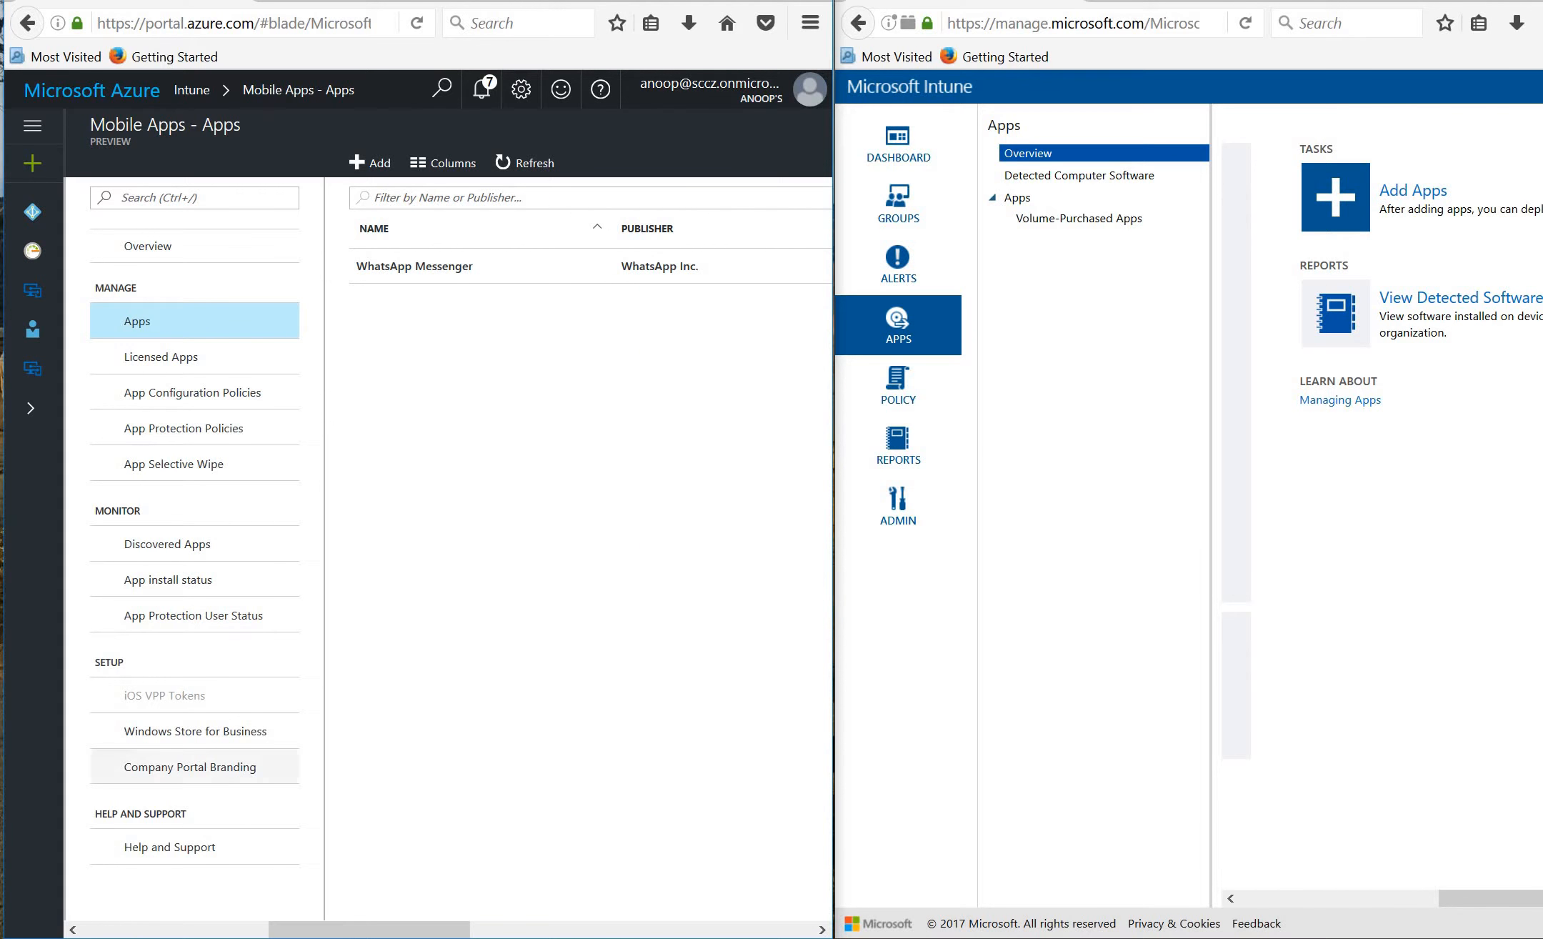
drag(340, 932, 464, 907)
drag(313, 873, 591, 773)
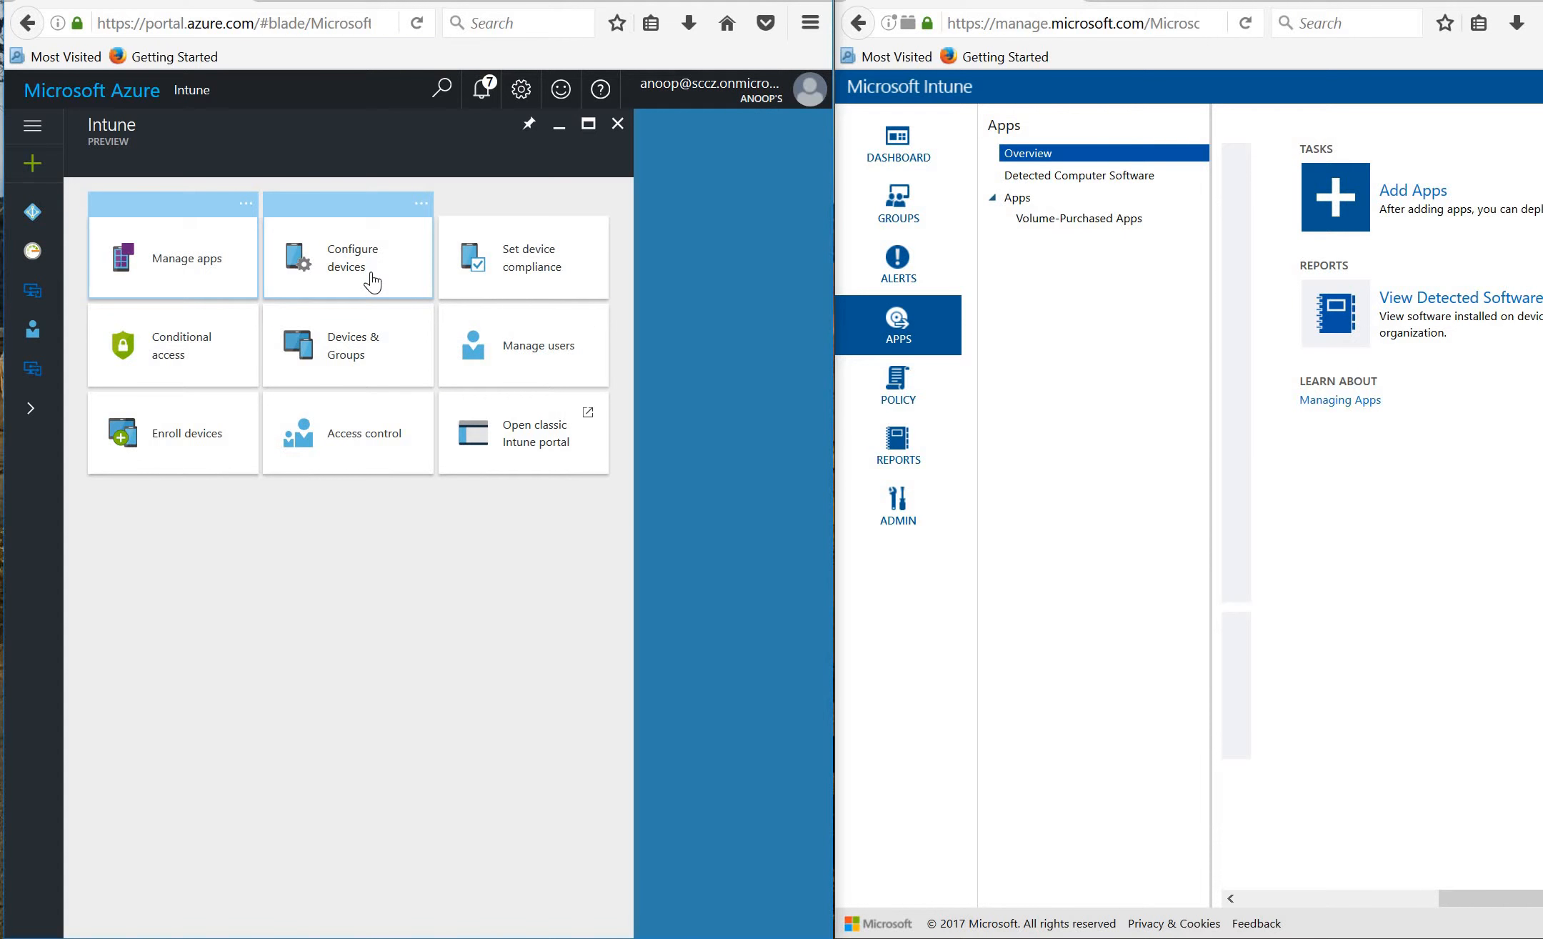
List the Azure device configuration profiles alongside the classic portal's Configuration Policies.
click(371, 281)
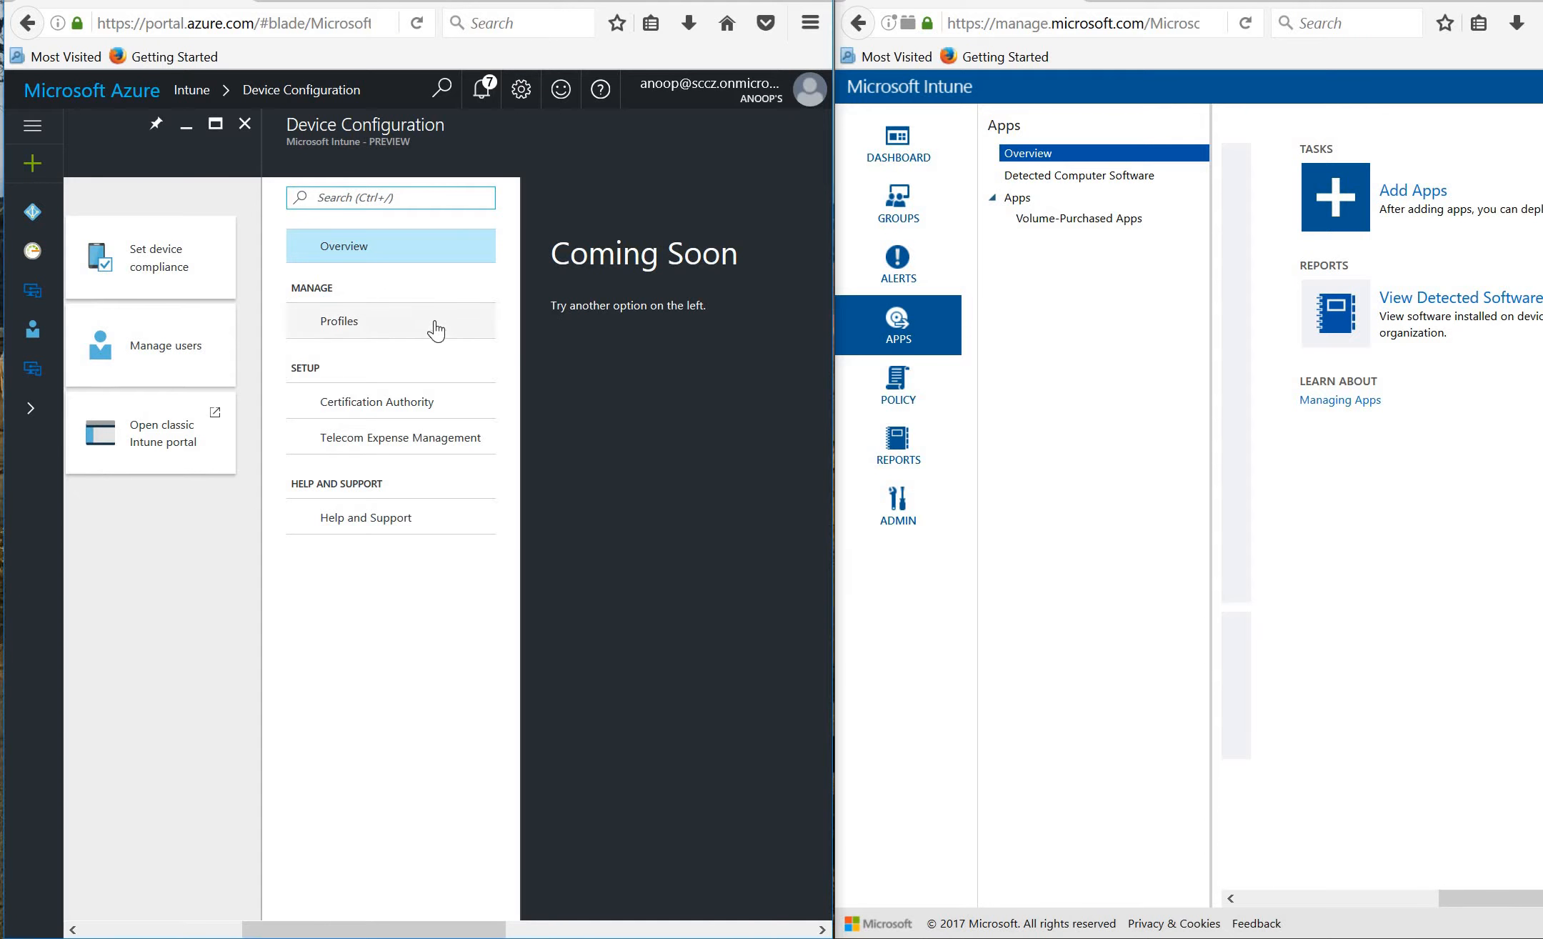
click(910, 393)
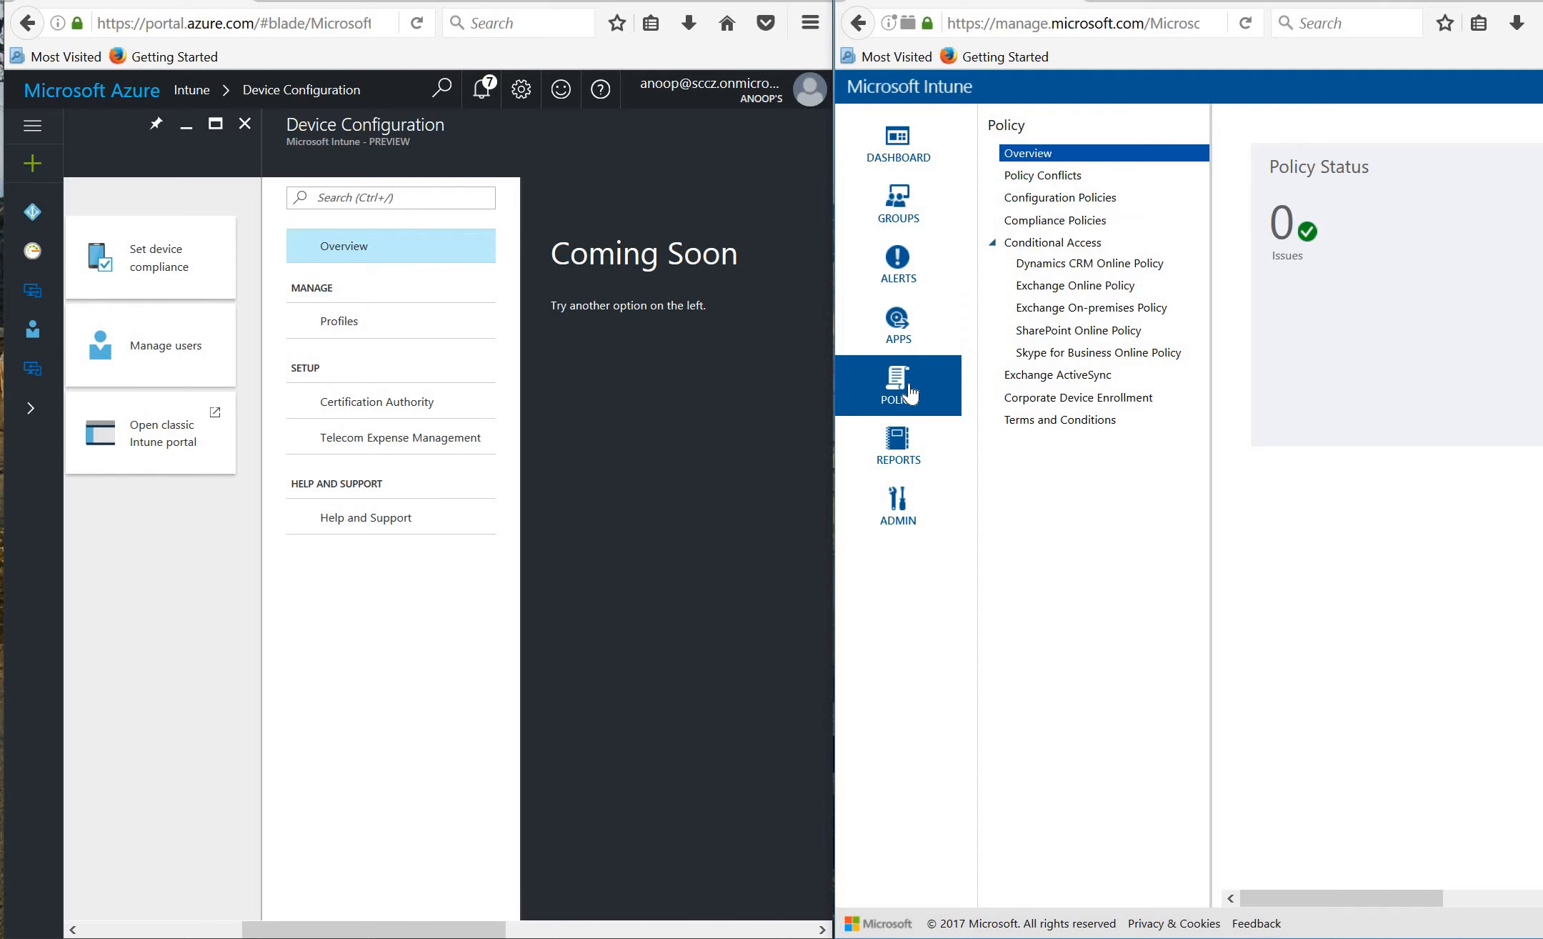
click(1087, 198)
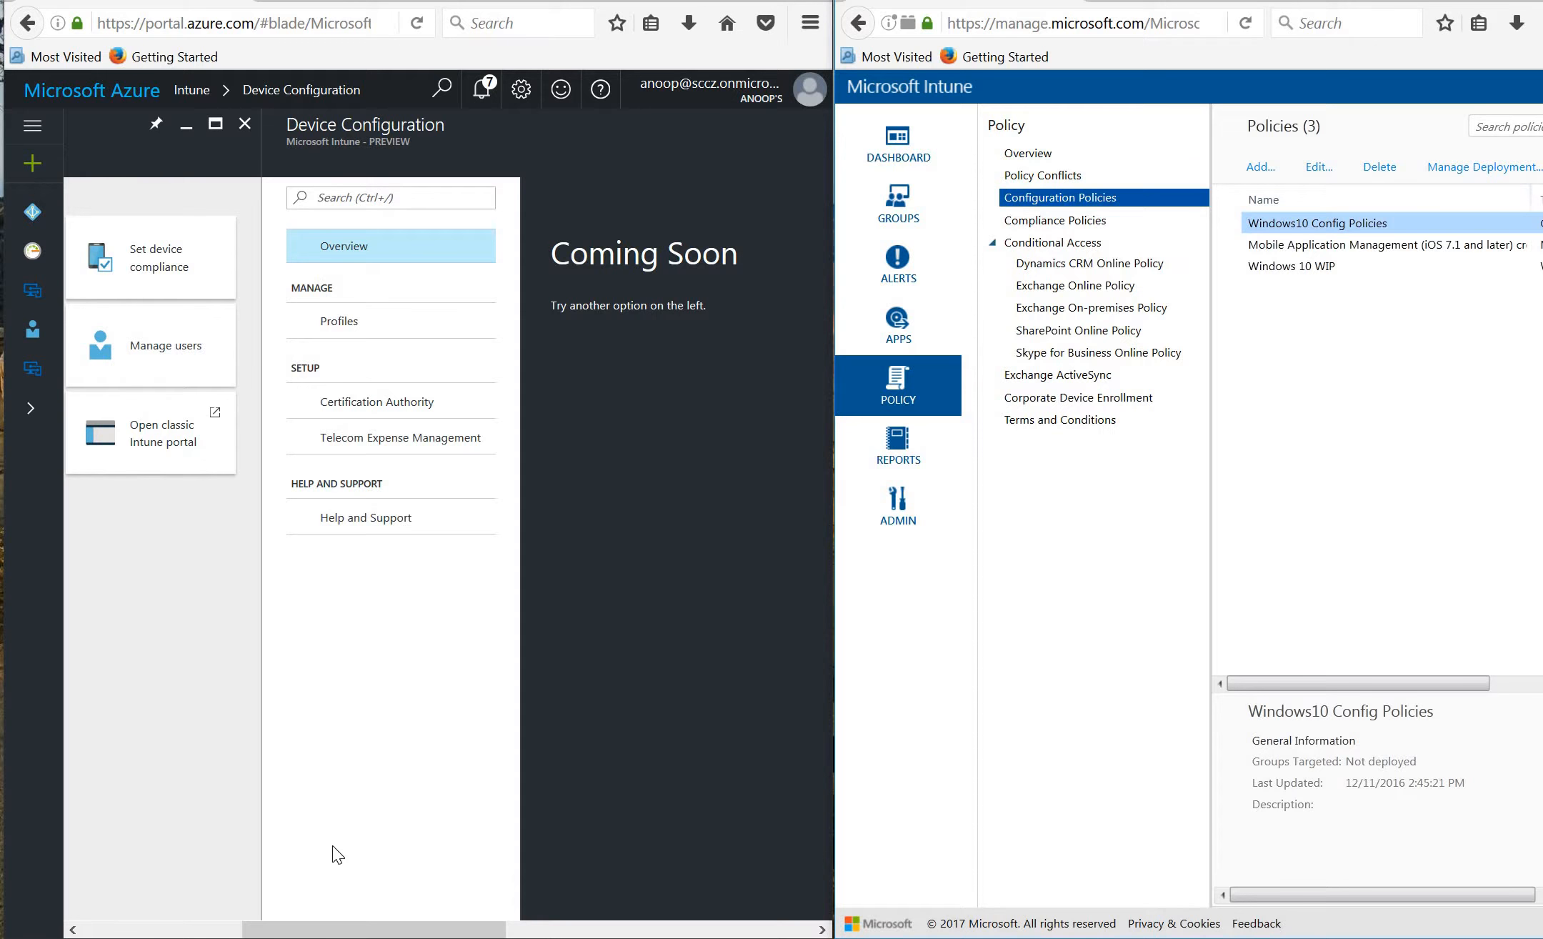
drag(338, 926, 196, 932)
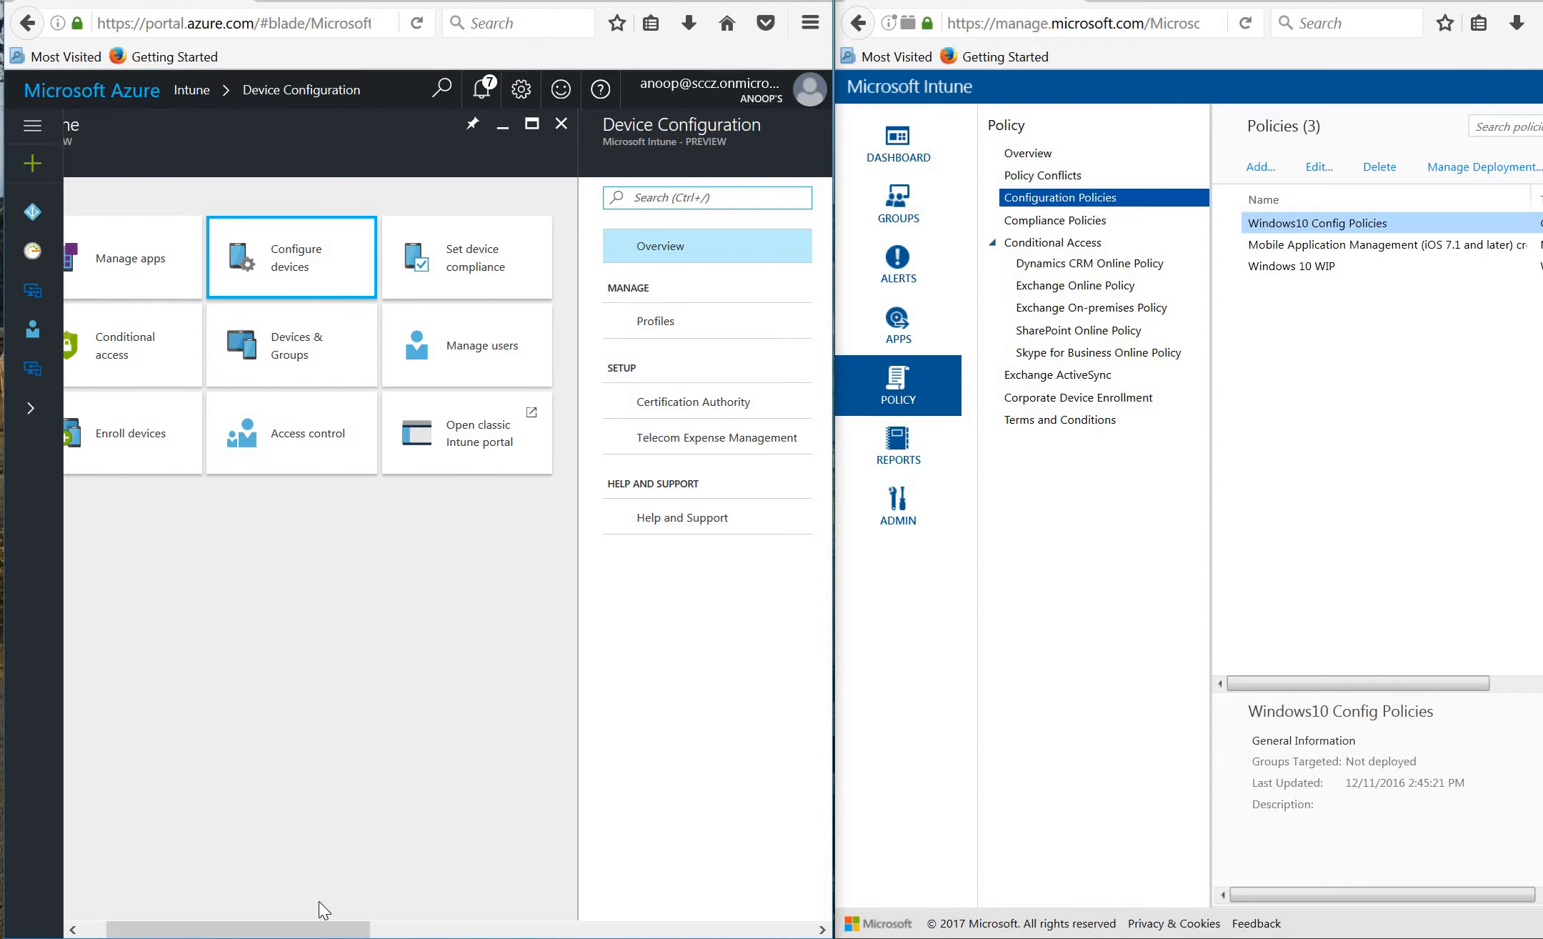
drag(325, 929, 434, 933)
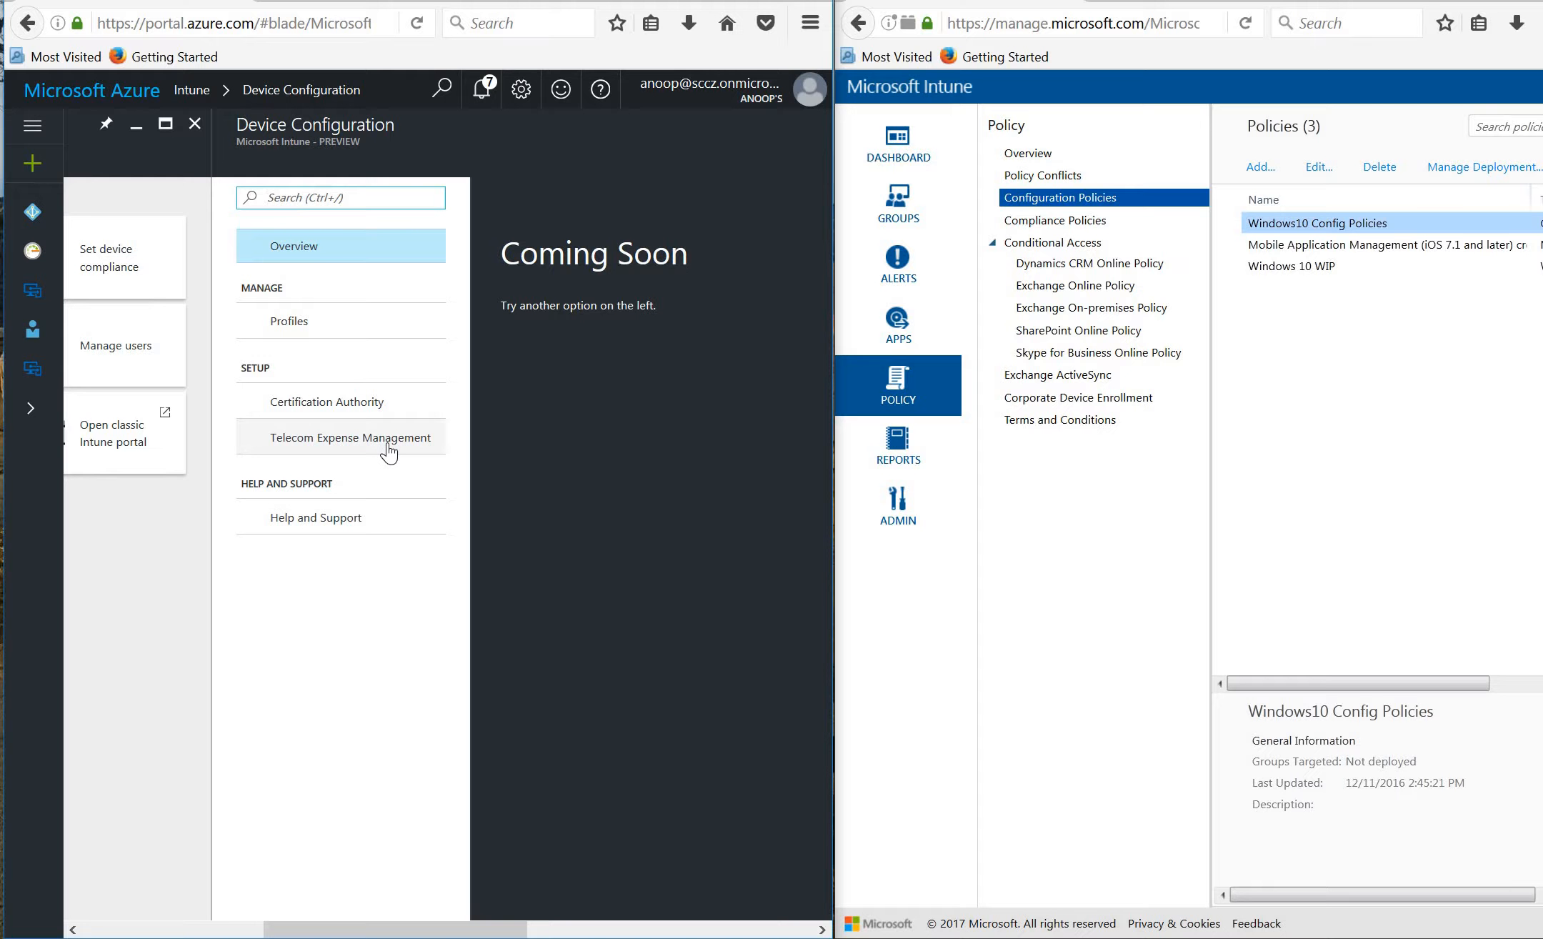
click(323, 333)
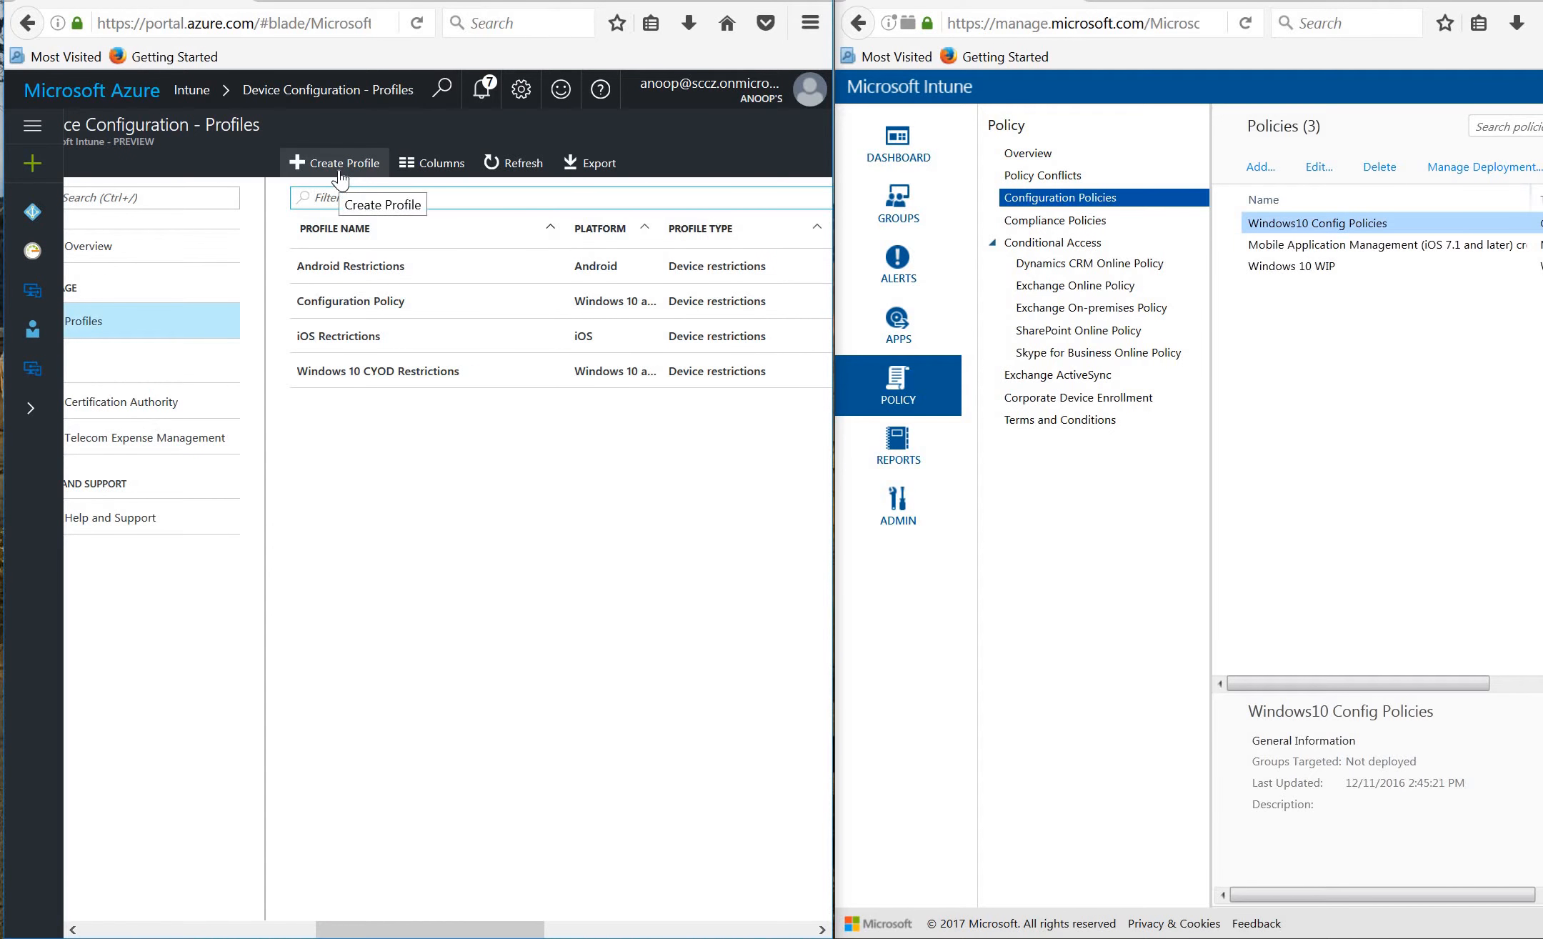
Create profile 'Test' for Windows 10 and later with the Device restrictions type, and open its settings.
click(340, 176)
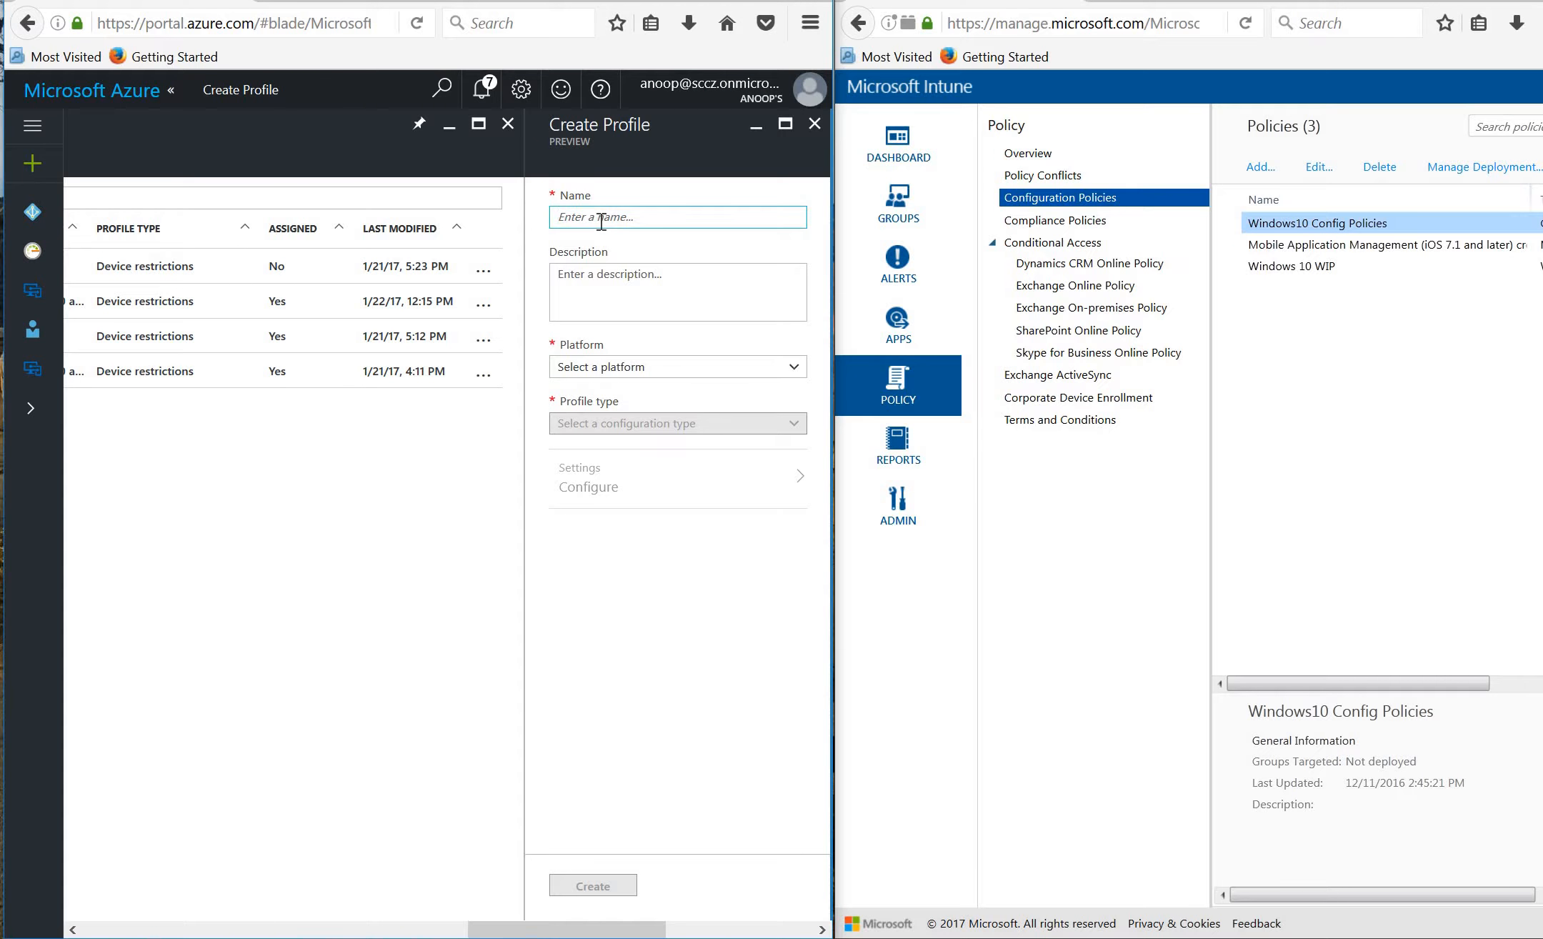
text(Test)
click(688, 368)
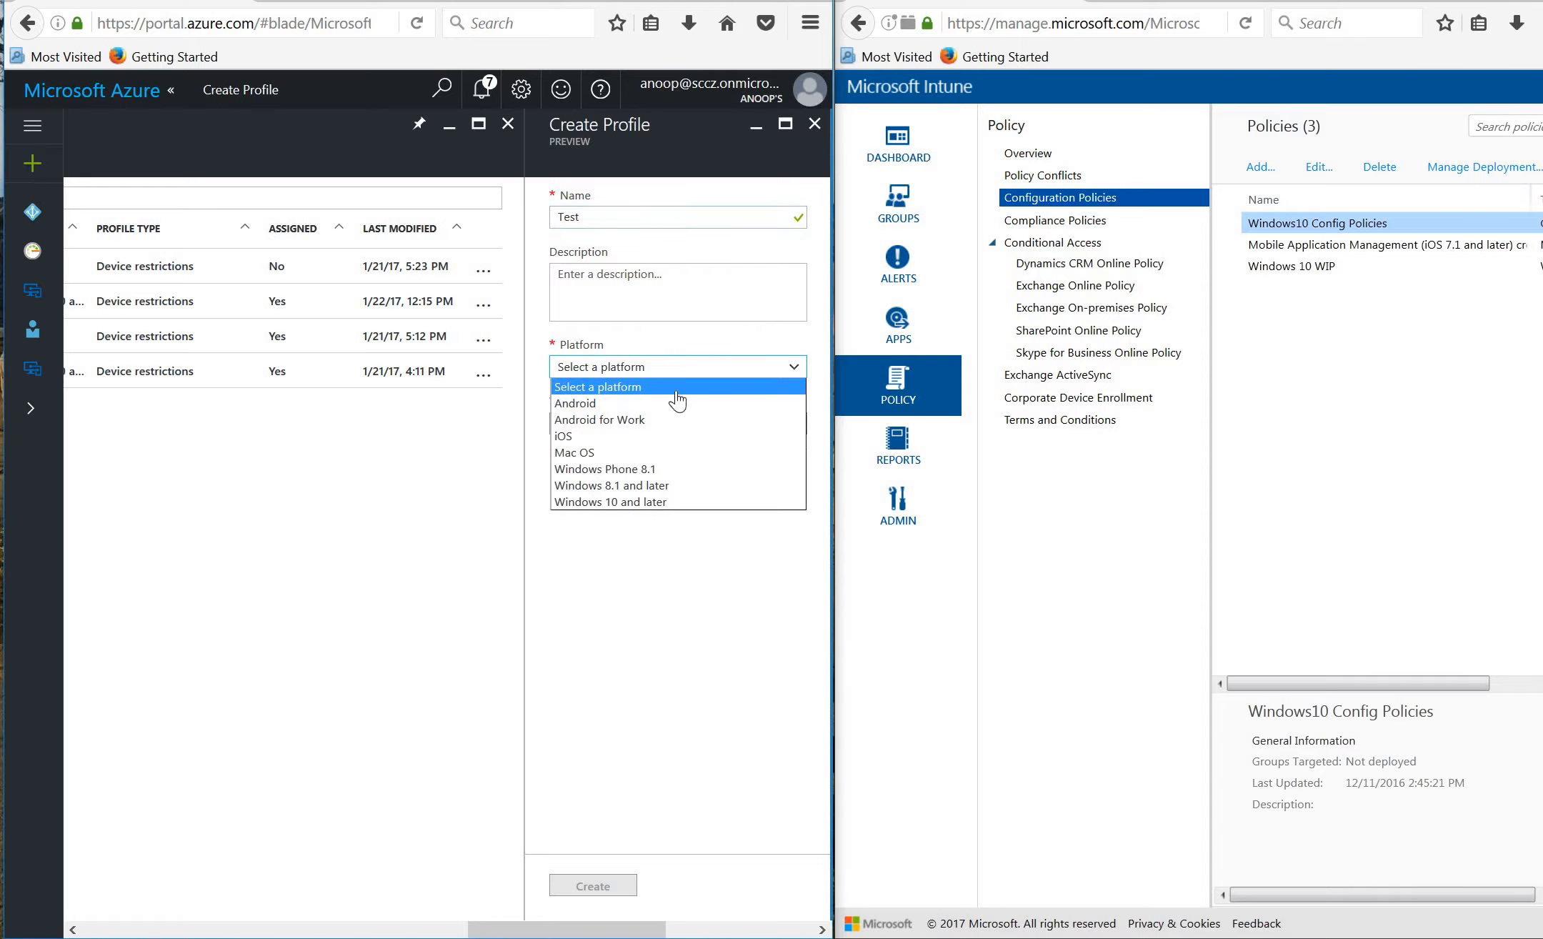
click(673, 503)
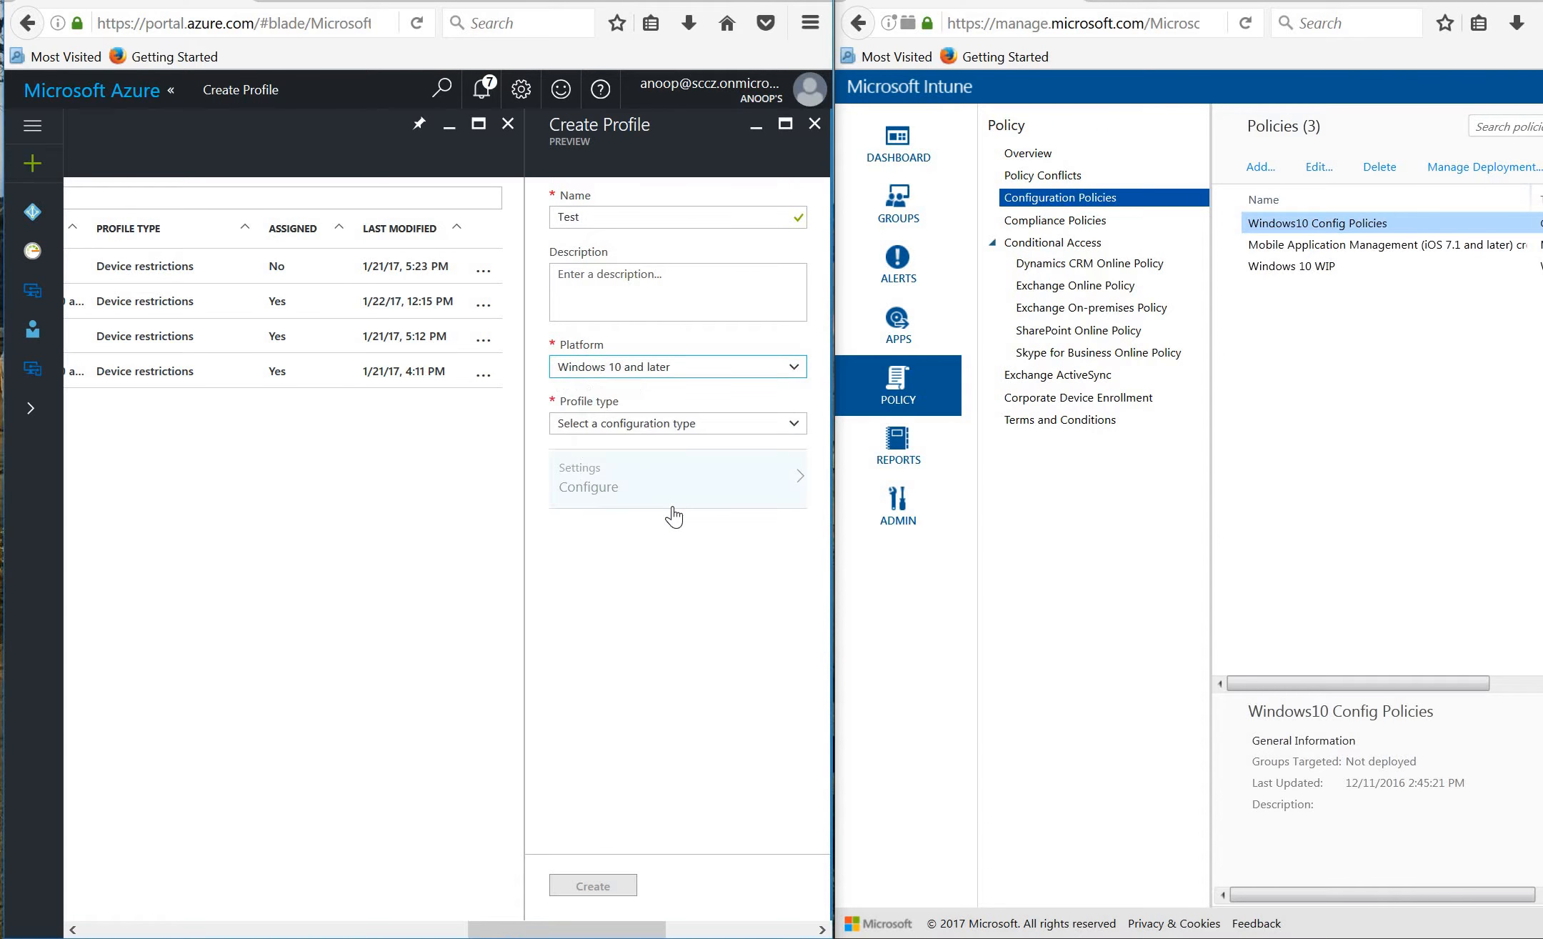
click(662, 429)
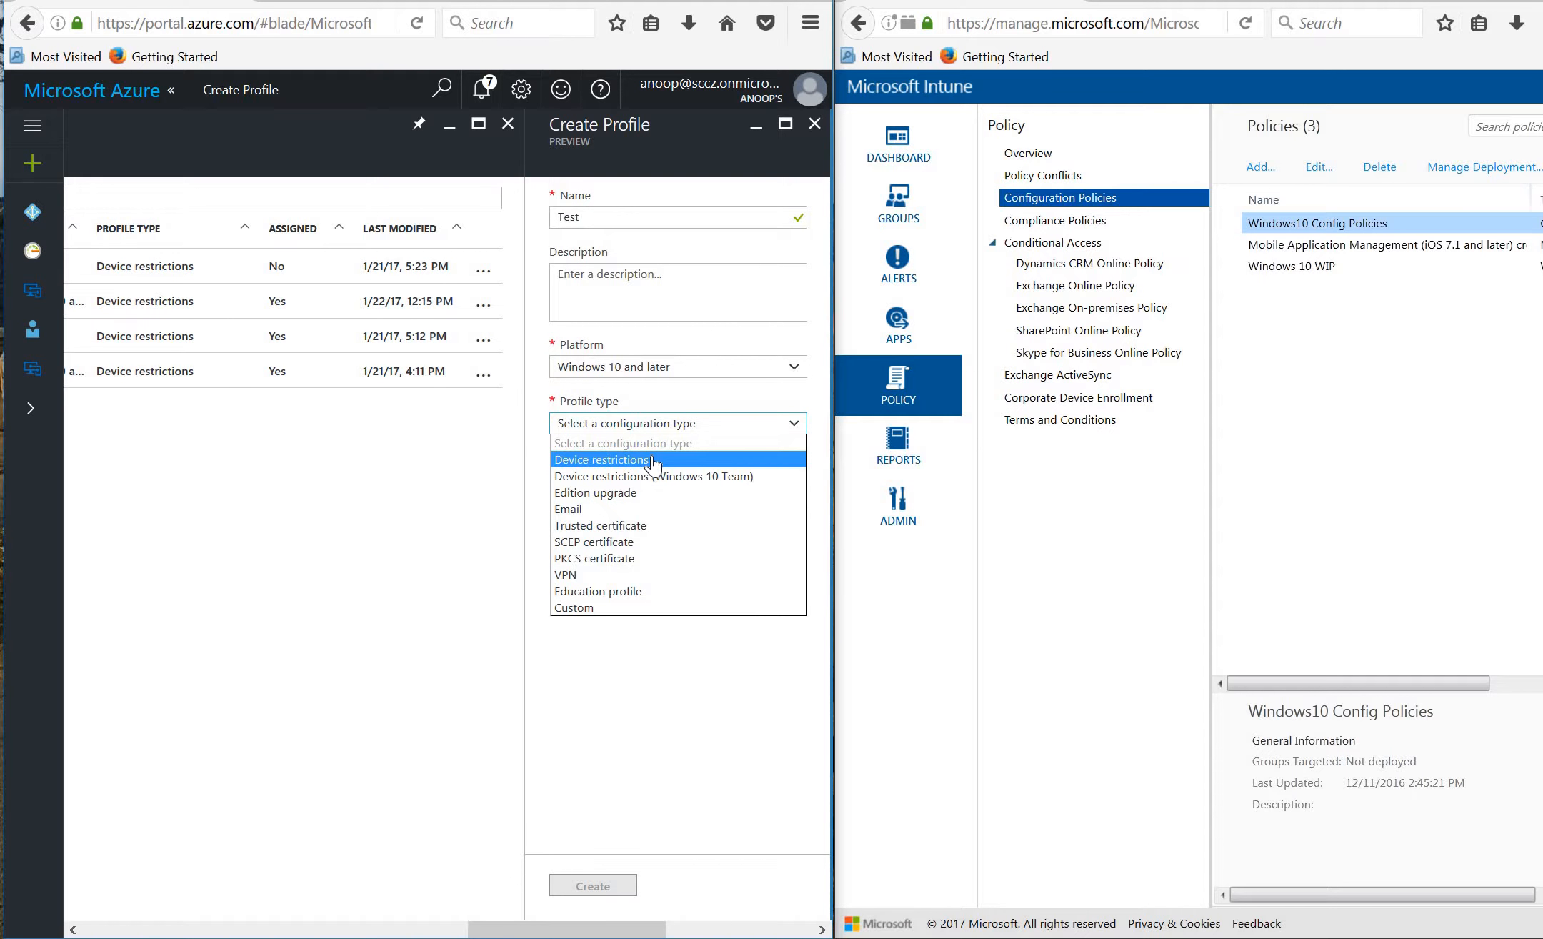
click(652, 461)
click(656, 465)
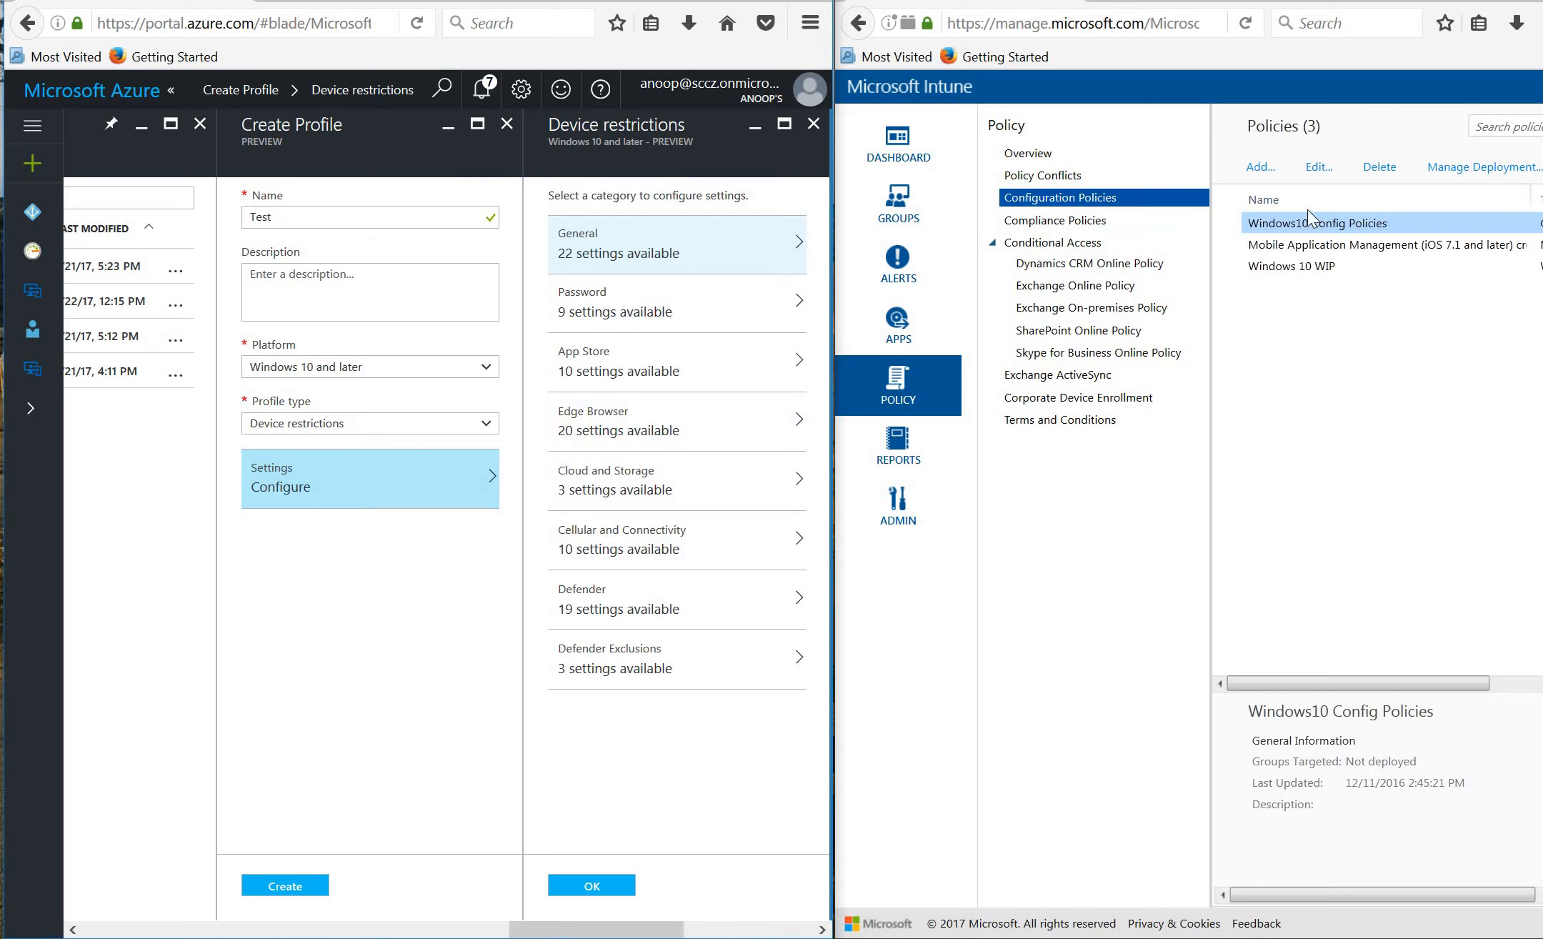
Start a classic policy from the General Configuration (Windows 10 Desktop and Mobile) template.
click(1260, 169)
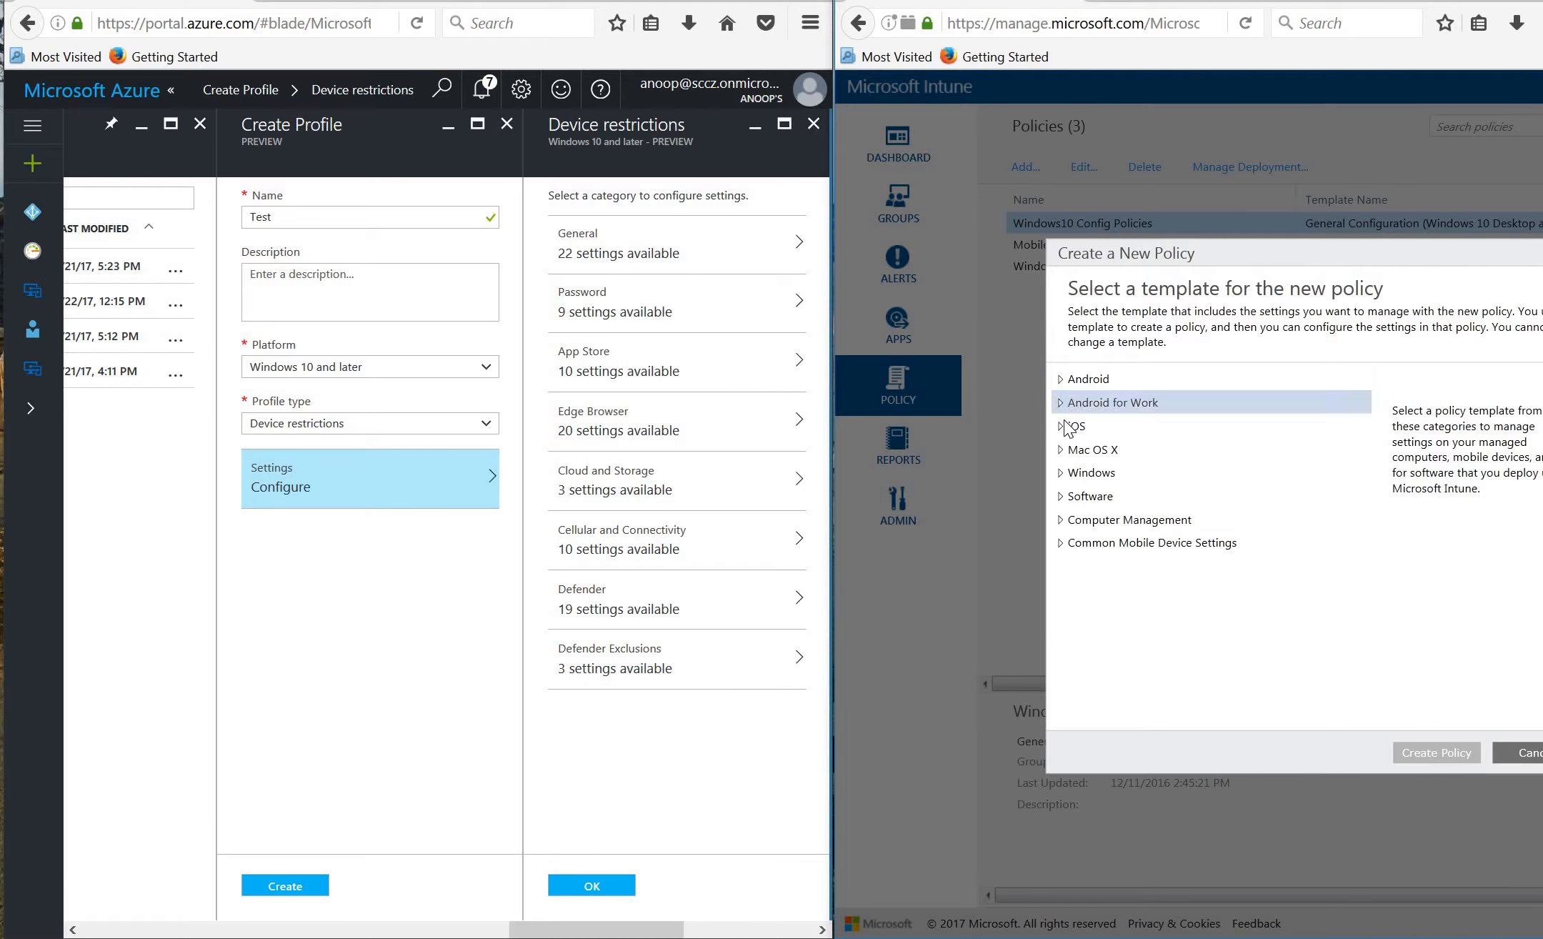
click(1060, 474)
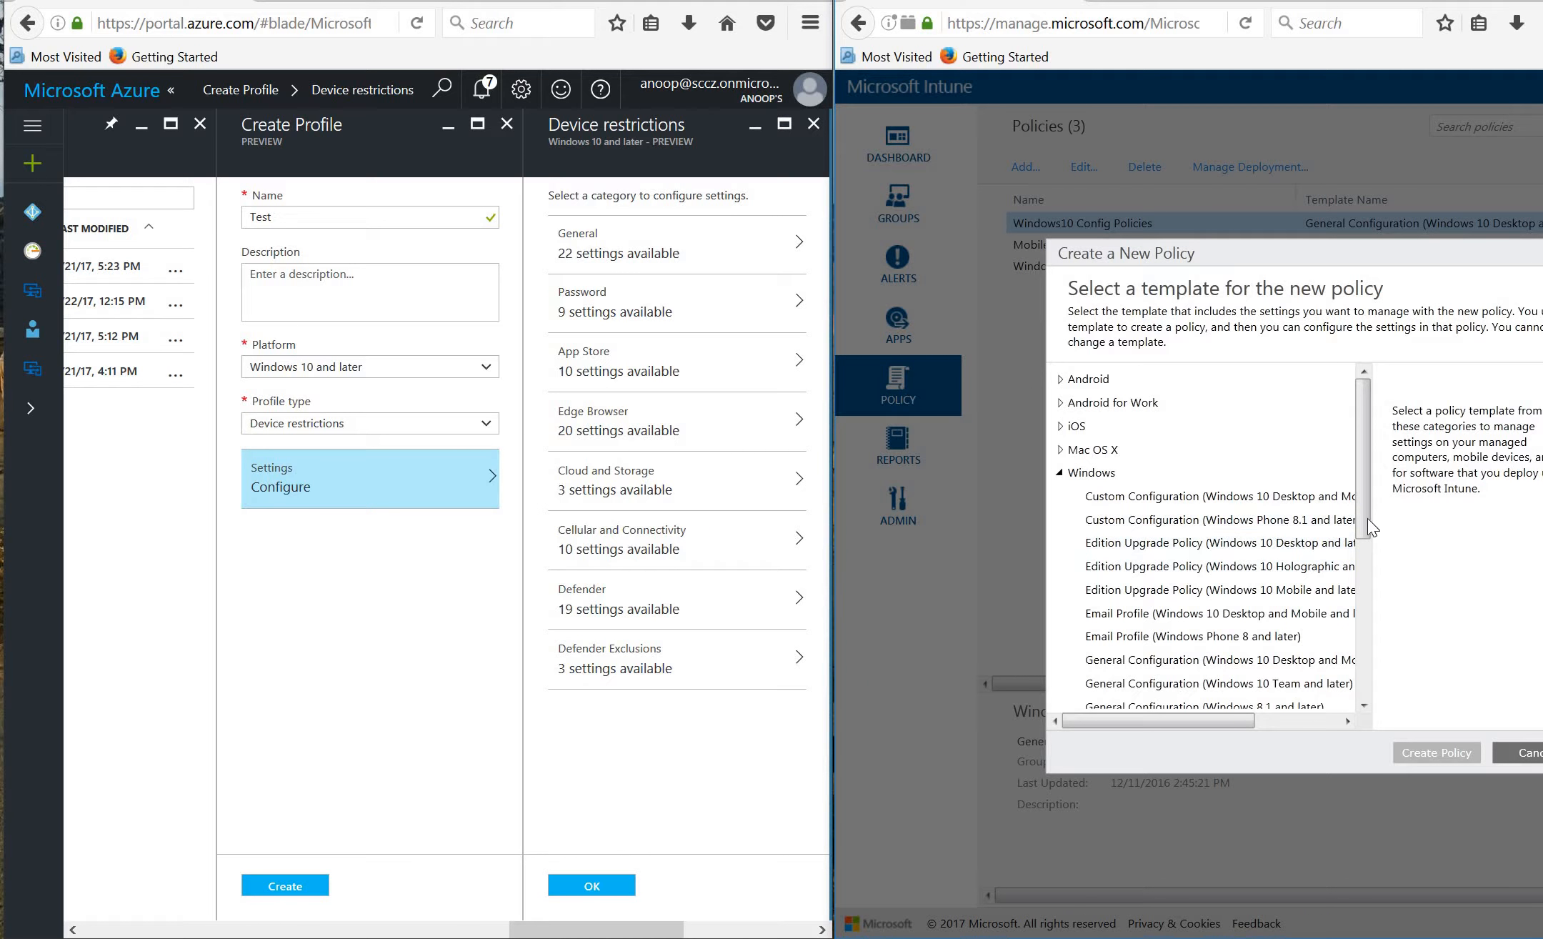
scroll(1367, 544, down, 2)
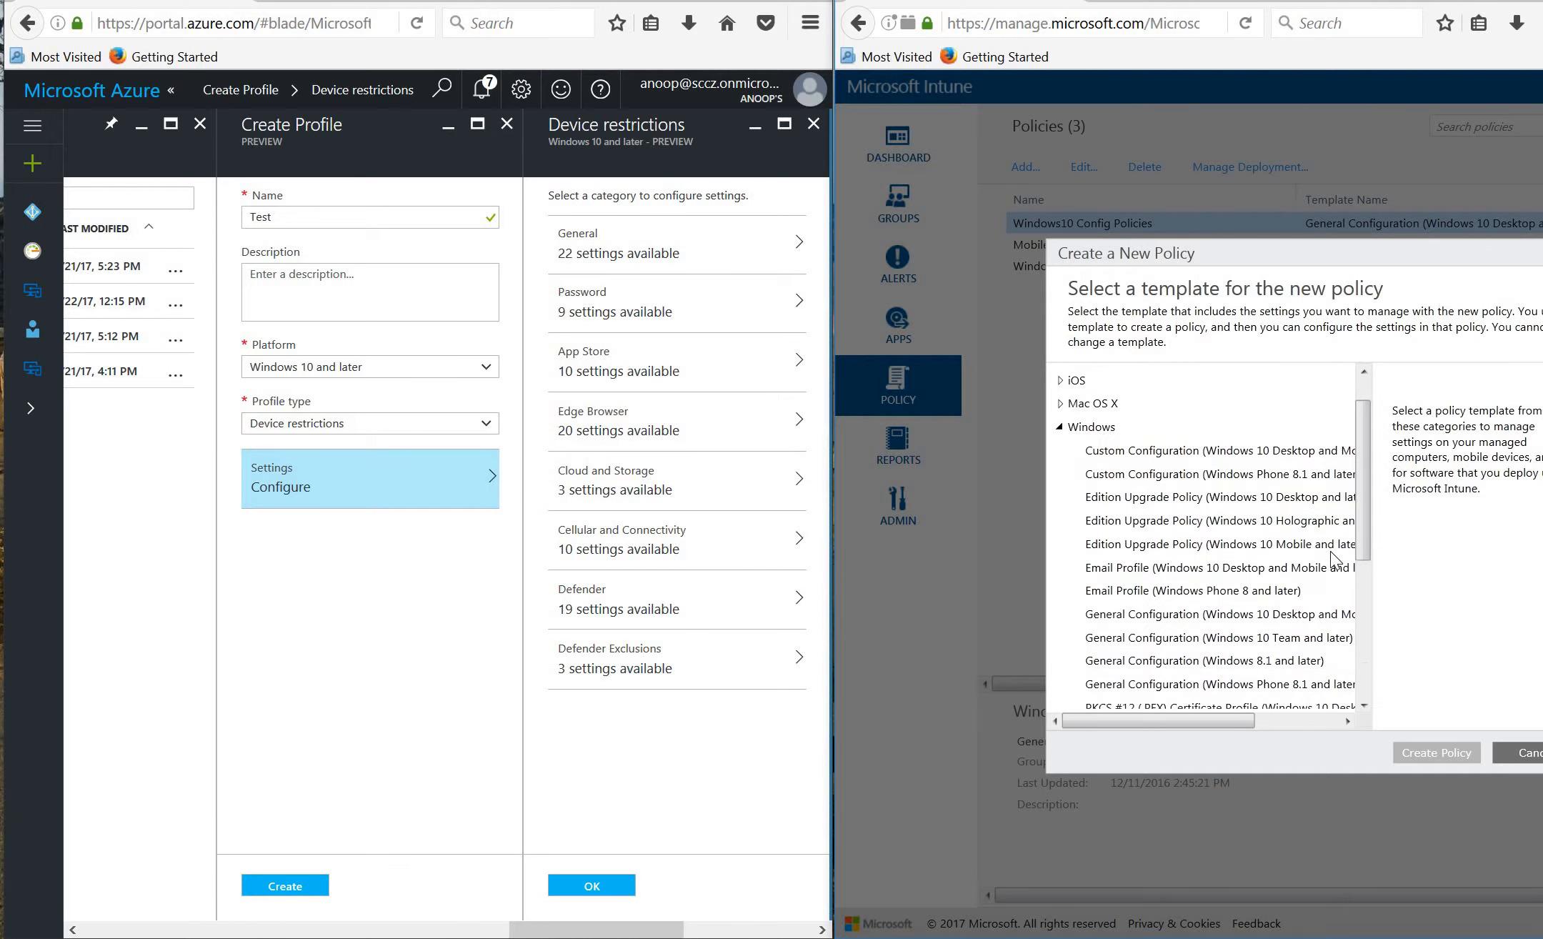
click(1188, 615)
click(1413, 751)
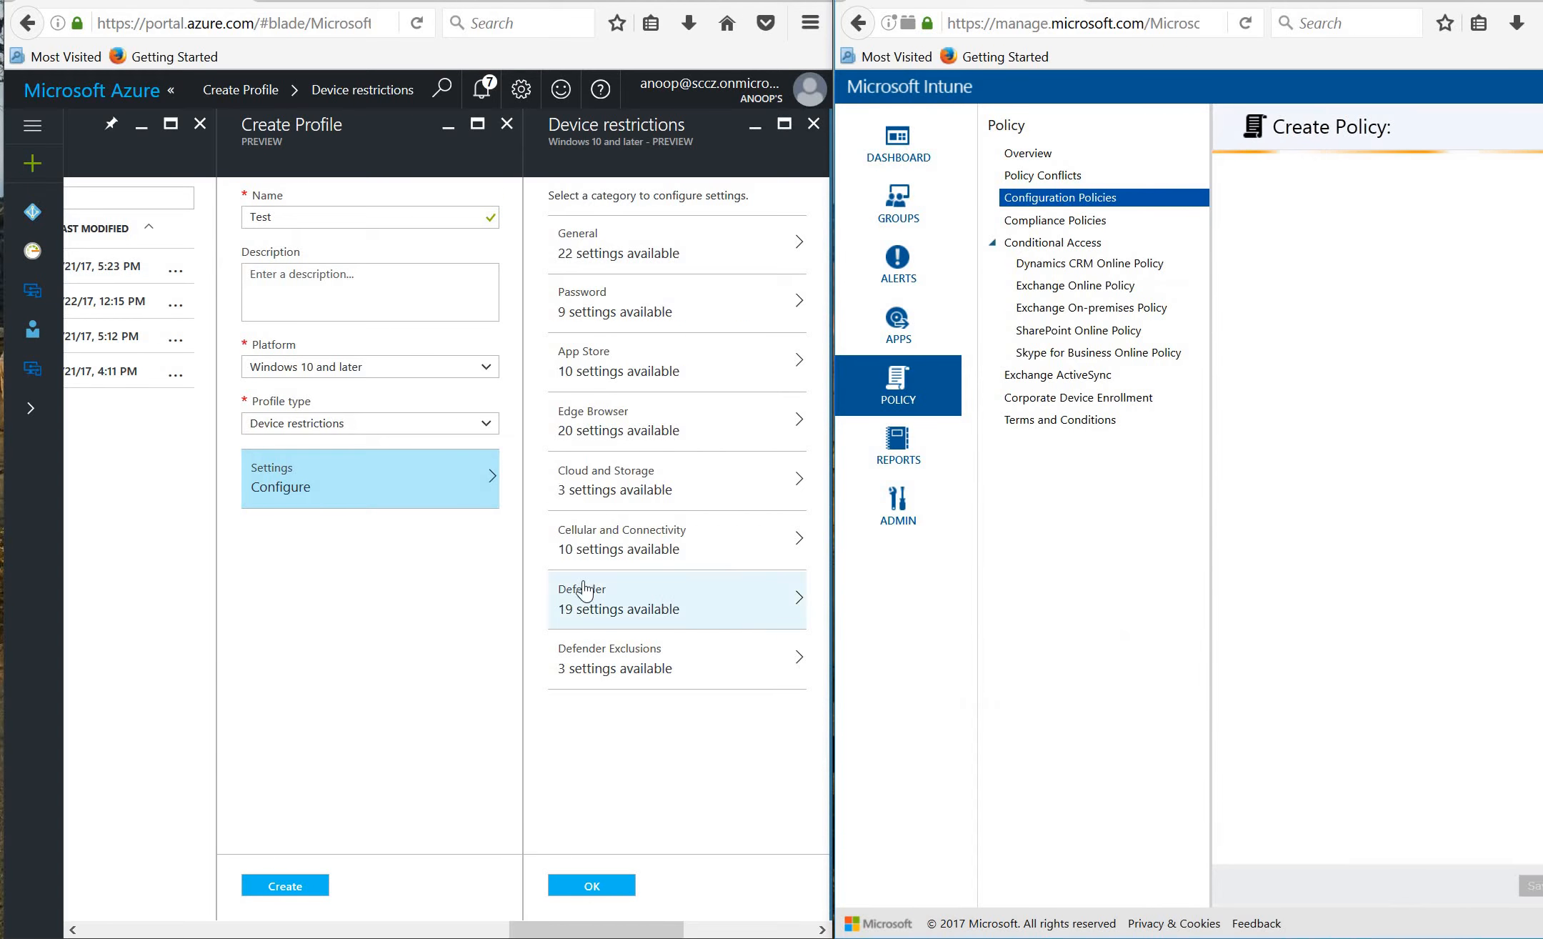
Block Manual unenrollment and Manual root certificate installation under General, then close the categories blade.
click(641, 259)
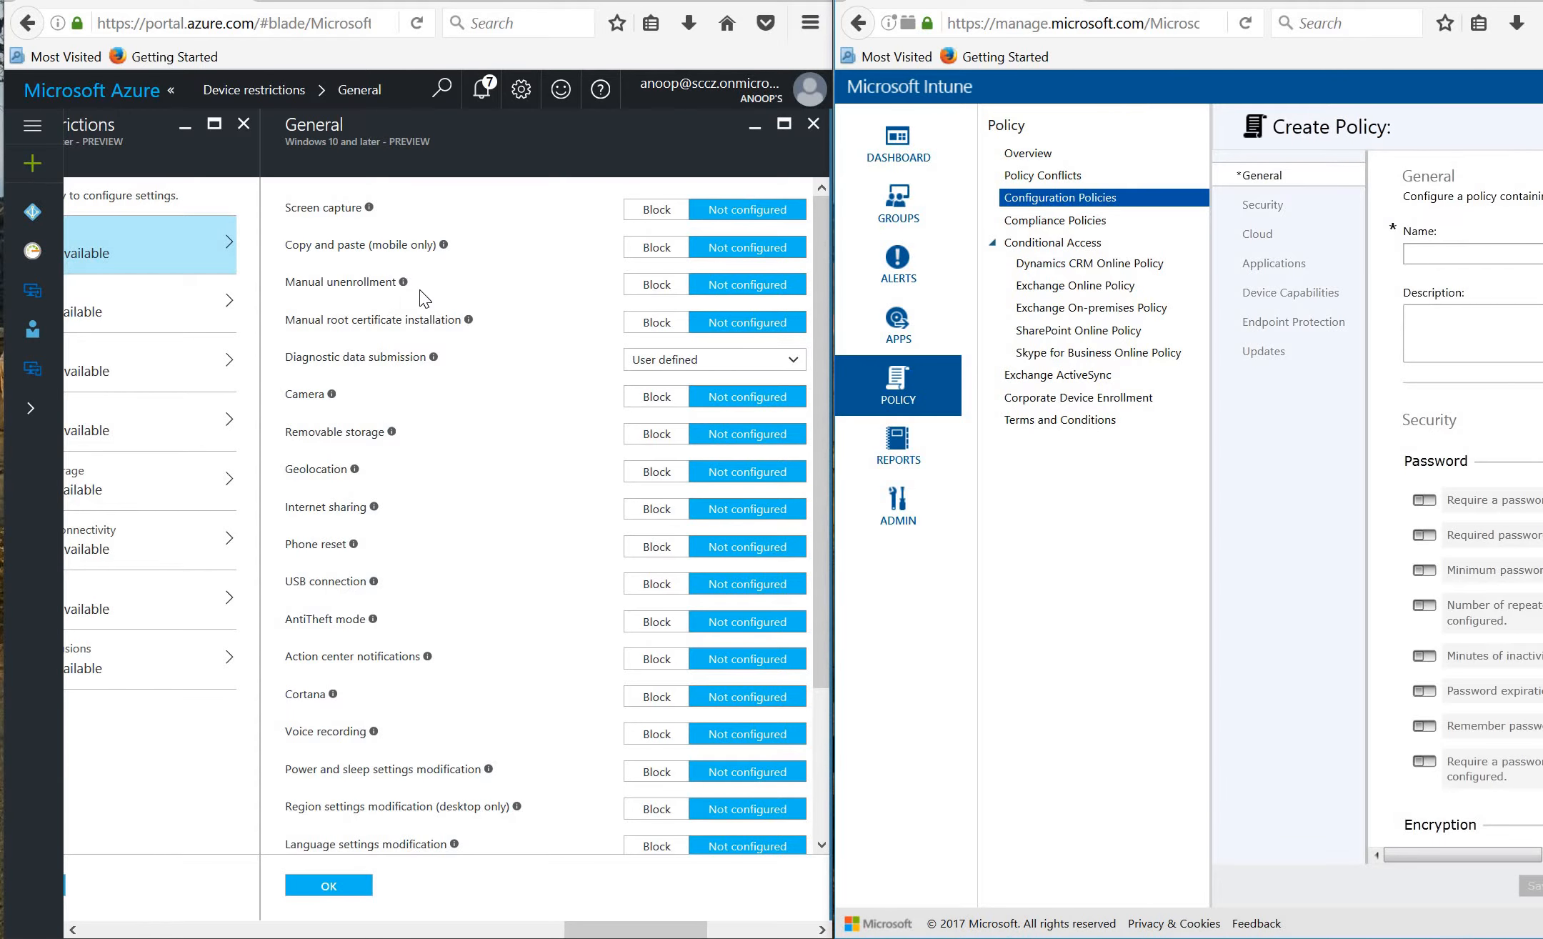
click(647, 286)
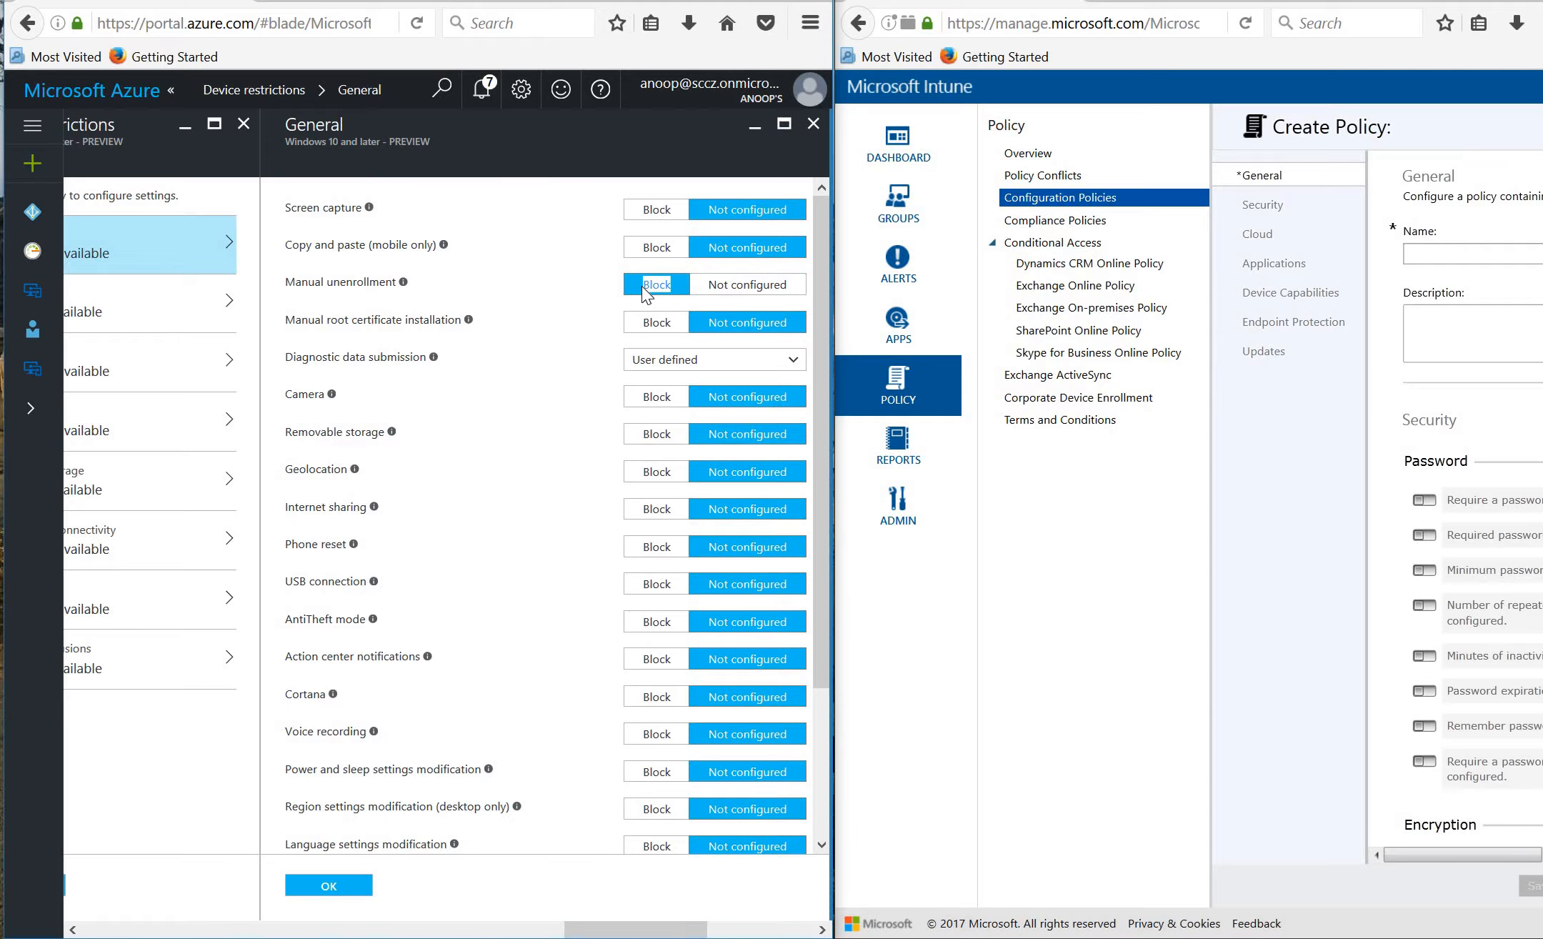
click(652, 328)
click(653, 328)
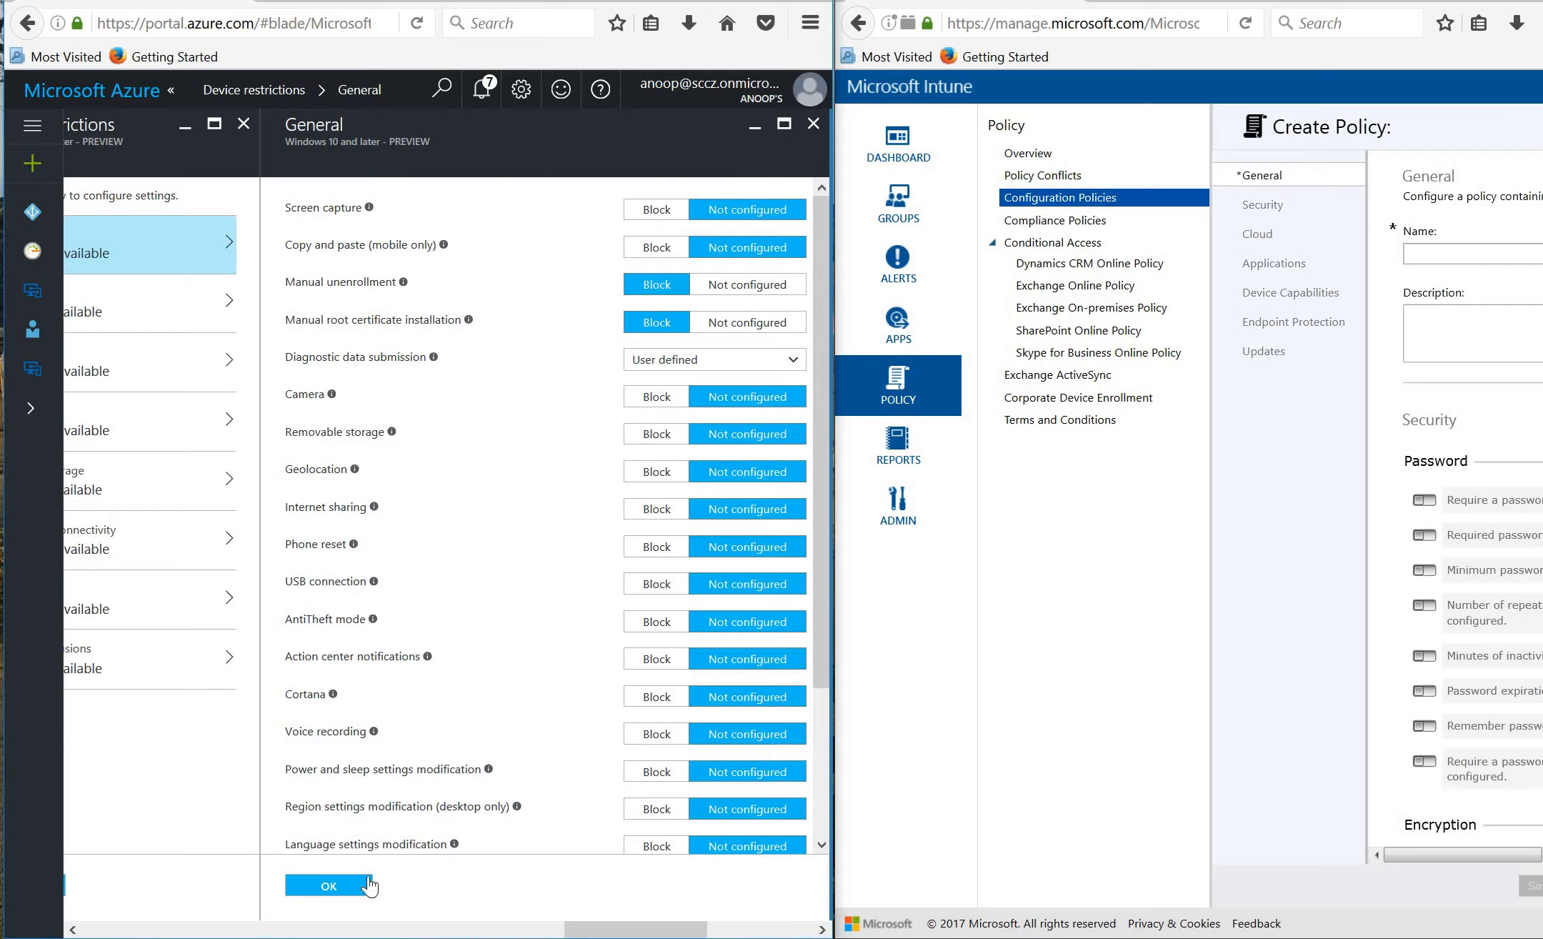
drag(602, 931, 503, 931)
click(752, 886)
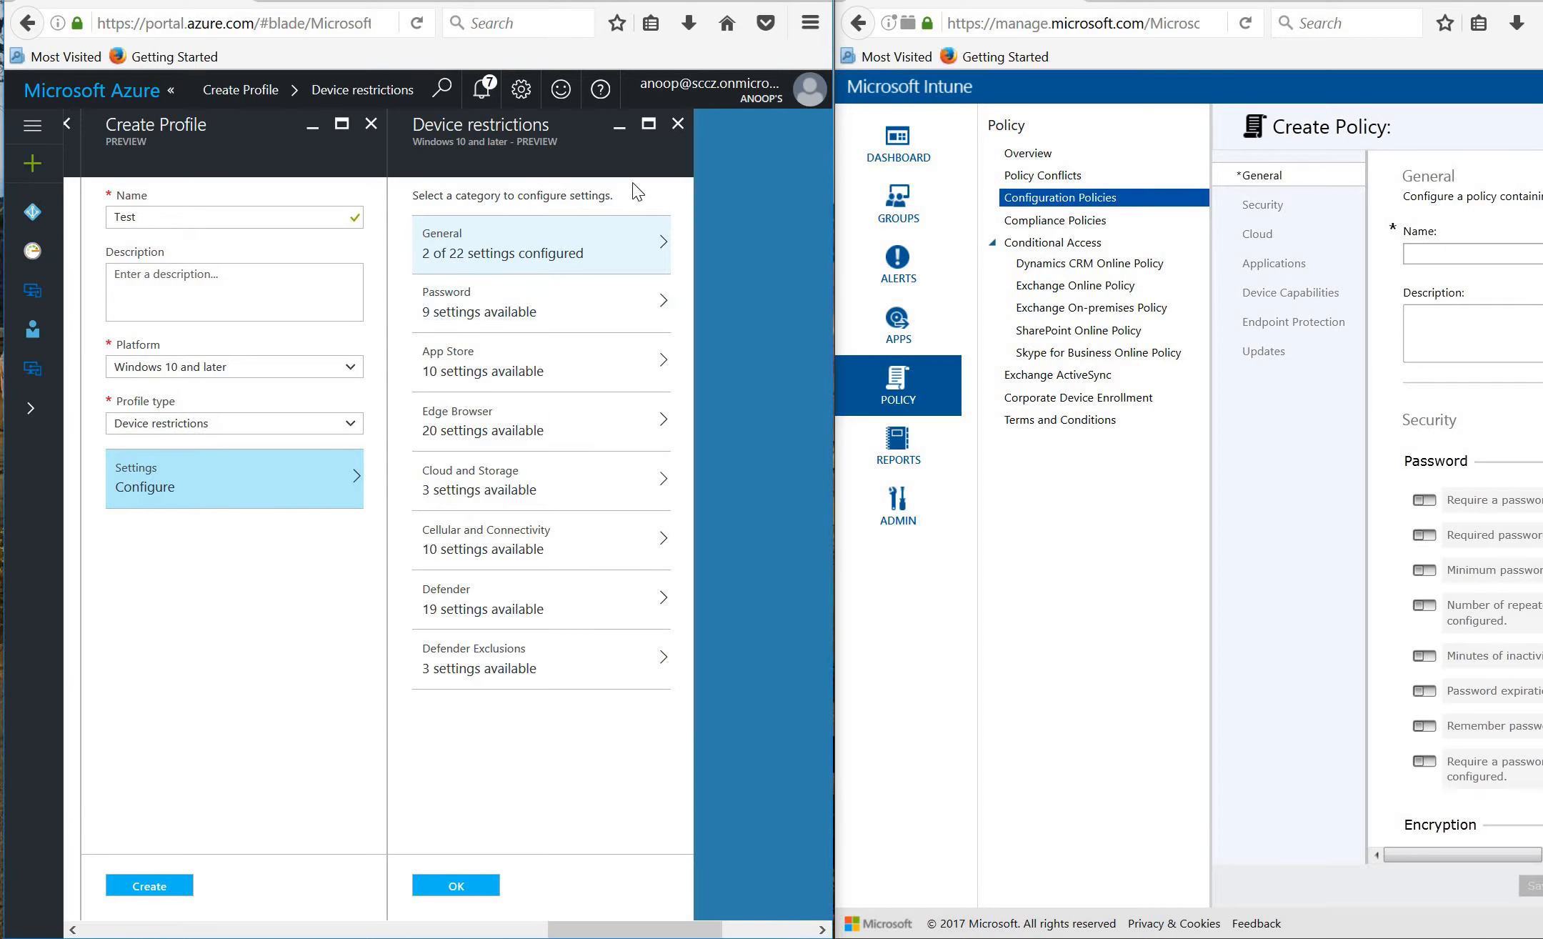
click(680, 125)
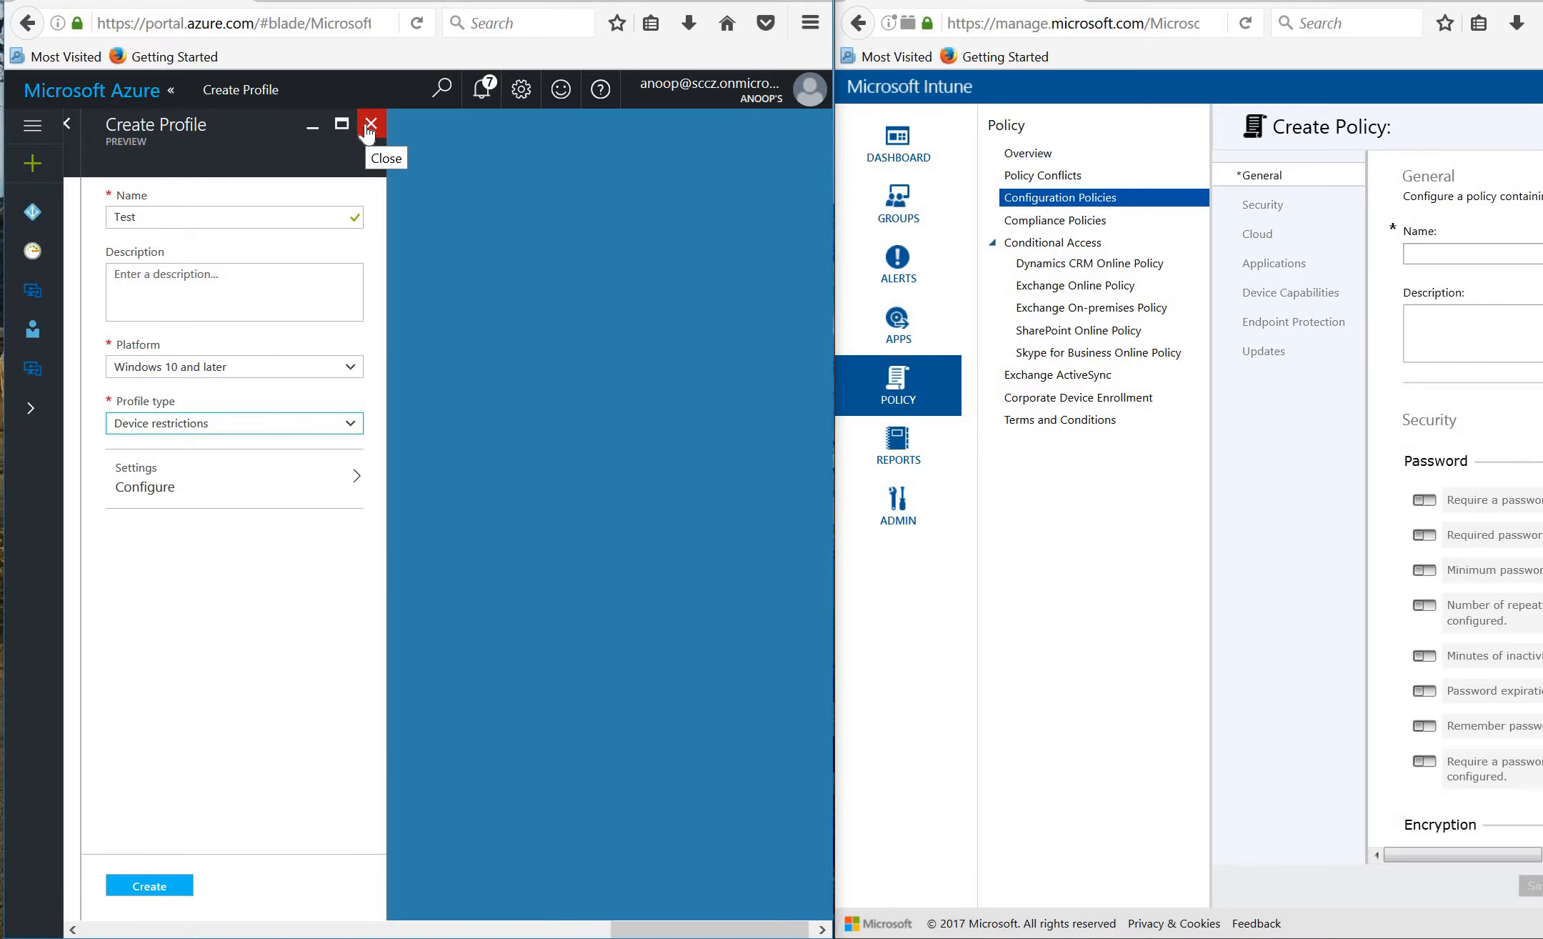
Discard the draft Test profile and open Windows 10 CYOD Restrictions, whose overview shows Coming Soon.
click(369, 126)
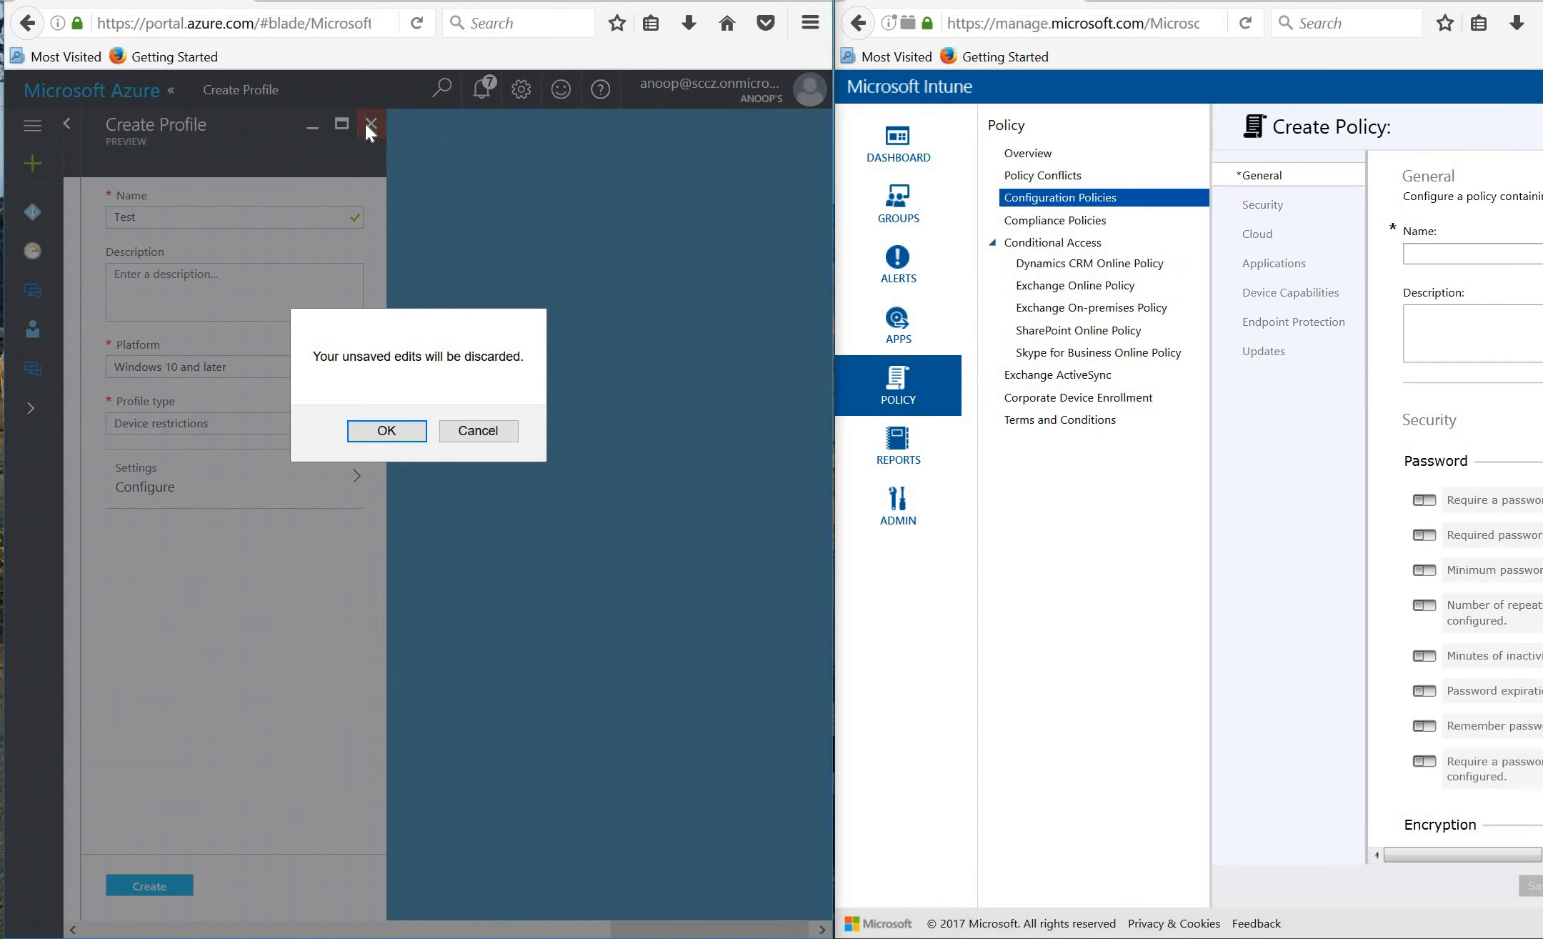
click(367, 437)
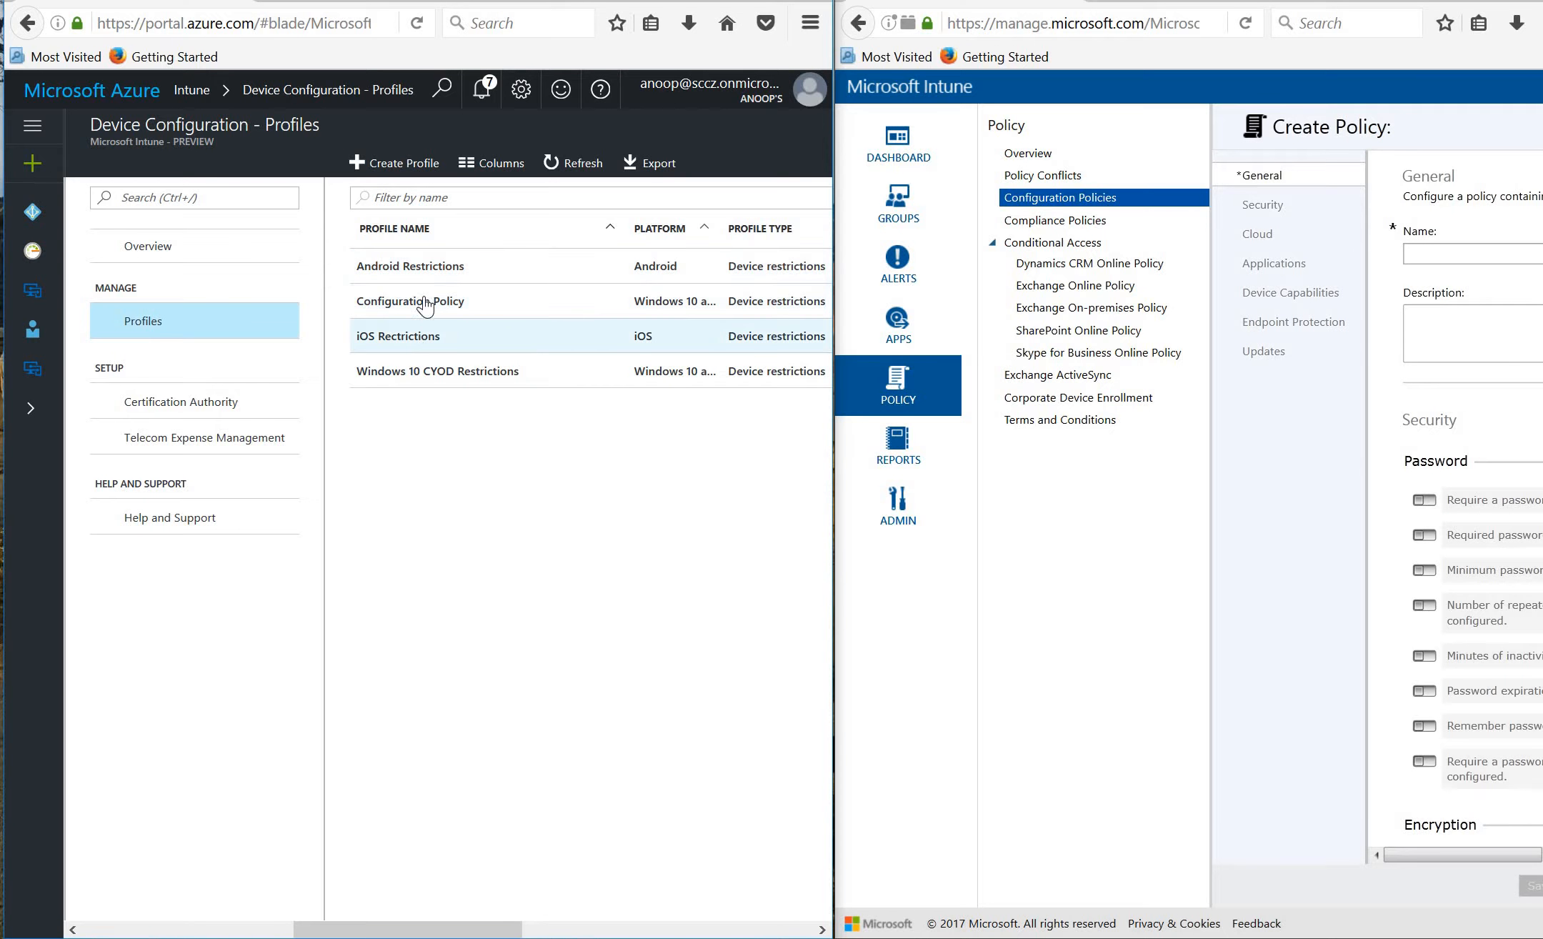
click(430, 373)
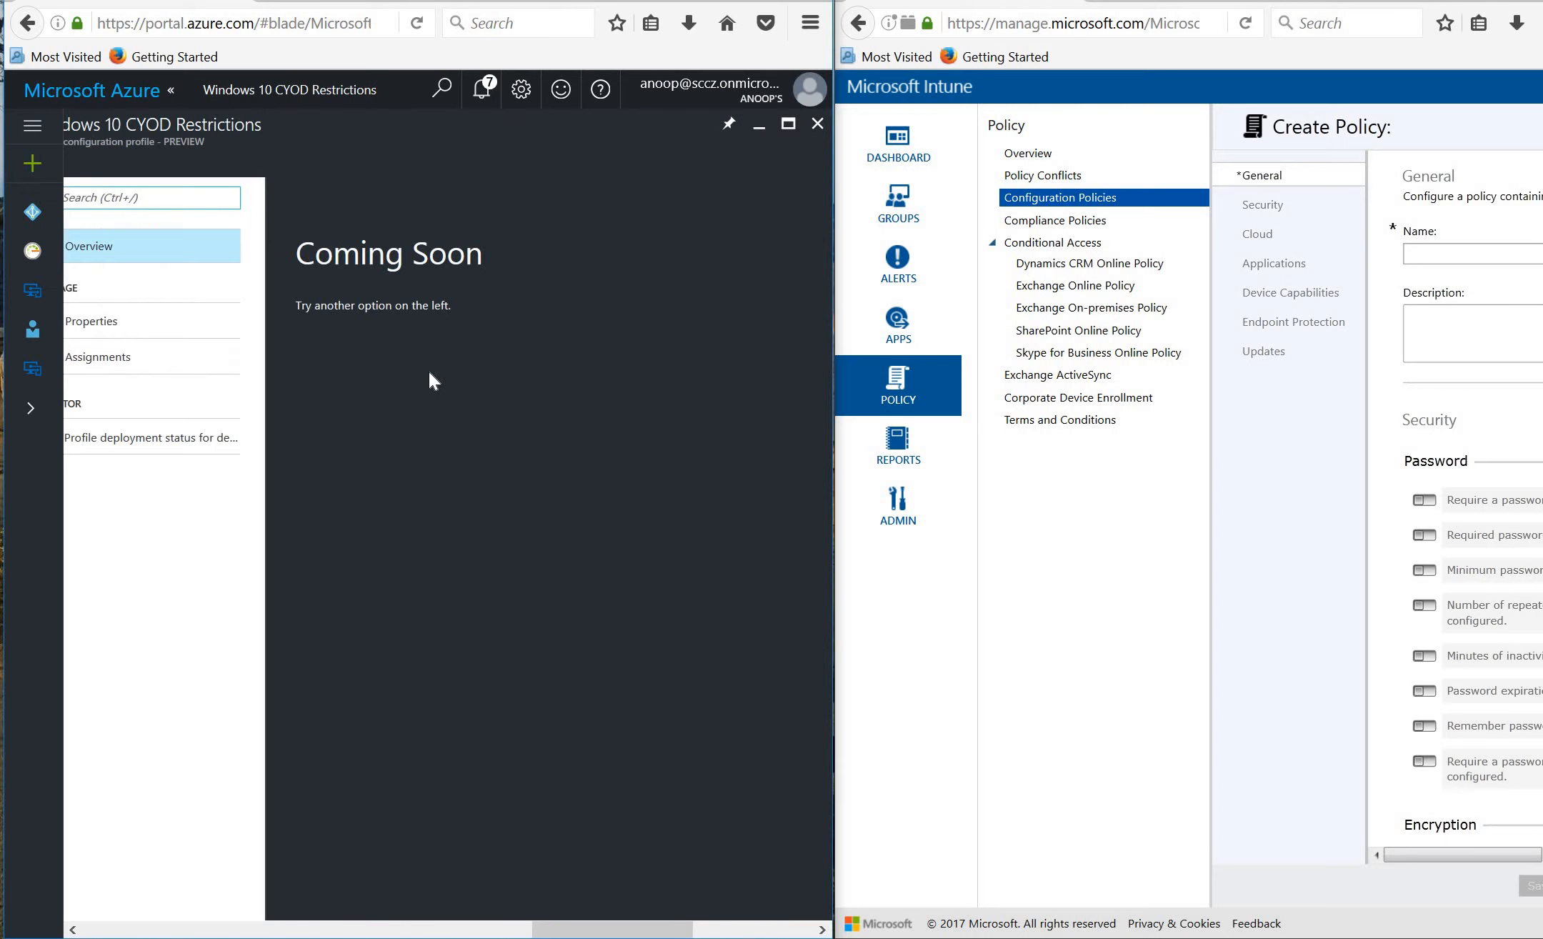
drag(538, 931, 360, 921)
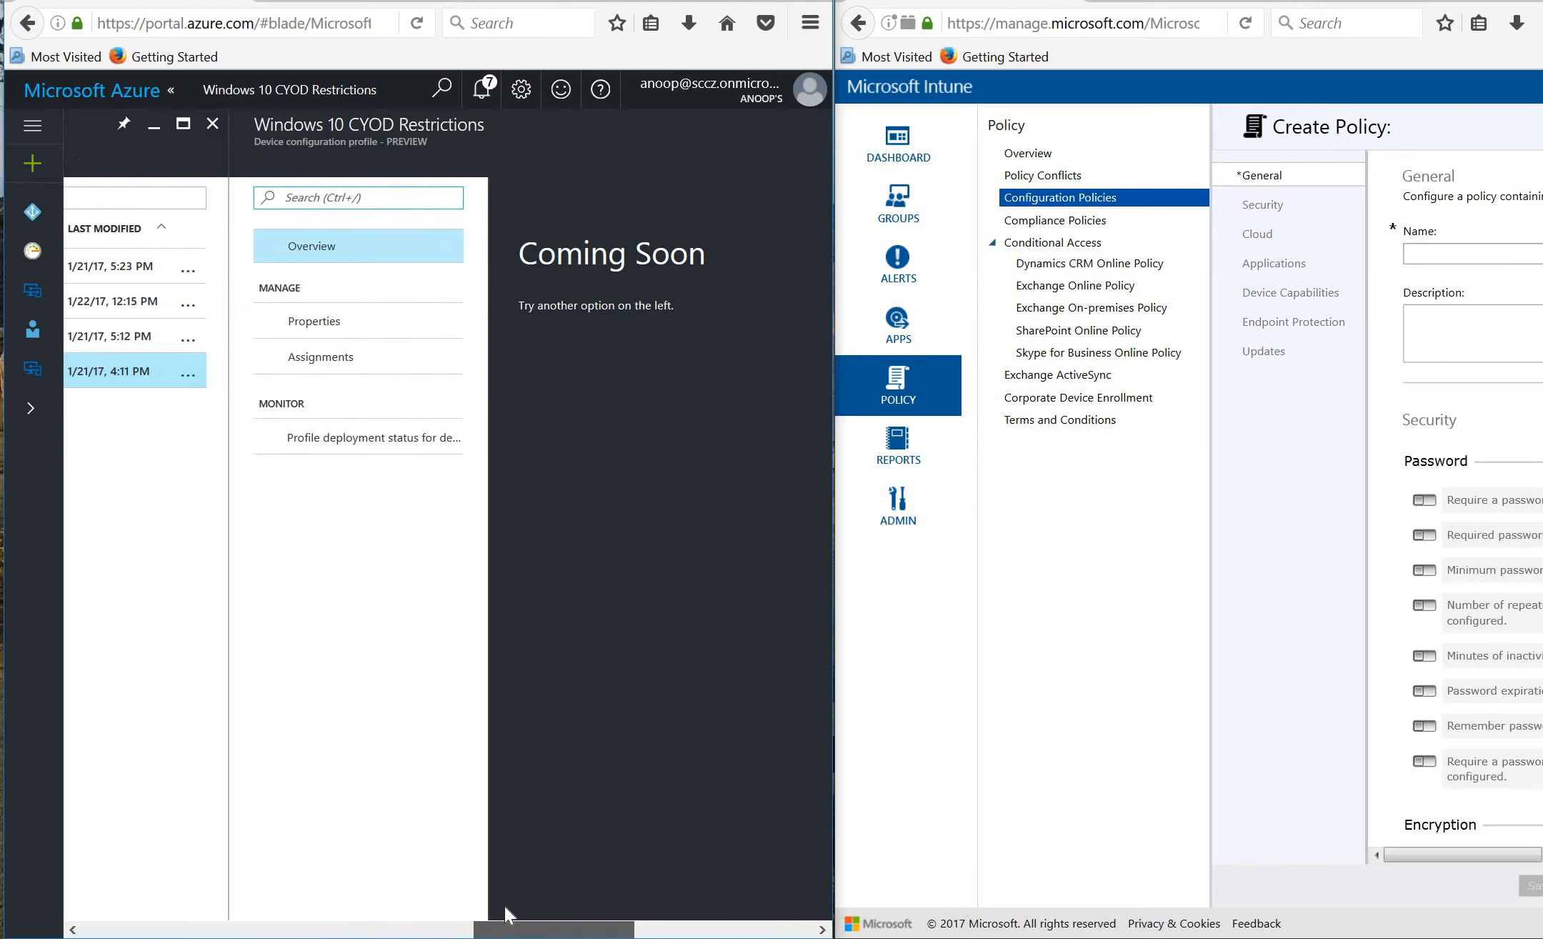
Show the CYOD profile's assignment to All Windows Devices and browse Azure AD groups without changes.
click(336, 364)
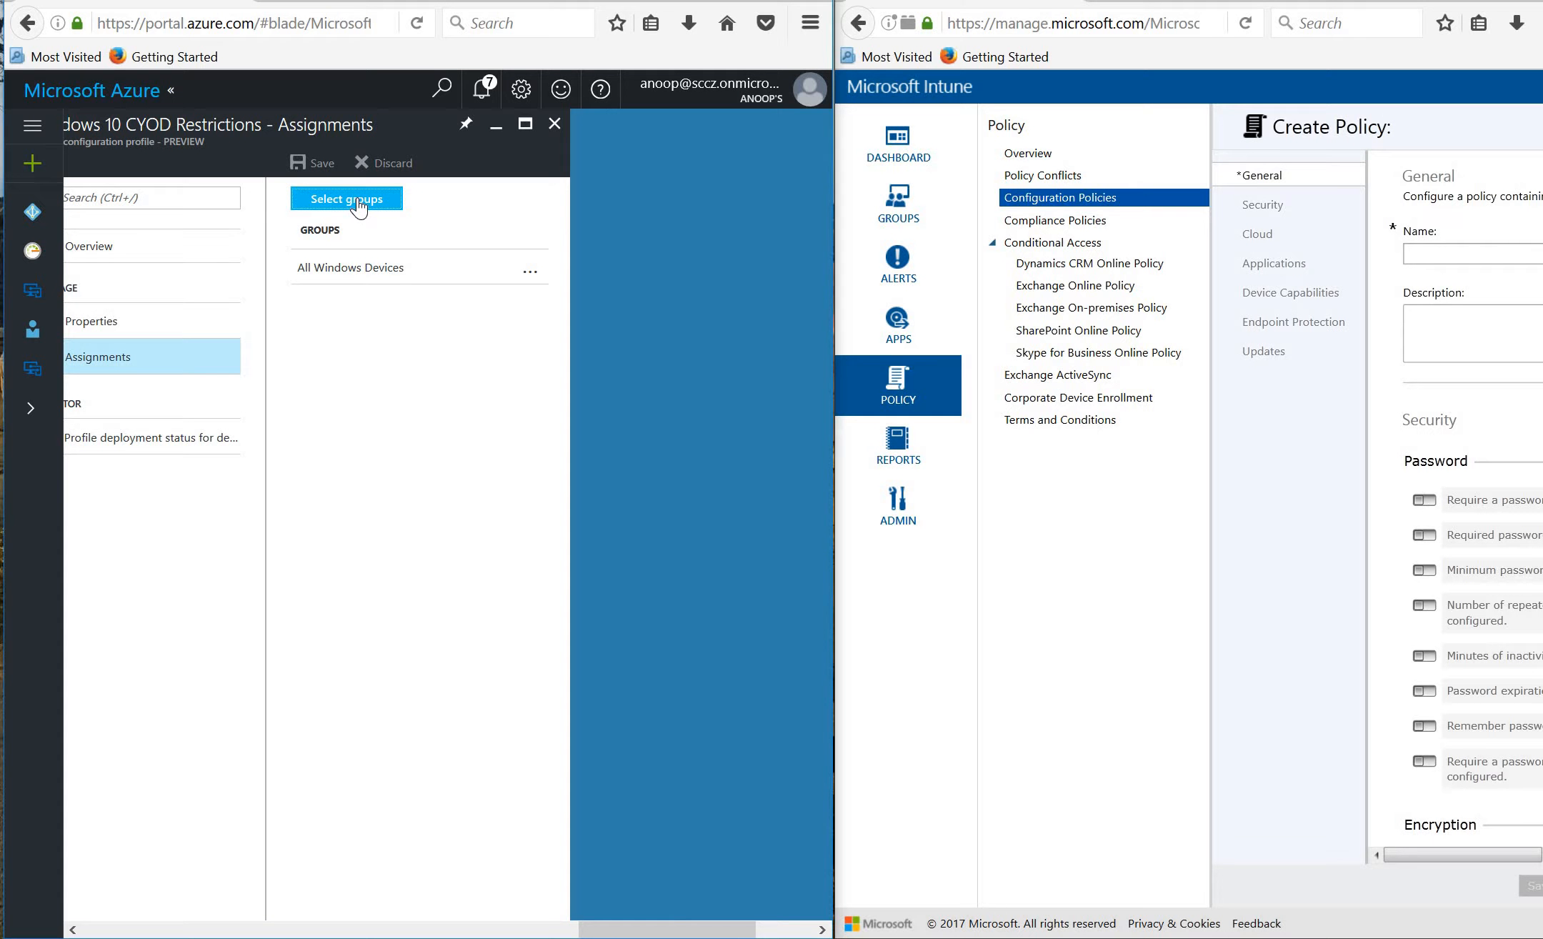
click(358, 205)
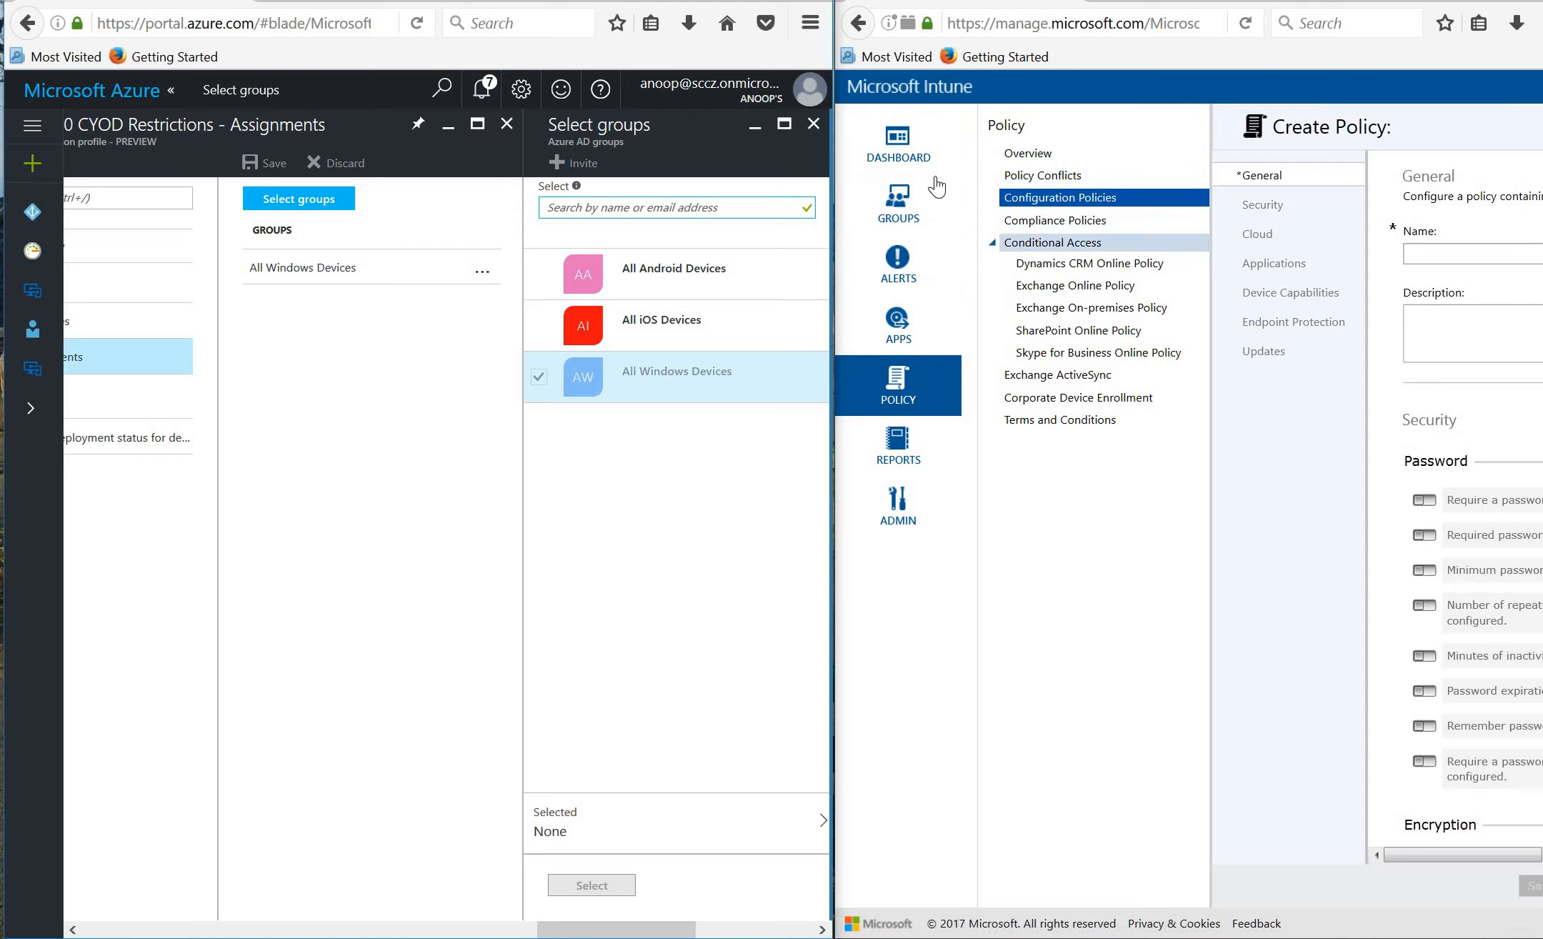
click(907, 214)
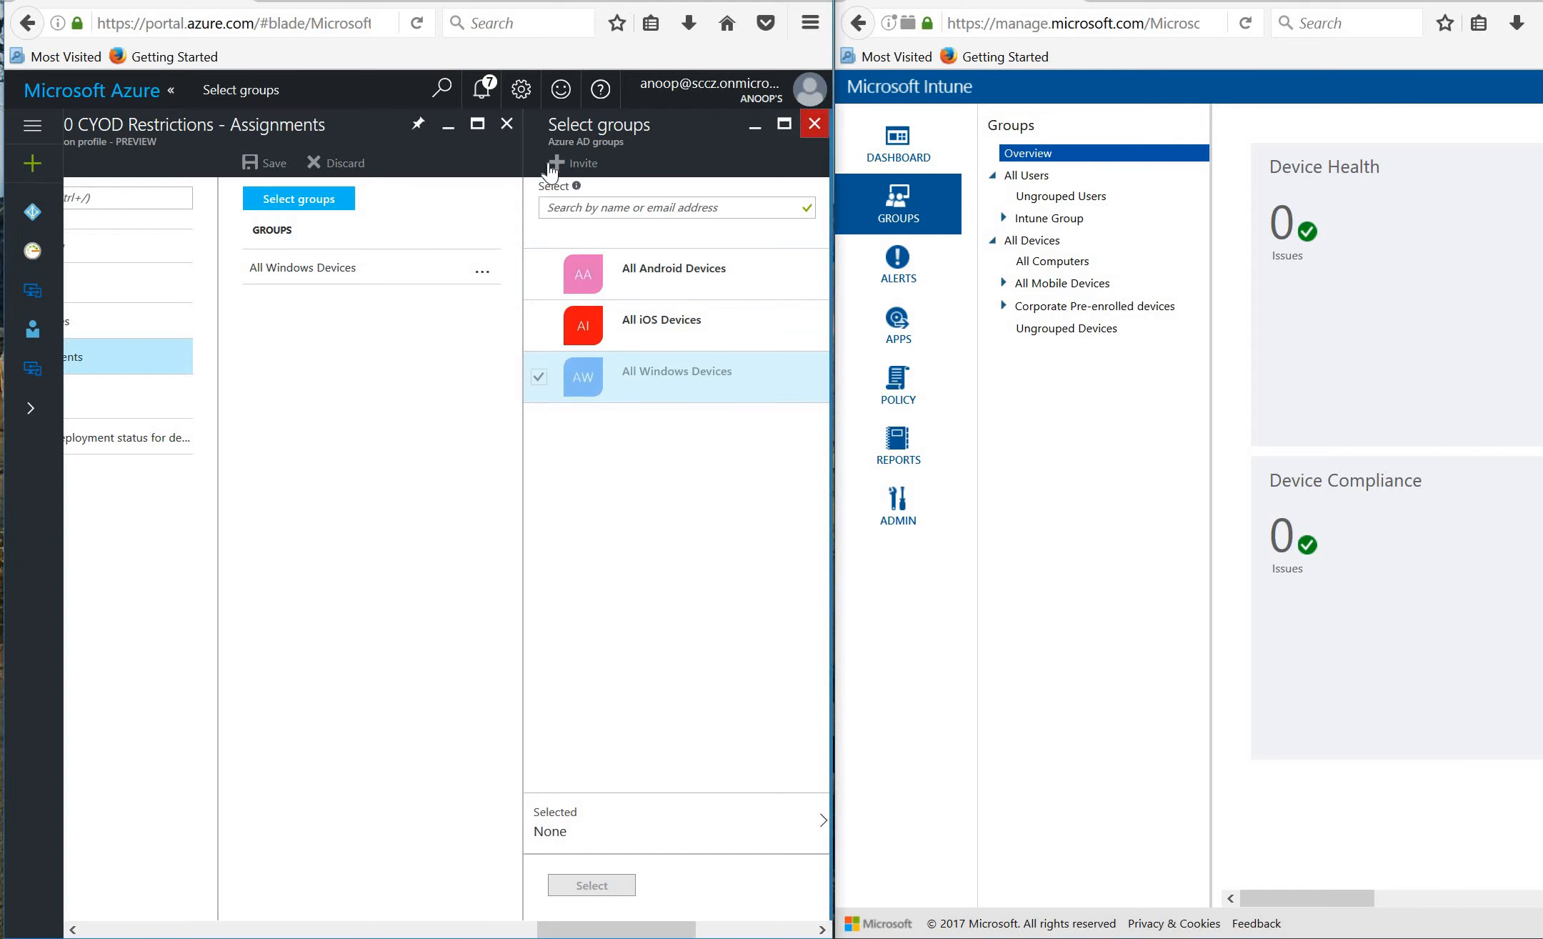
click(814, 125)
Open the Azure Compliance blade (Coming Soon) alongside the classic portal's Policy Status view.
click(611, 125)
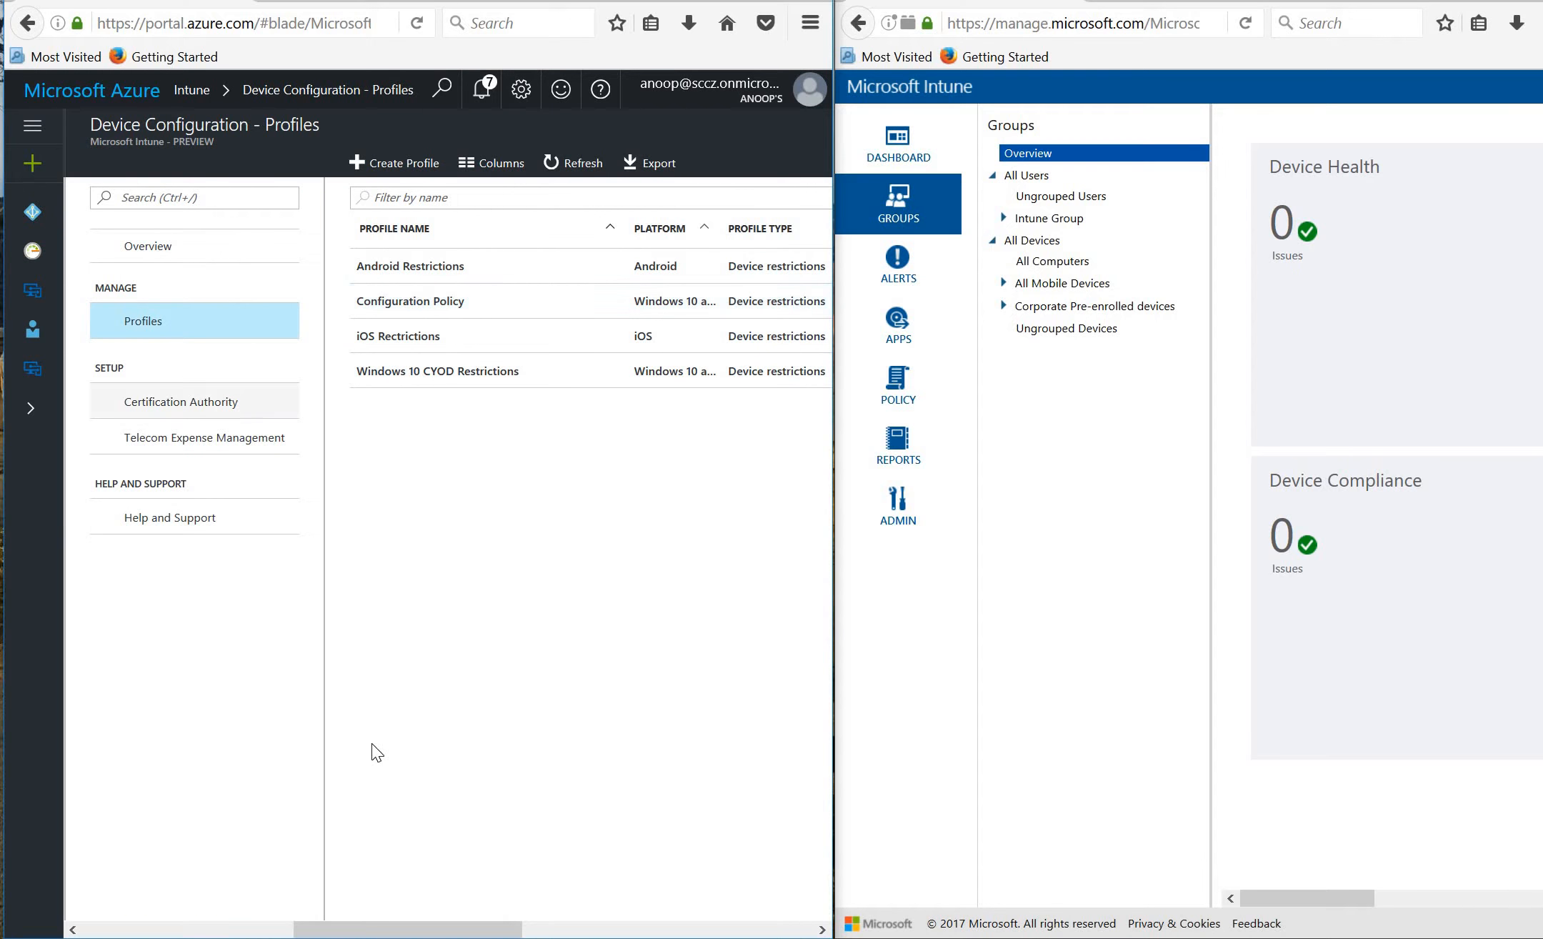
drag(357, 933, 148, 929)
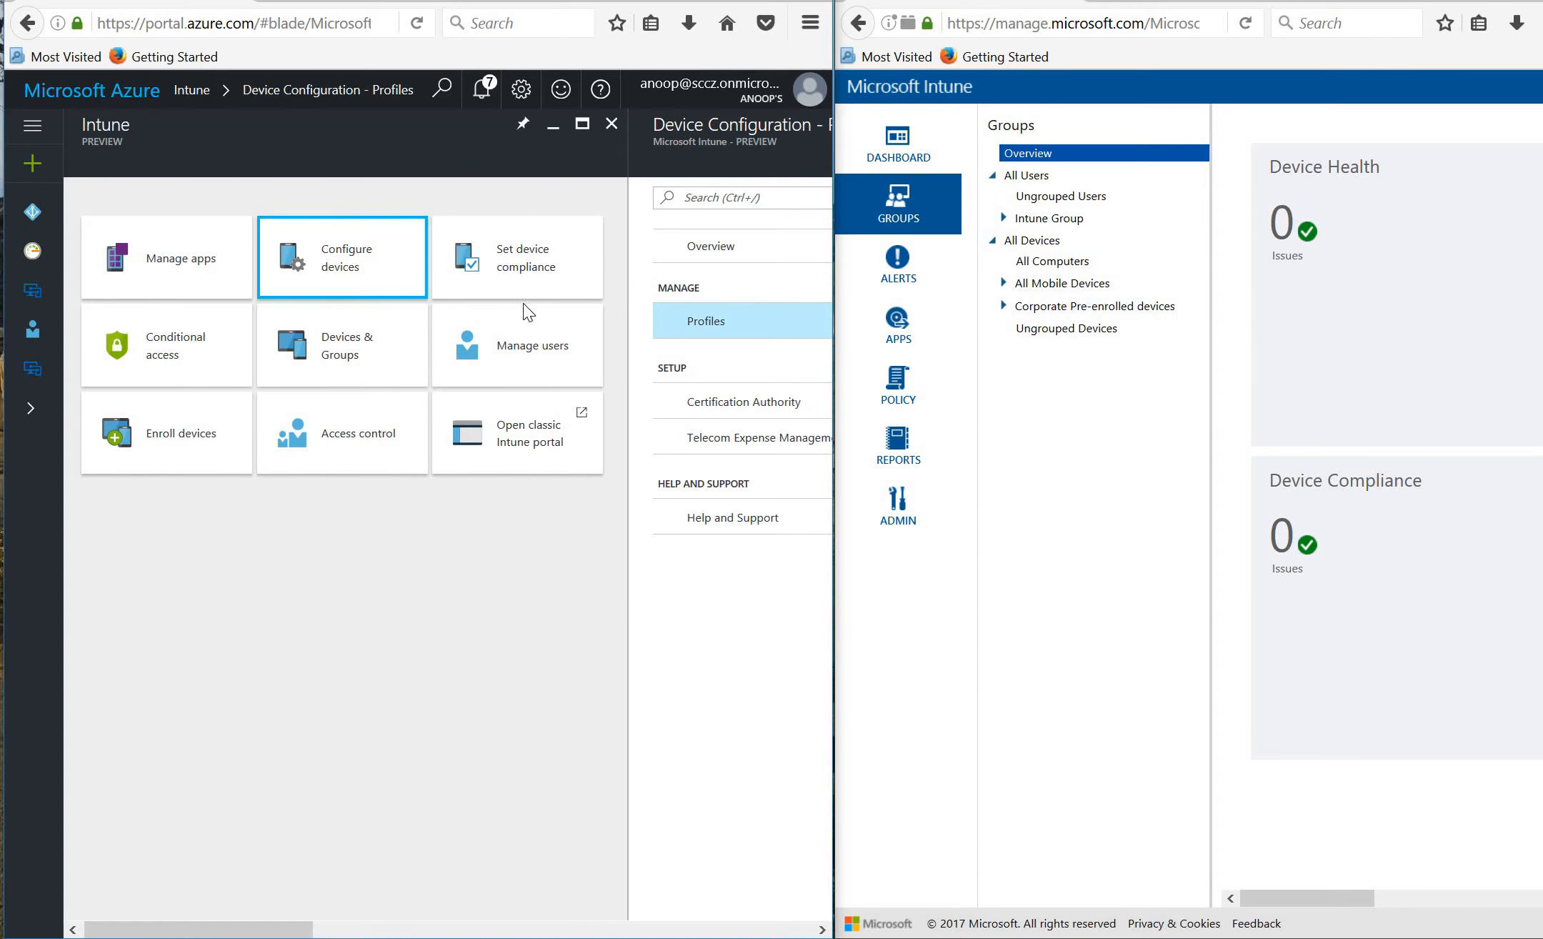
click(532, 268)
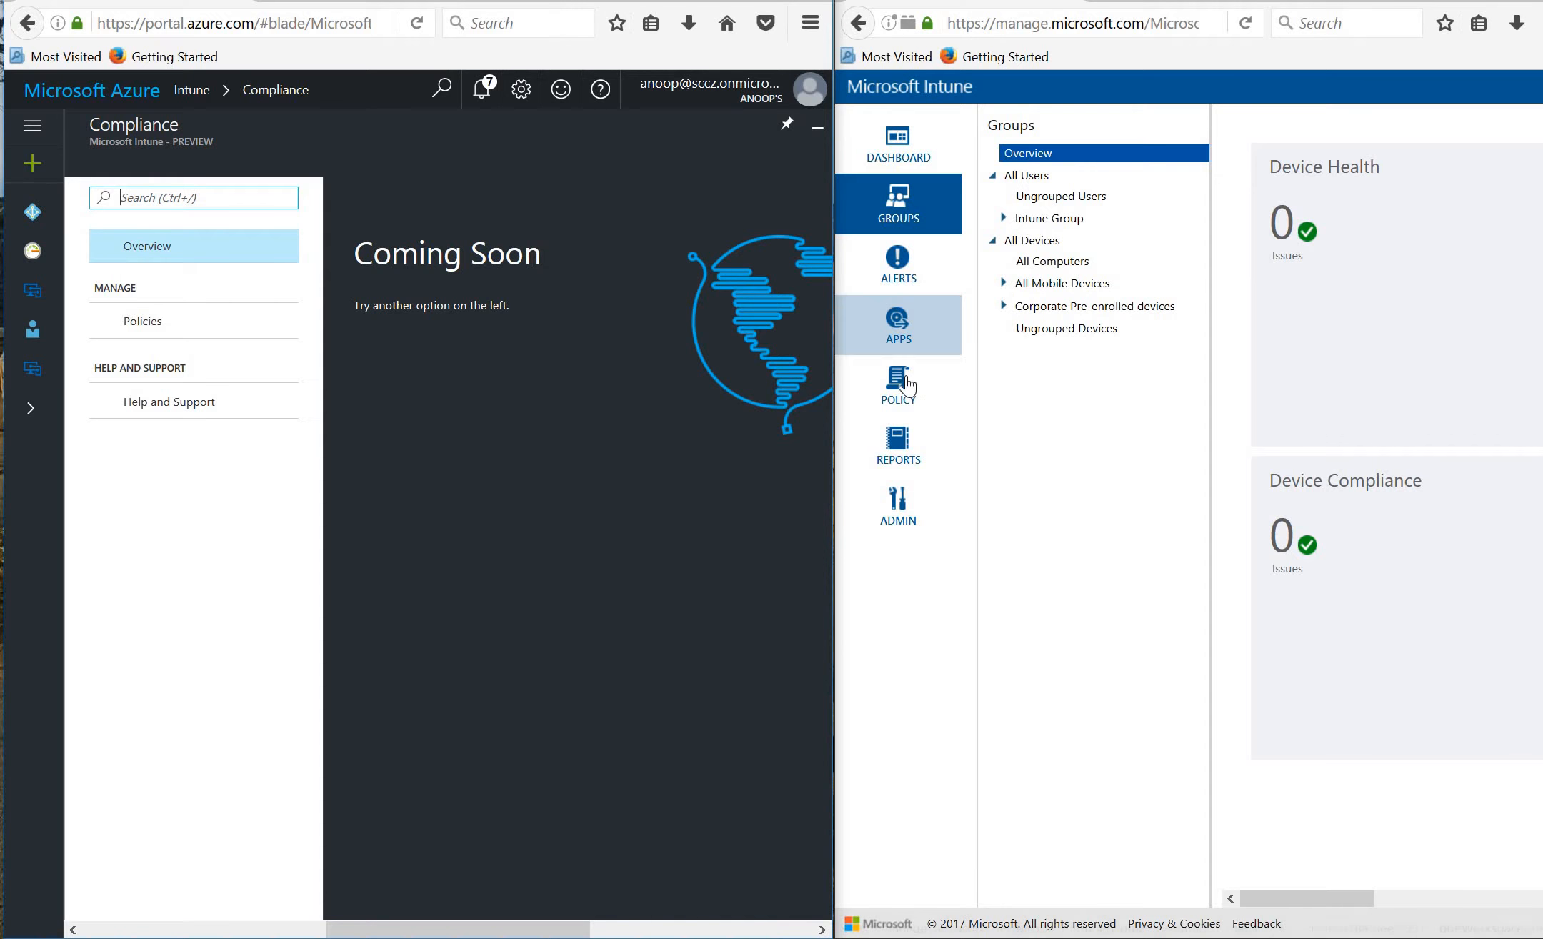
click(901, 391)
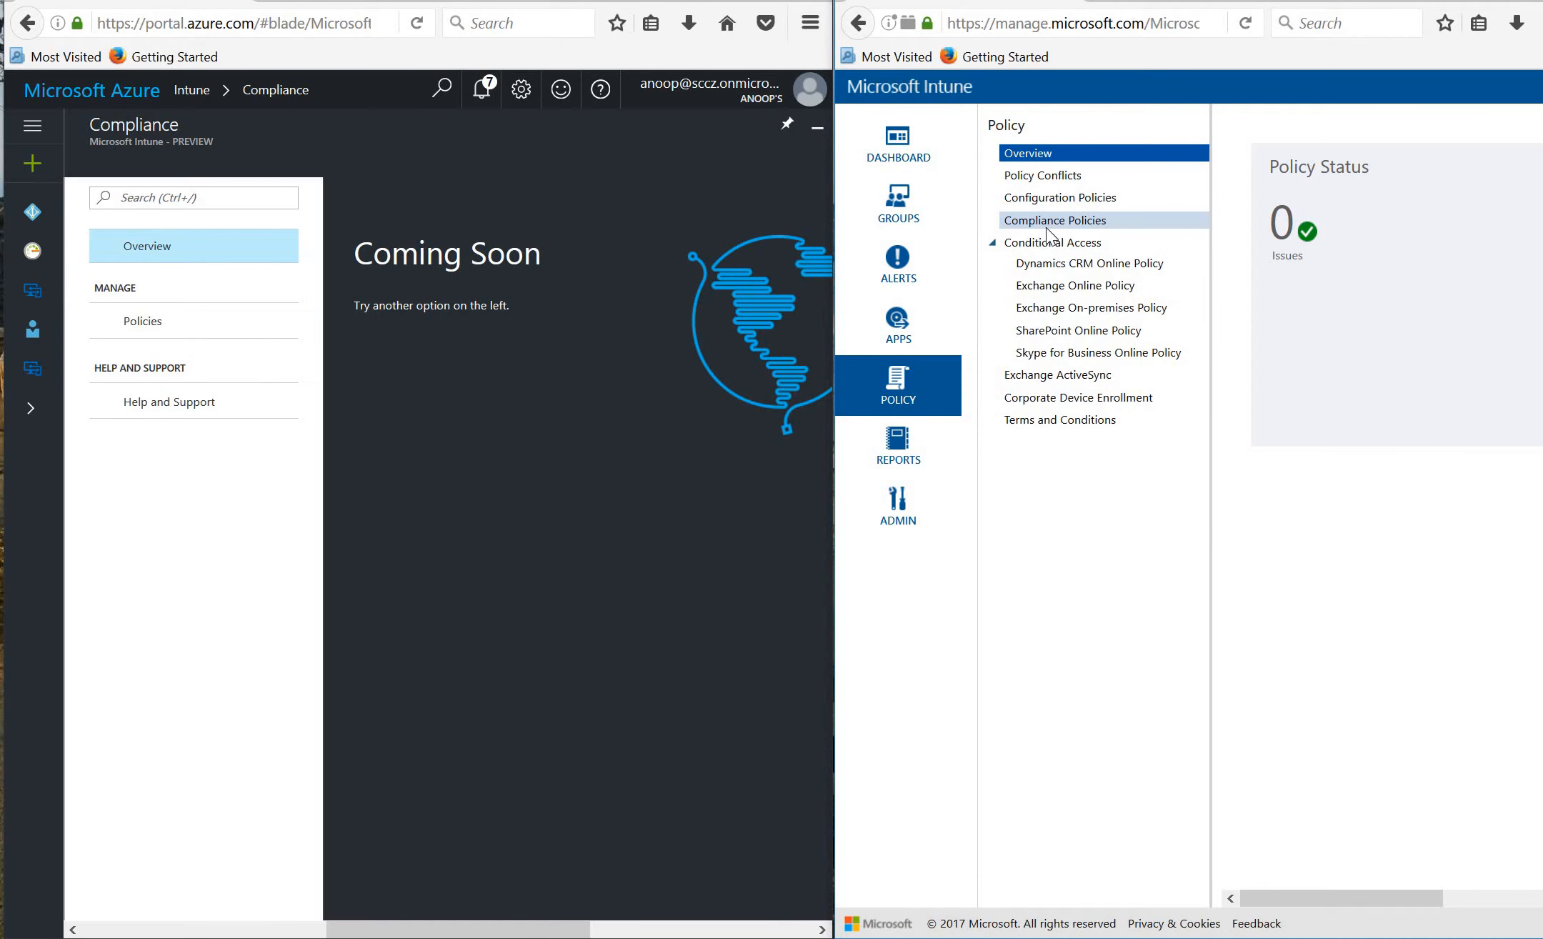
Start a new compliance policy from the classic Compliance Policies list.
click(1050, 227)
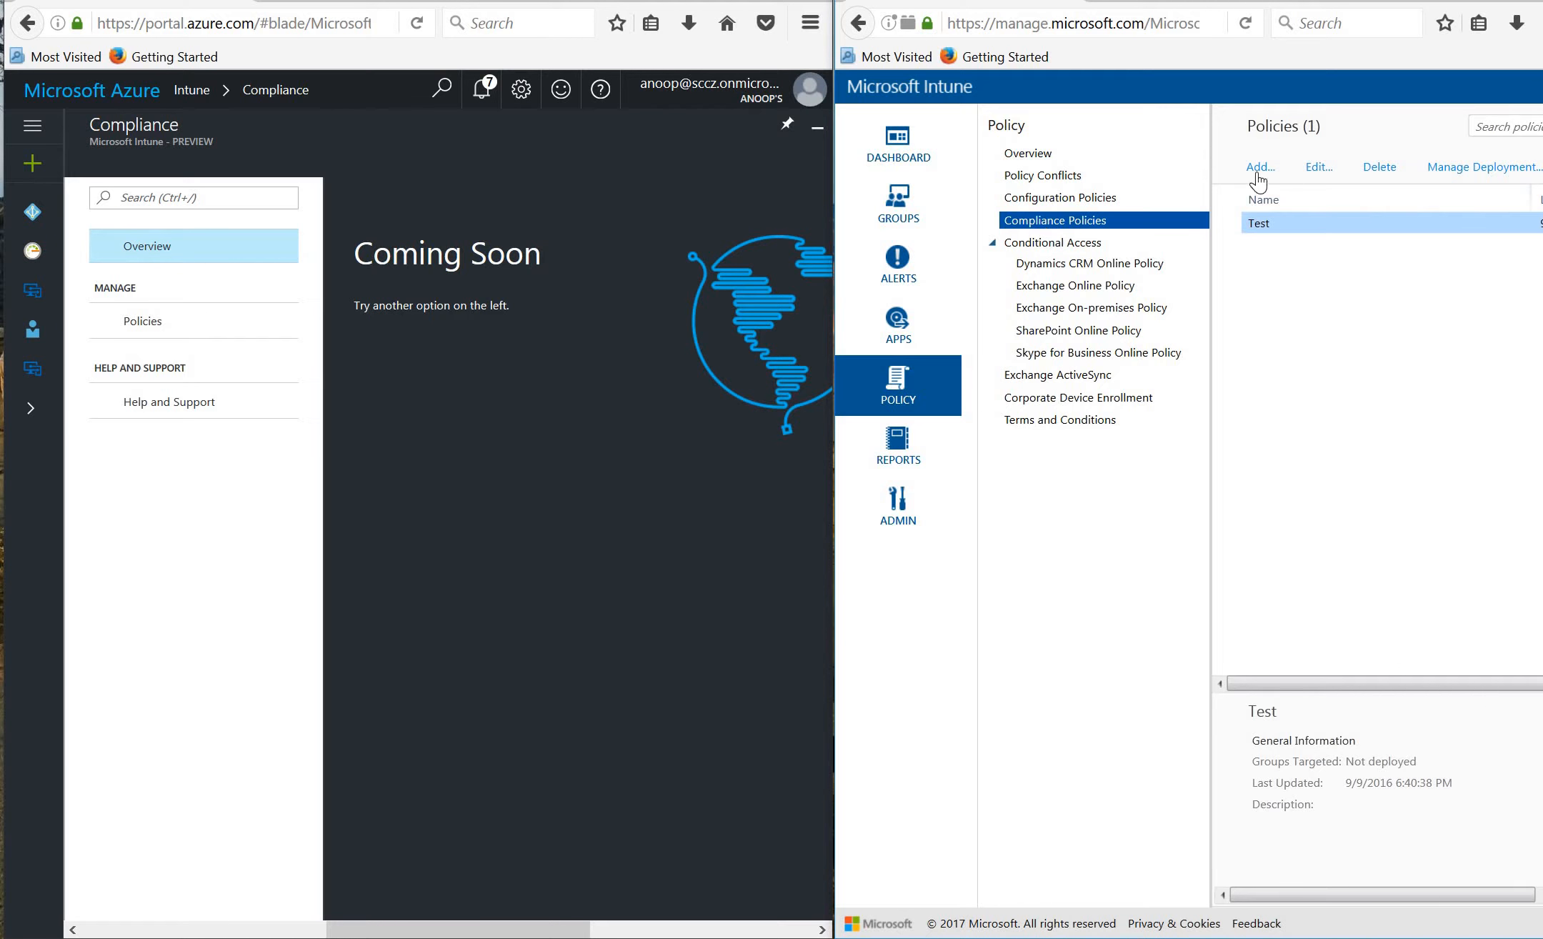
click(1260, 168)
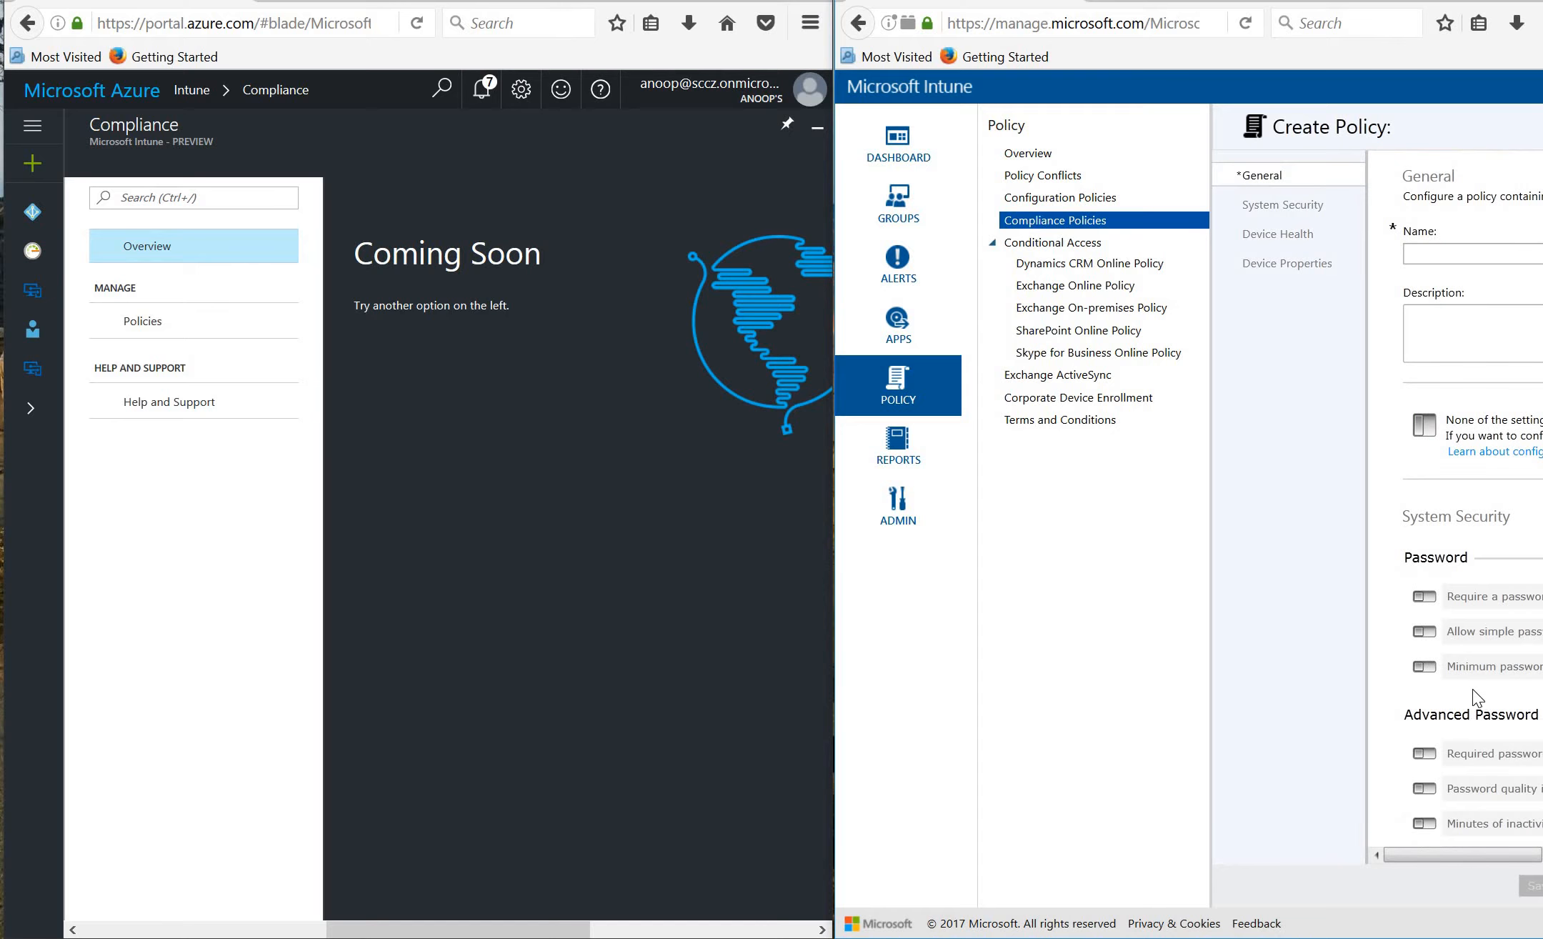
drag(1403, 853, 1360, 842)
Browse the wizard's System Security, Device Health and Device Properties sections.
click(1270, 266)
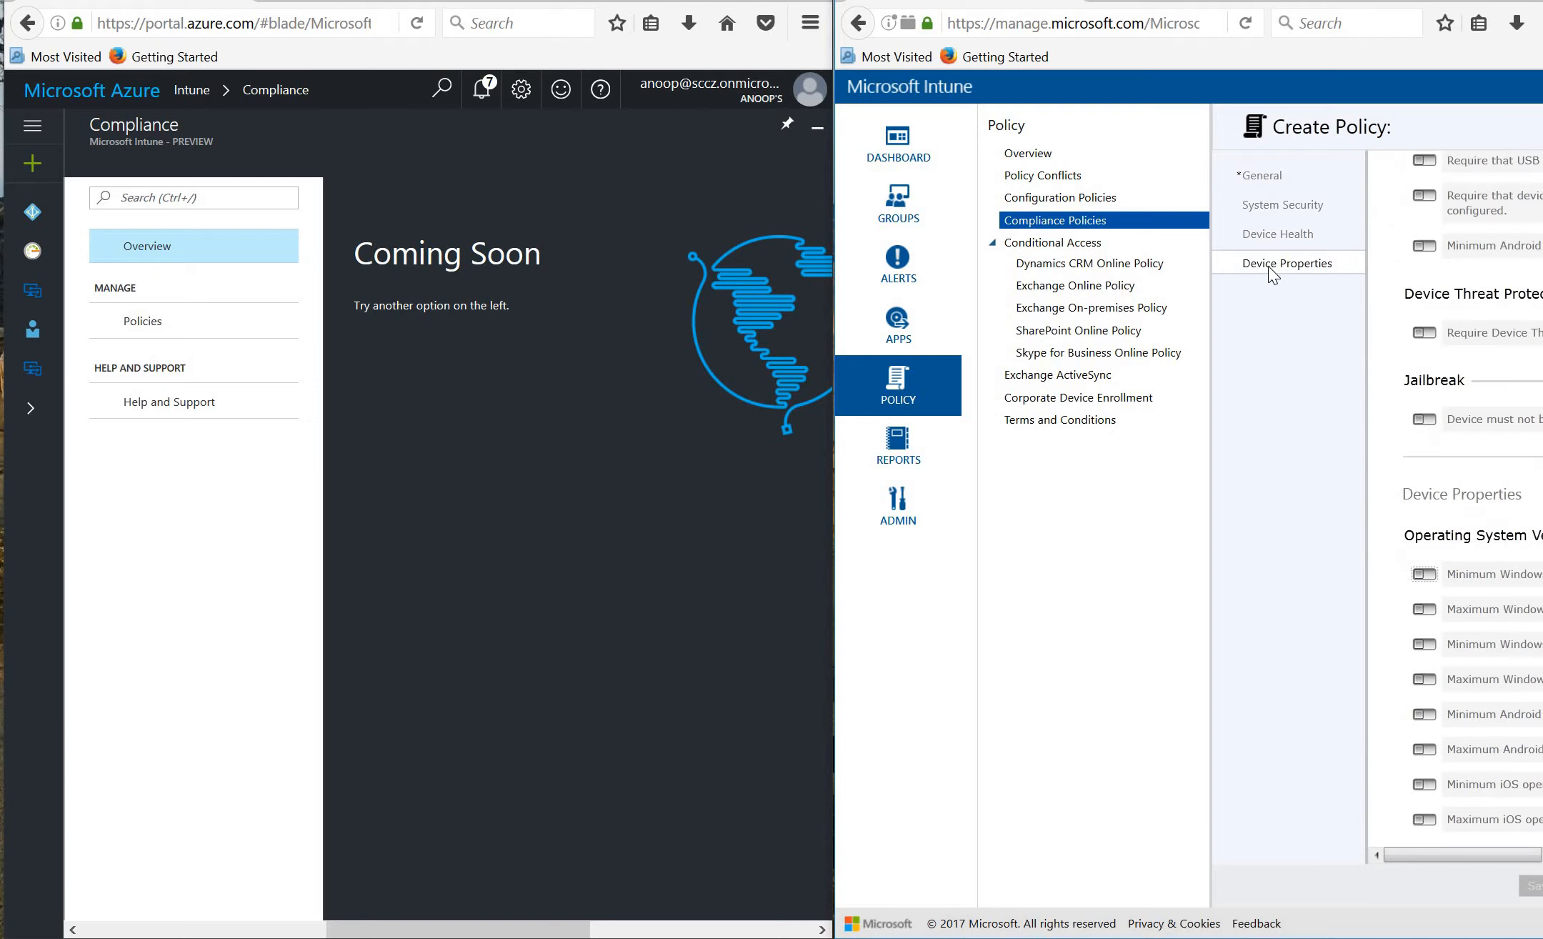
click(1290, 204)
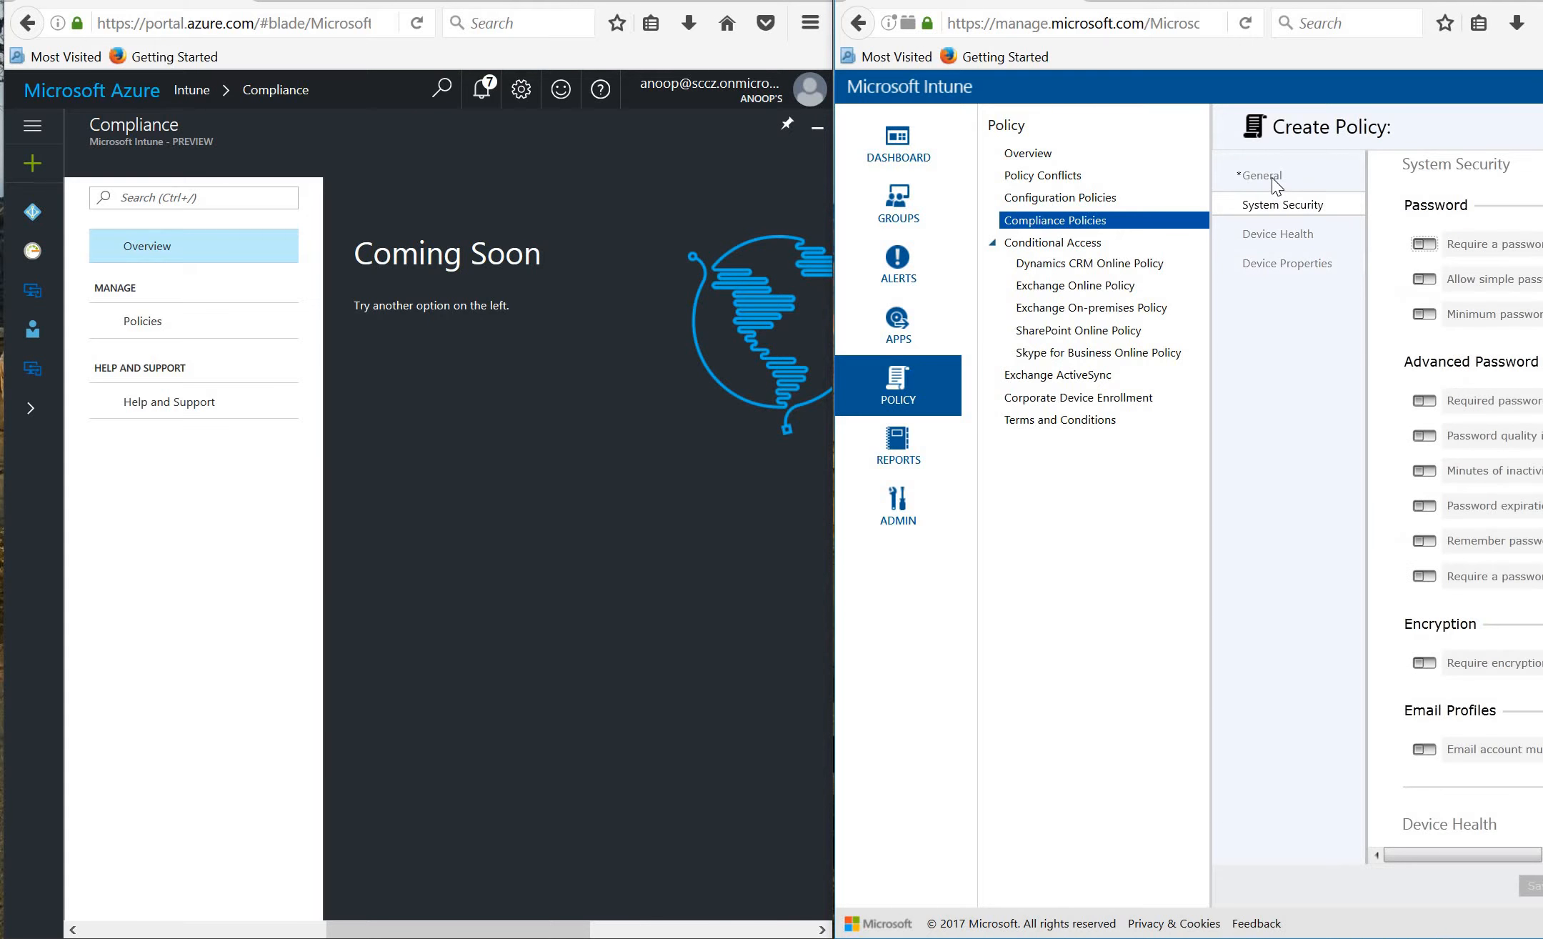
click(1273, 185)
click(1271, 203)
click(1288, 239)
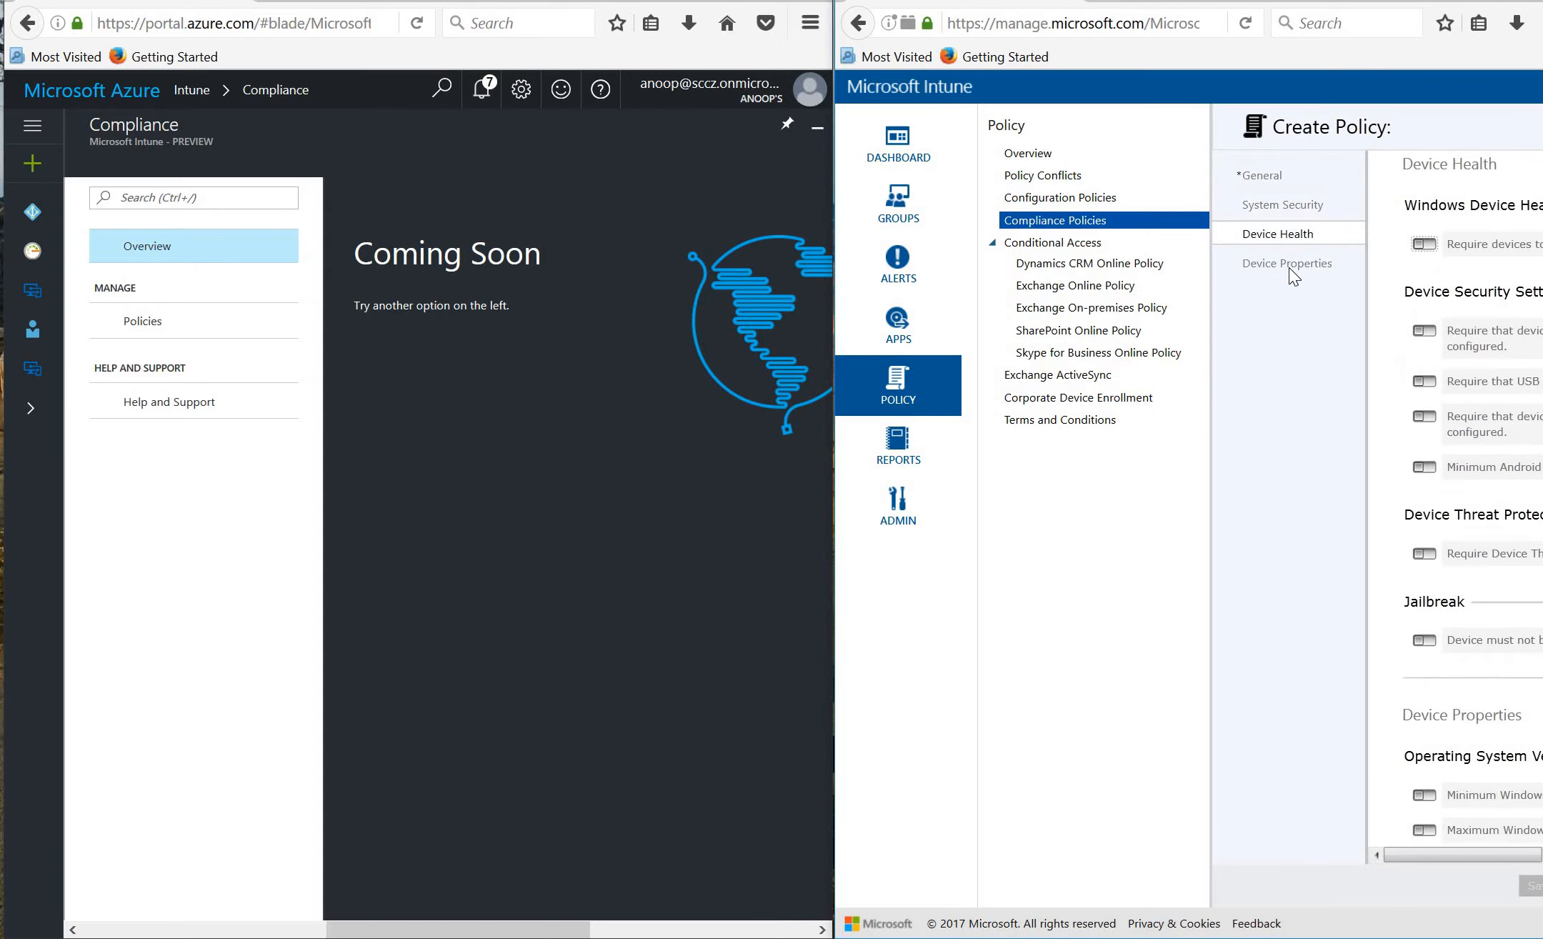
click(1290, 266)
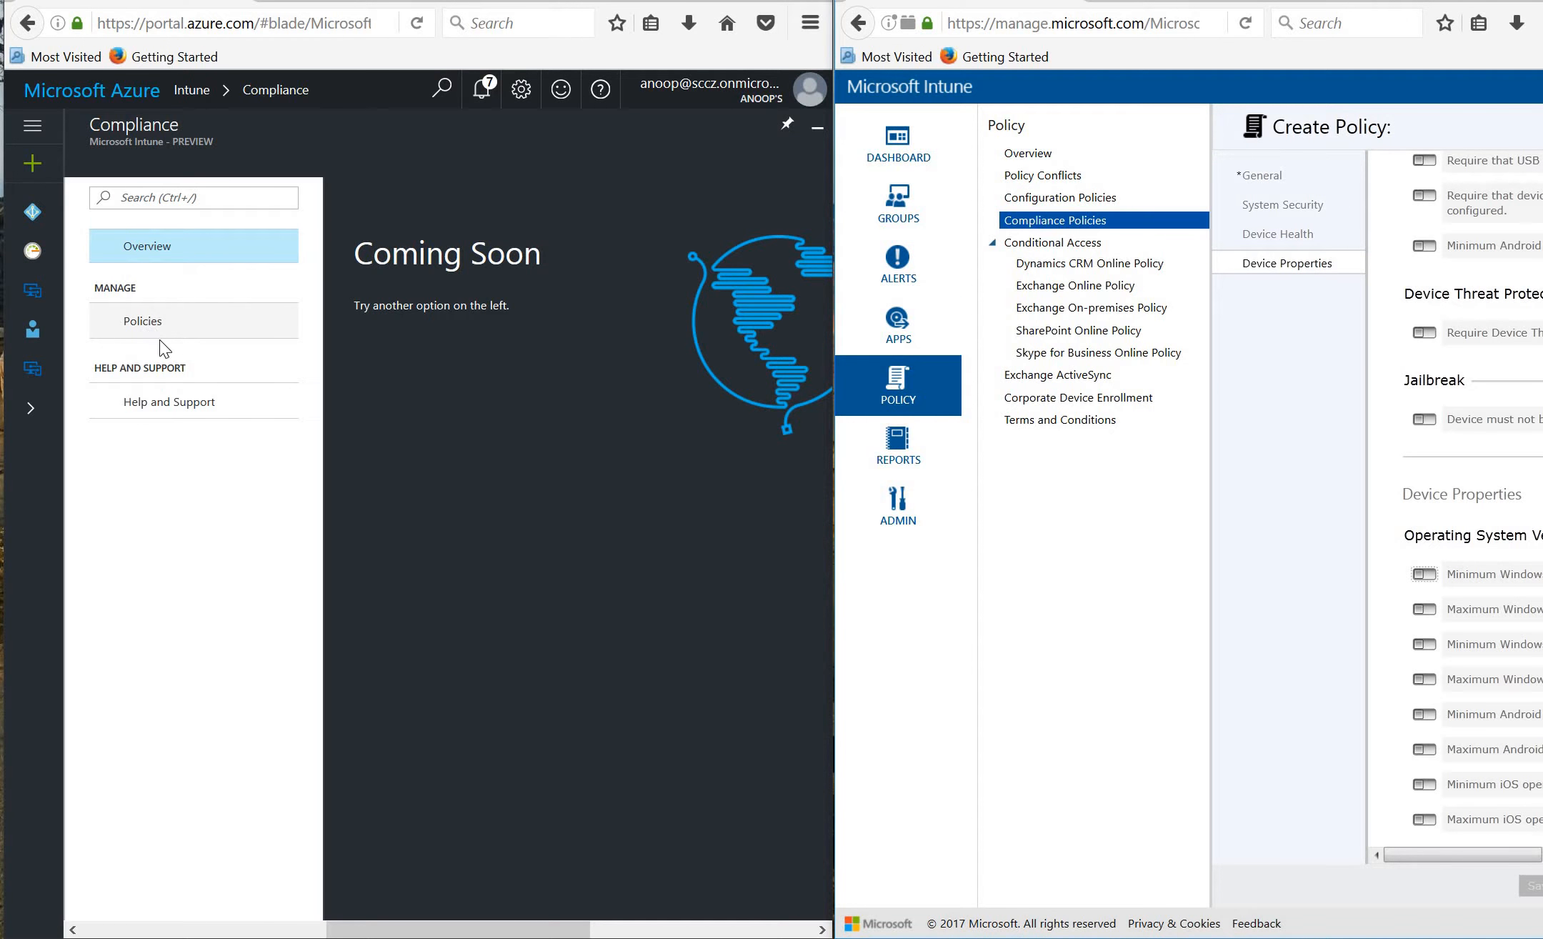
click(500, 929)
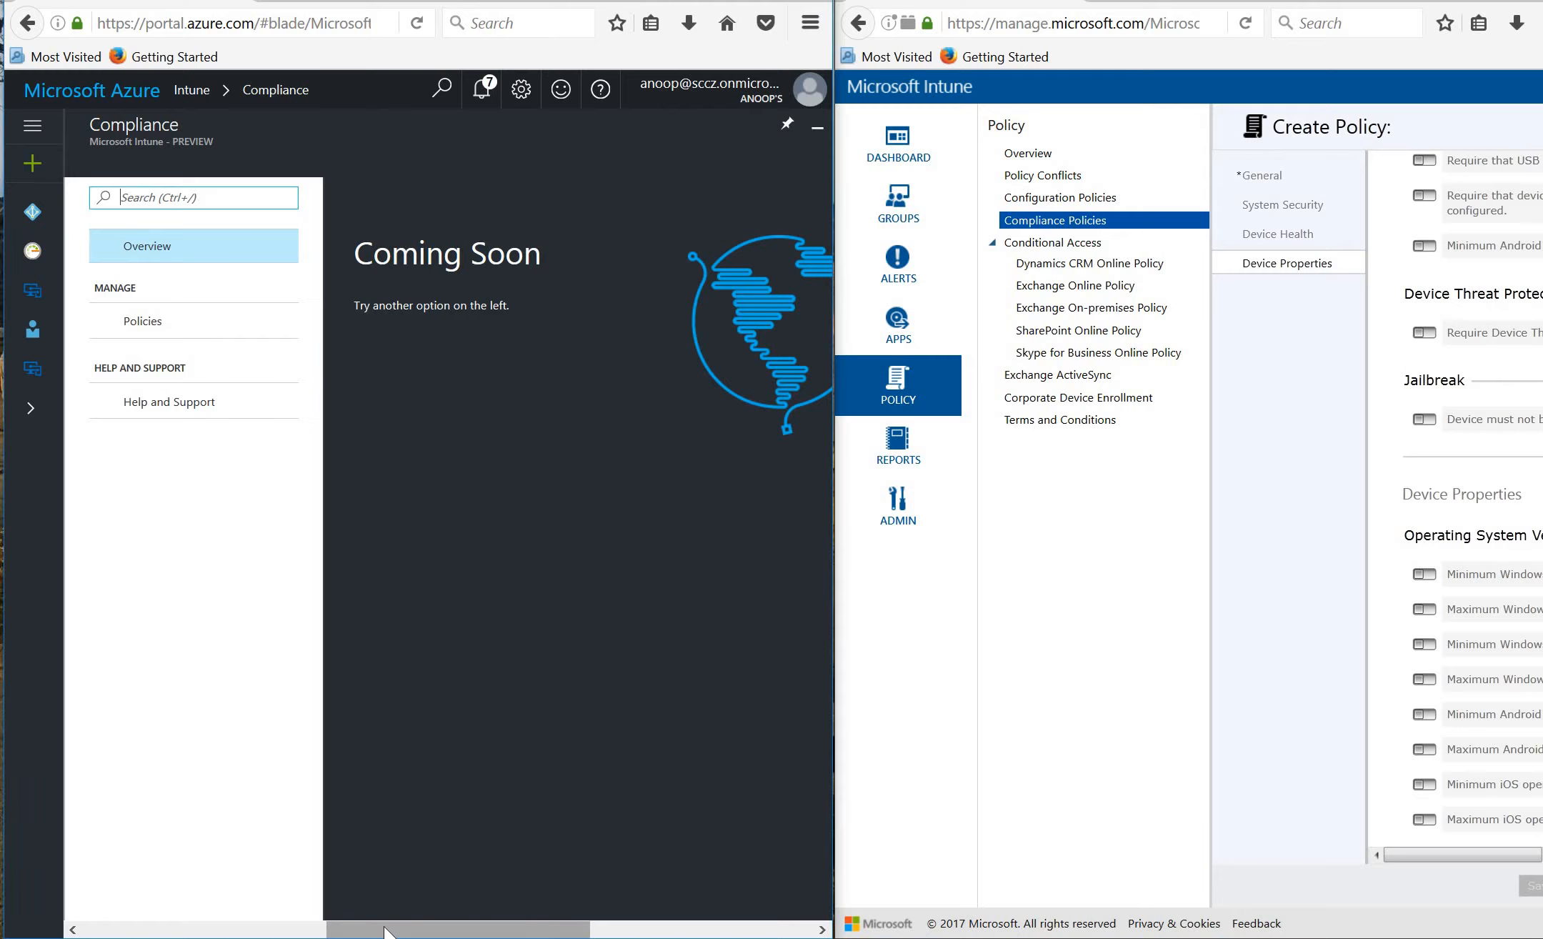
click(286, 929)
click(189, 925)
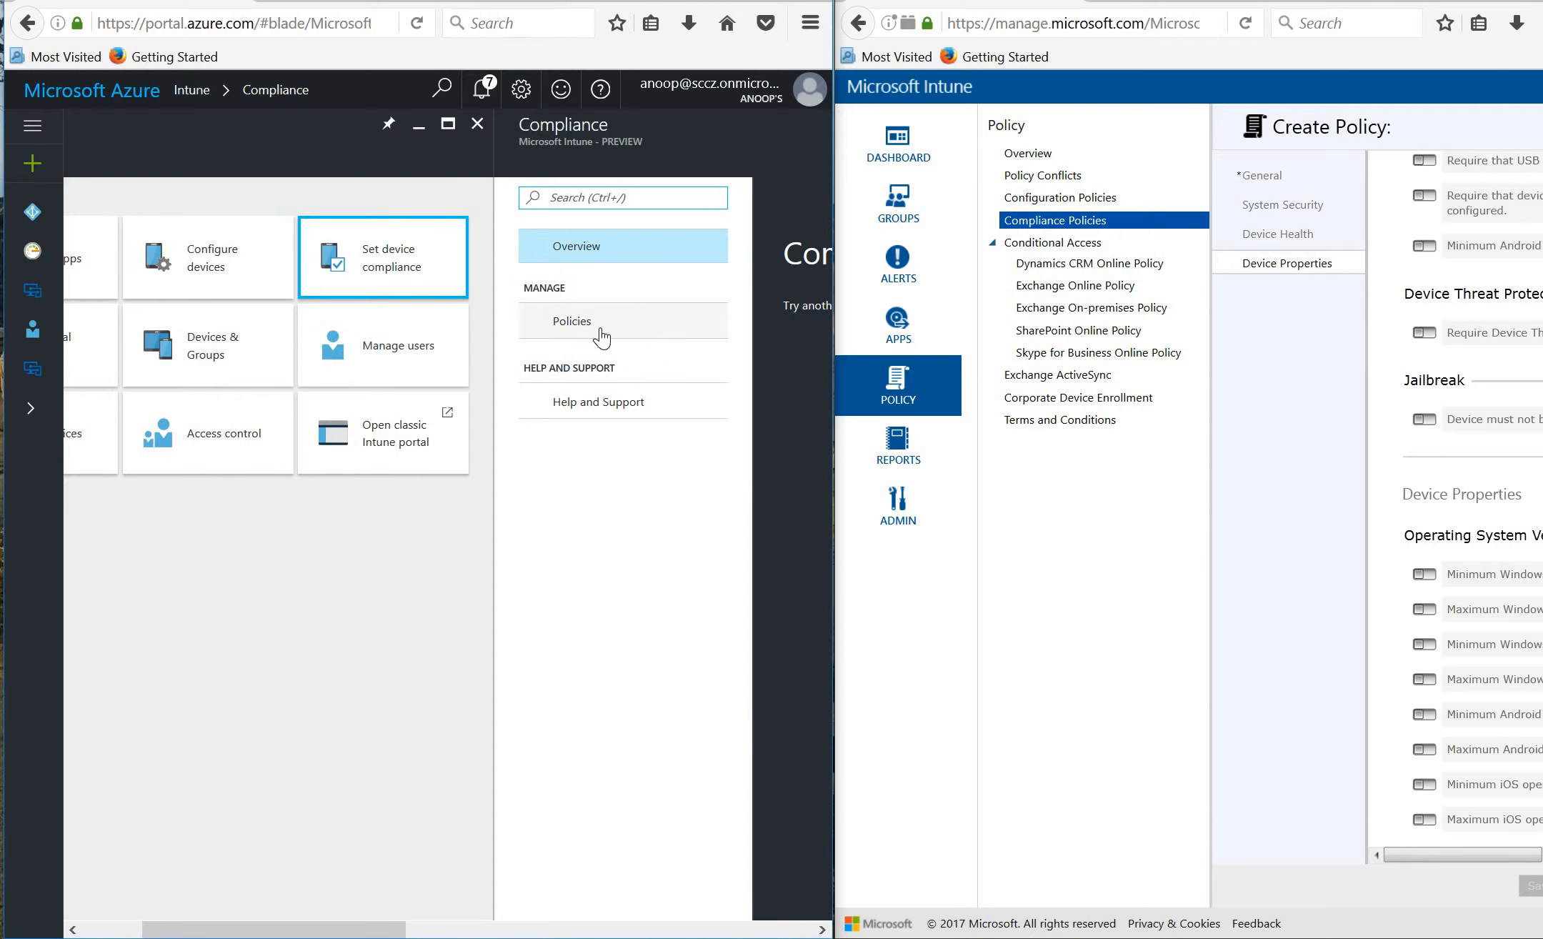
Create a compliance policy named iOS for the iOS platform and open its Settings categories.
click(589, 330)
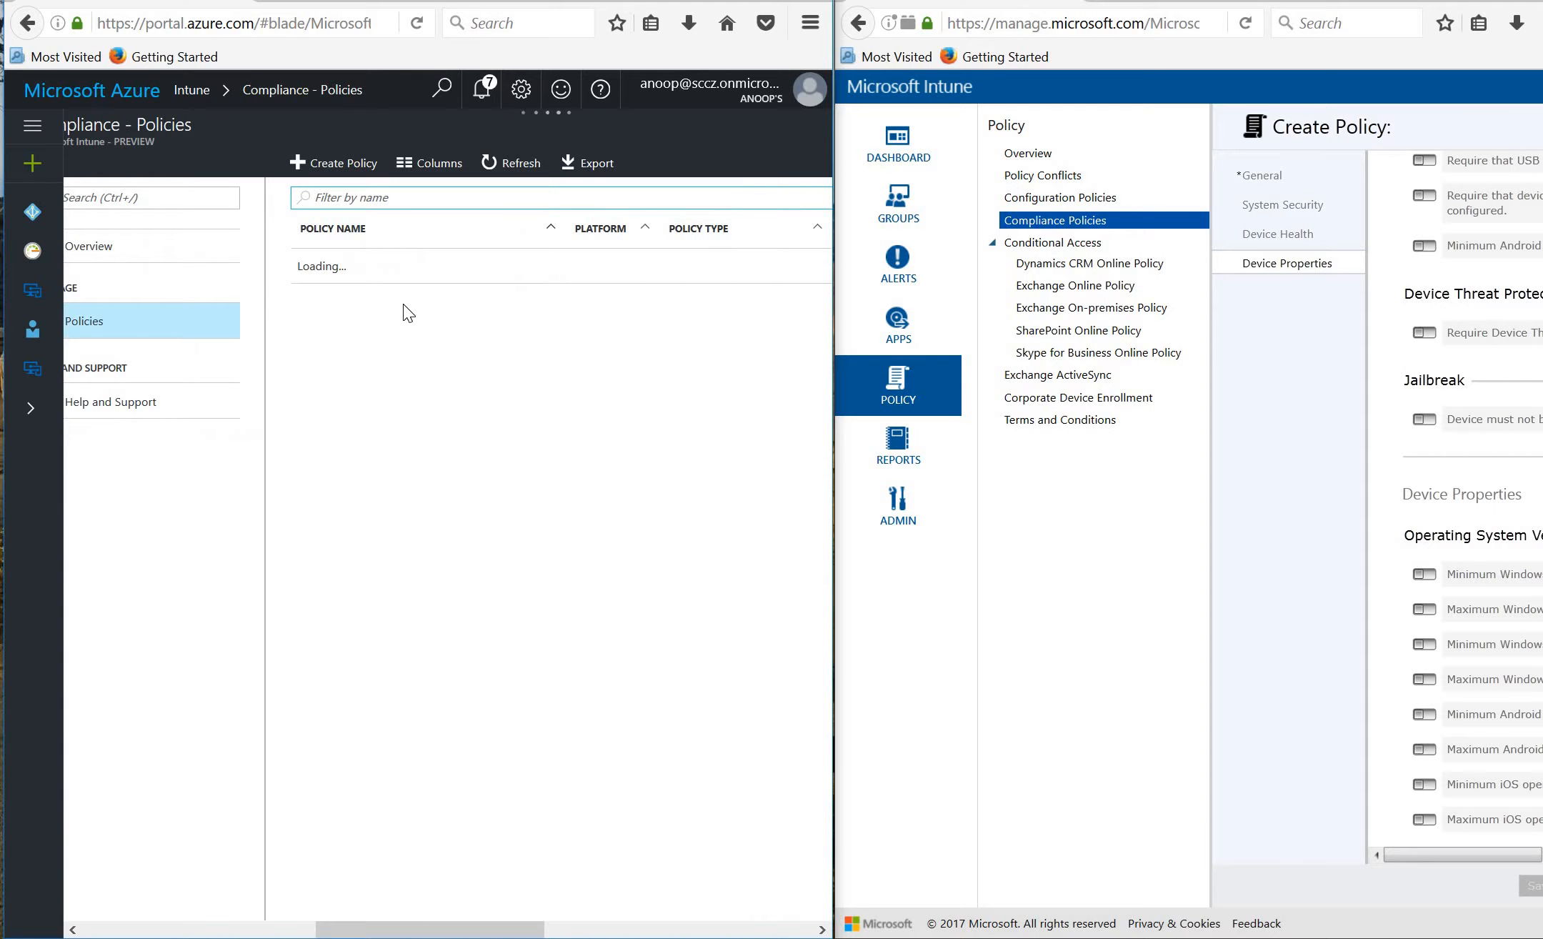
click(343, 165)
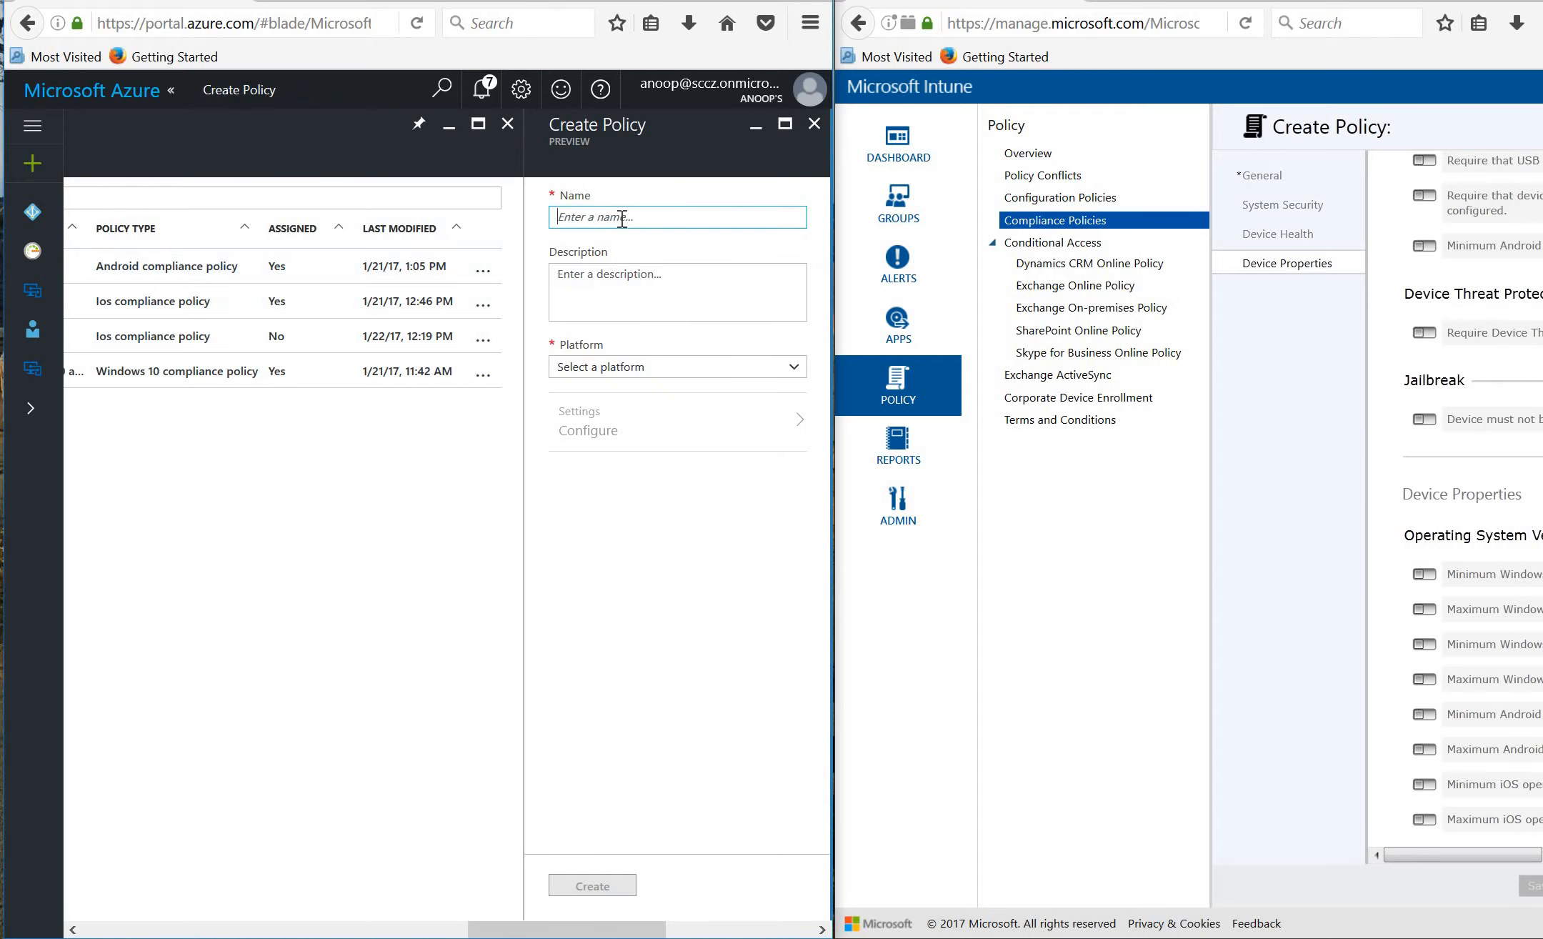
text(i)
key(BackSpace)
key(BackSpace)
click(645, 364)
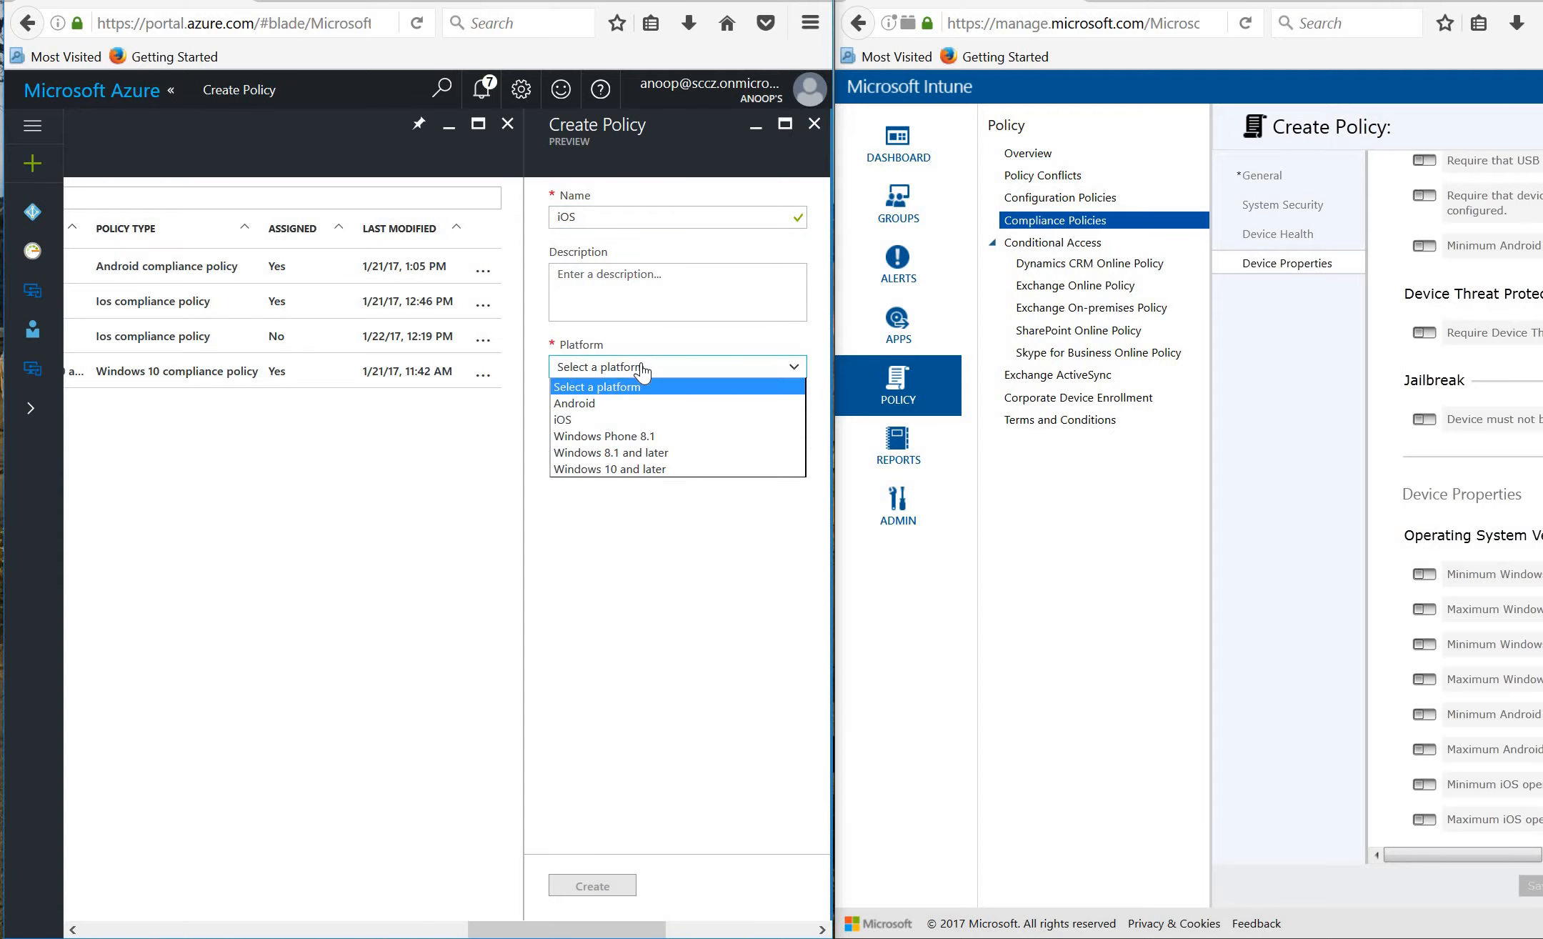
click(644, 420)
click(640, 433)
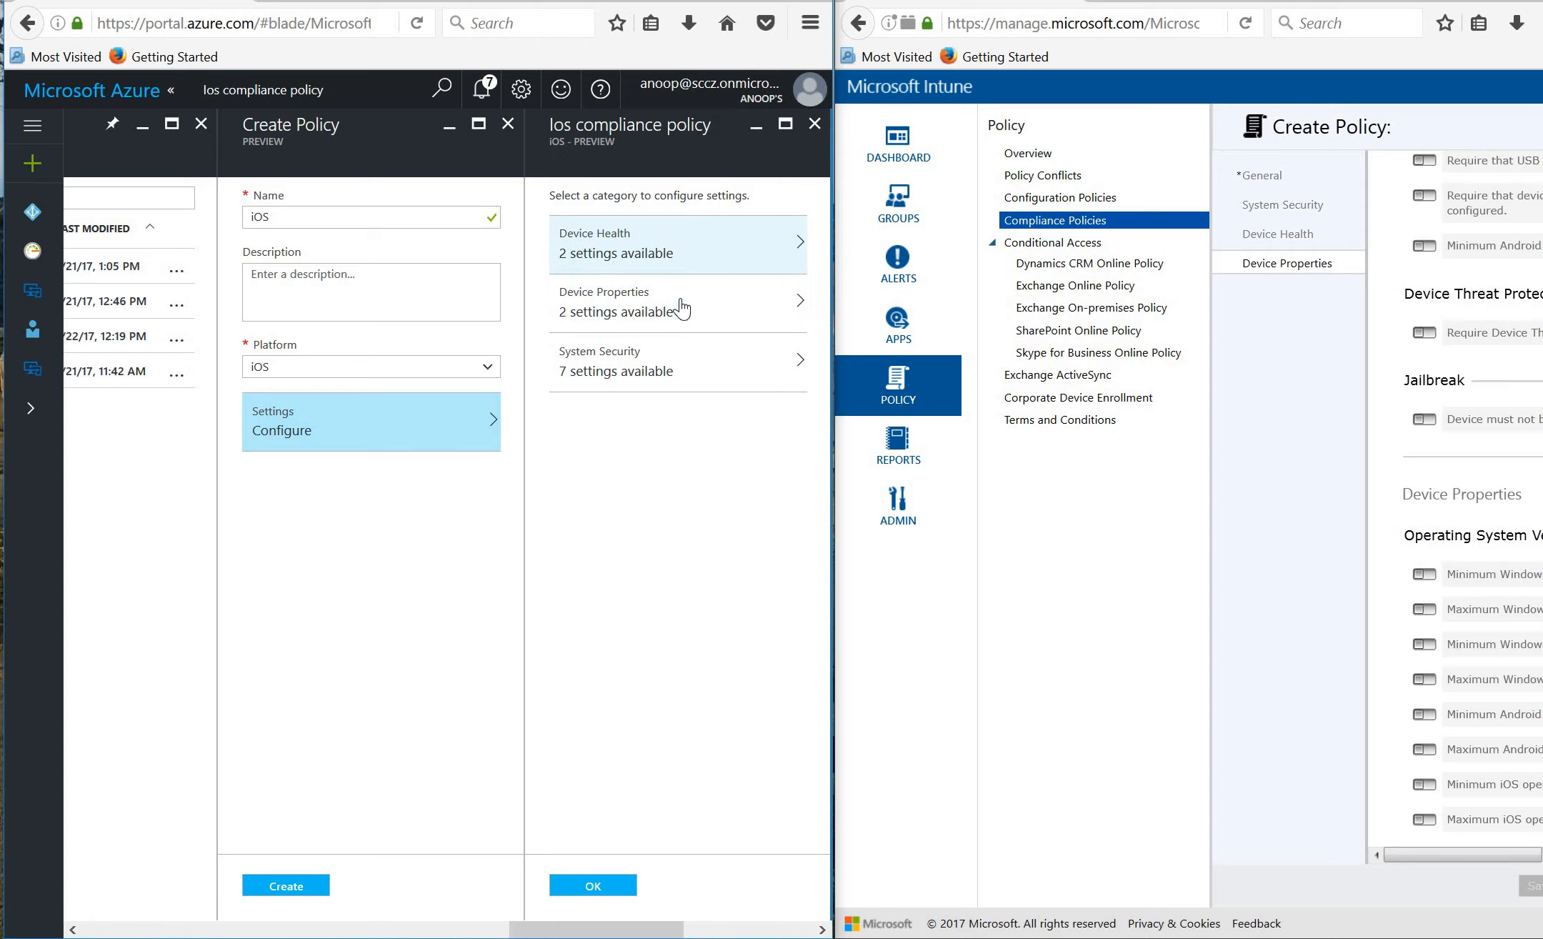
Try the System Security password-required setting, then discard that edit.
click(671, 366)
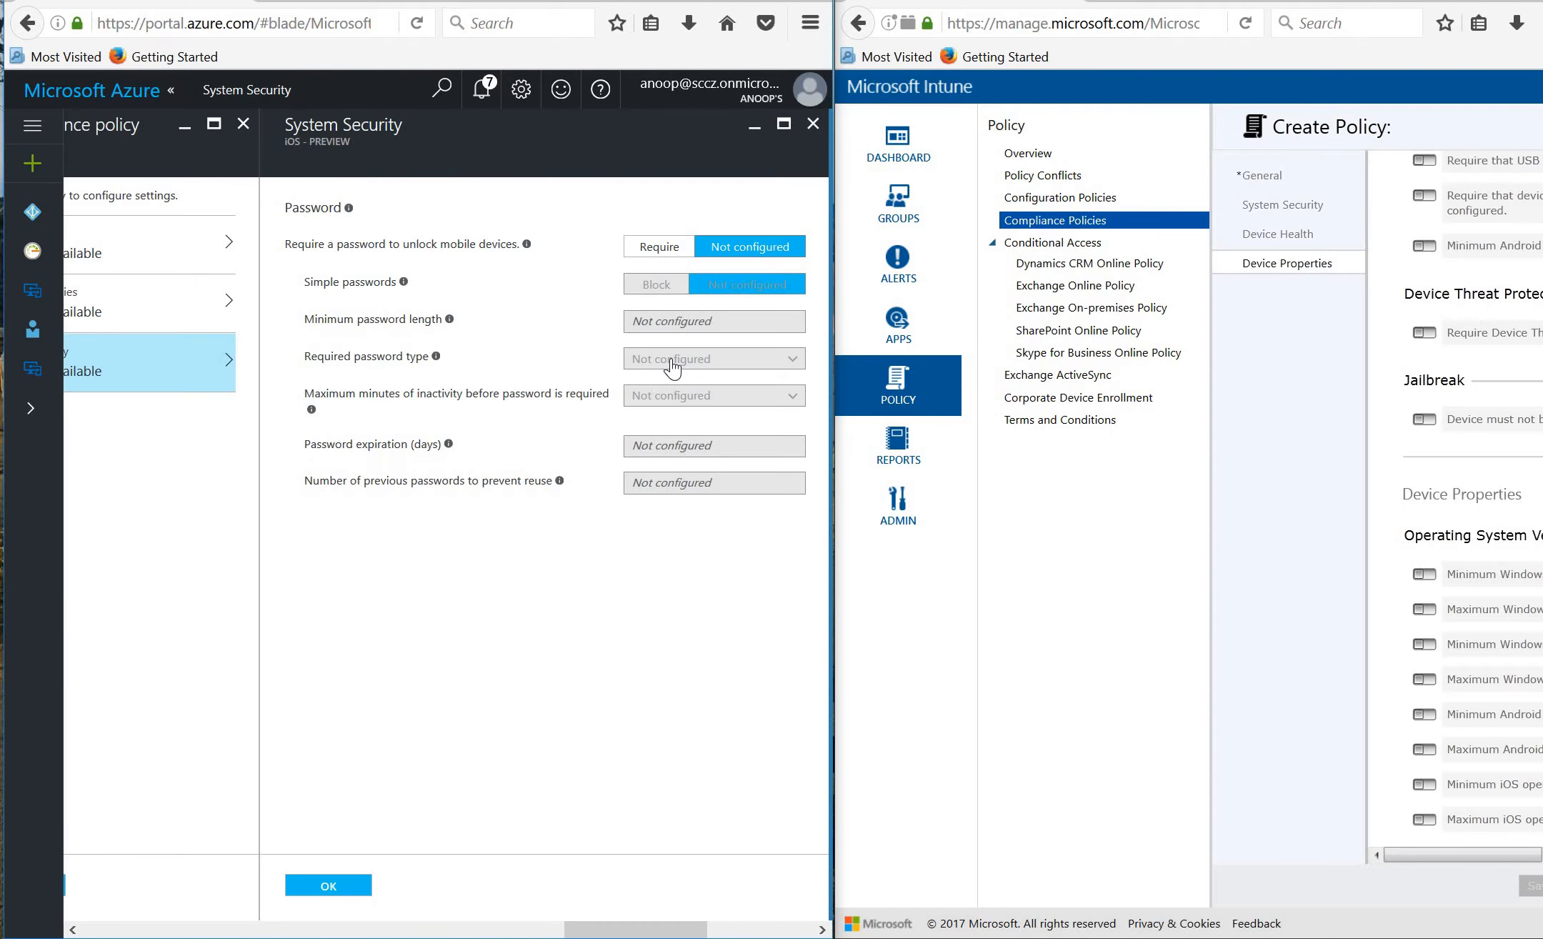
click(660, 250)
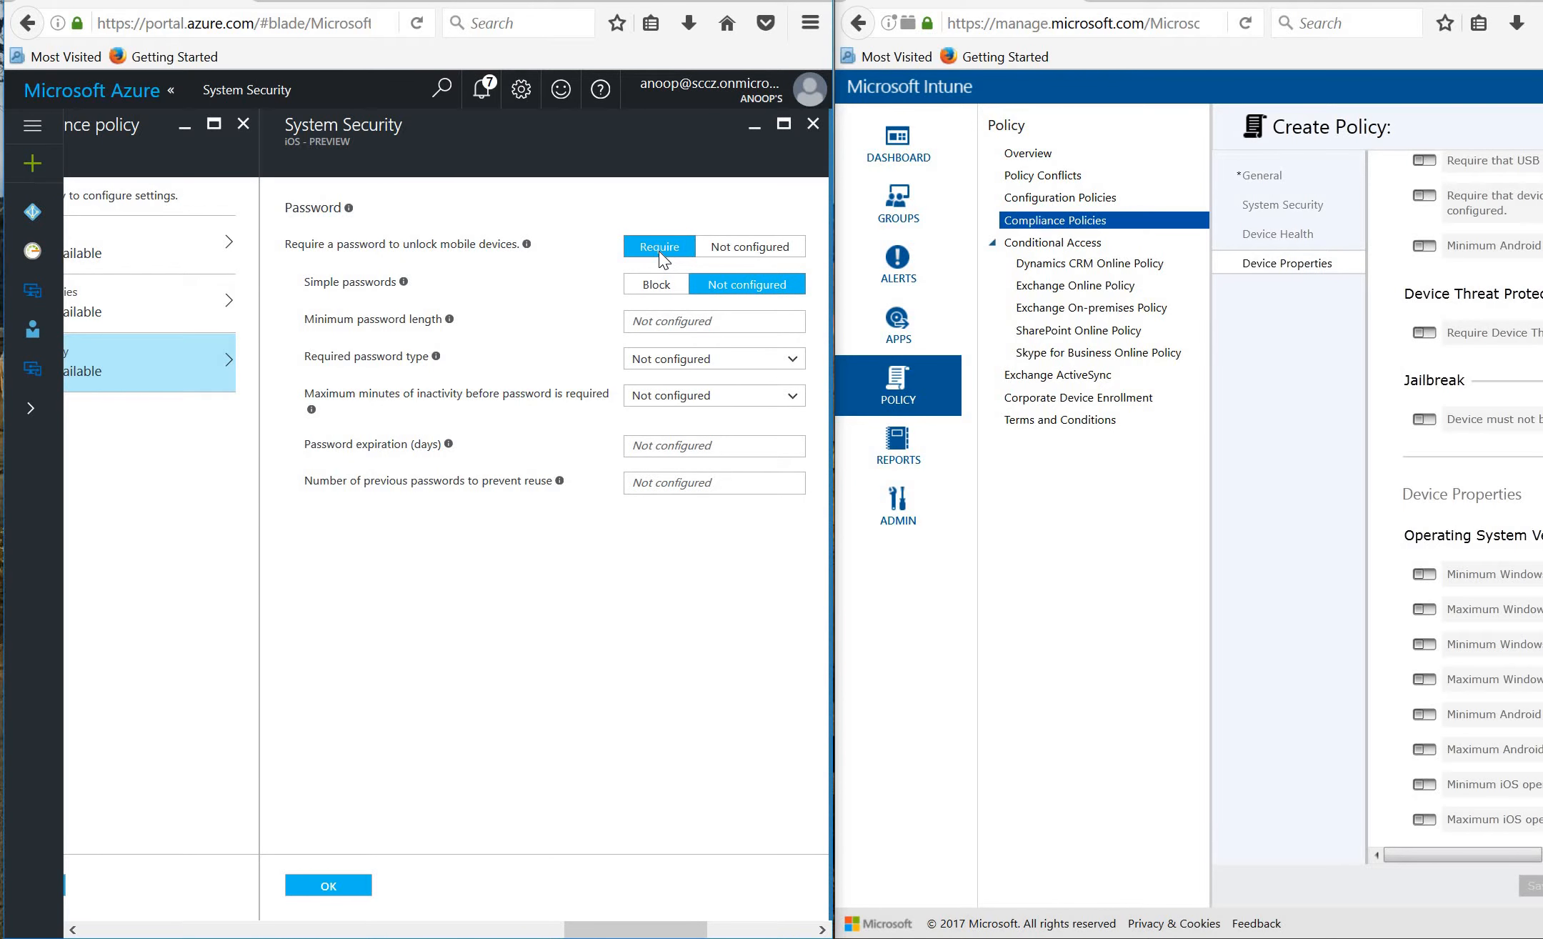
click(813, 127)
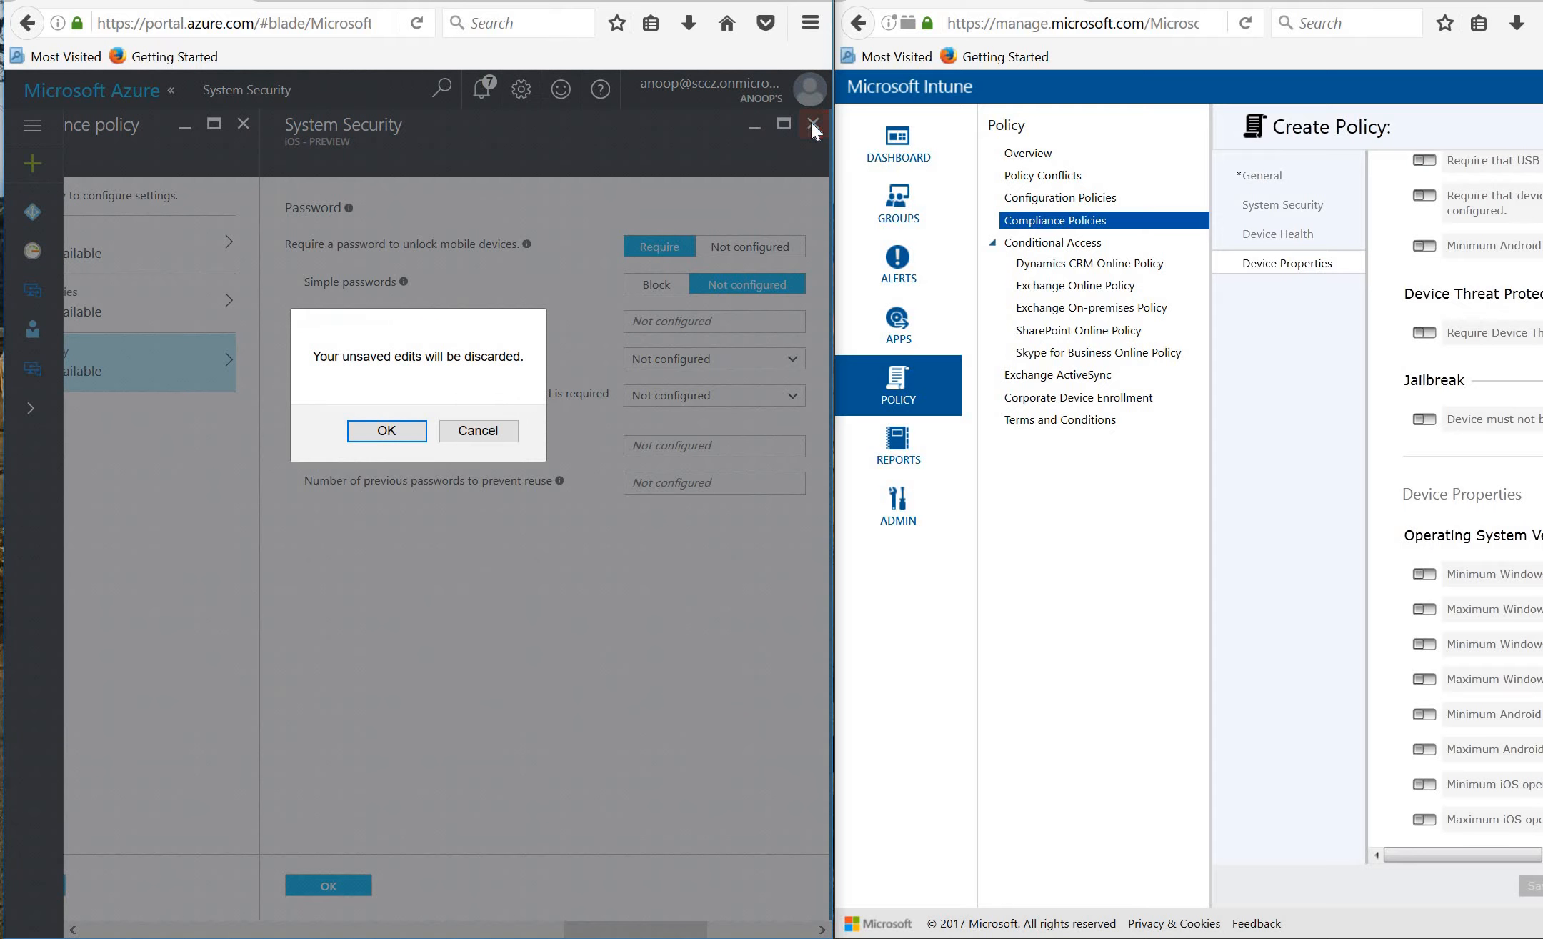
click(385, 430)
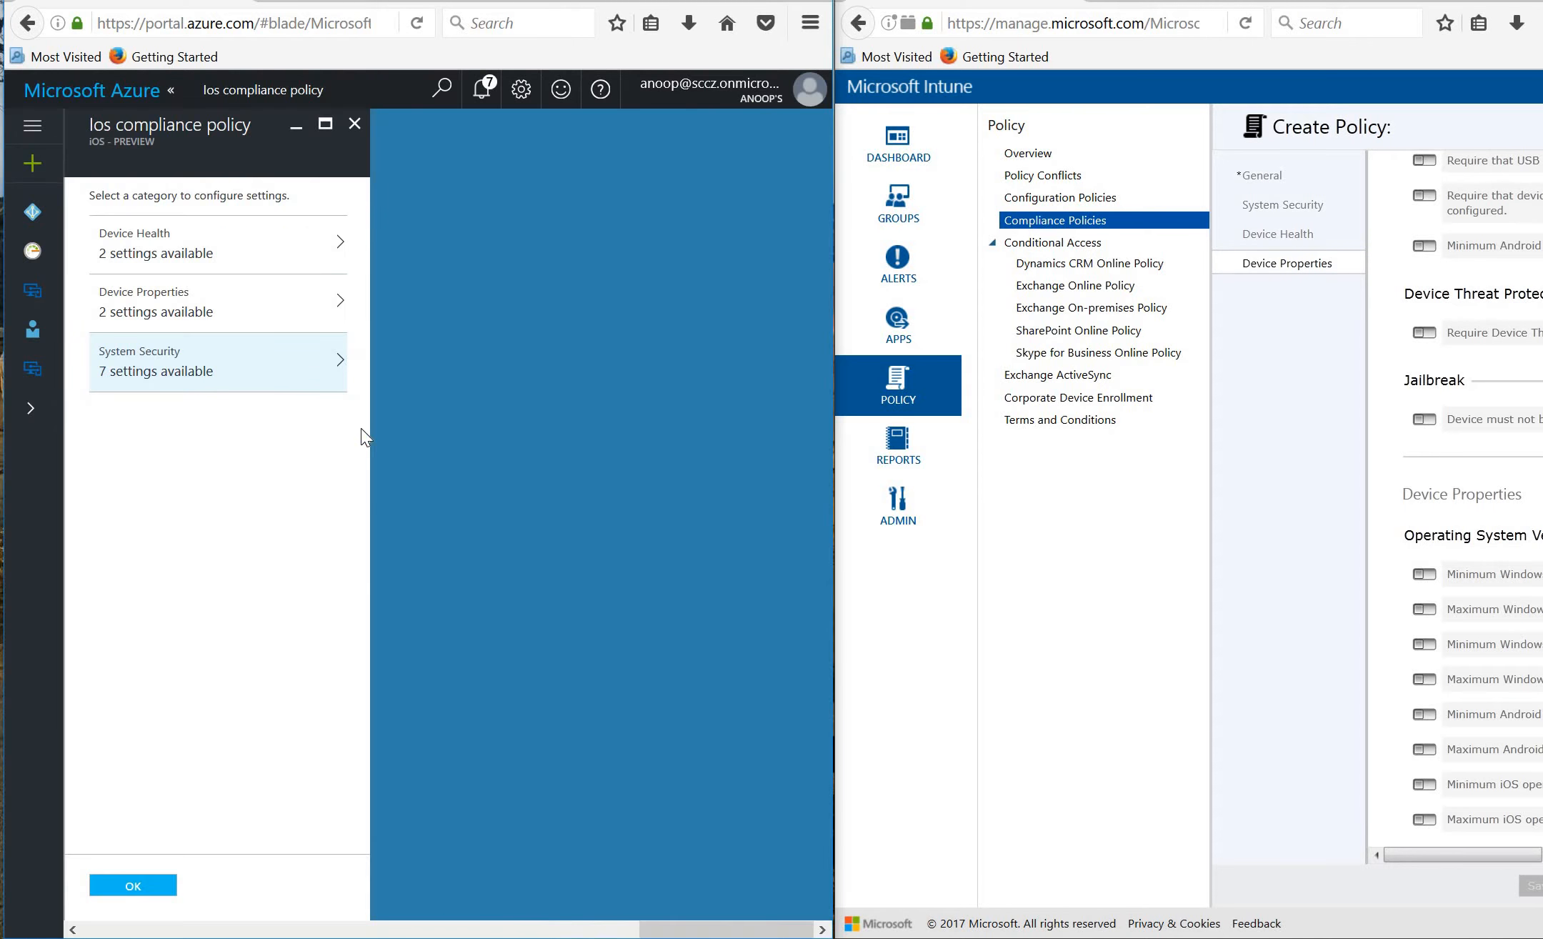
Close the draft iOS policy and discard it, returning to the four-policy list.
click(354, 129)
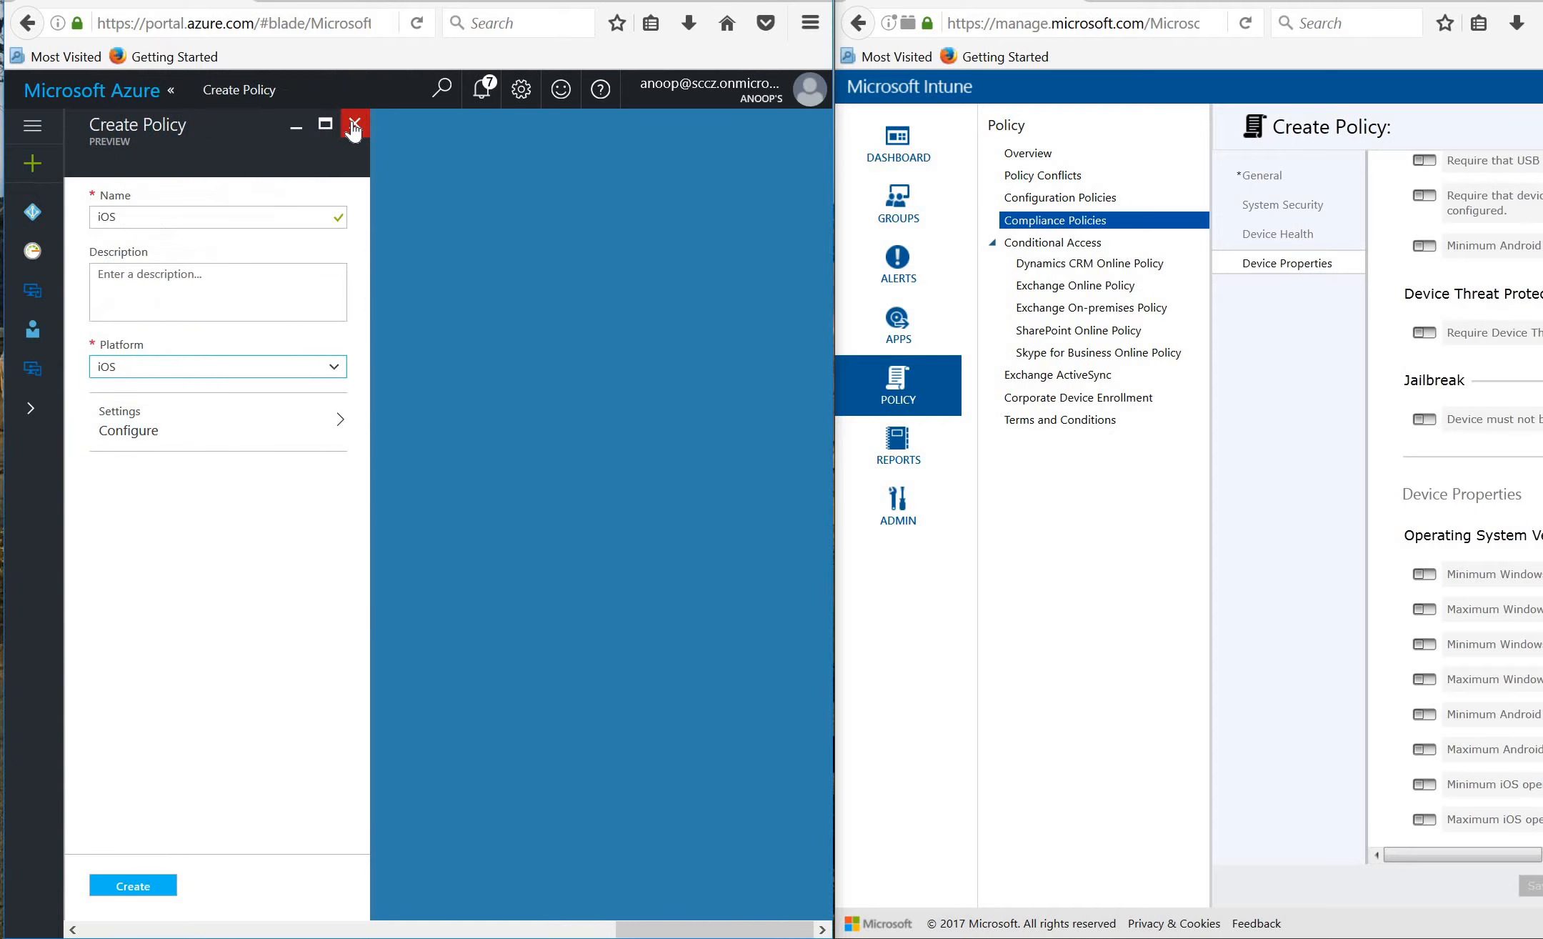
click(353, 123)
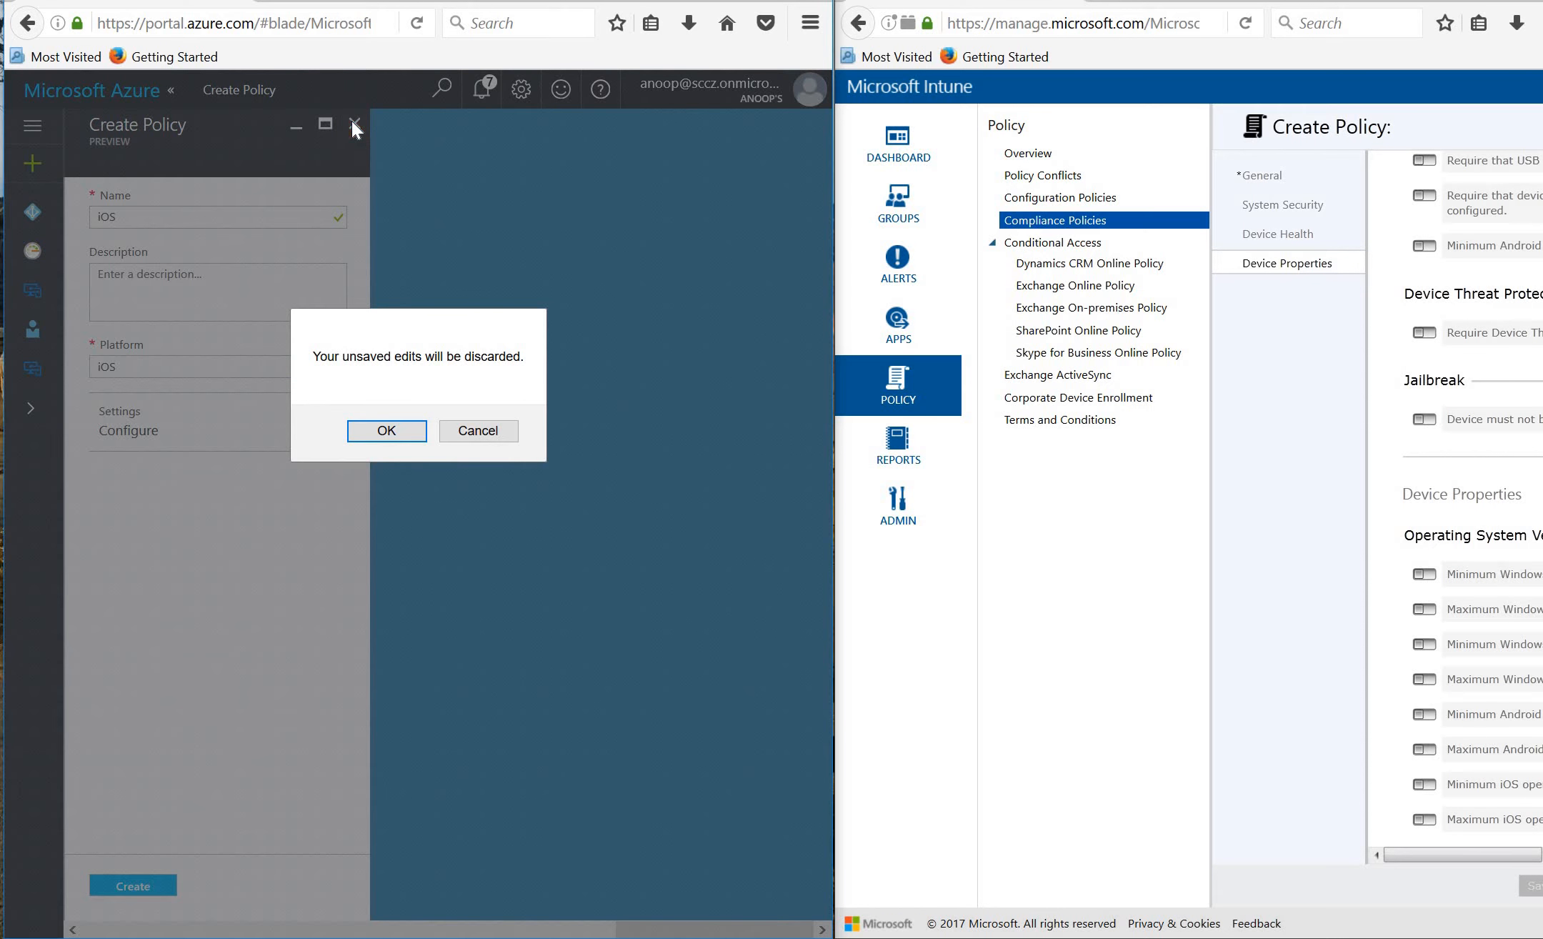
click(387, 433)
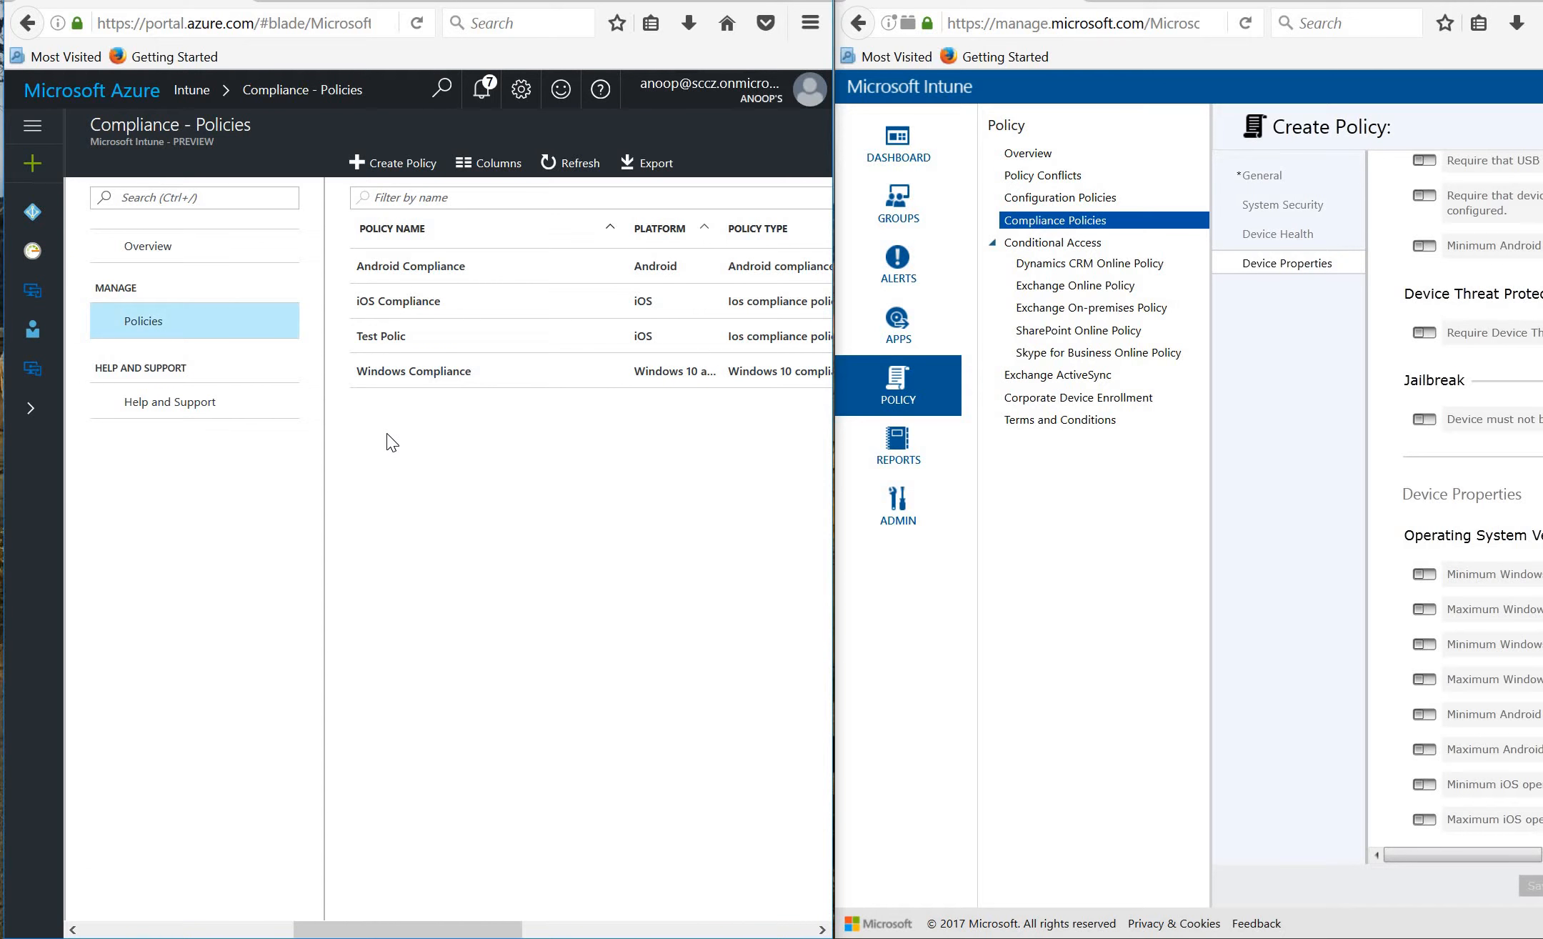
Review Android Compliance's assignment to All Android Devices, then close back to the Intune tiles.
click(423, 267)
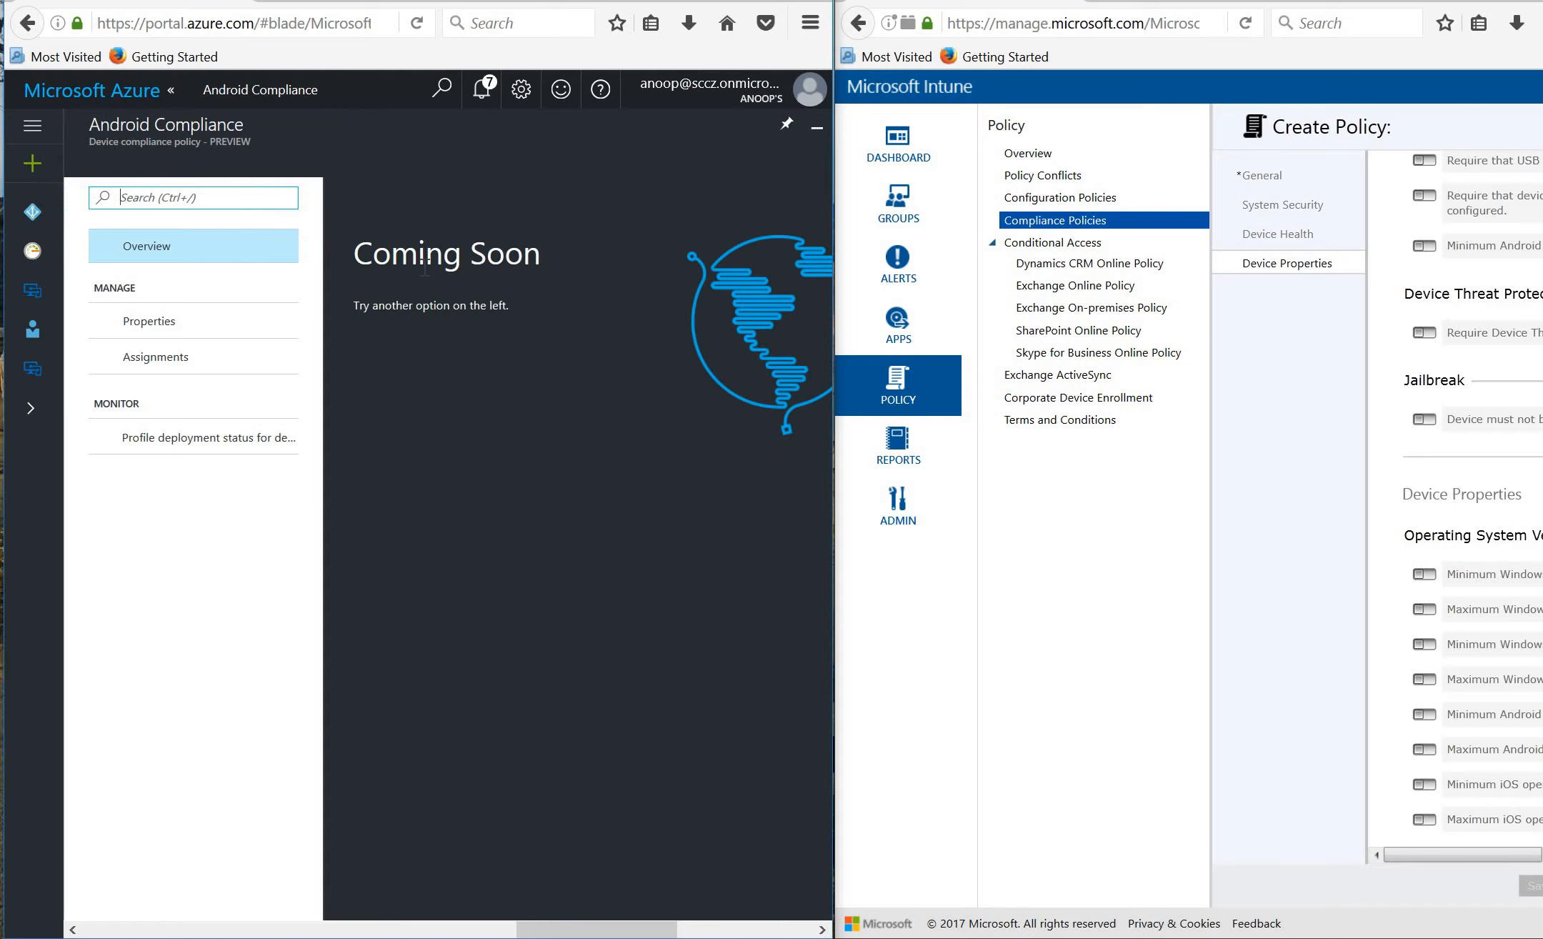
click(178, 365)
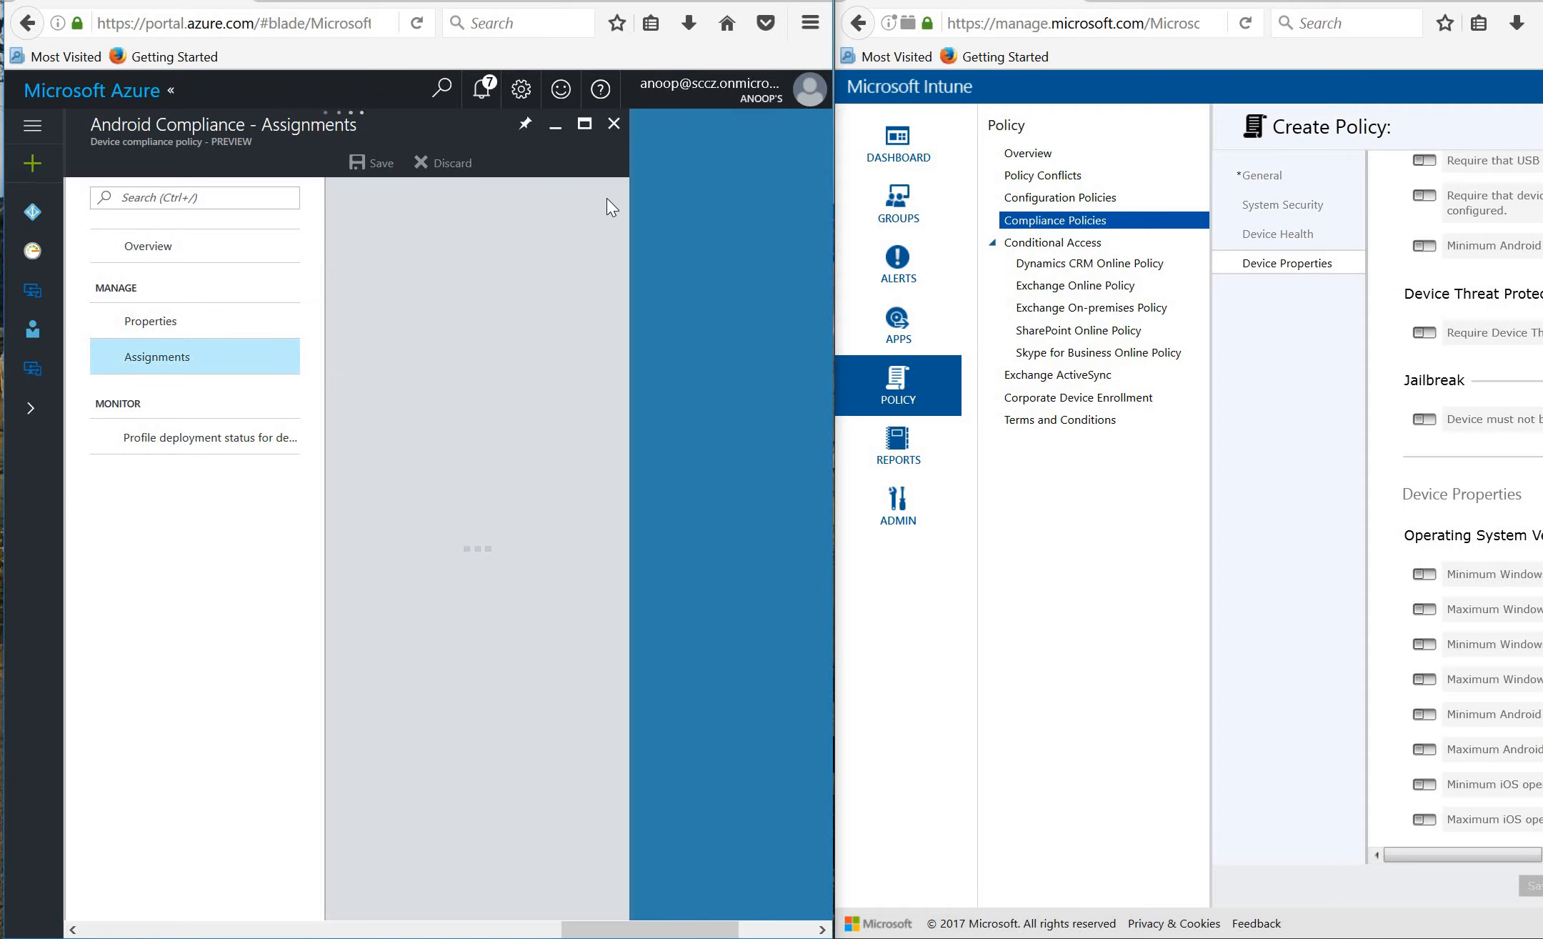
click(616, 133)
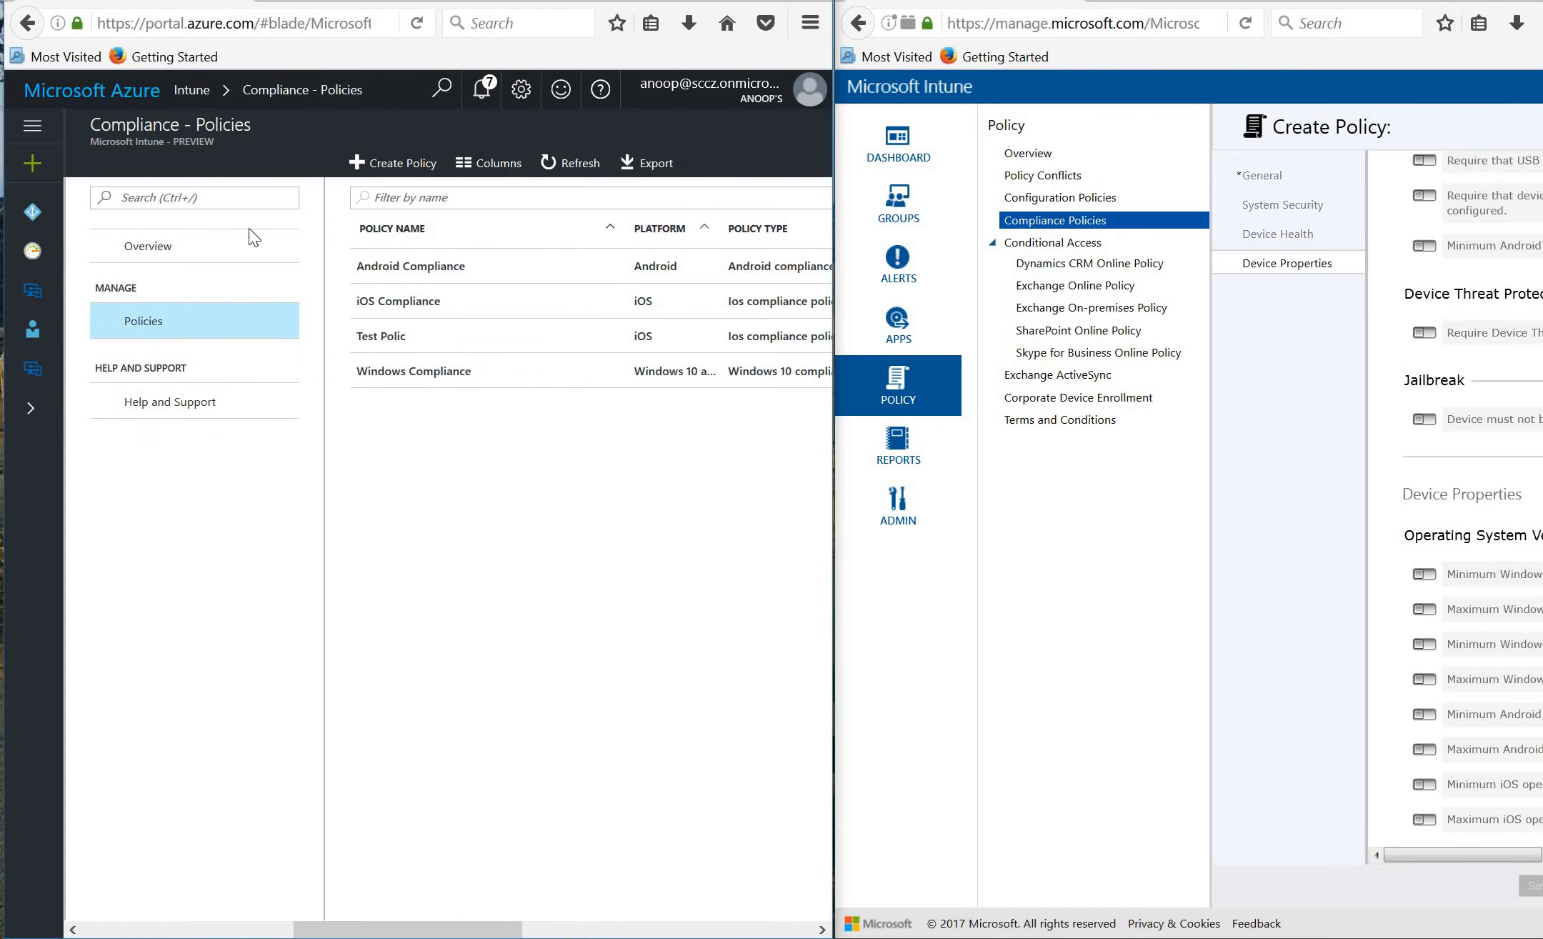
click(389, 371)
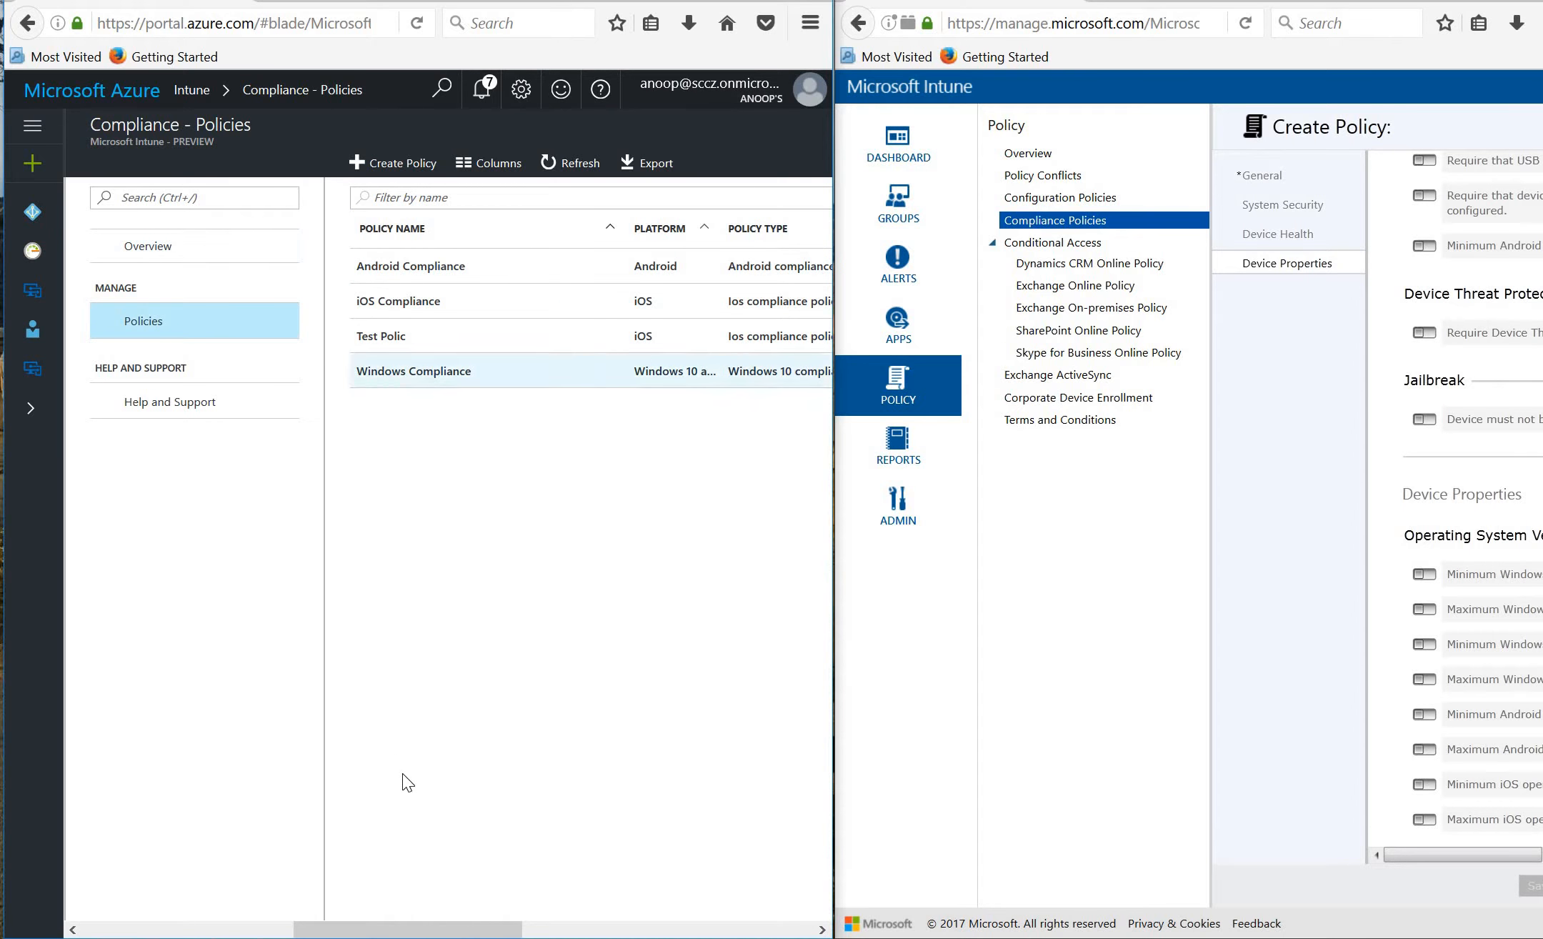
click(568, 928)
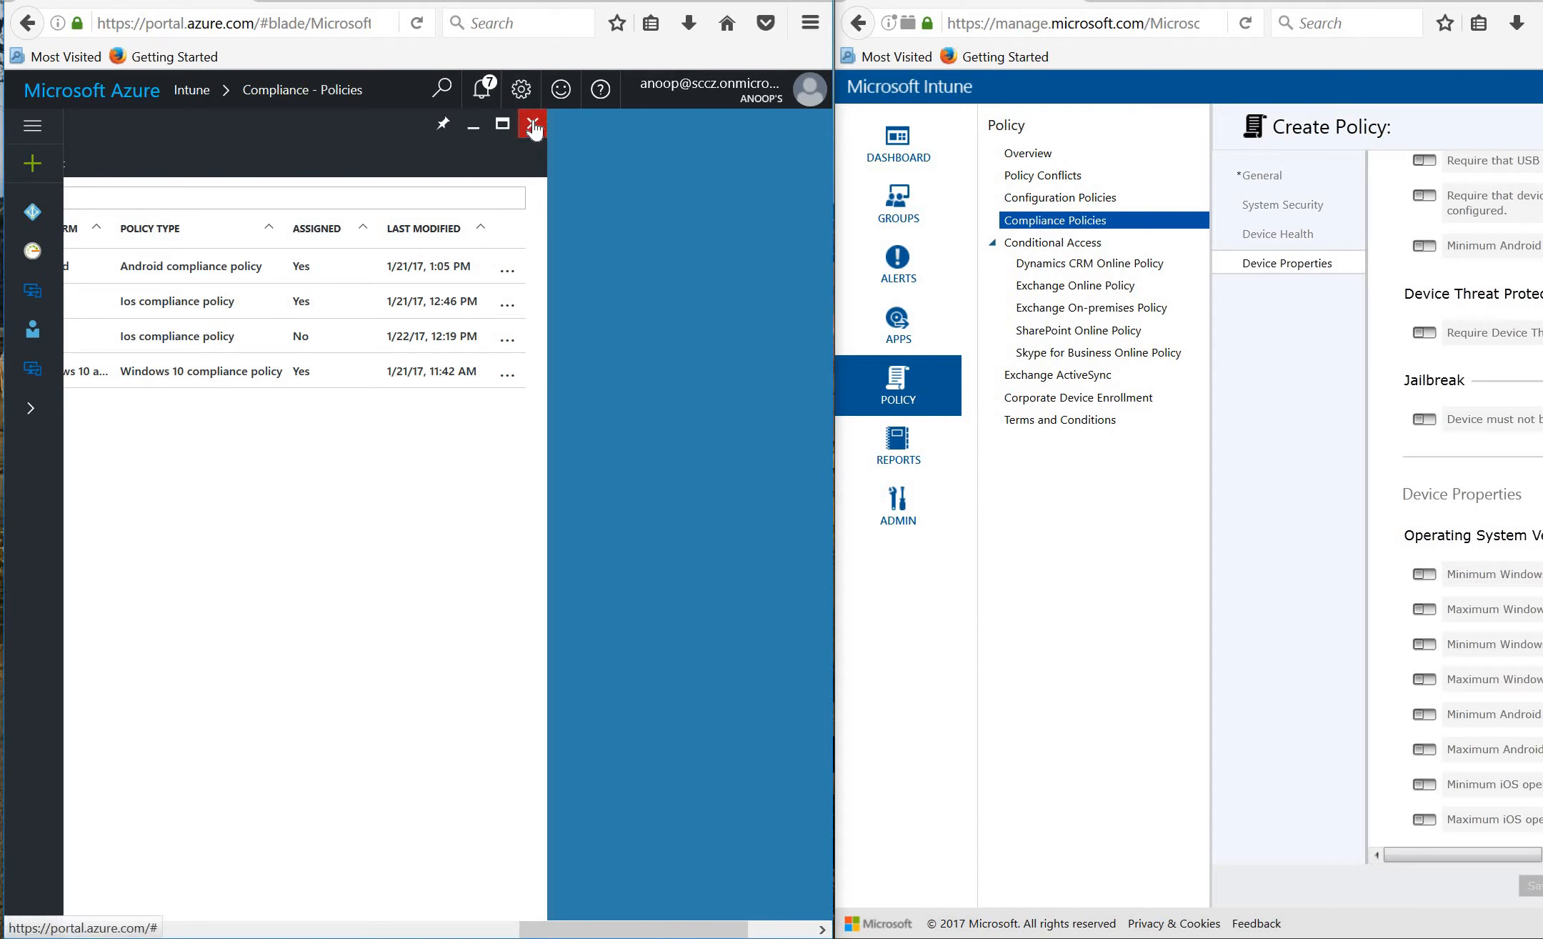
click(531, 124)
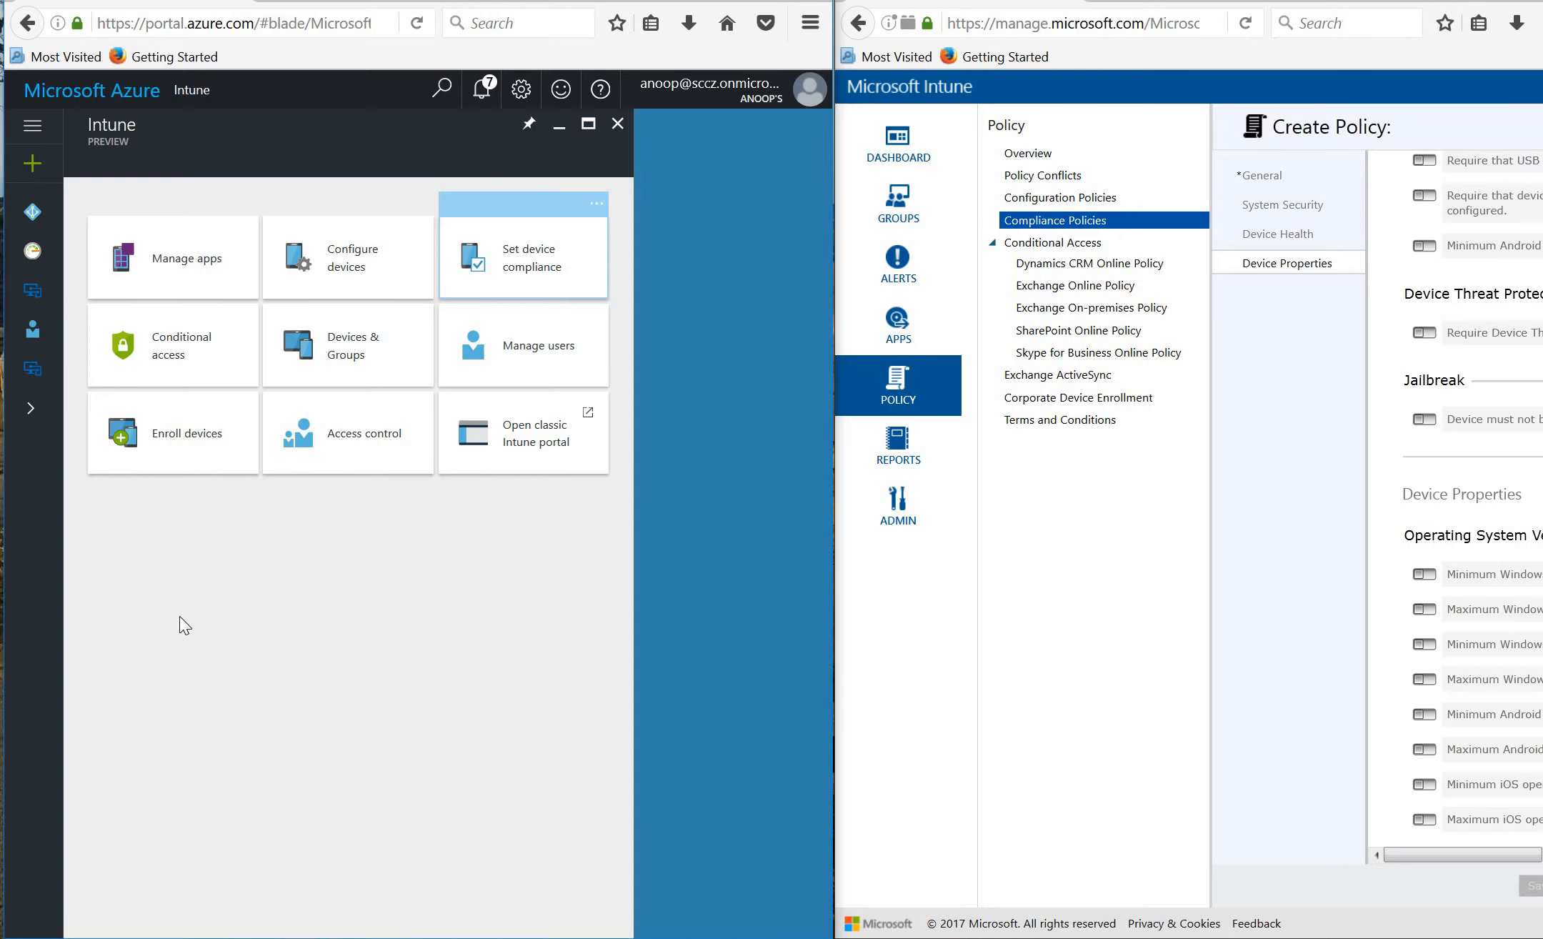
Open Intune's On Premise conditional access blade and compare the classic Set Up Conditional Access Policies.
click(166, 355)
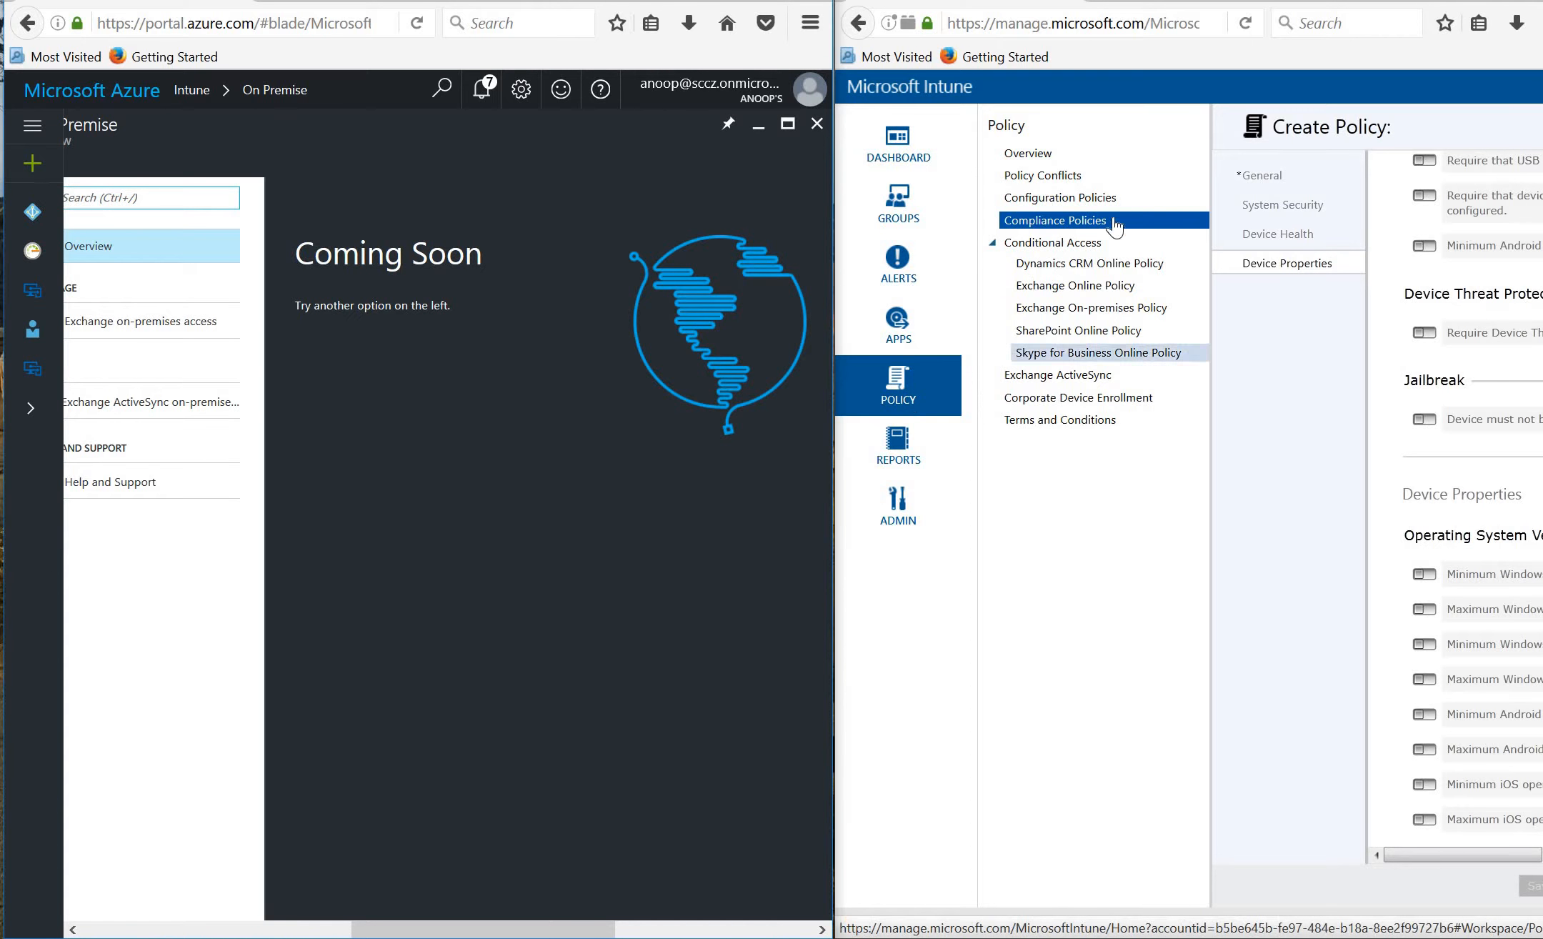
click(1112, 223)
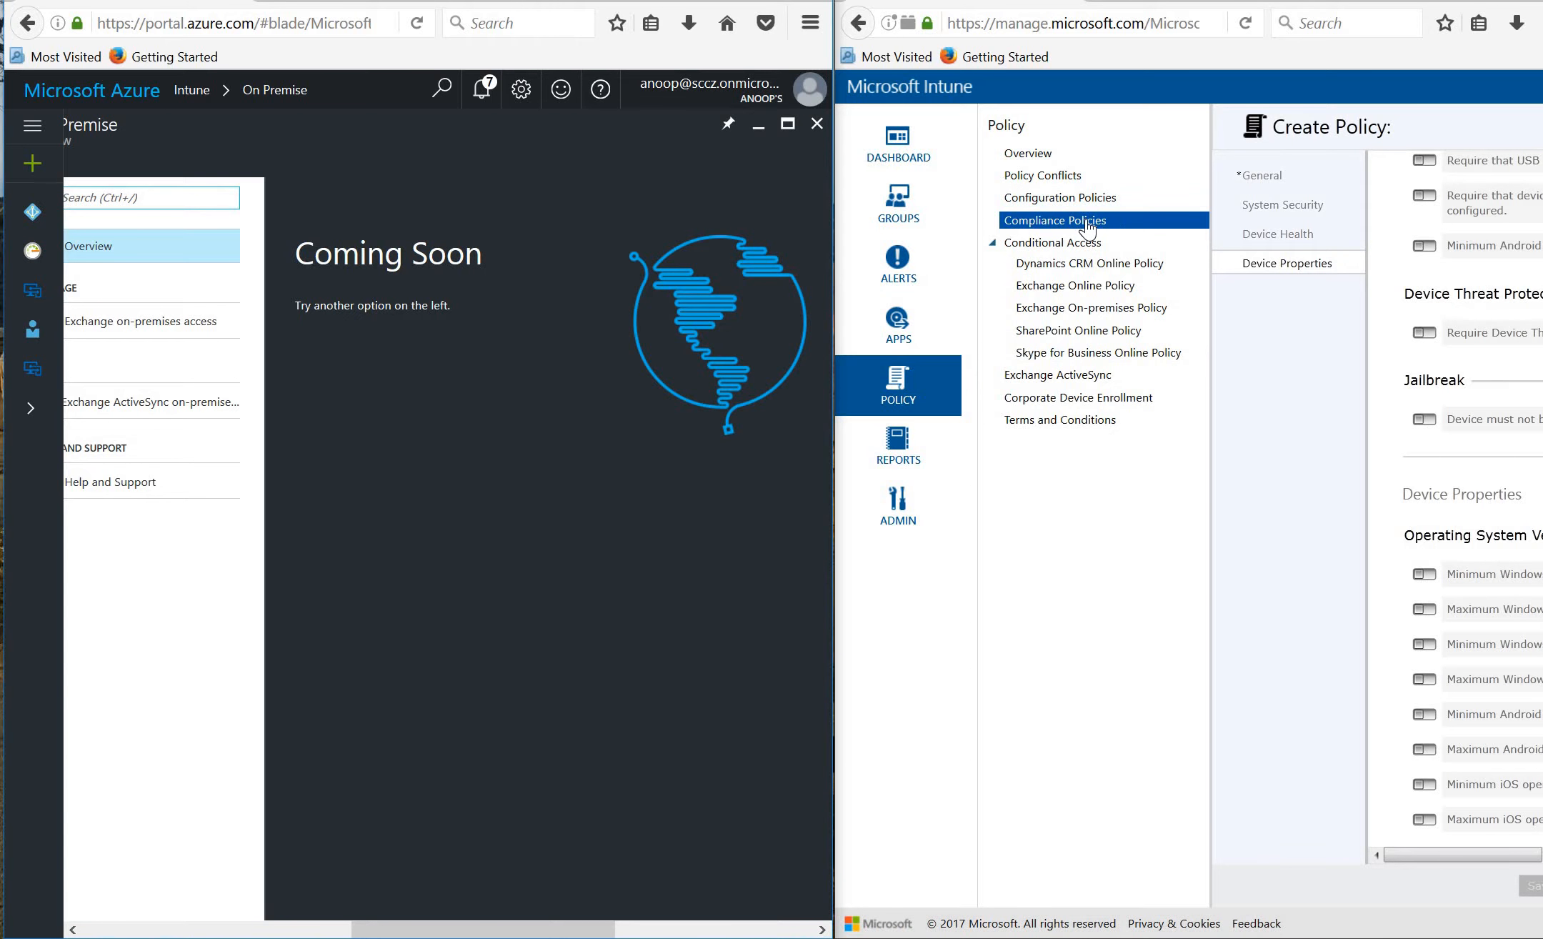
click(1068, 243)
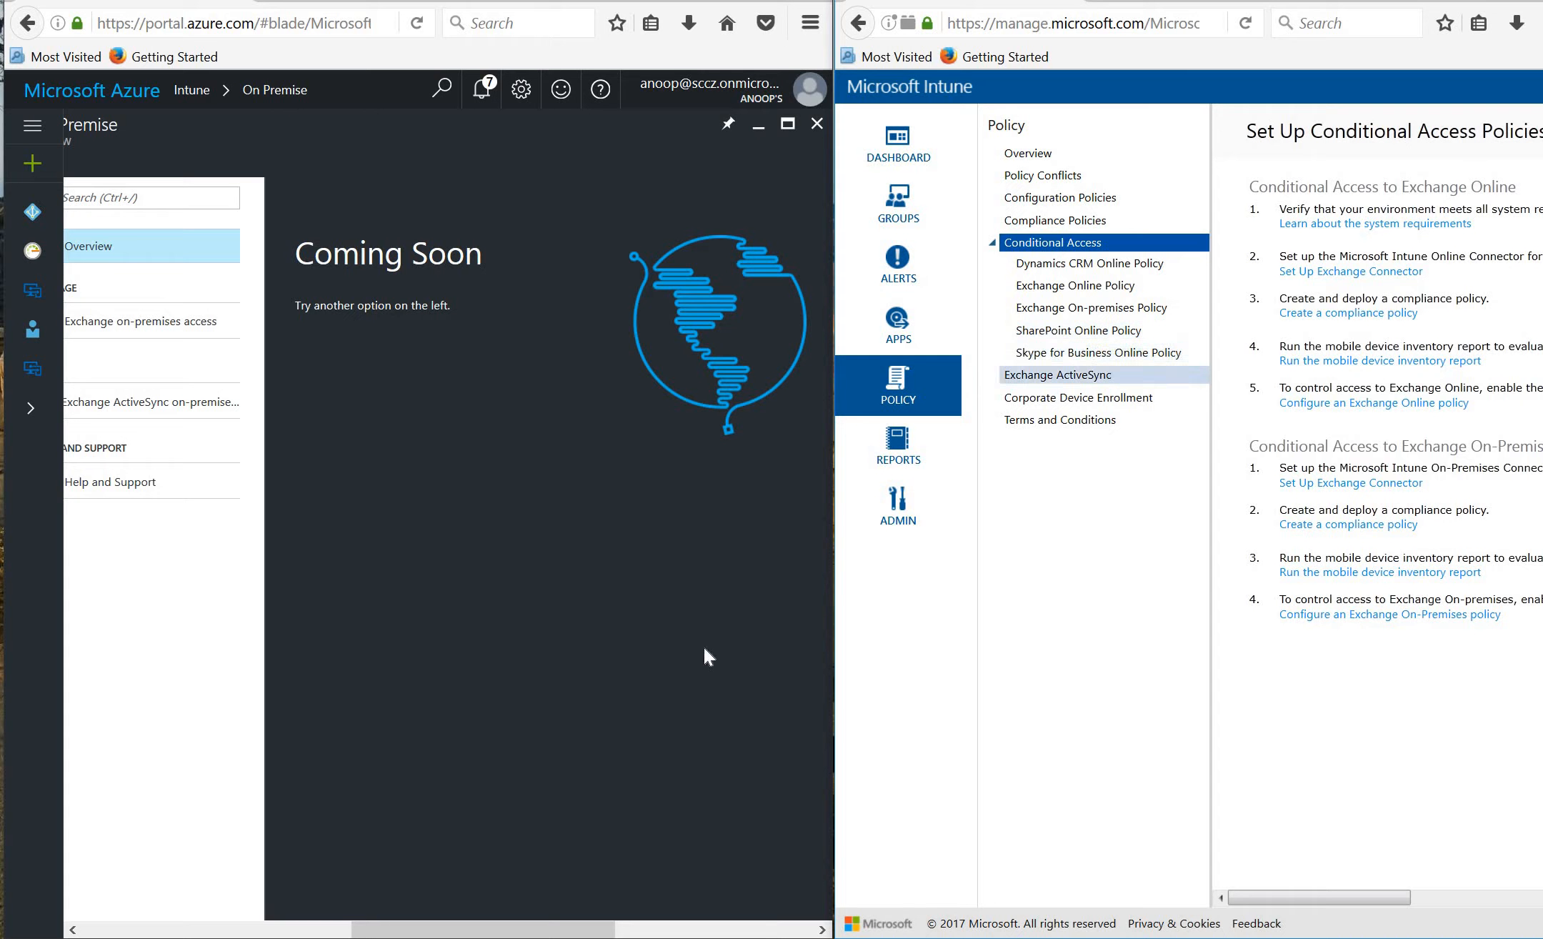
click(545, 931)
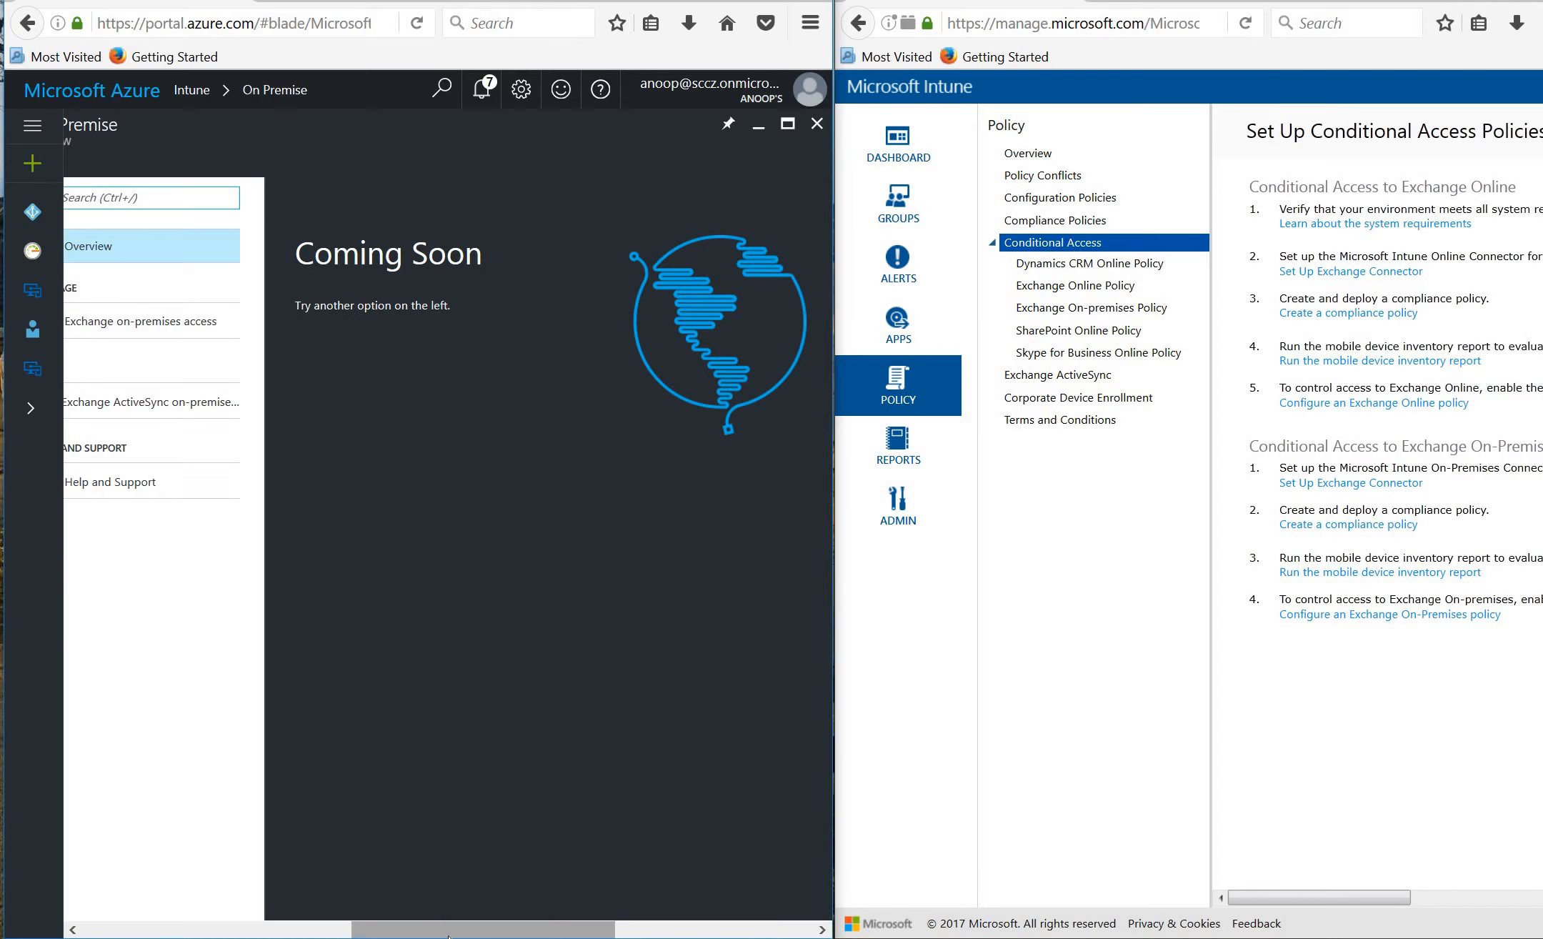
drag(452, 931, 298, 934)
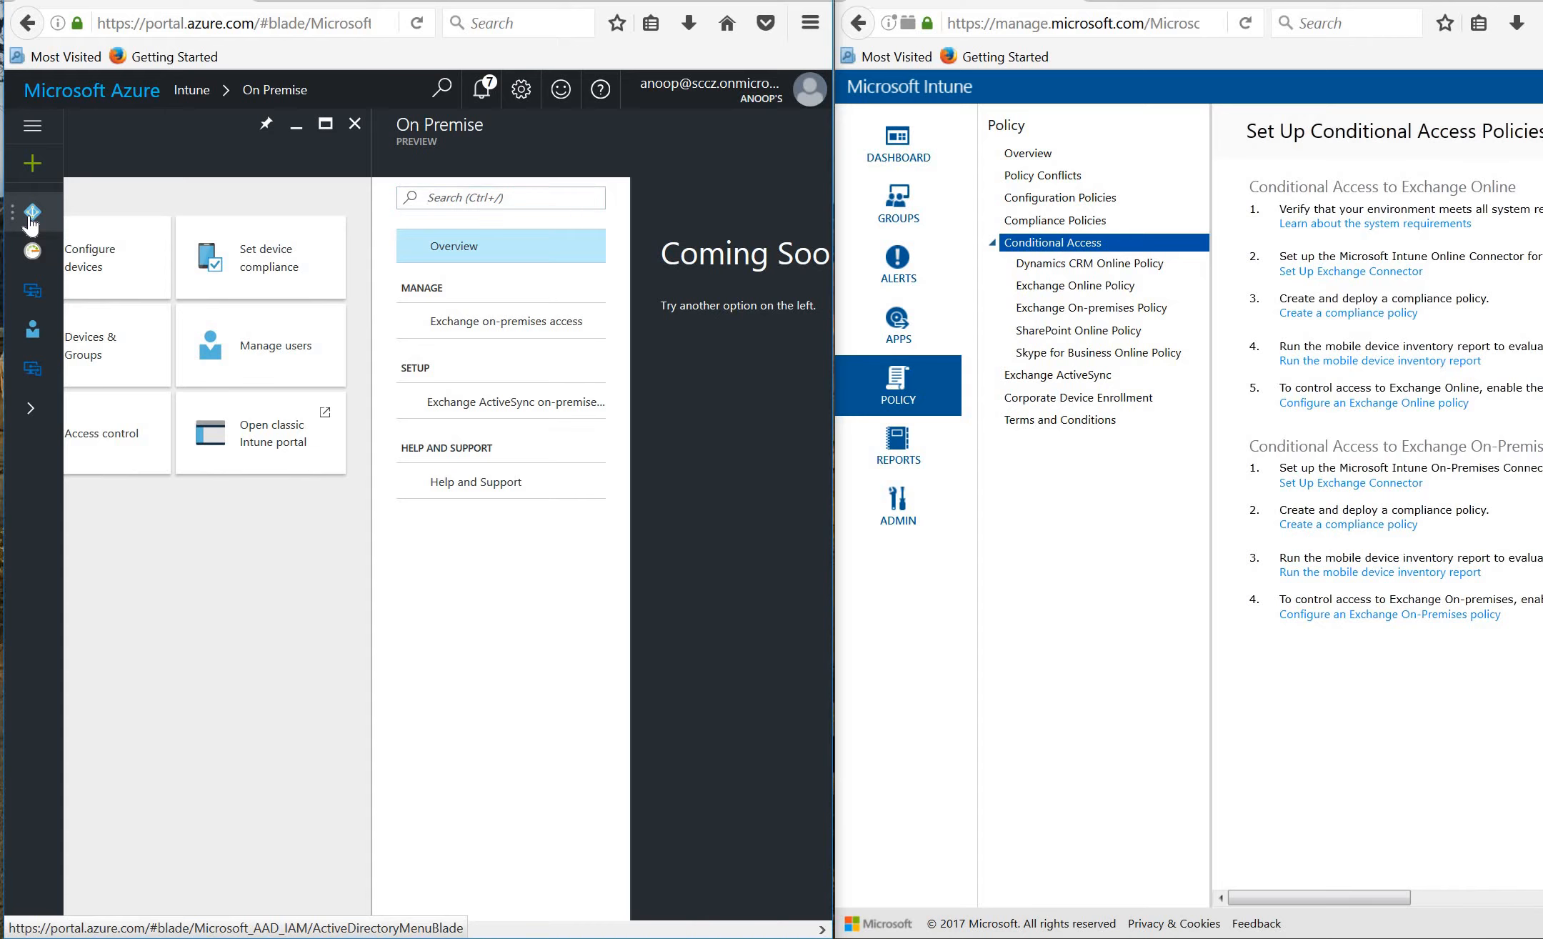
Add a new blank policy from Azure Active Directory's Conditional access list.
click(30, 225)
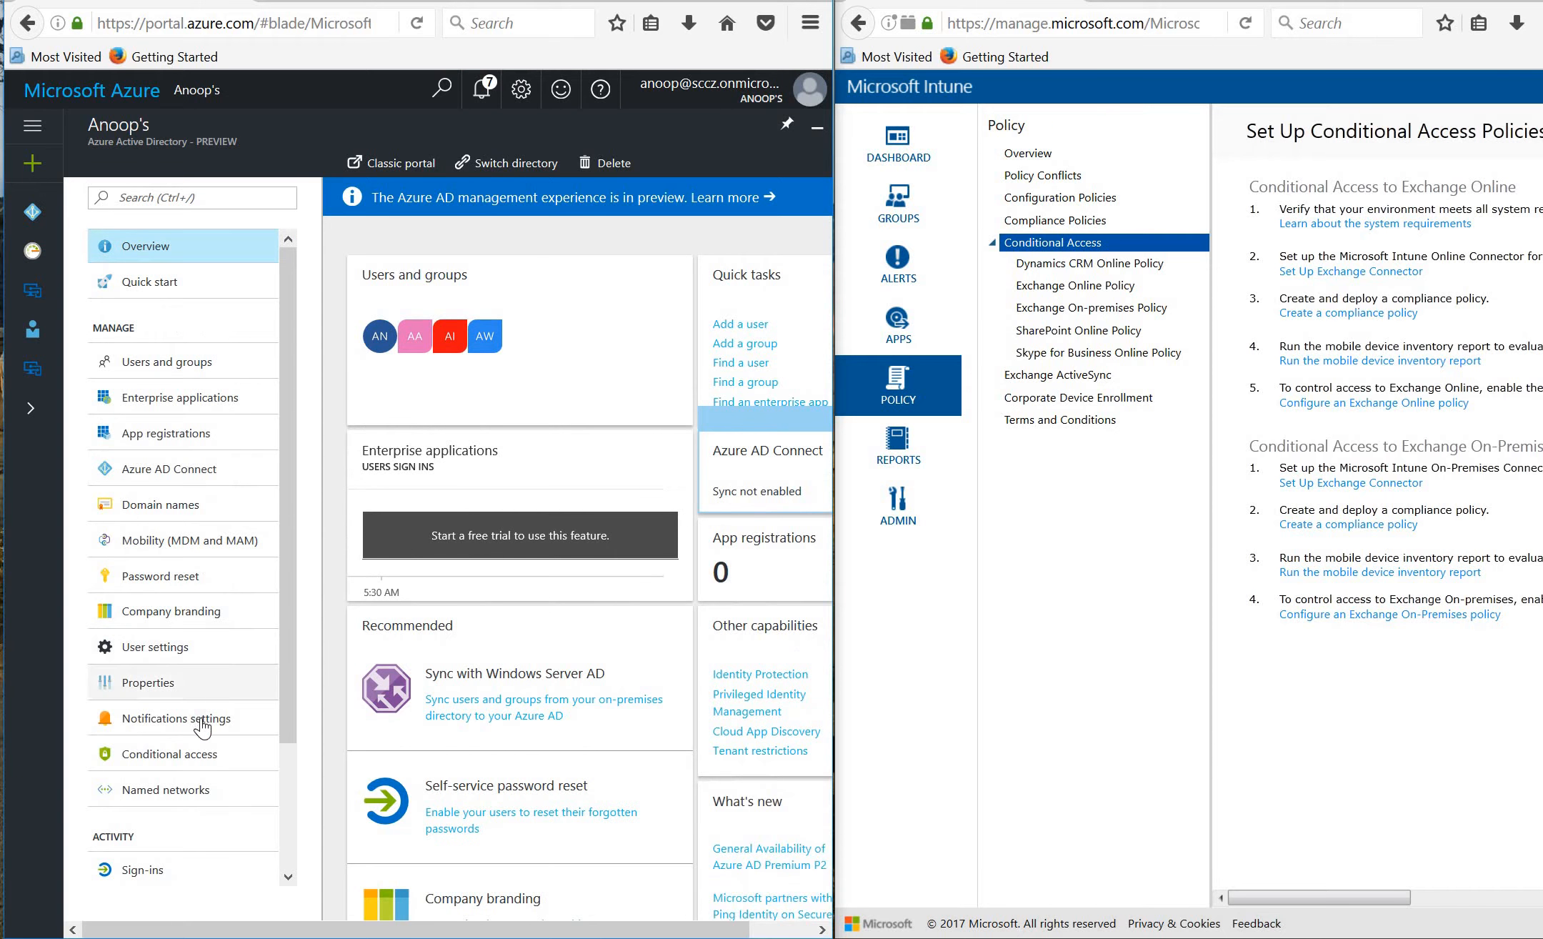
click(194, 758)
click(193, 758)
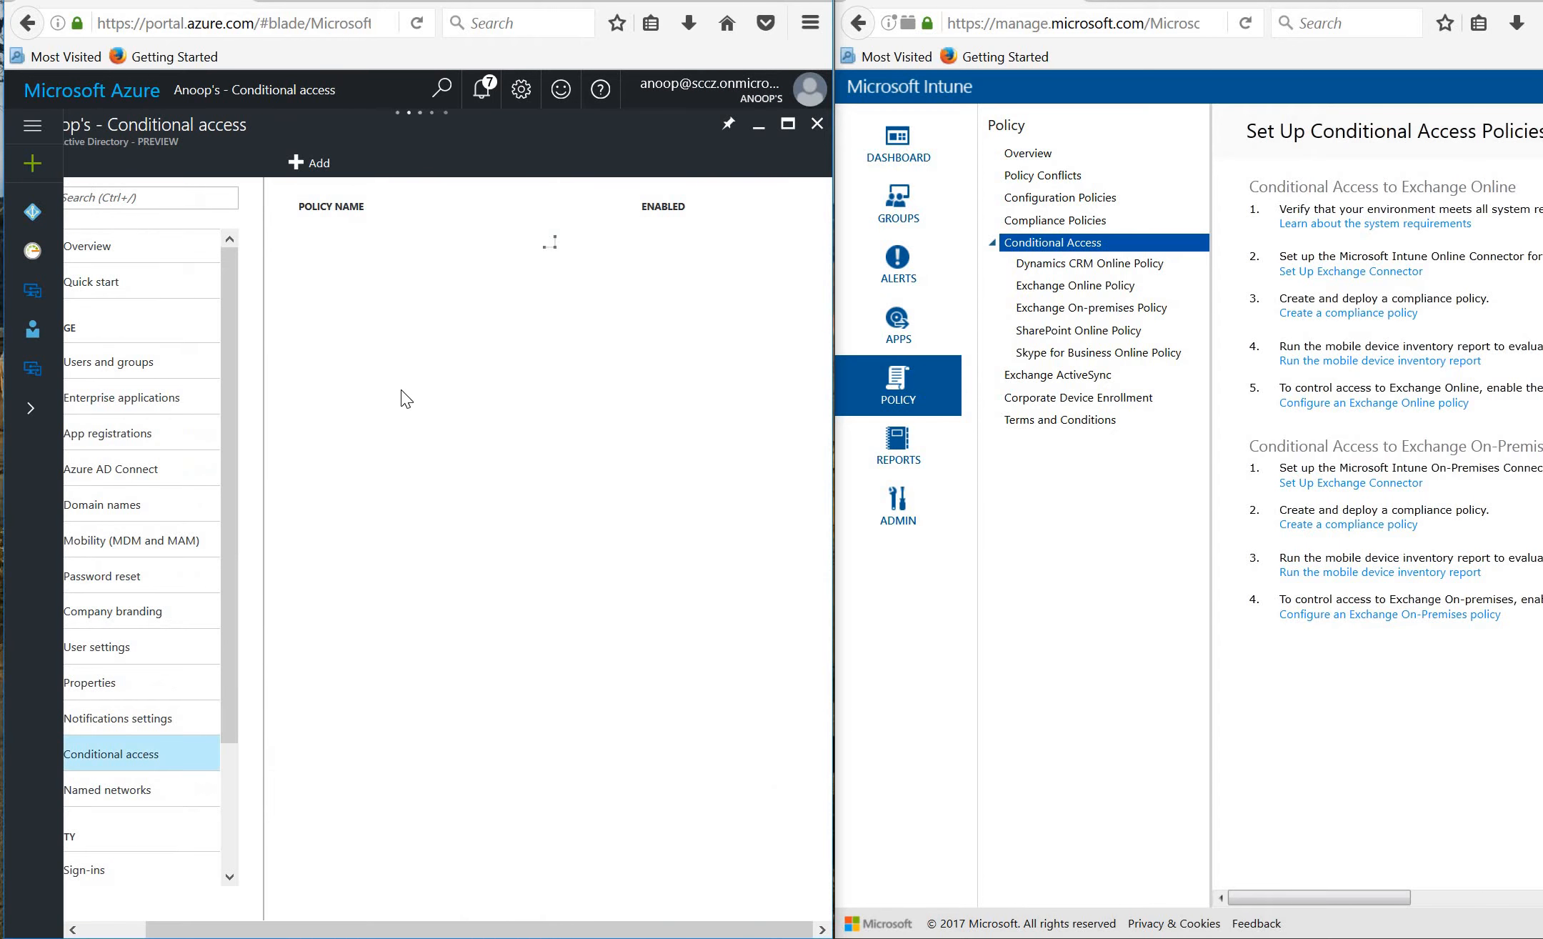
click(322, 169)
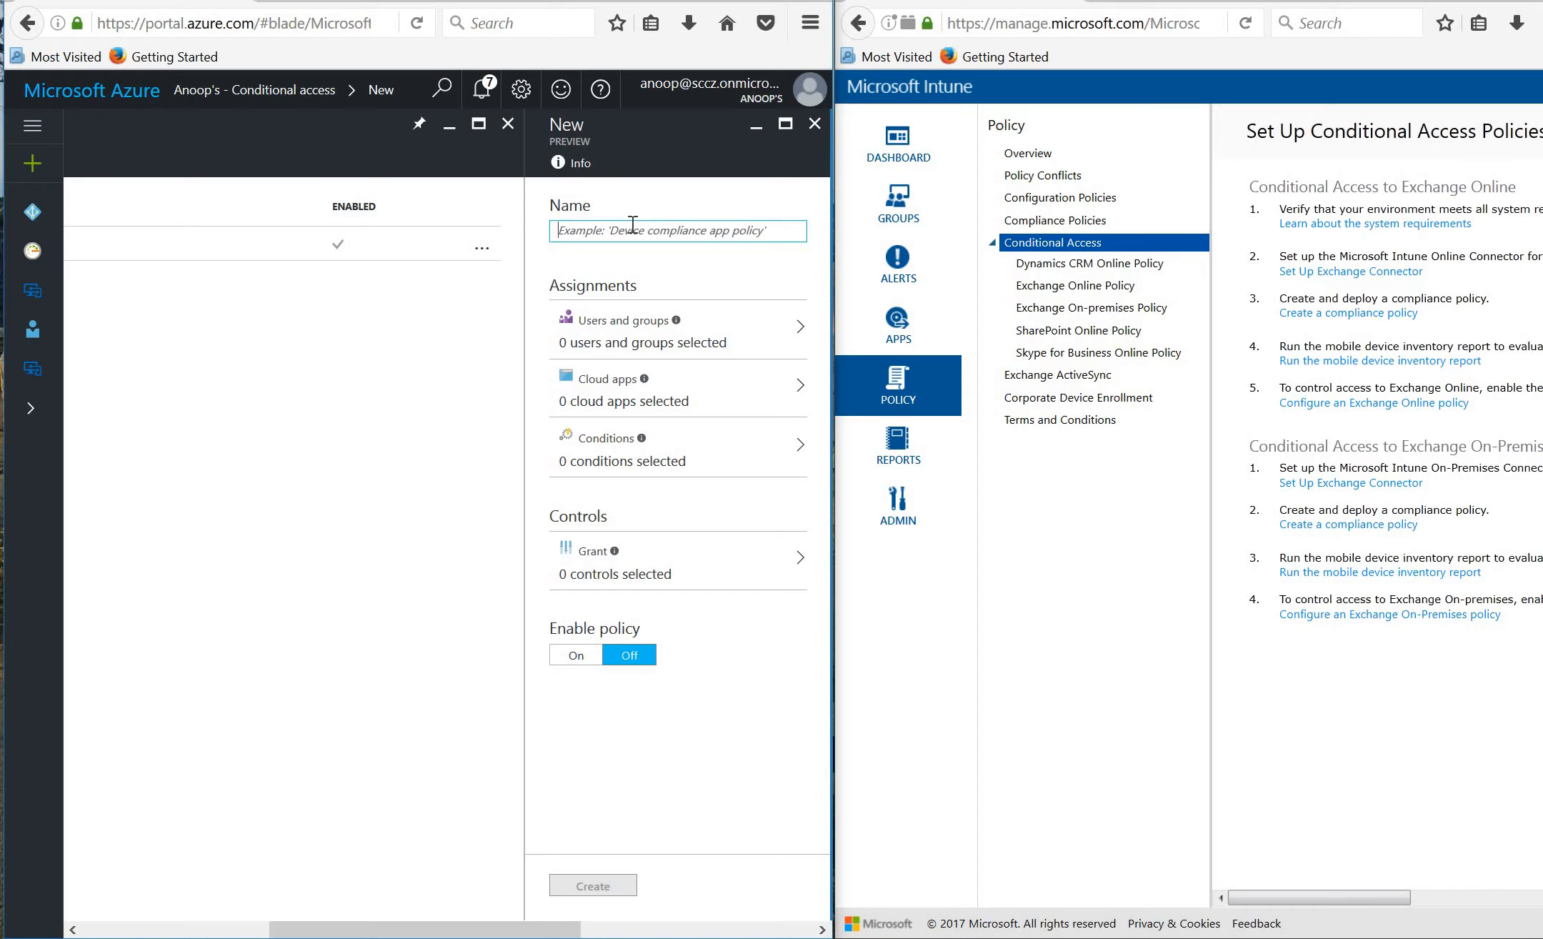
Name the policy IOS and assign it to All users.
text(IOS)
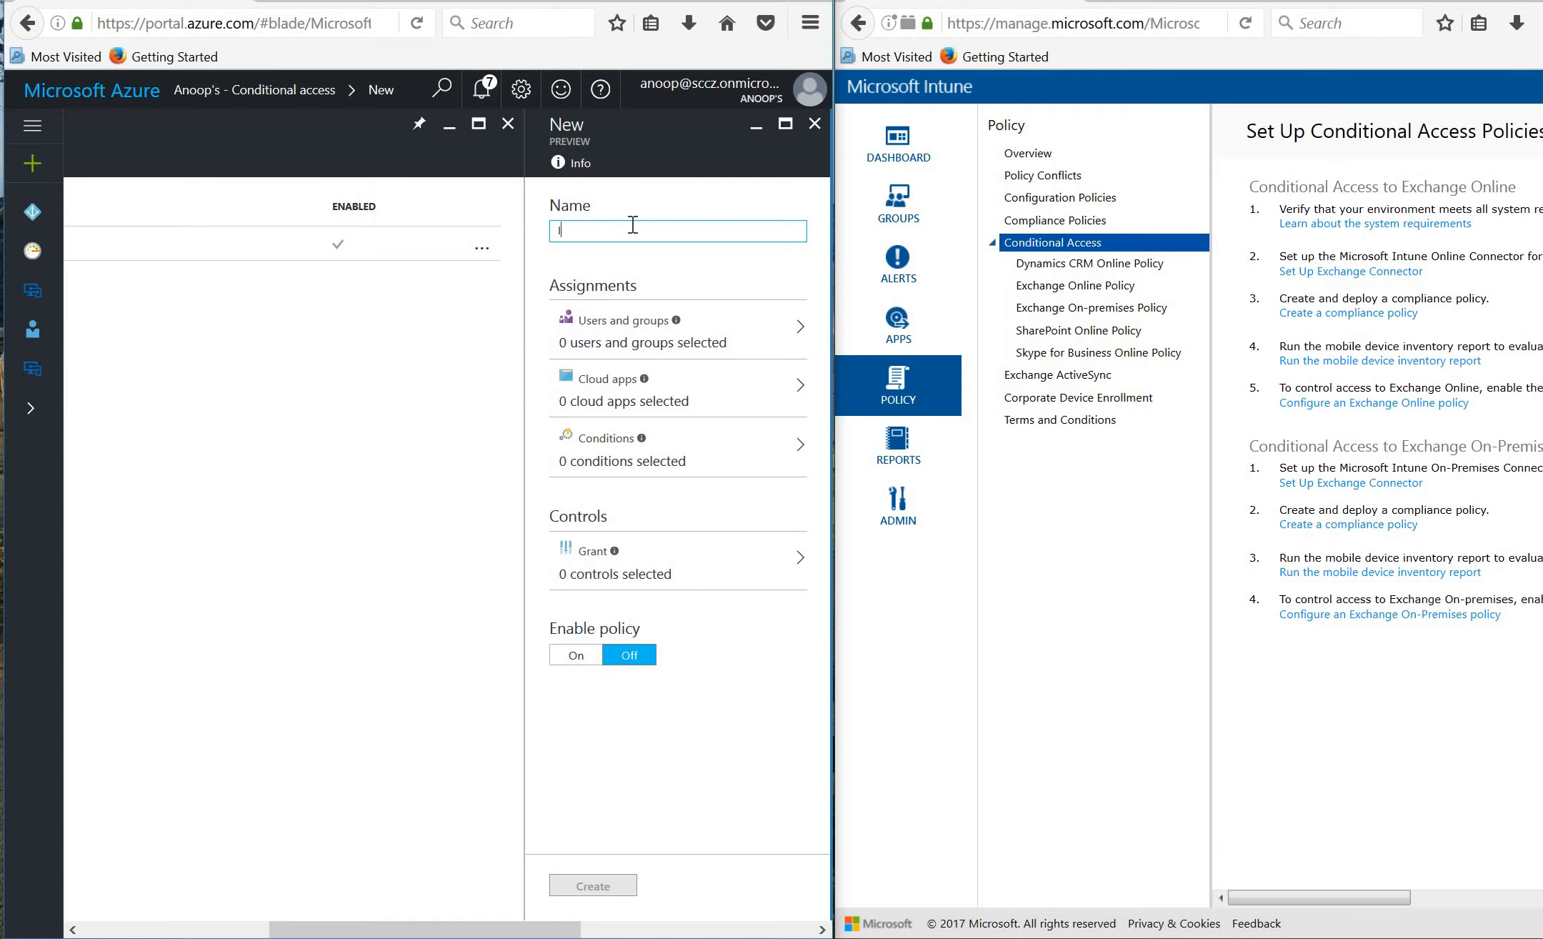
click(655, 343)
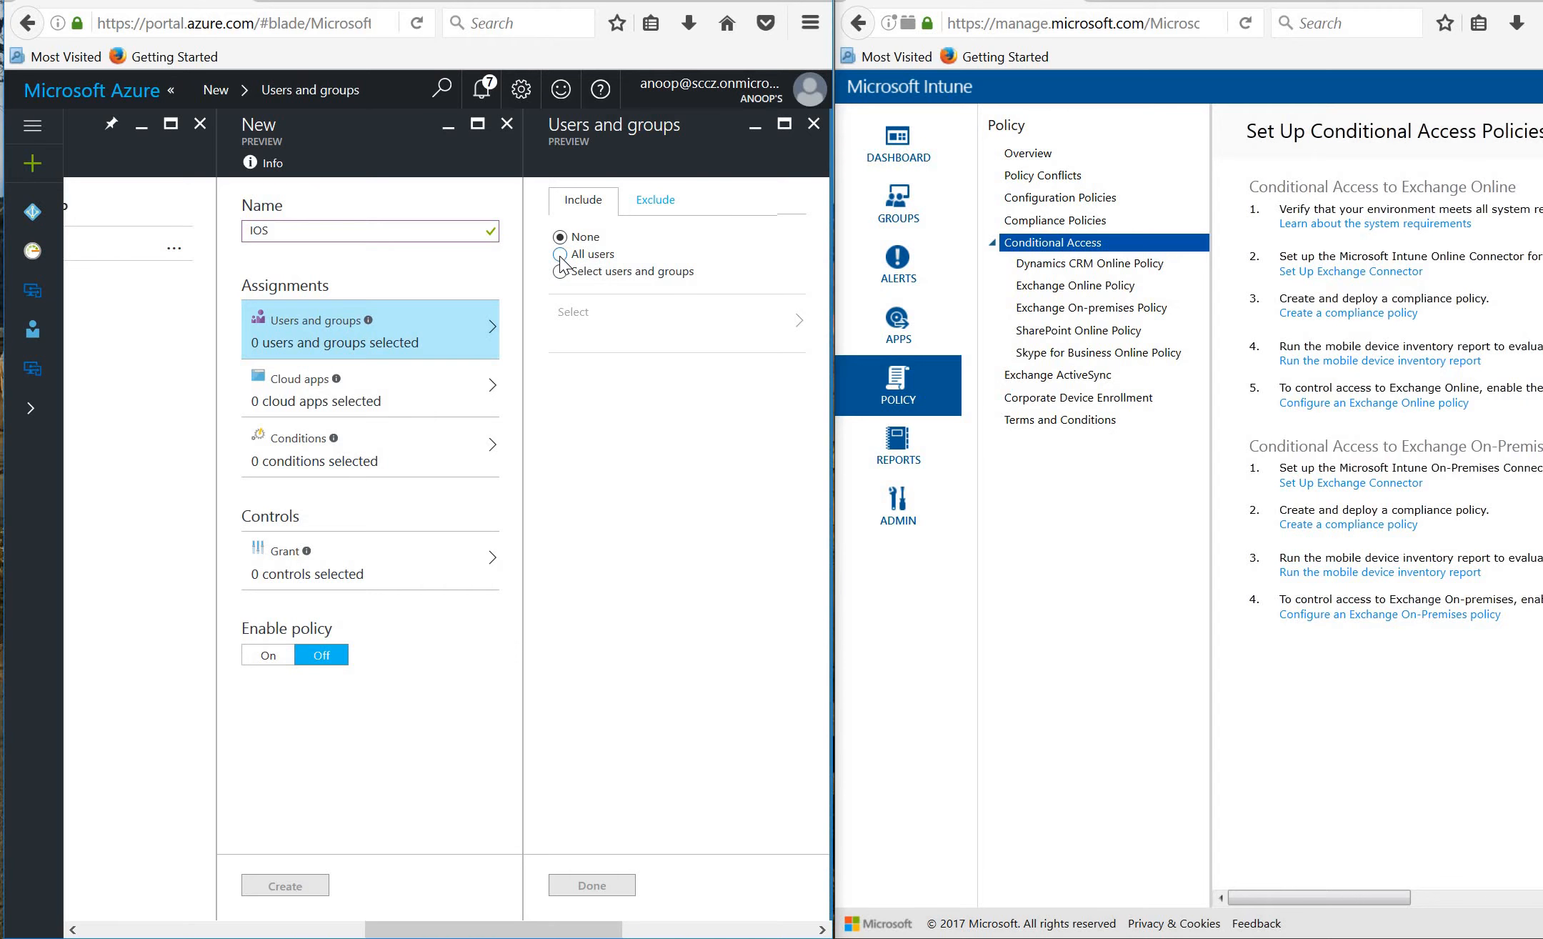
click(560, 254)
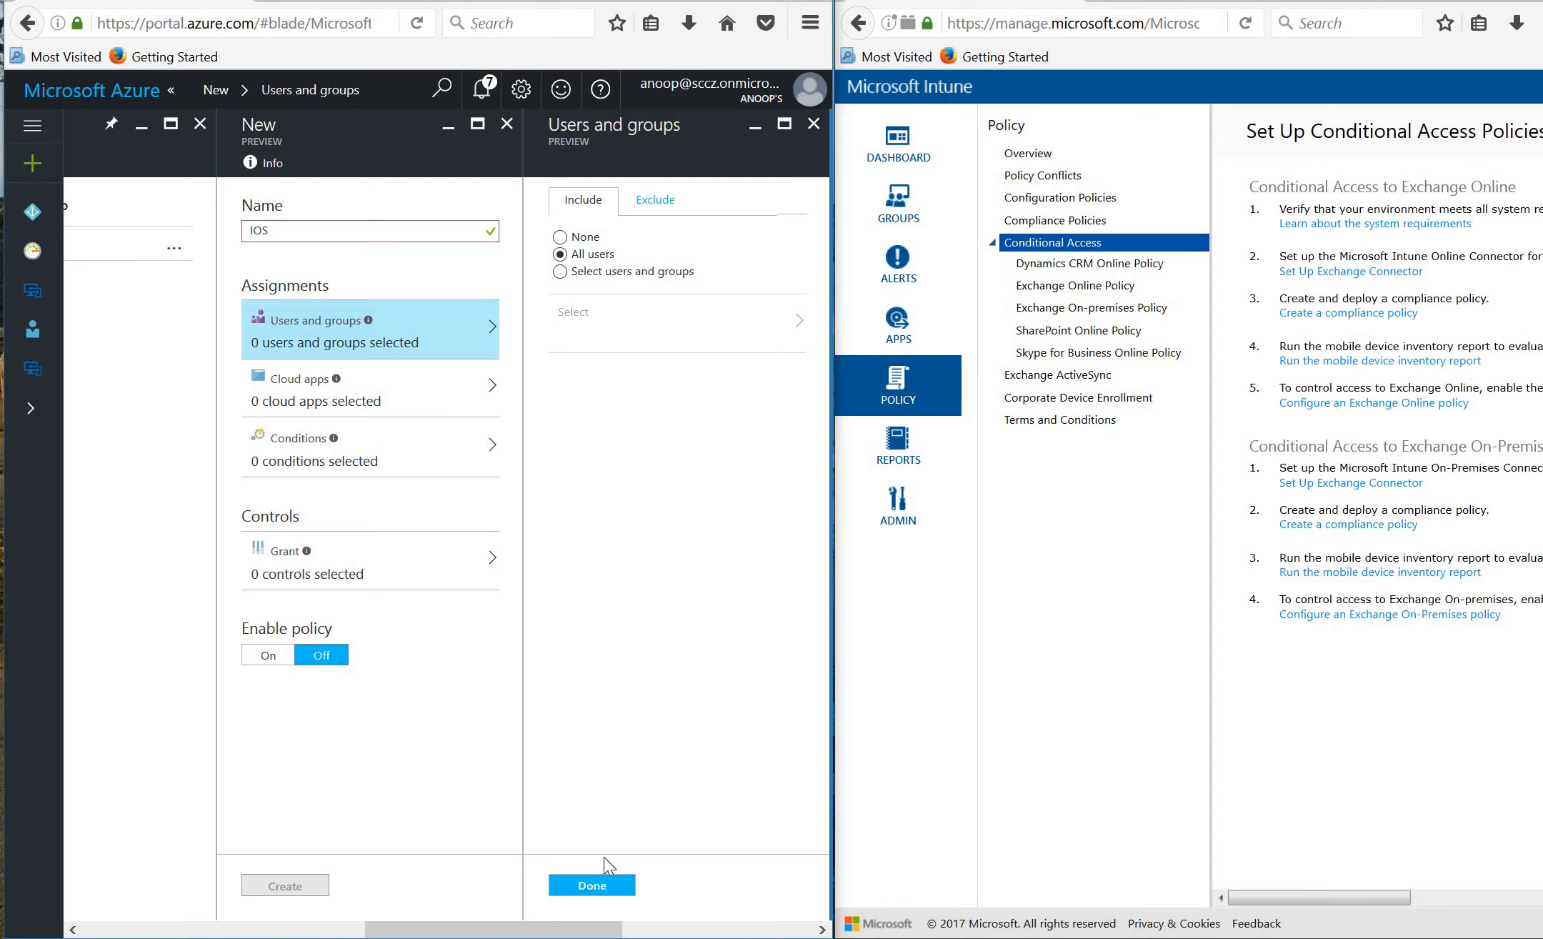
click(390, 409)
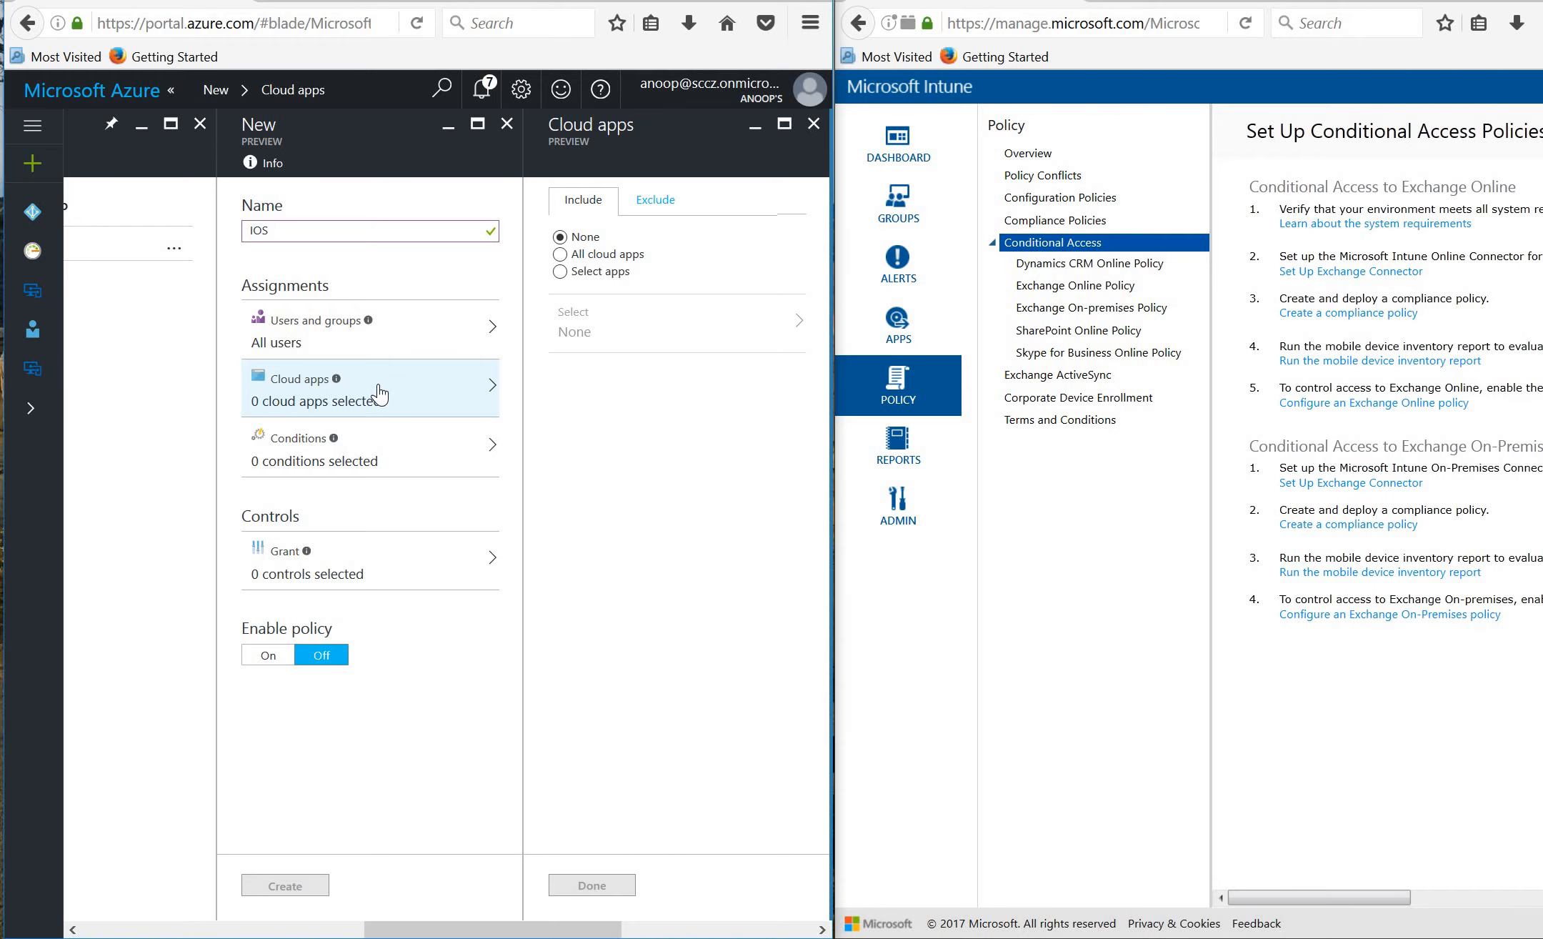
Select four Office 365 cloud apps, including Exchange Online, Yammer and SharePoint Online.
click(560, 272)
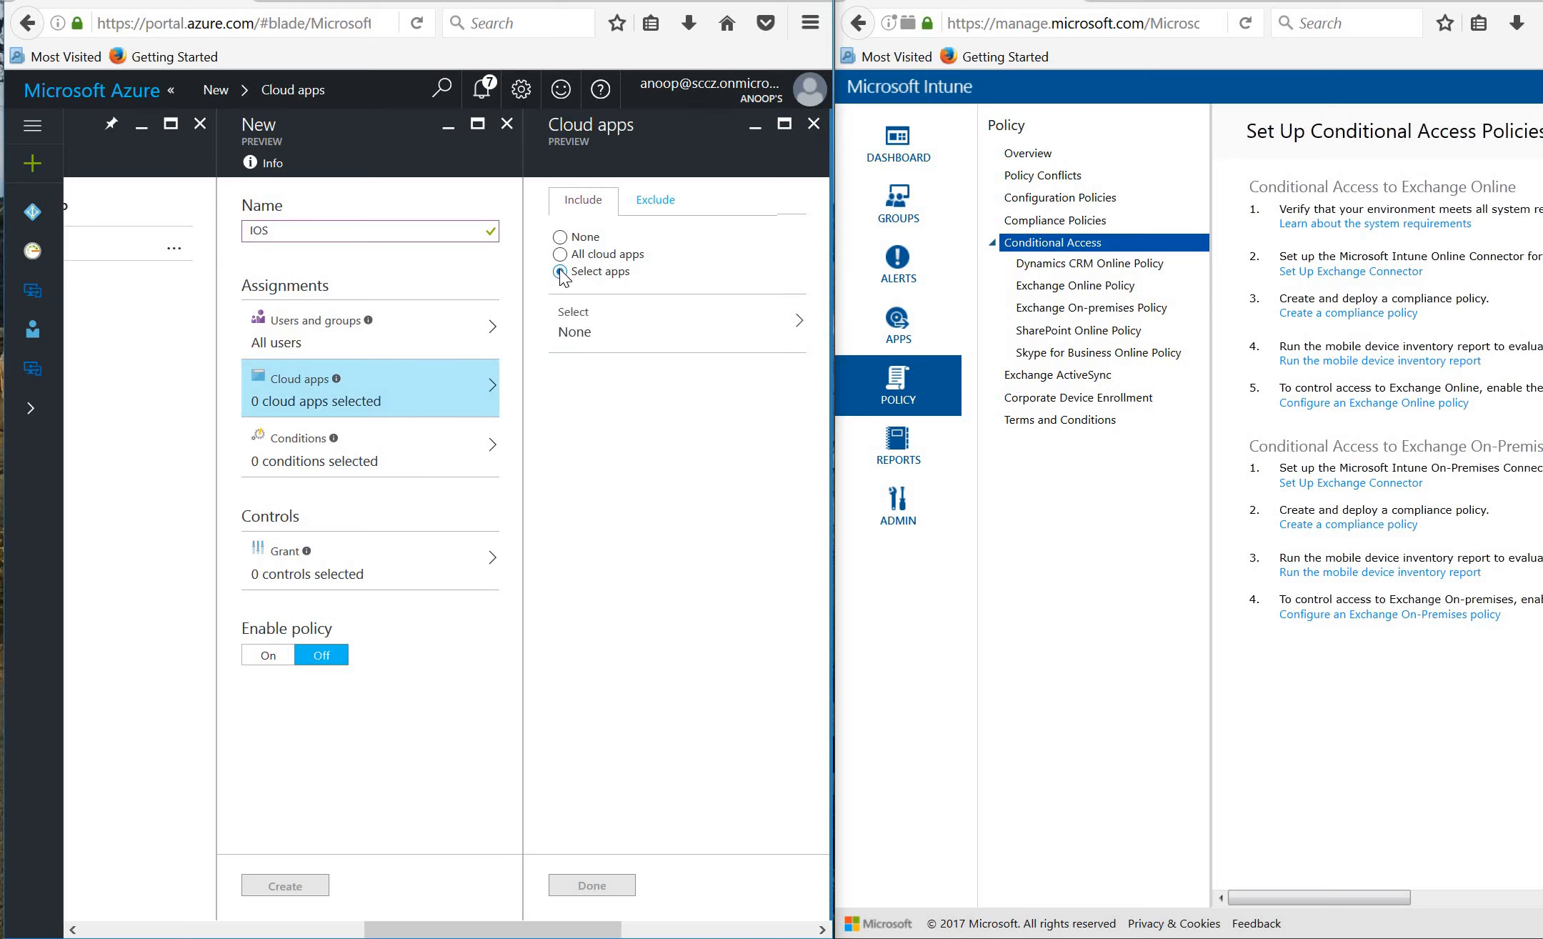
click(639, 323)
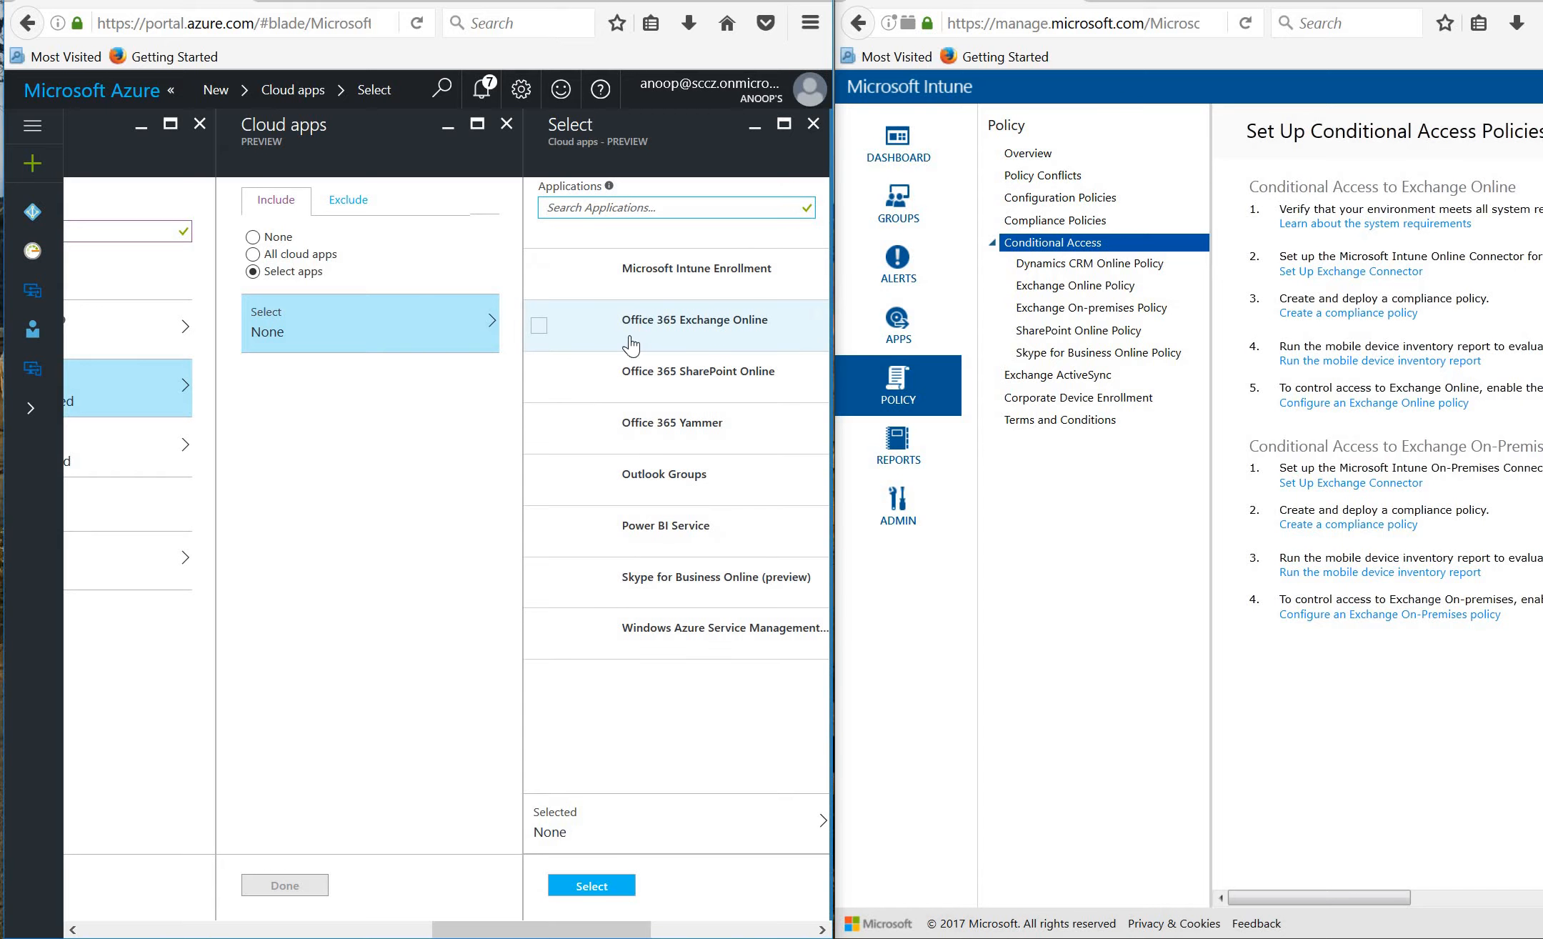
click(539, 327)
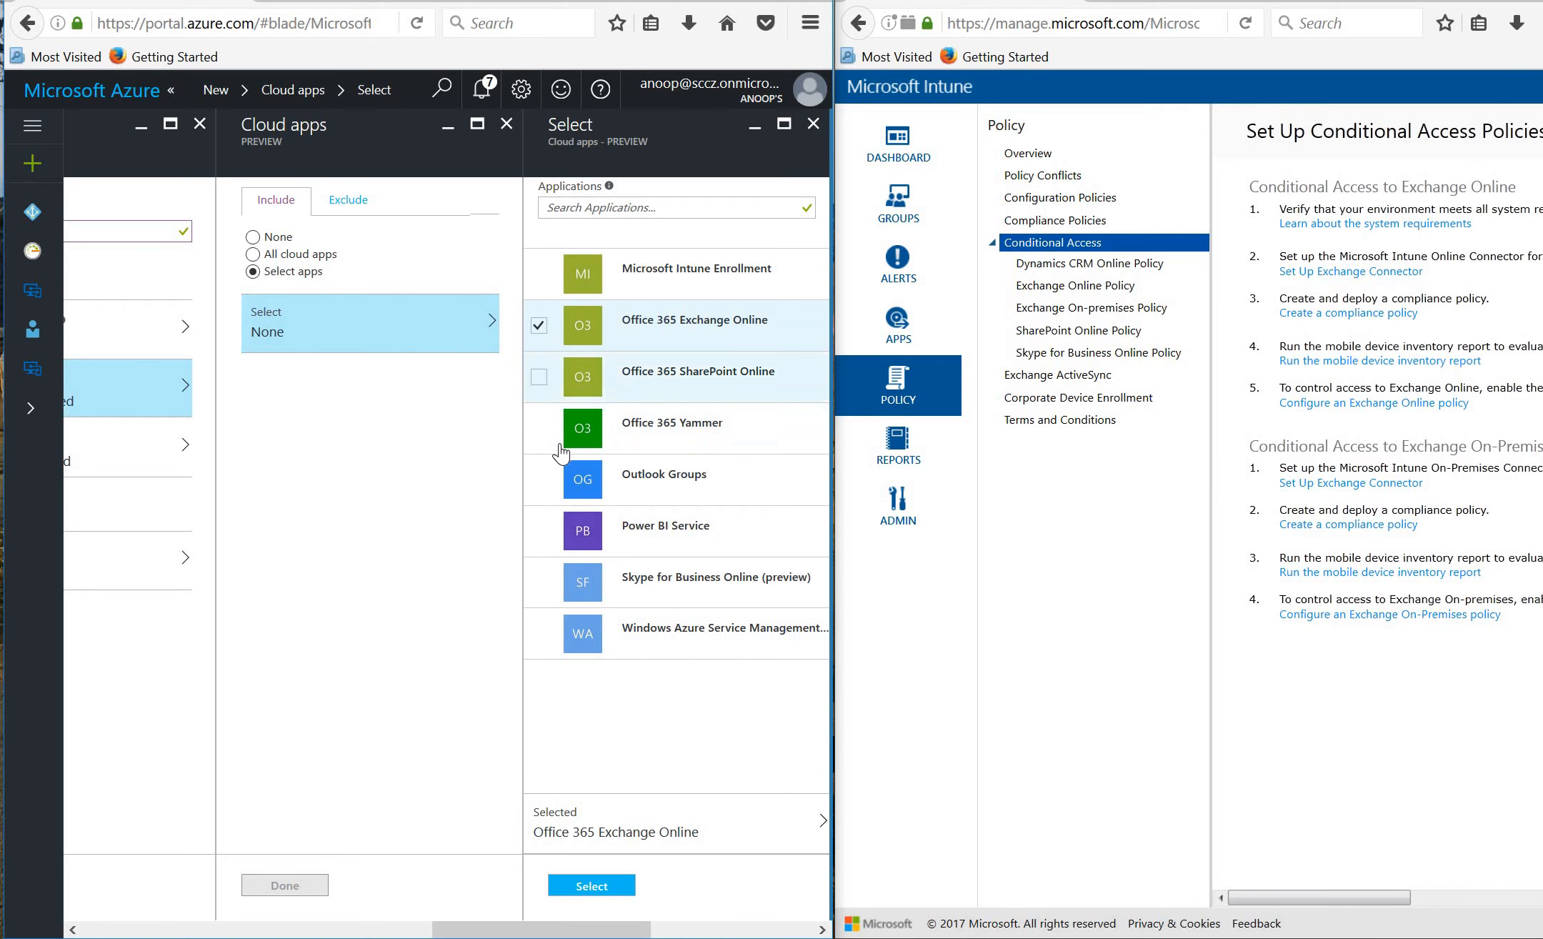
click(544, 428)
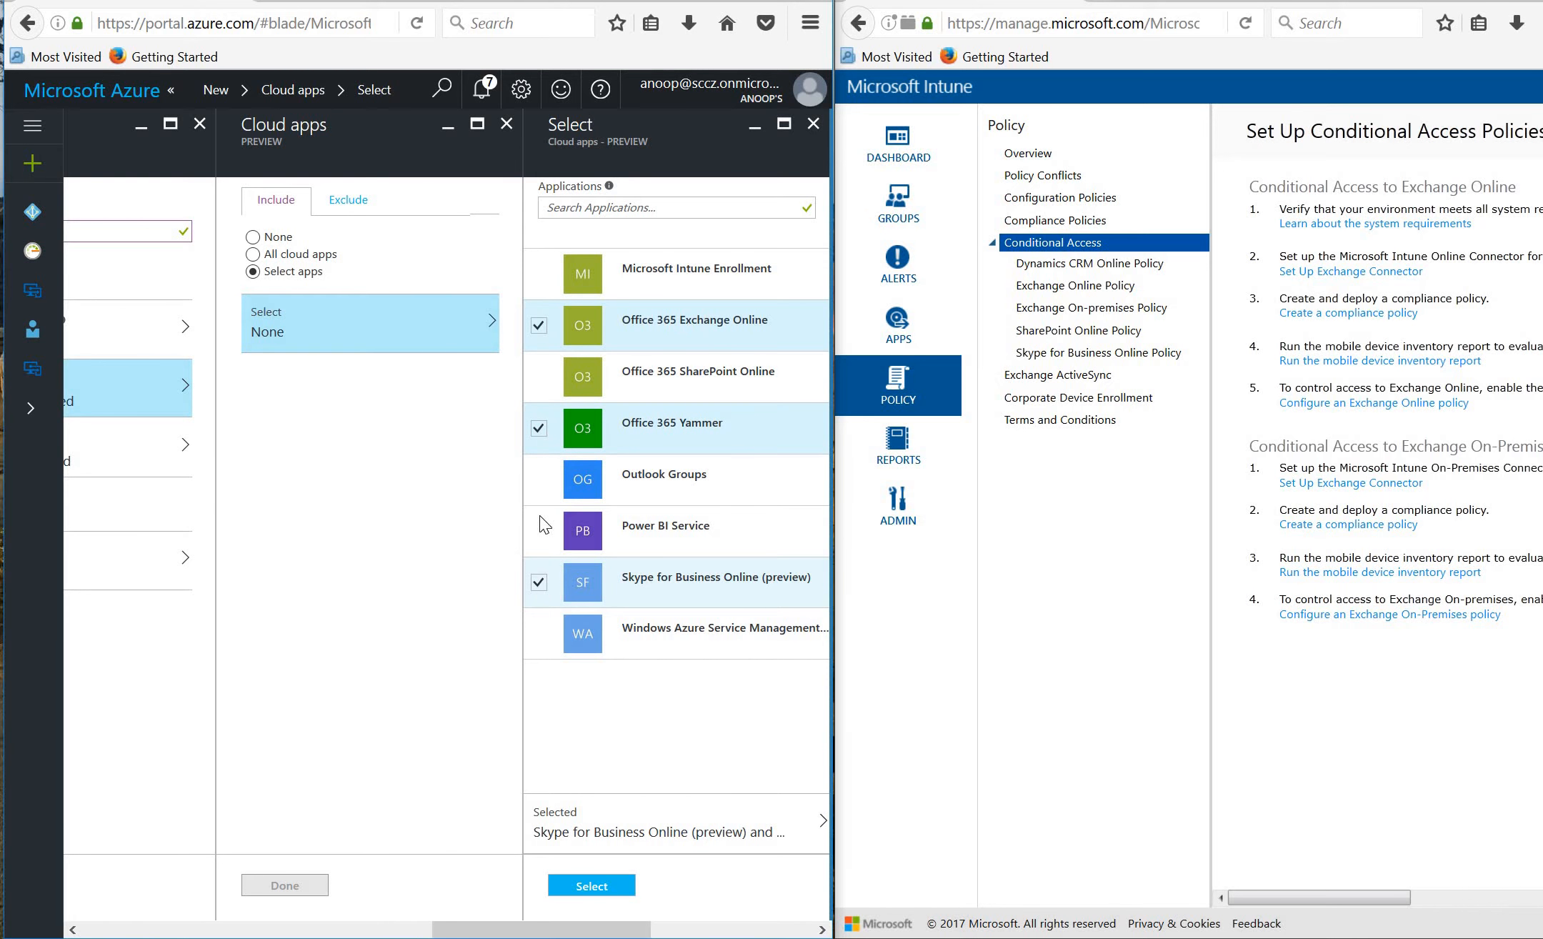
click(542, 376)
click(595, 884)
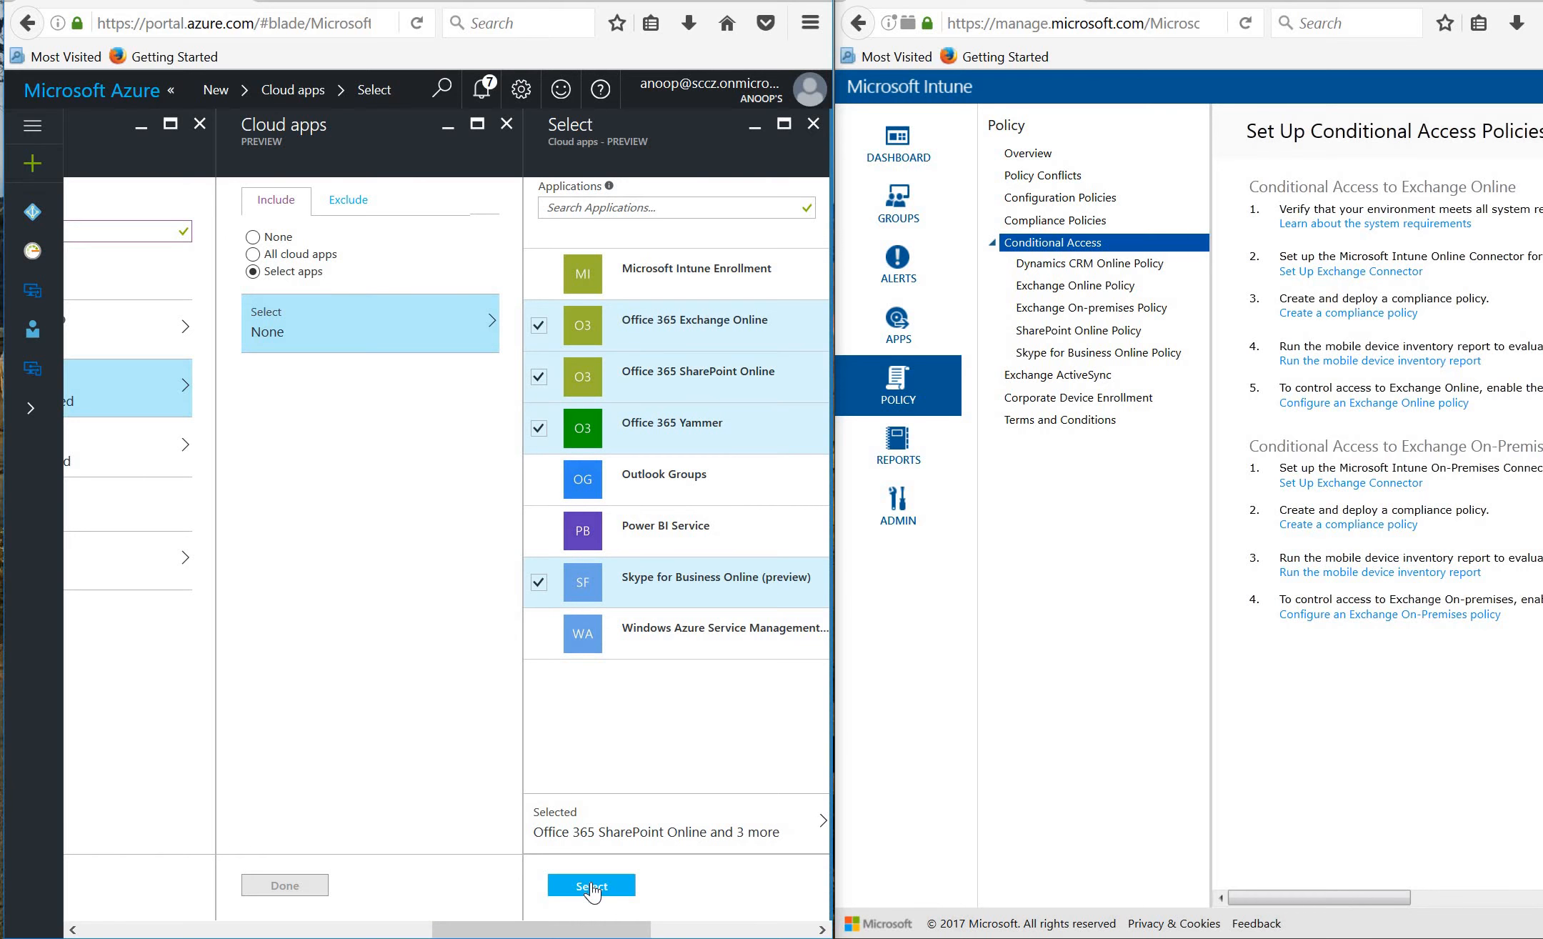
click(298, 886)
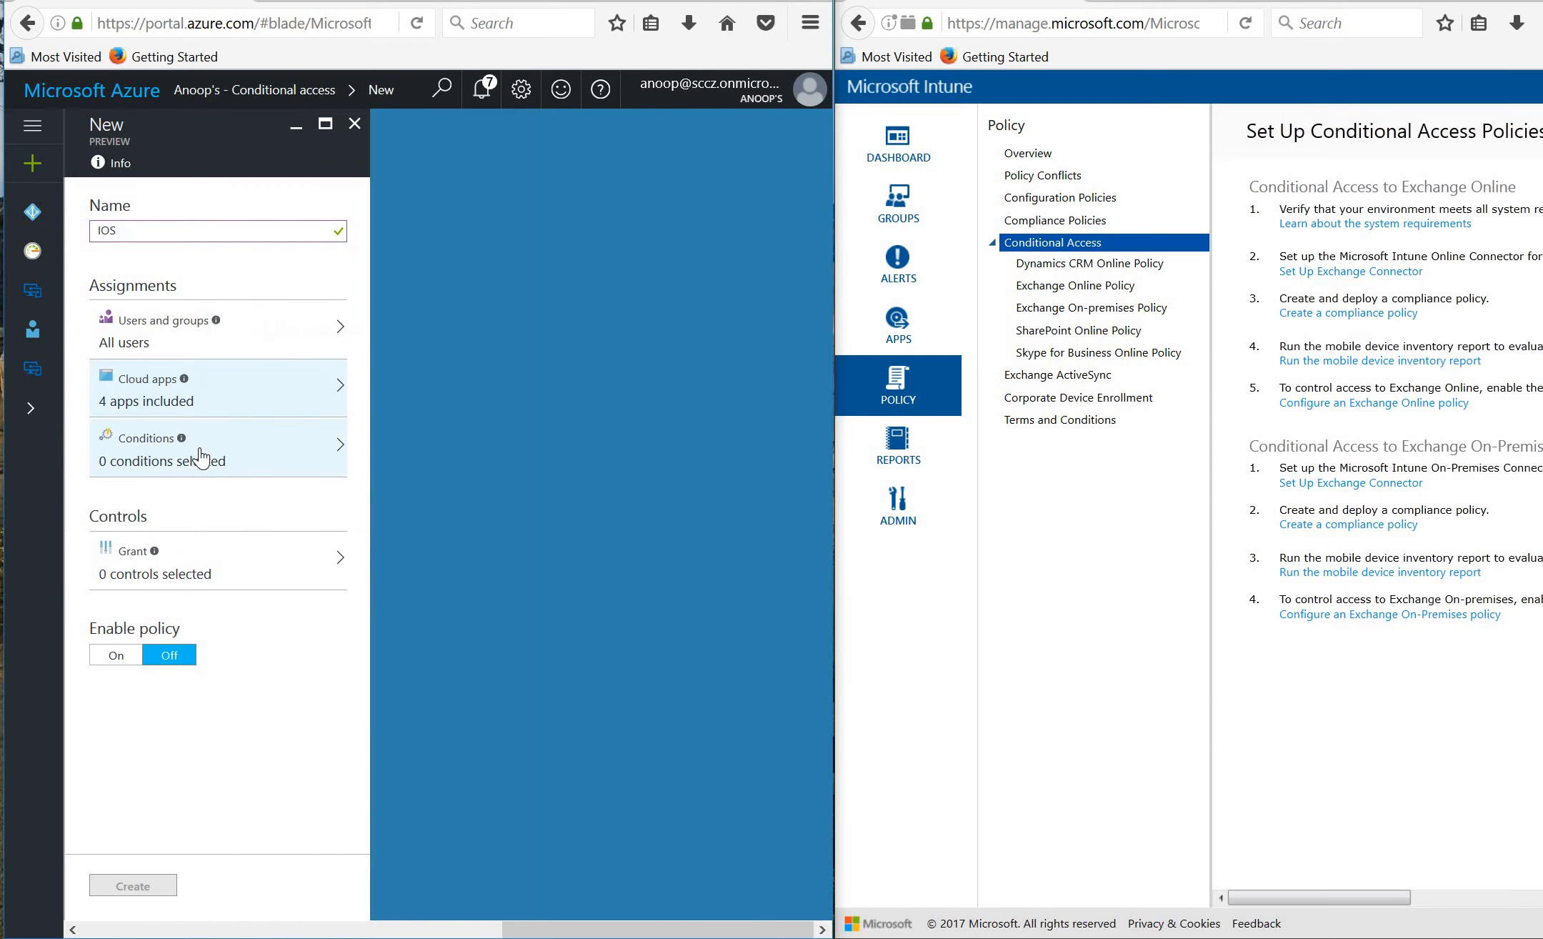
In the policy's conditions, set sign-in risk to High.
click(201, 457)
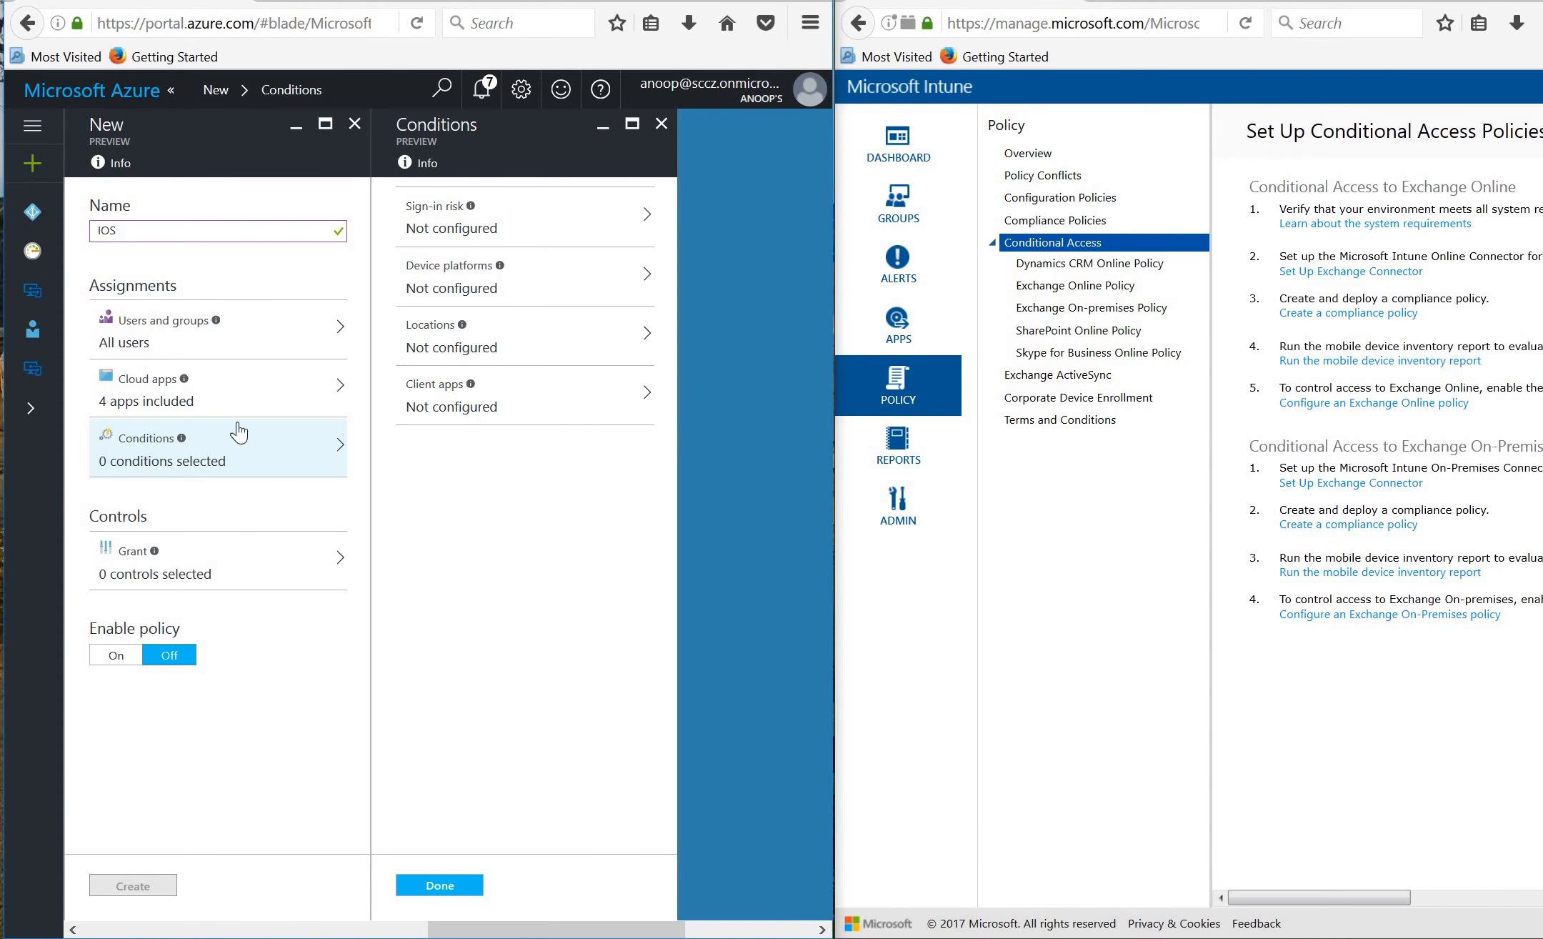
click(488, 227)
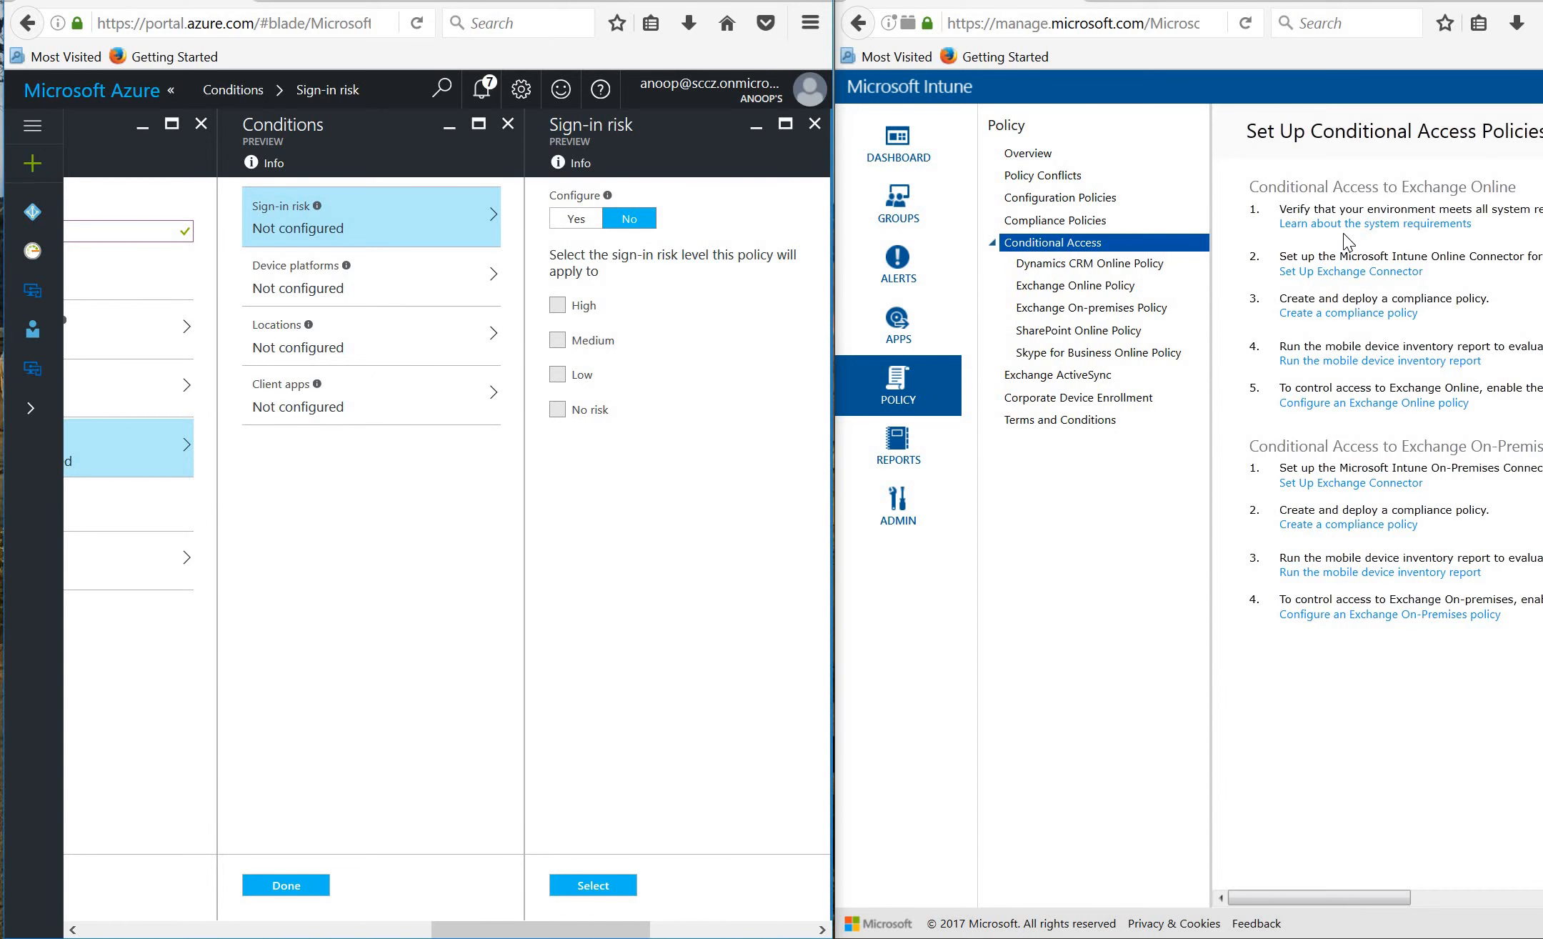
click(571, 222)
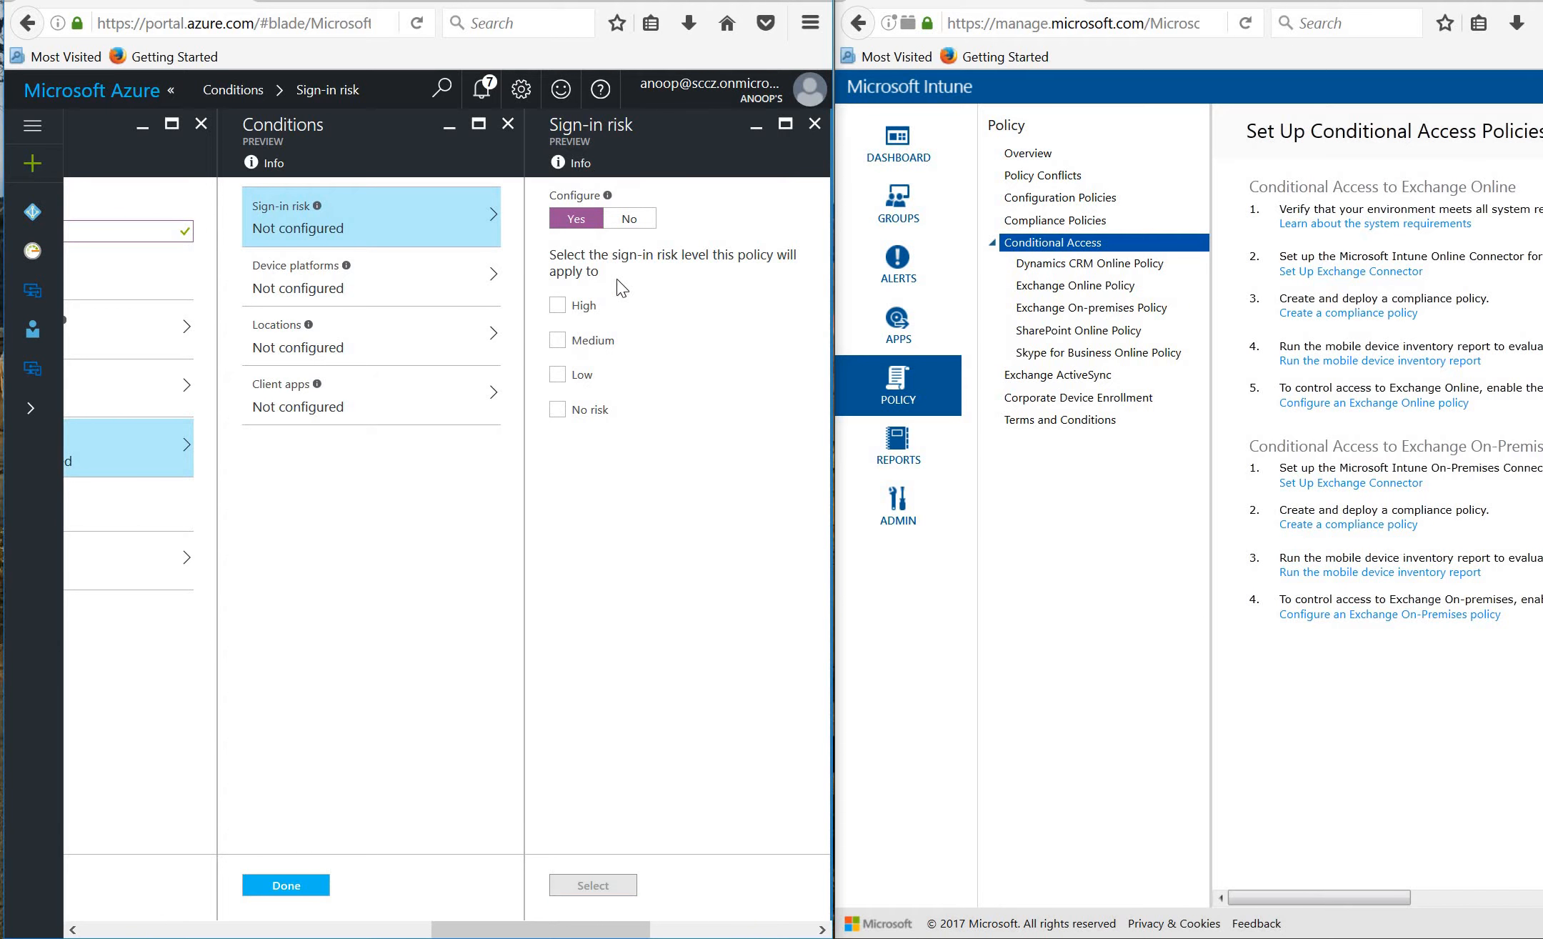
click(558, 305)
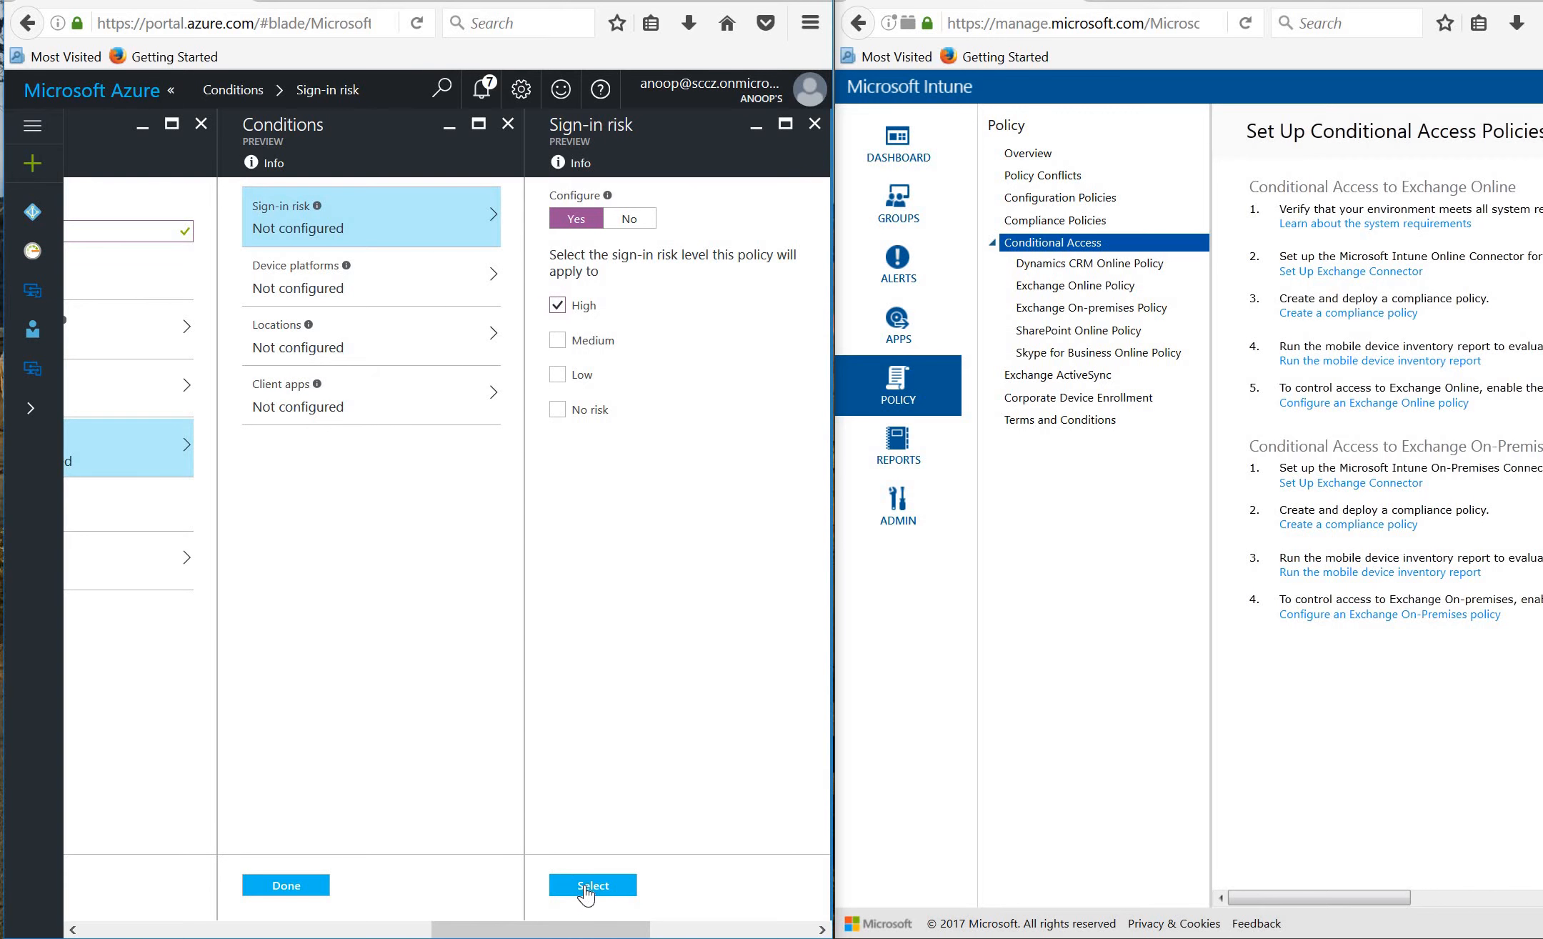
click(364, 289)
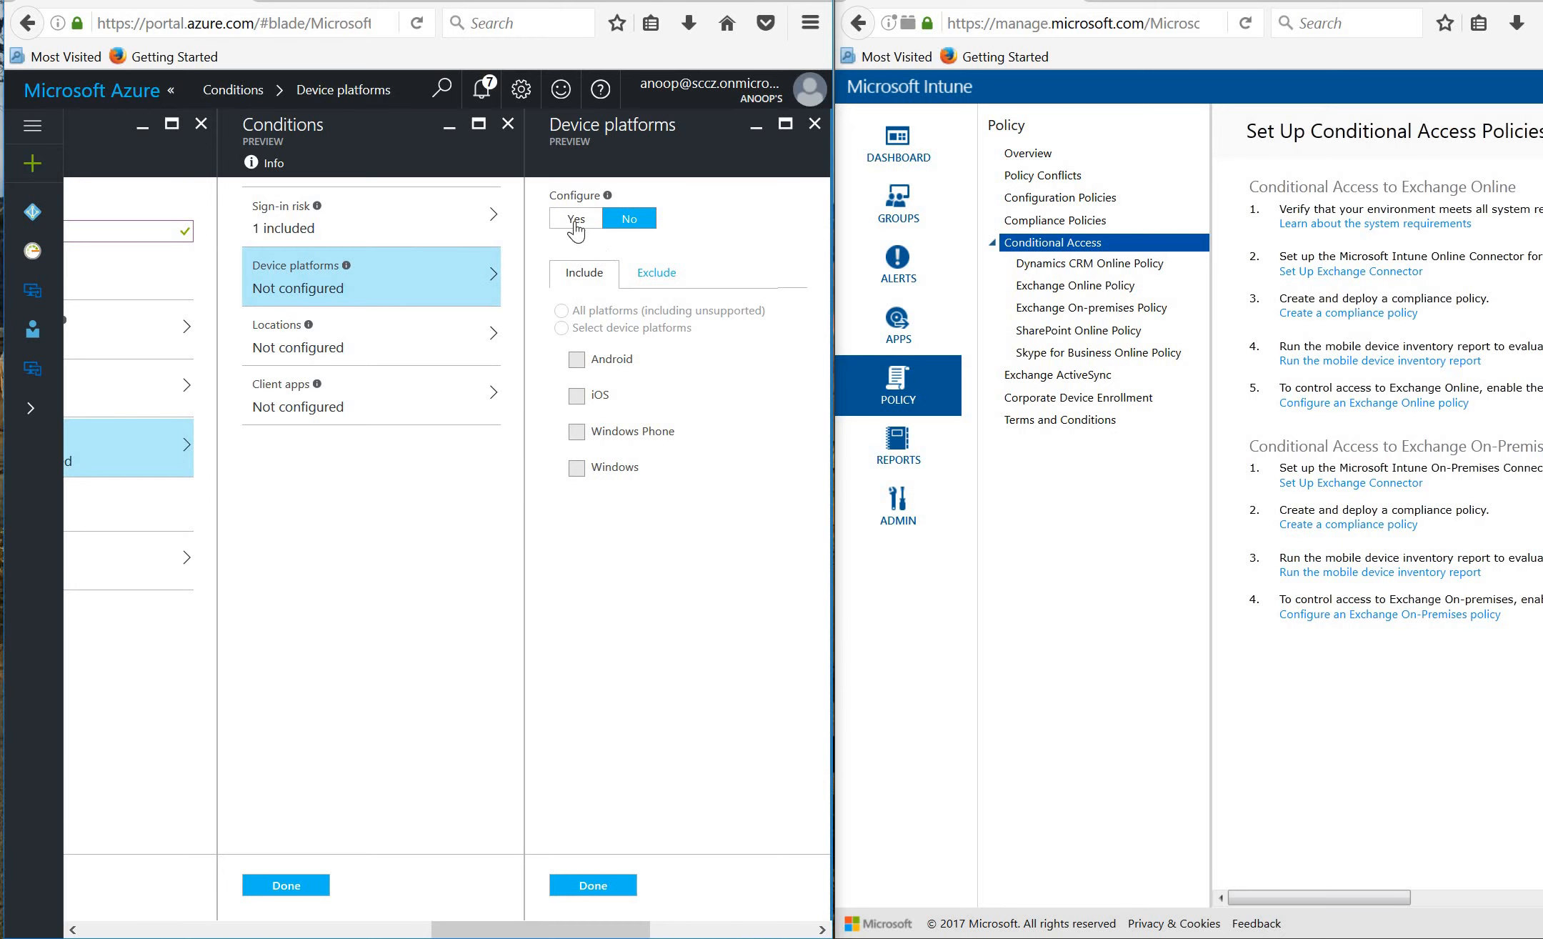
Limit device platforms to iOS, check locations and client apps, and finish with two conditions.
click(576, 227)
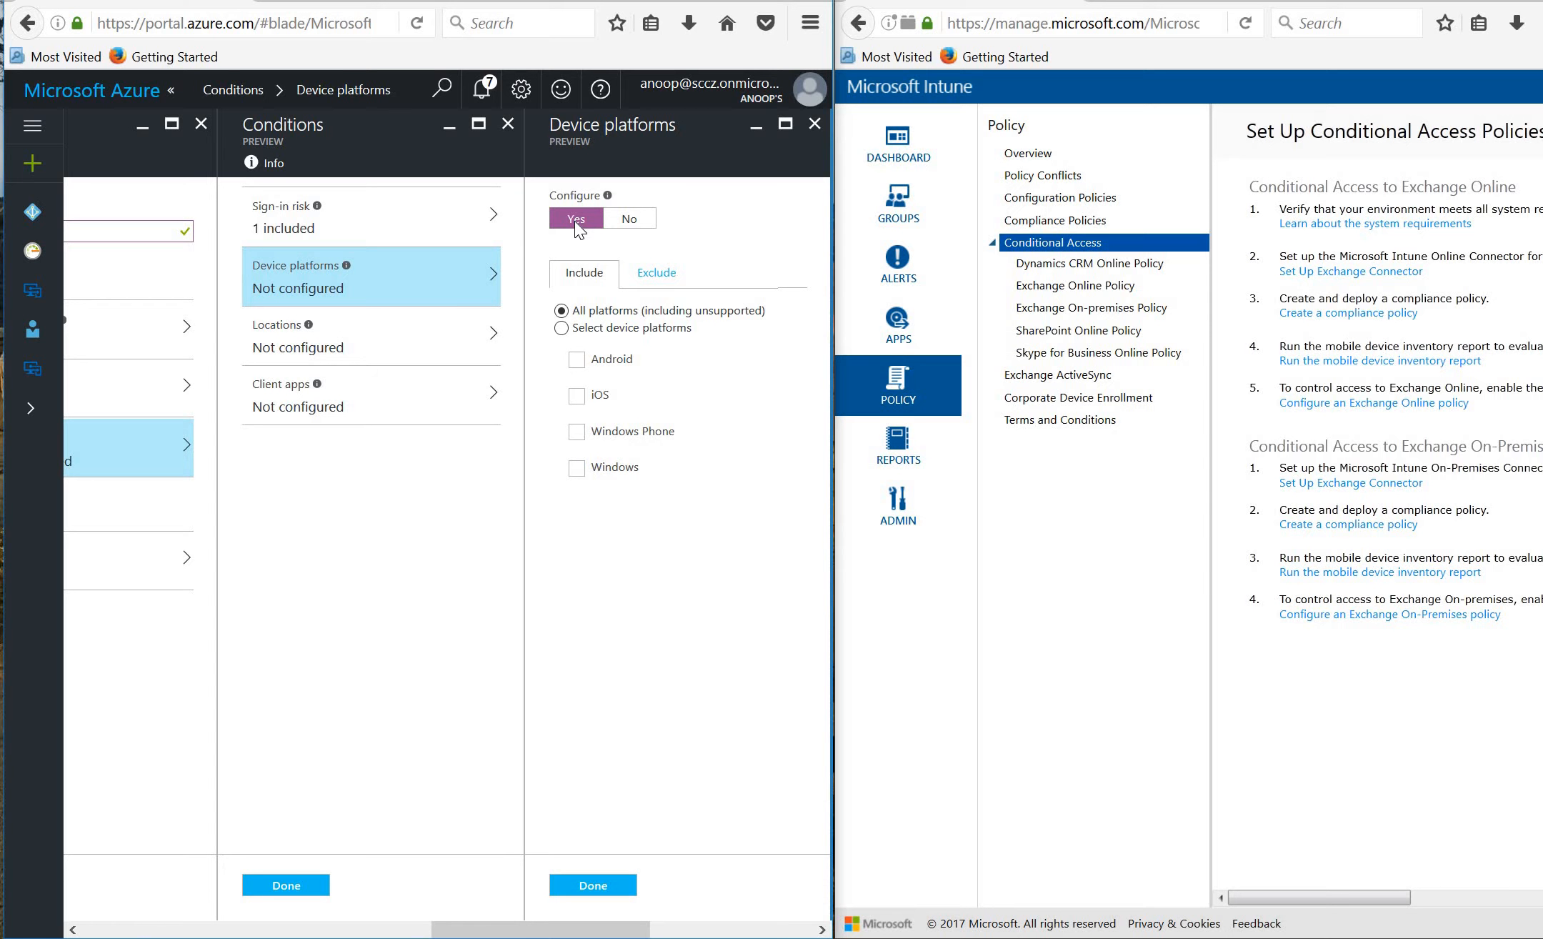
click(577, 395)
click(593, 883)
click(396, 354)
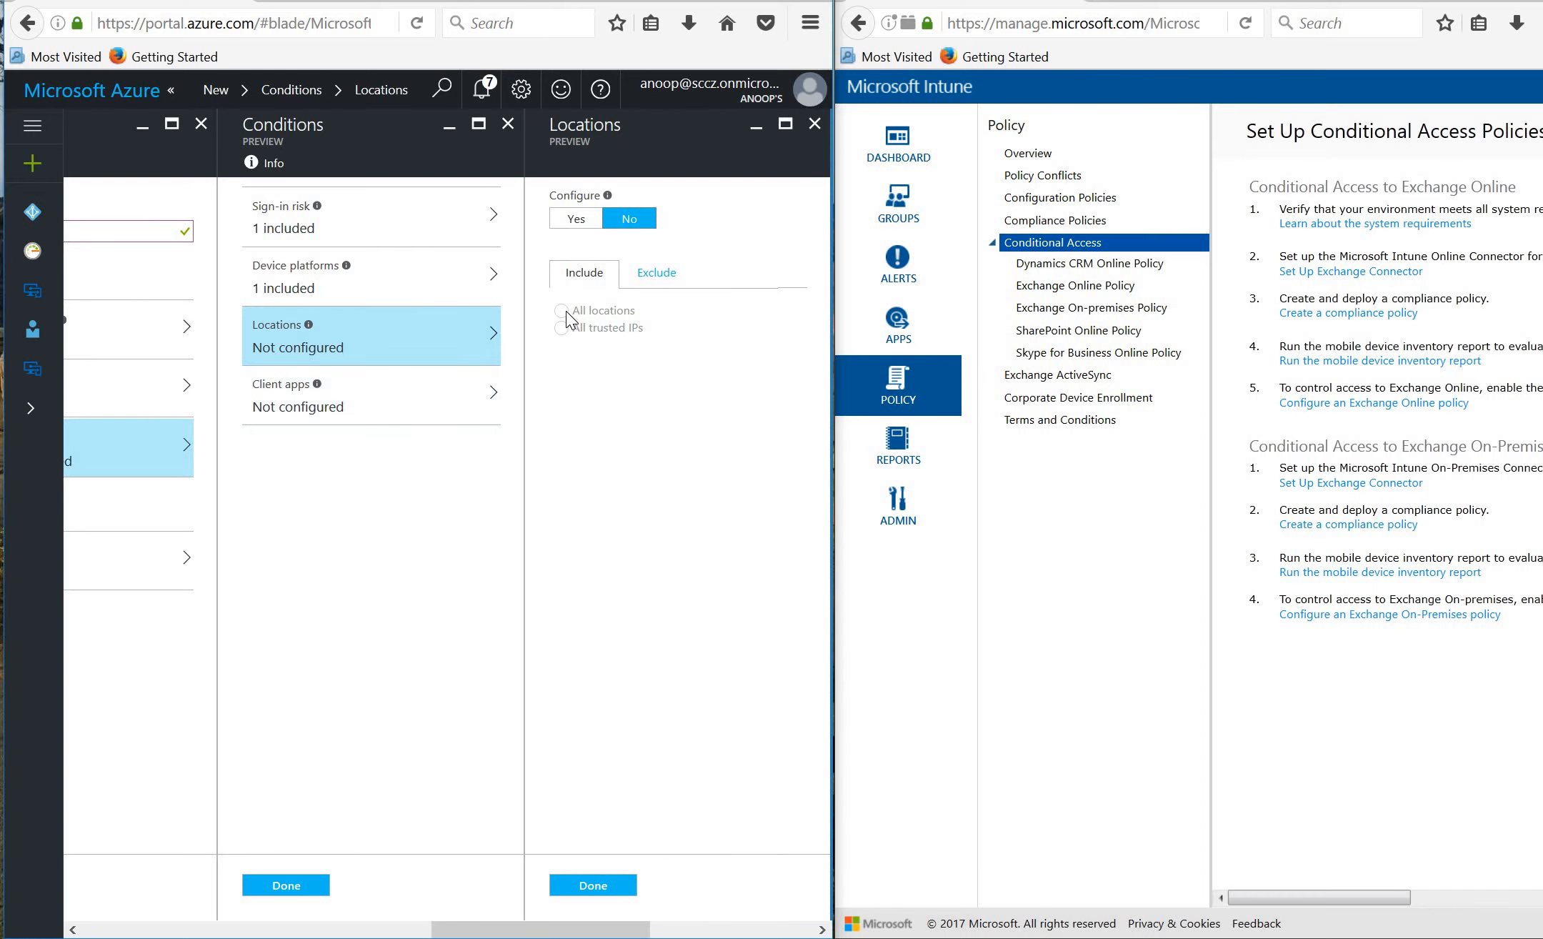
click(373, 413)
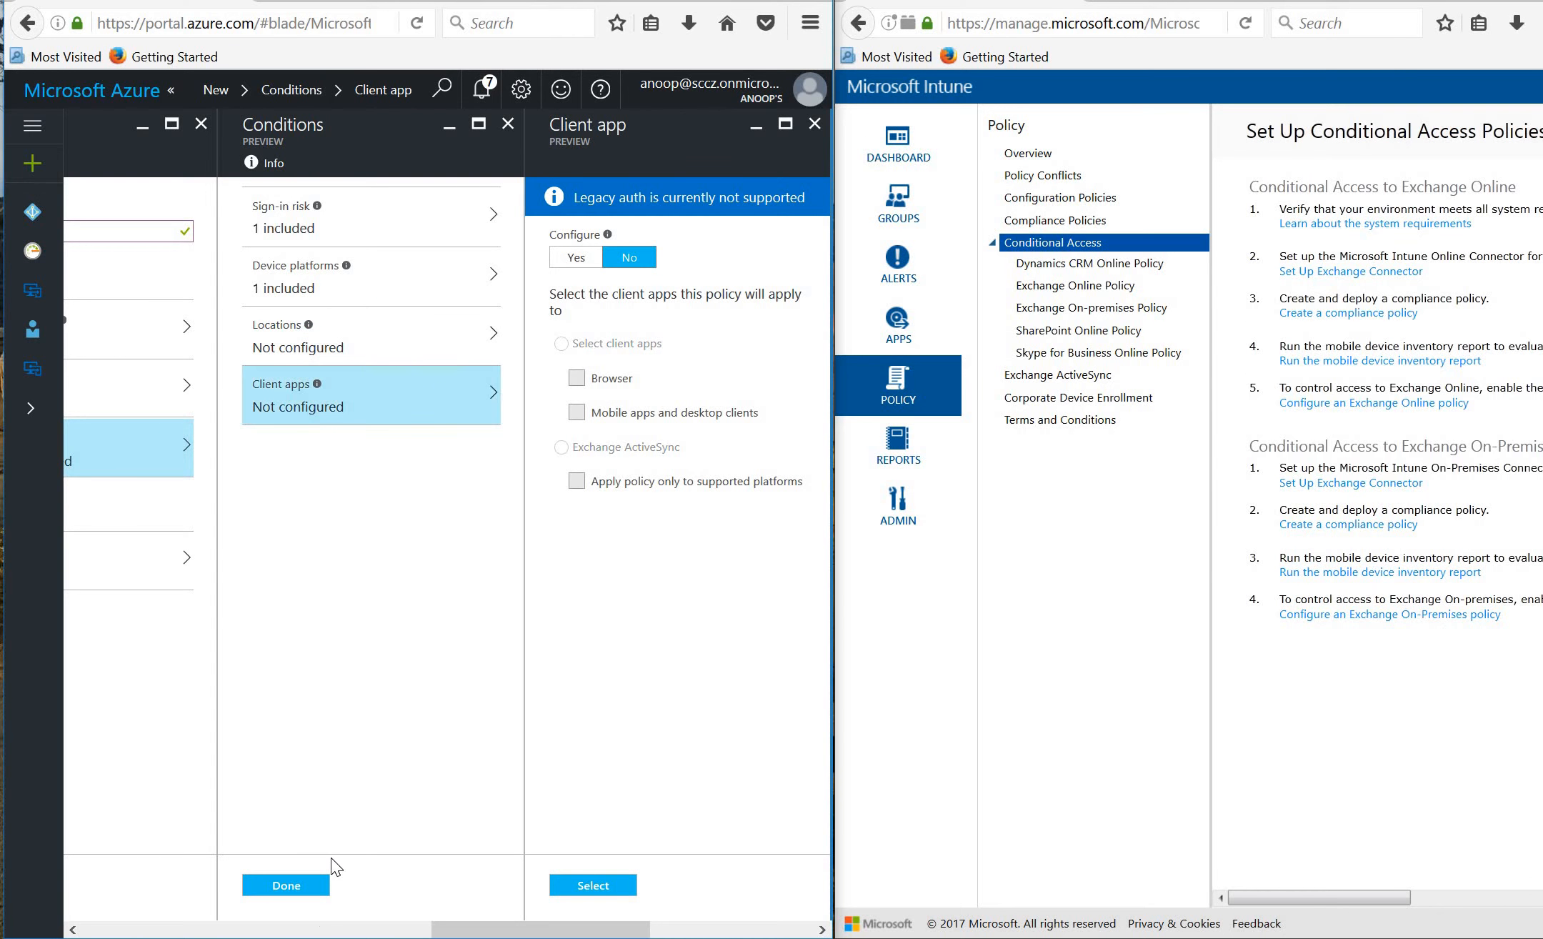
click(298, 883)
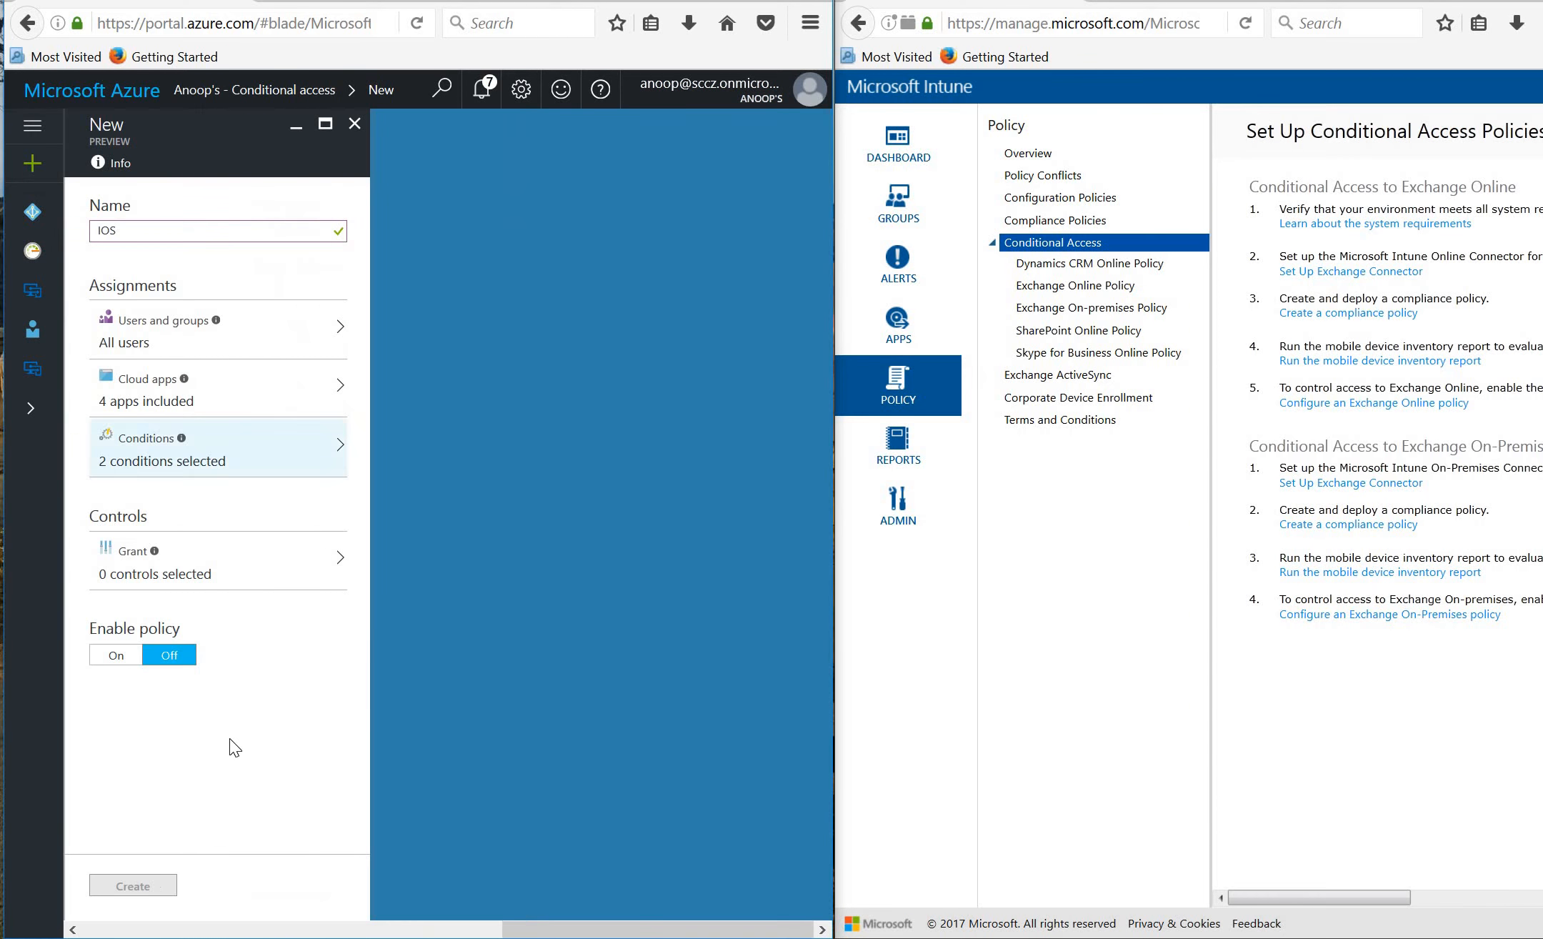
Grant access only with Require compliant device, then create the IOS policy.
click(205, 577)
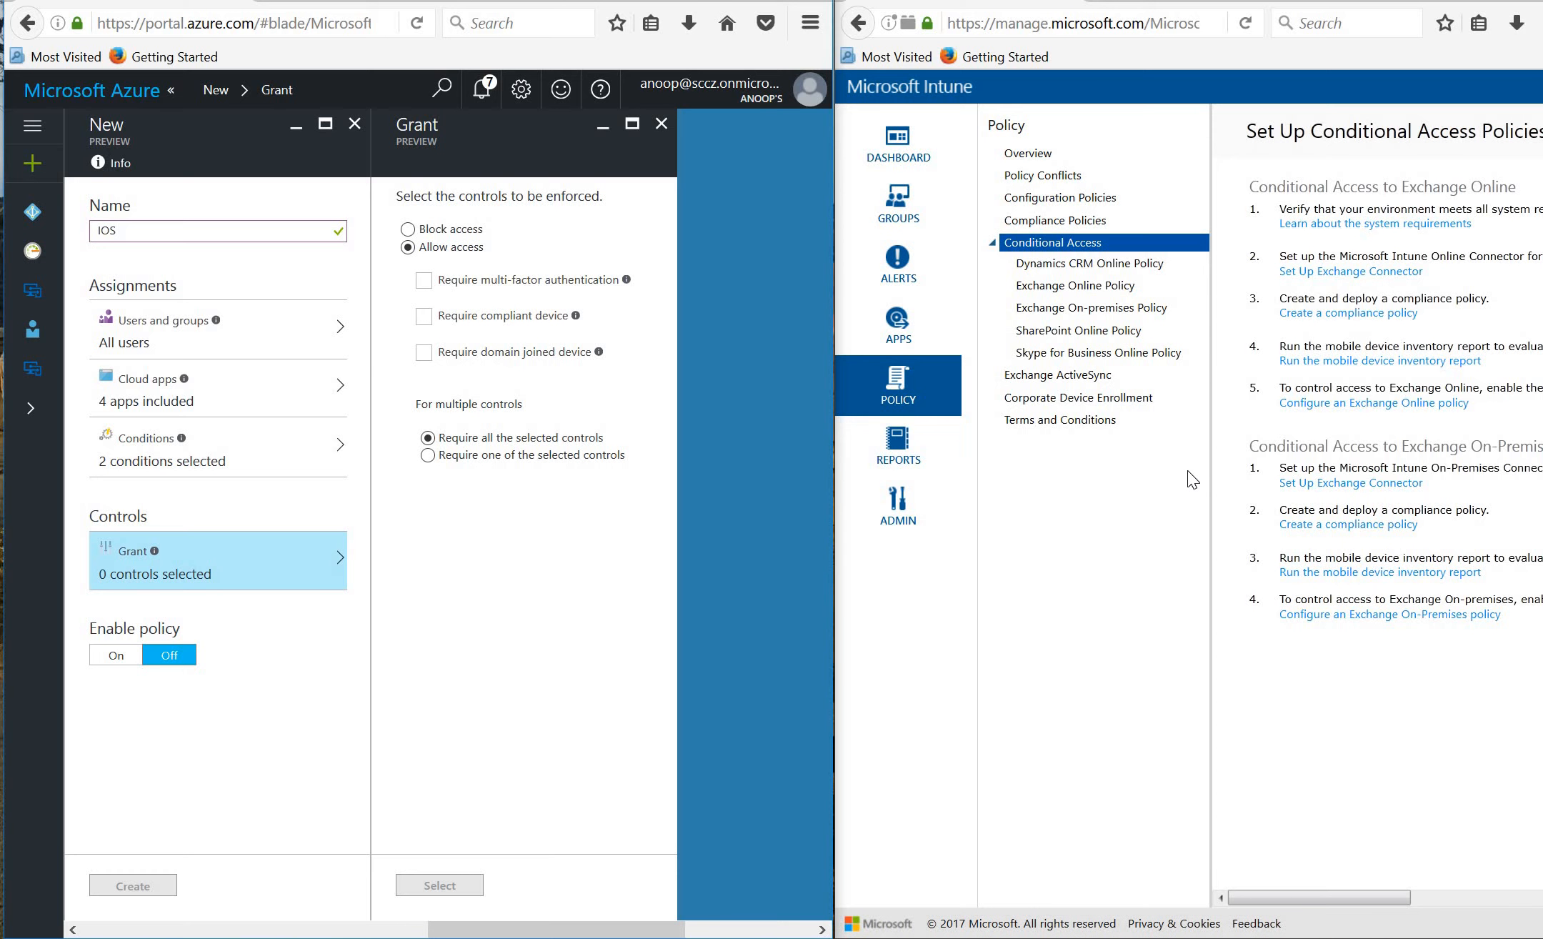
click(423, 318)
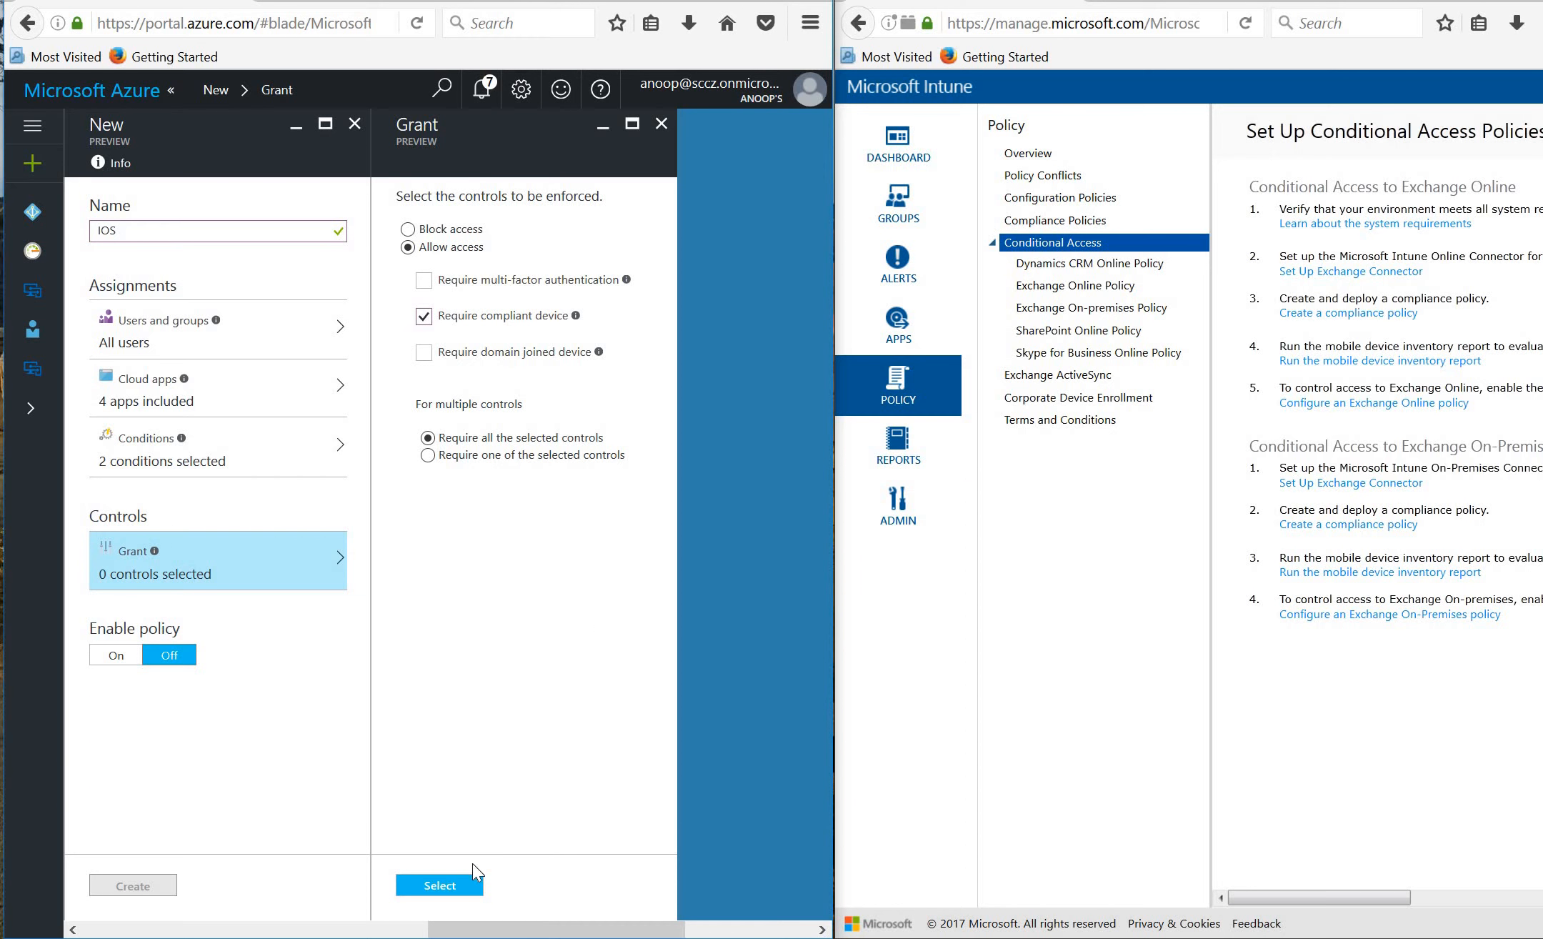
click(442, 885)
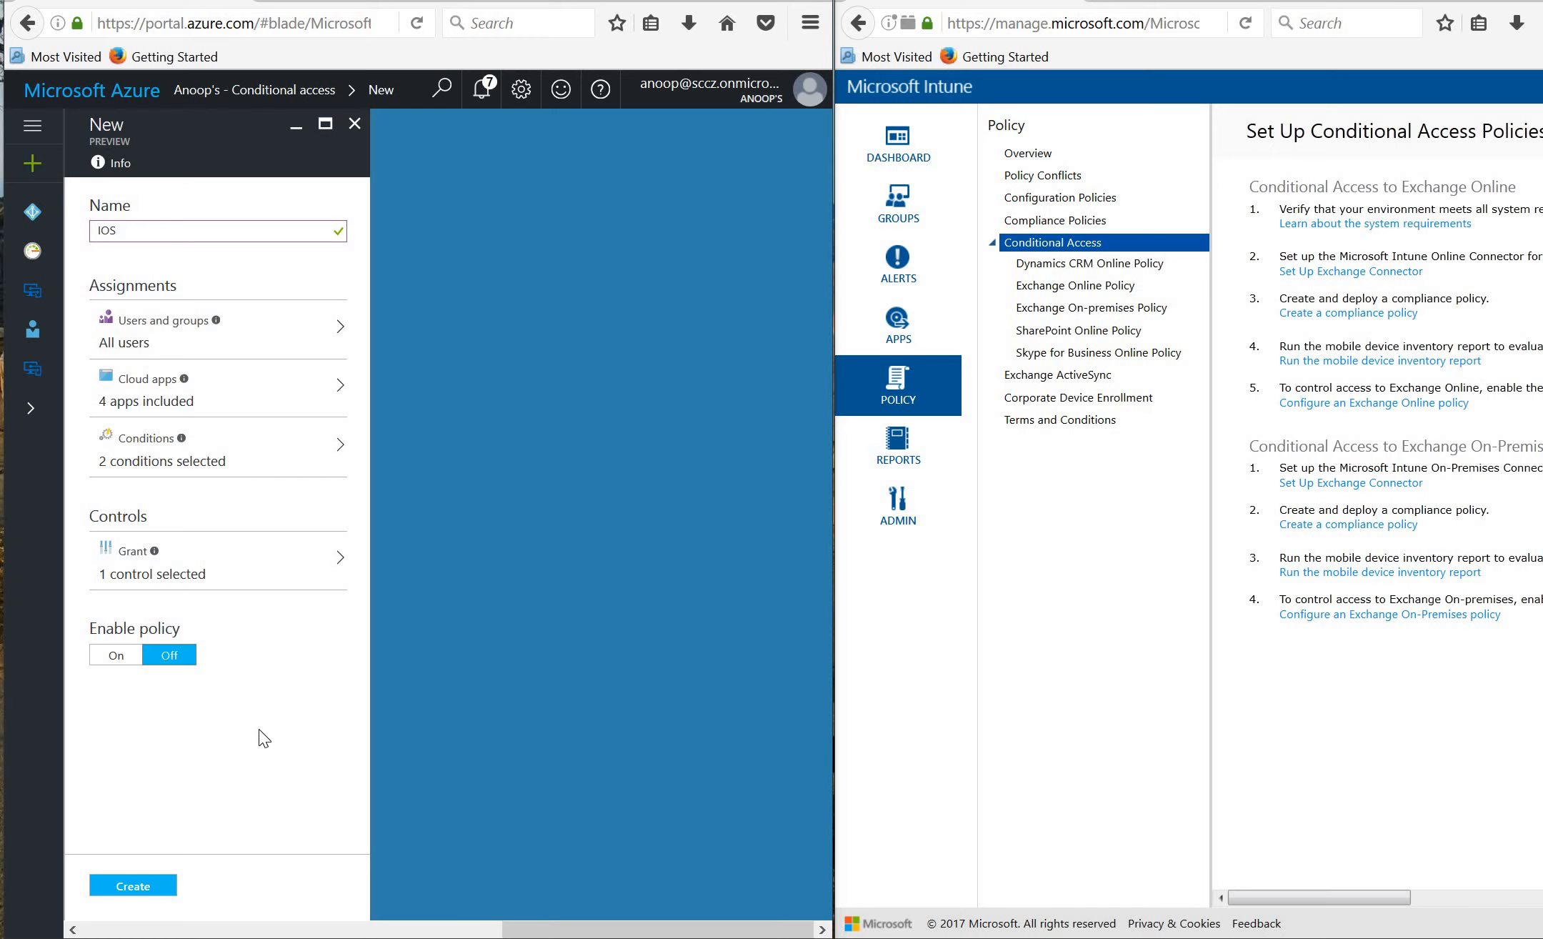
click(149, 886)
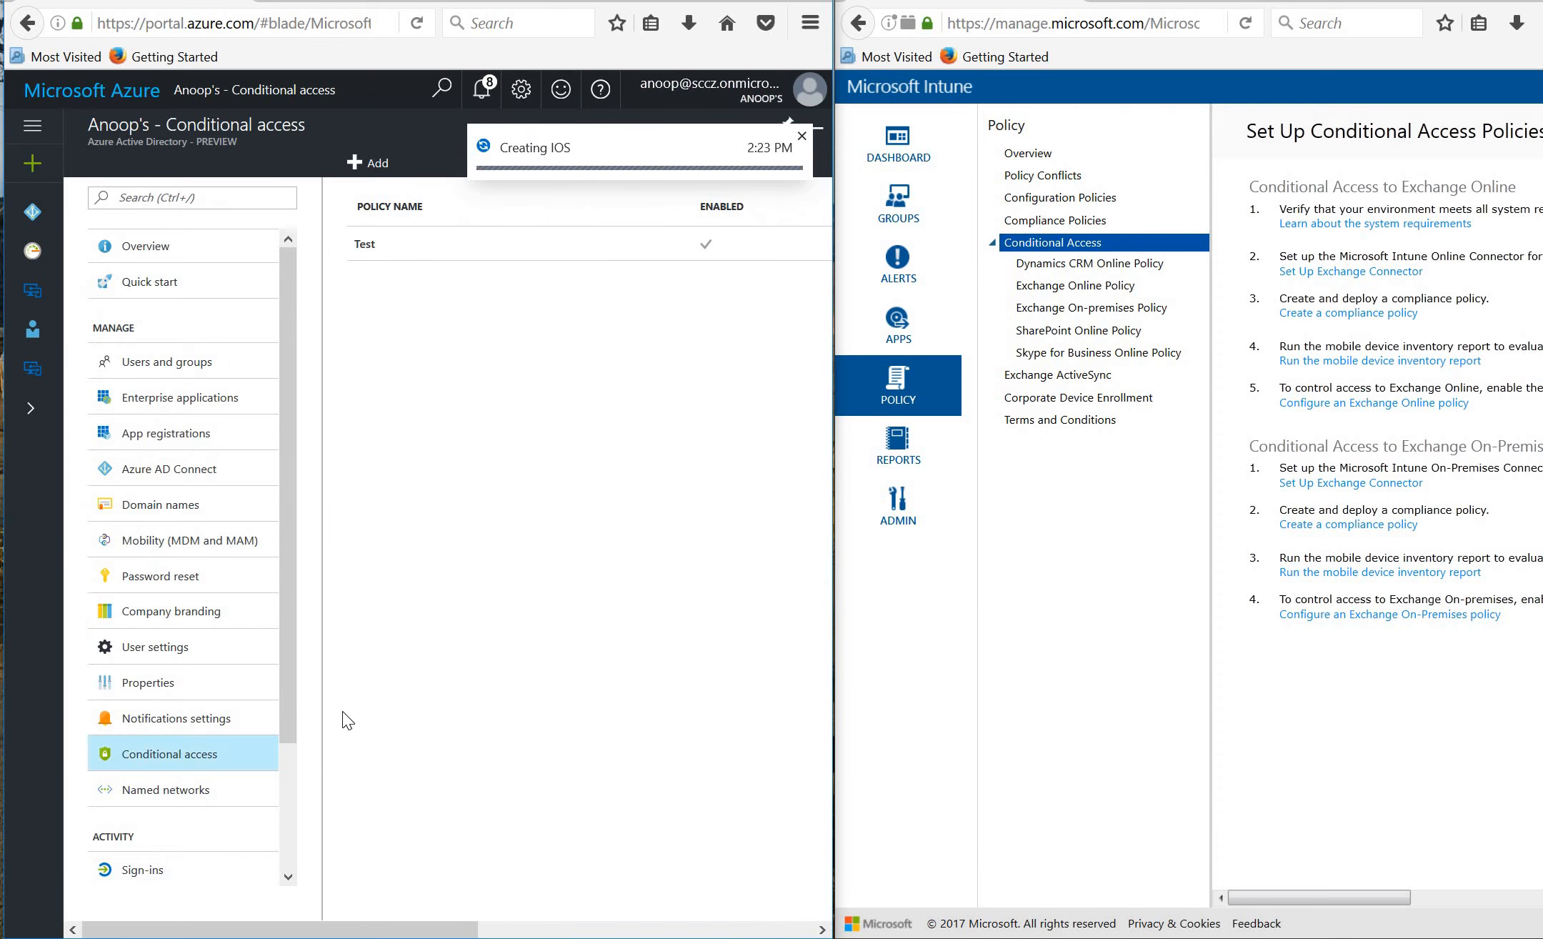
Review the existing Test policy's details, close it, and return to the Intune overview.
click(389, 252)
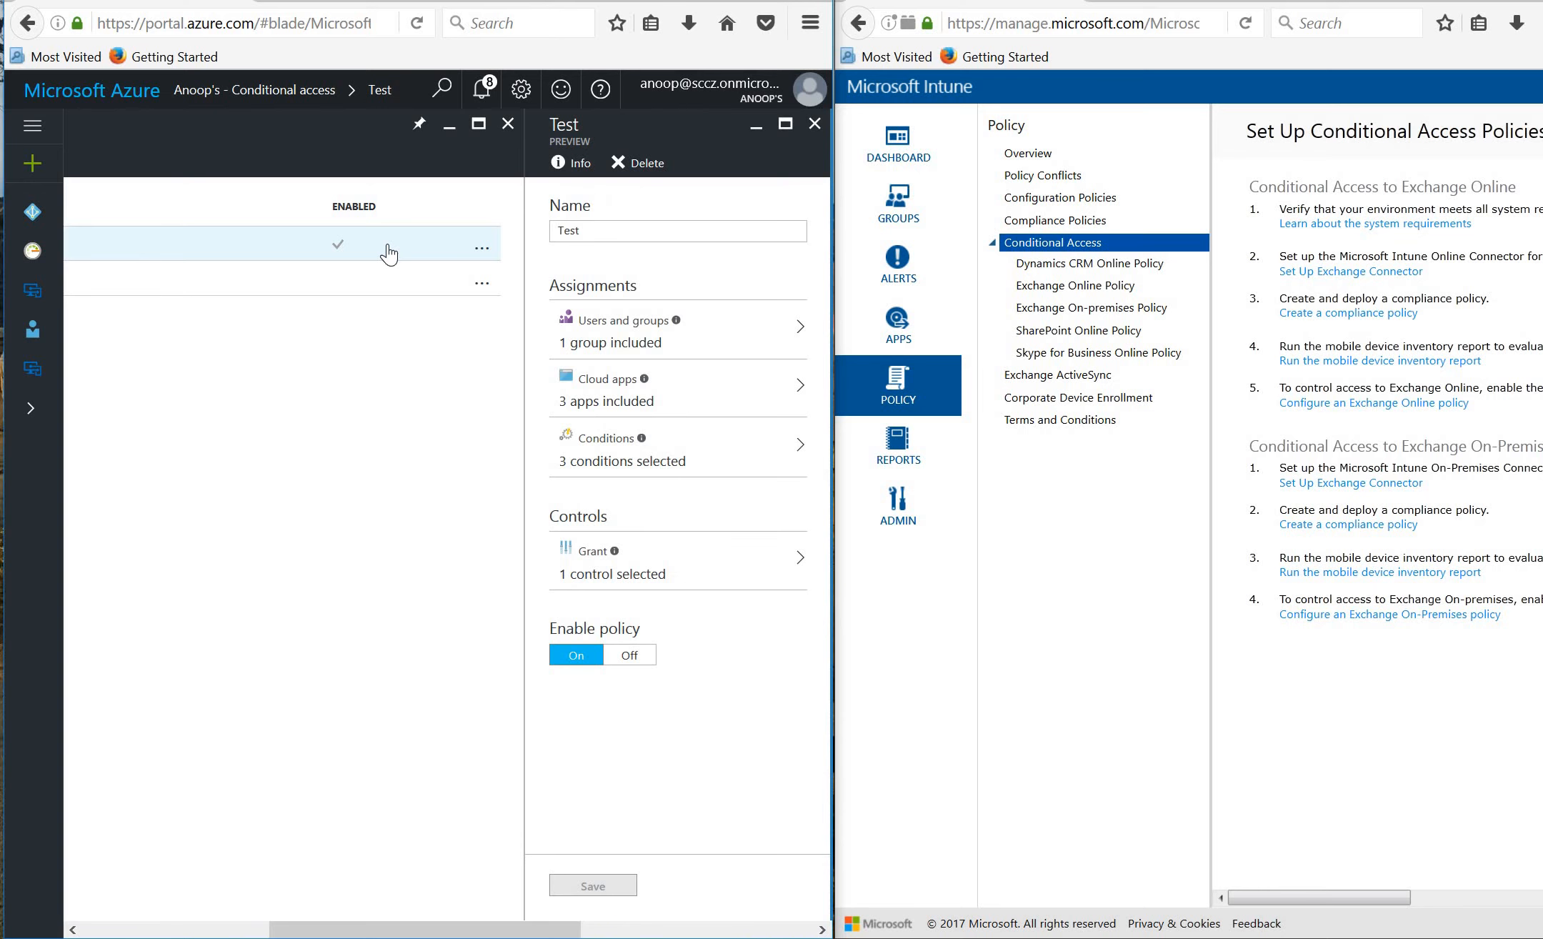
click(815, 124)
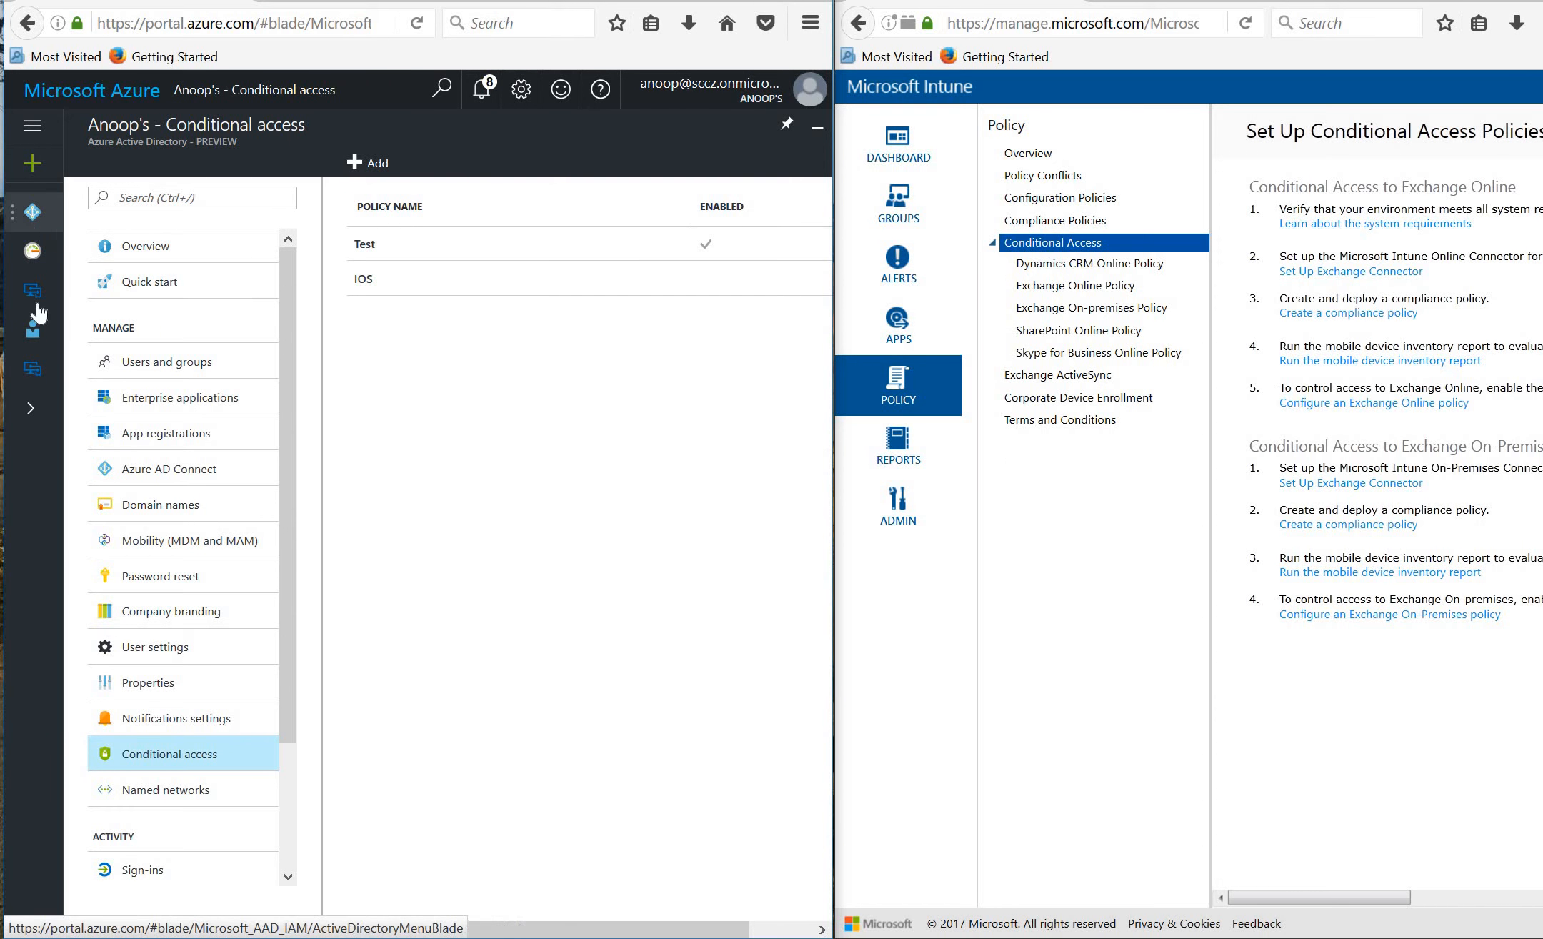
click(34, 369)
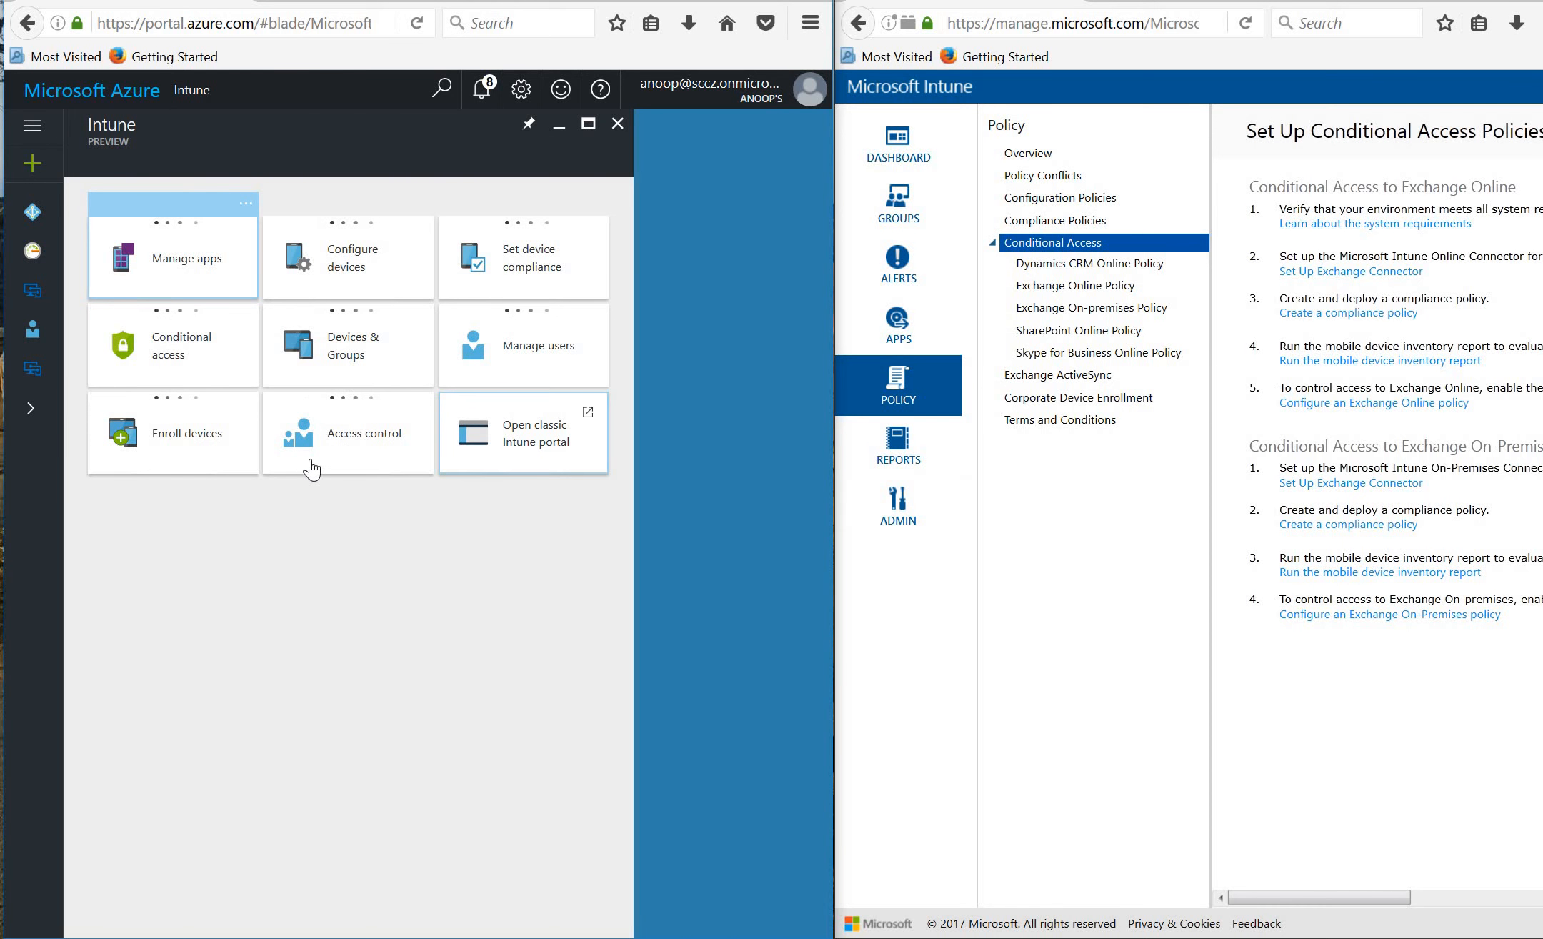
Open the Devices & Groups tile, view its Coming Soon placeholder, and close it.
click(377, 370)
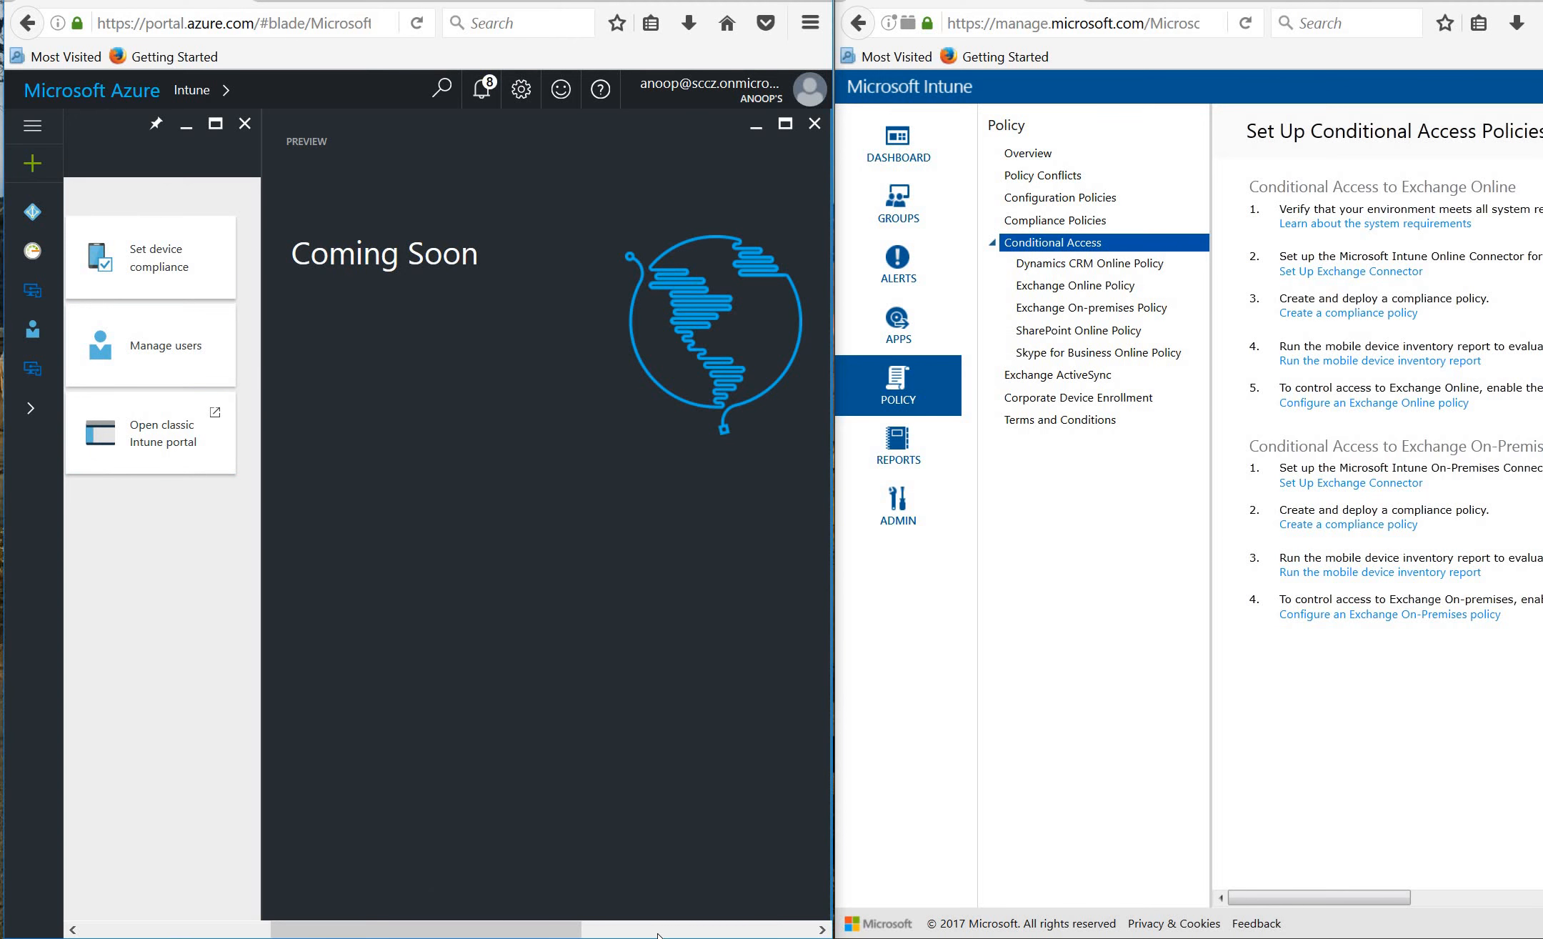
click(621, 930)
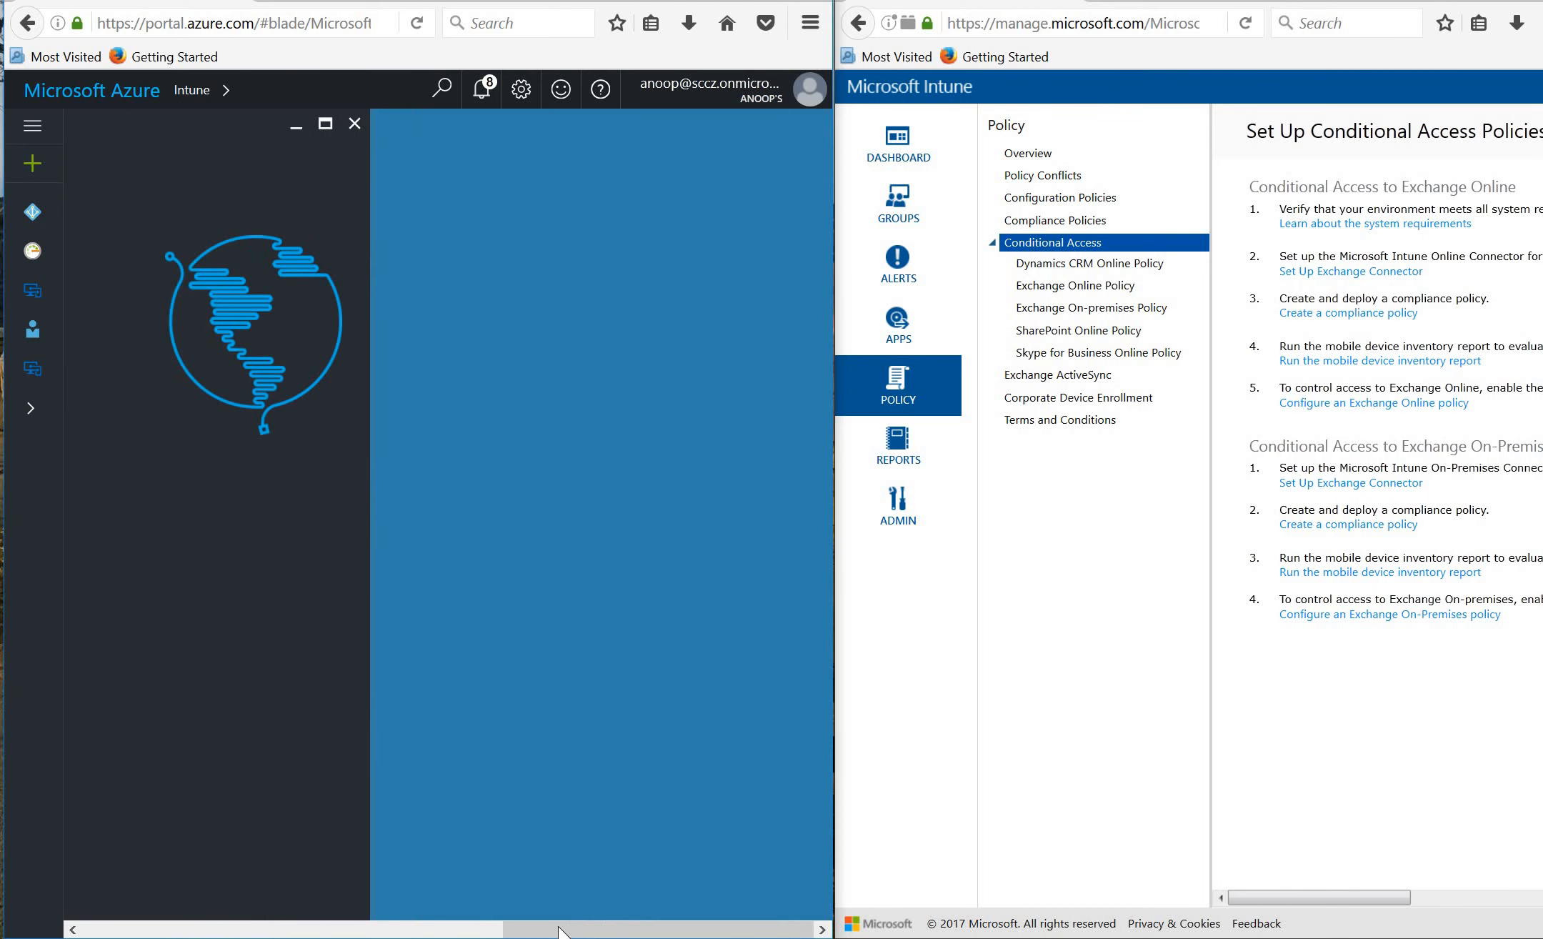
click(366, 929)
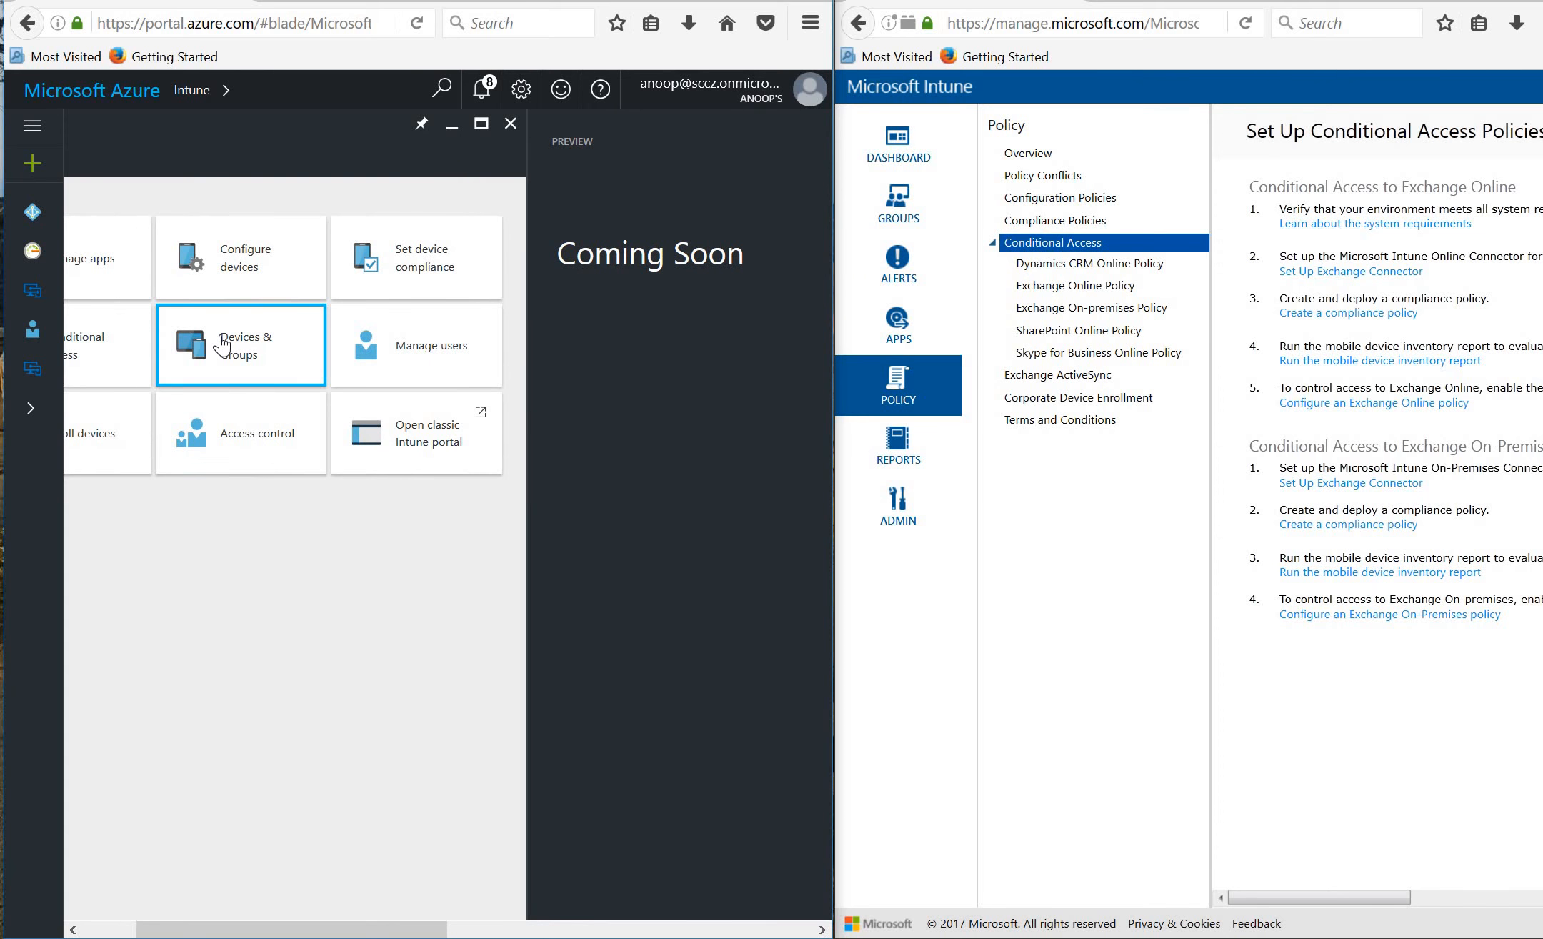
scroll(224, 344, down, 3)
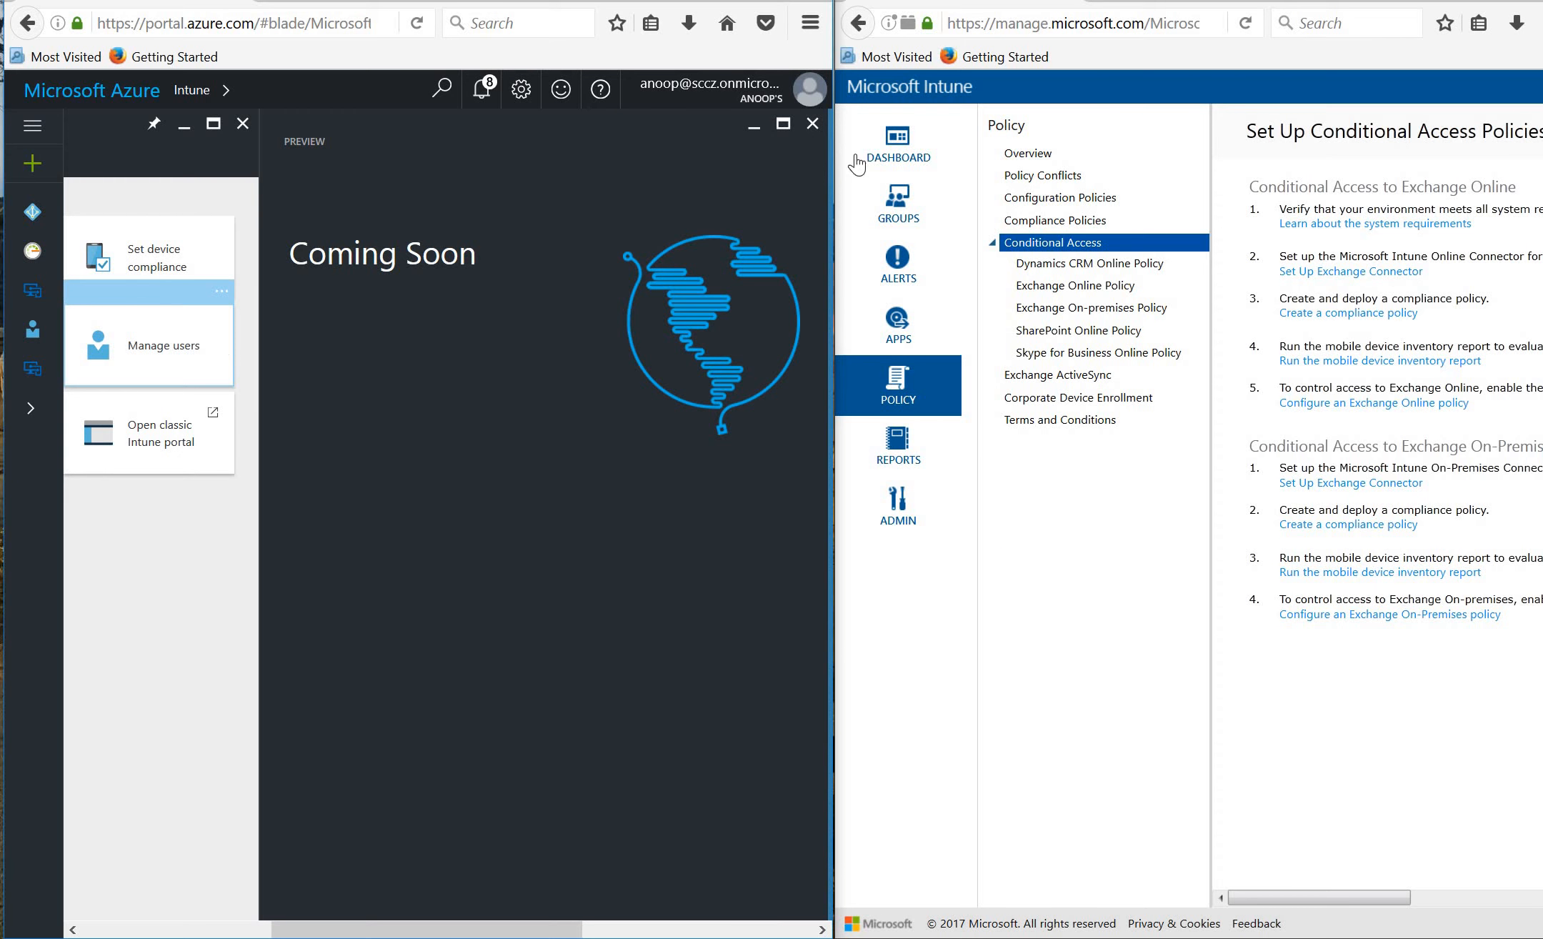
click(813, 124)
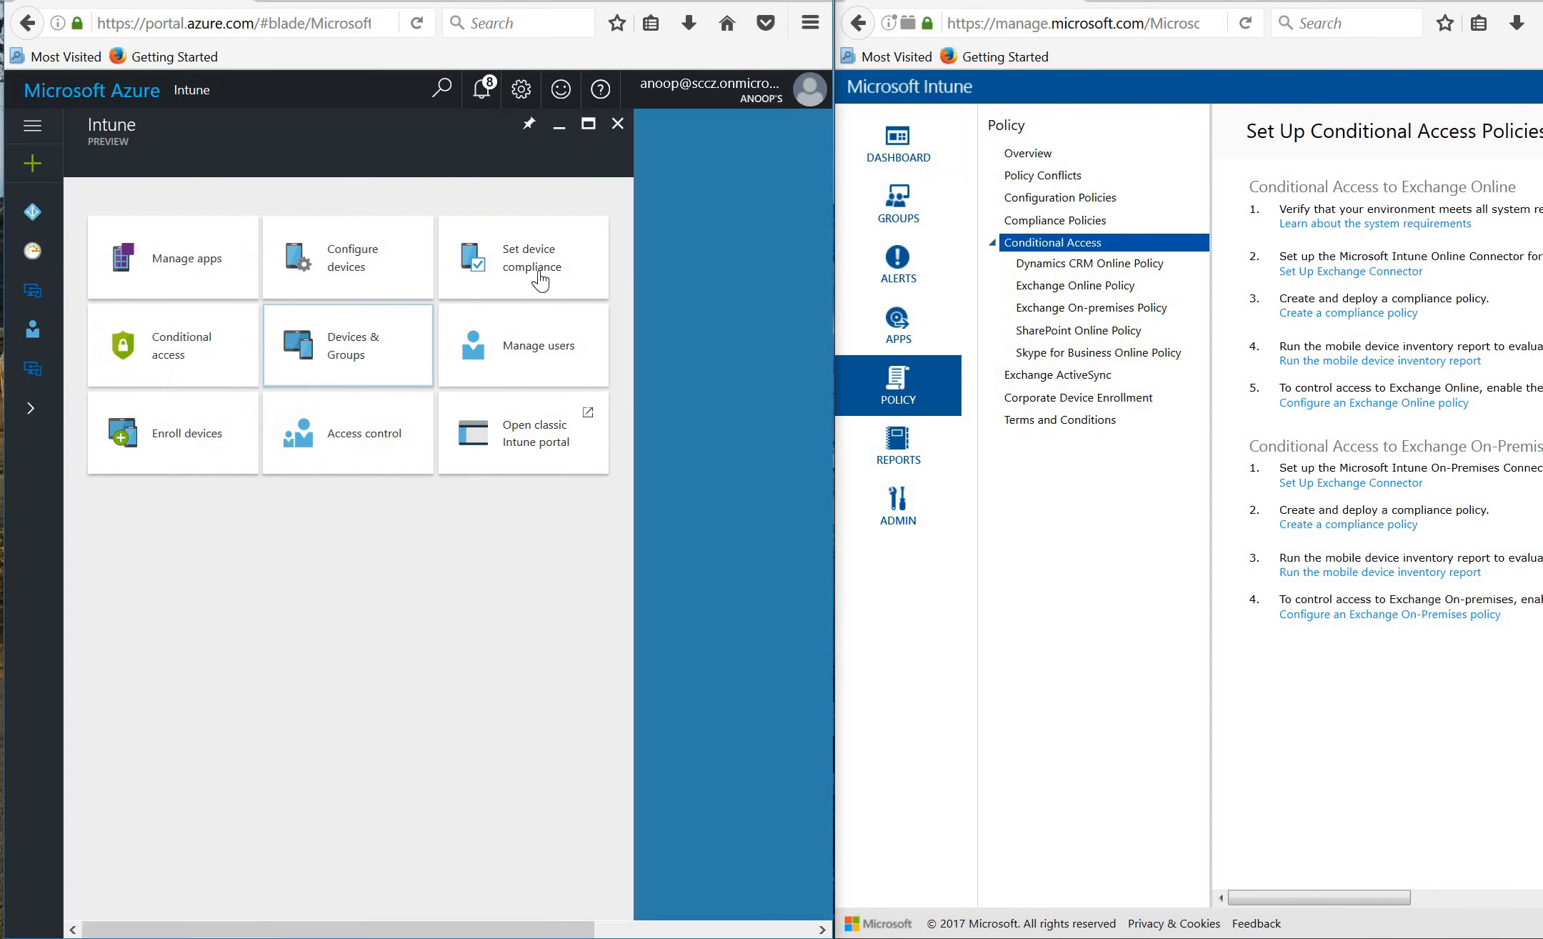
Open the preview's user management, then close the Users and groups overview.
click(520, 350)
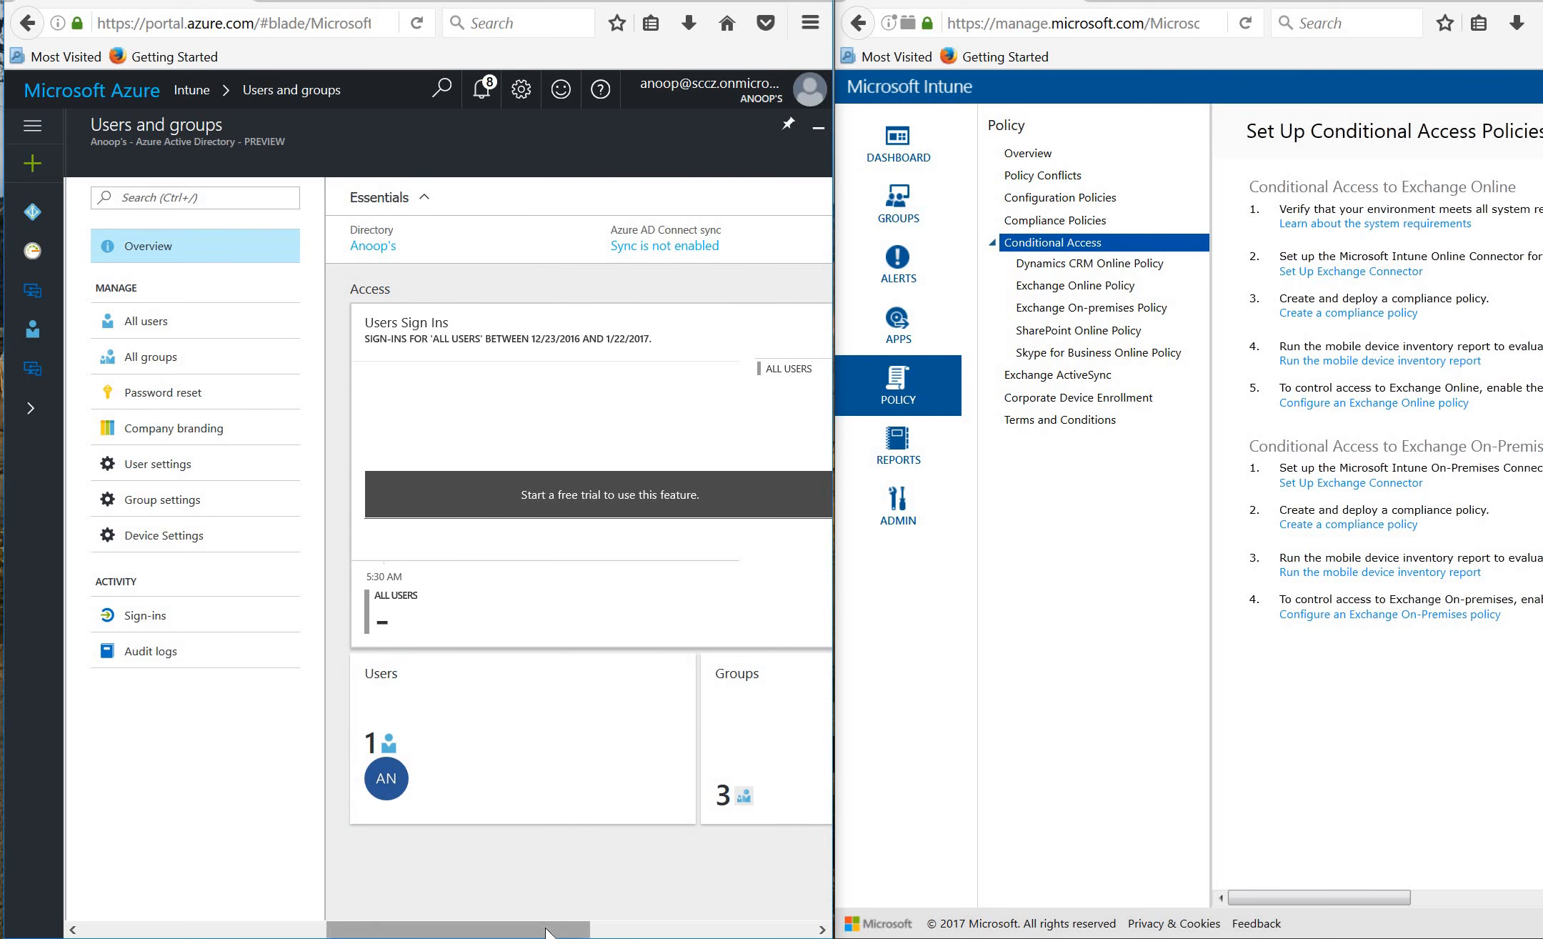
click(575, 391)
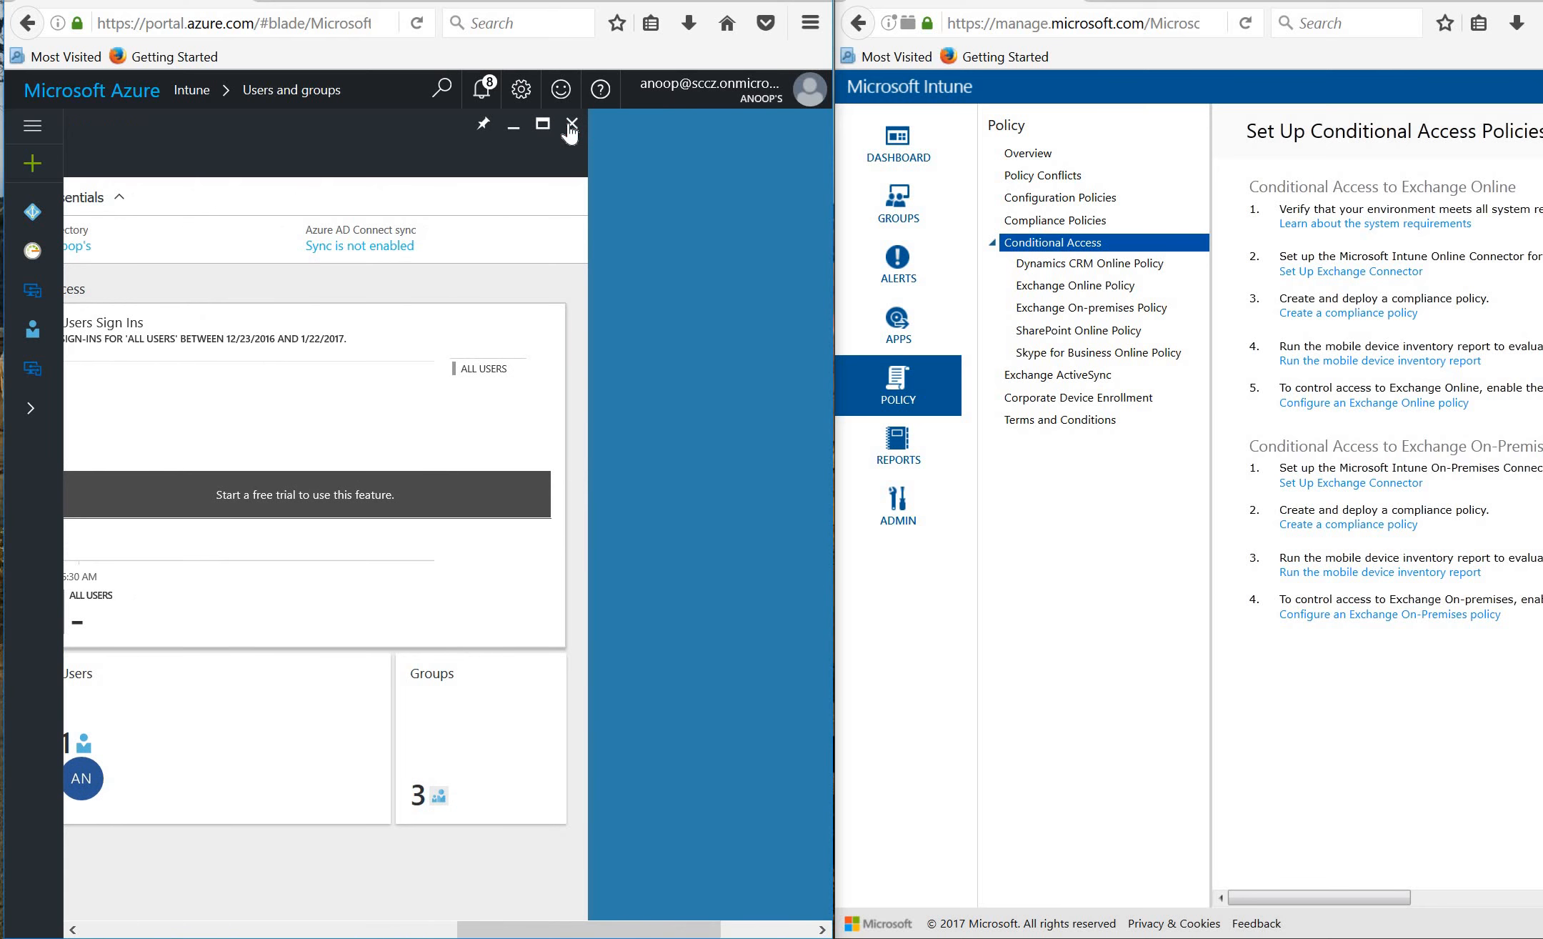
click(572, 124)
Expand Intune Group in the classic portal's Groups view, then open device enrollment in the preview.
click(899, 215)
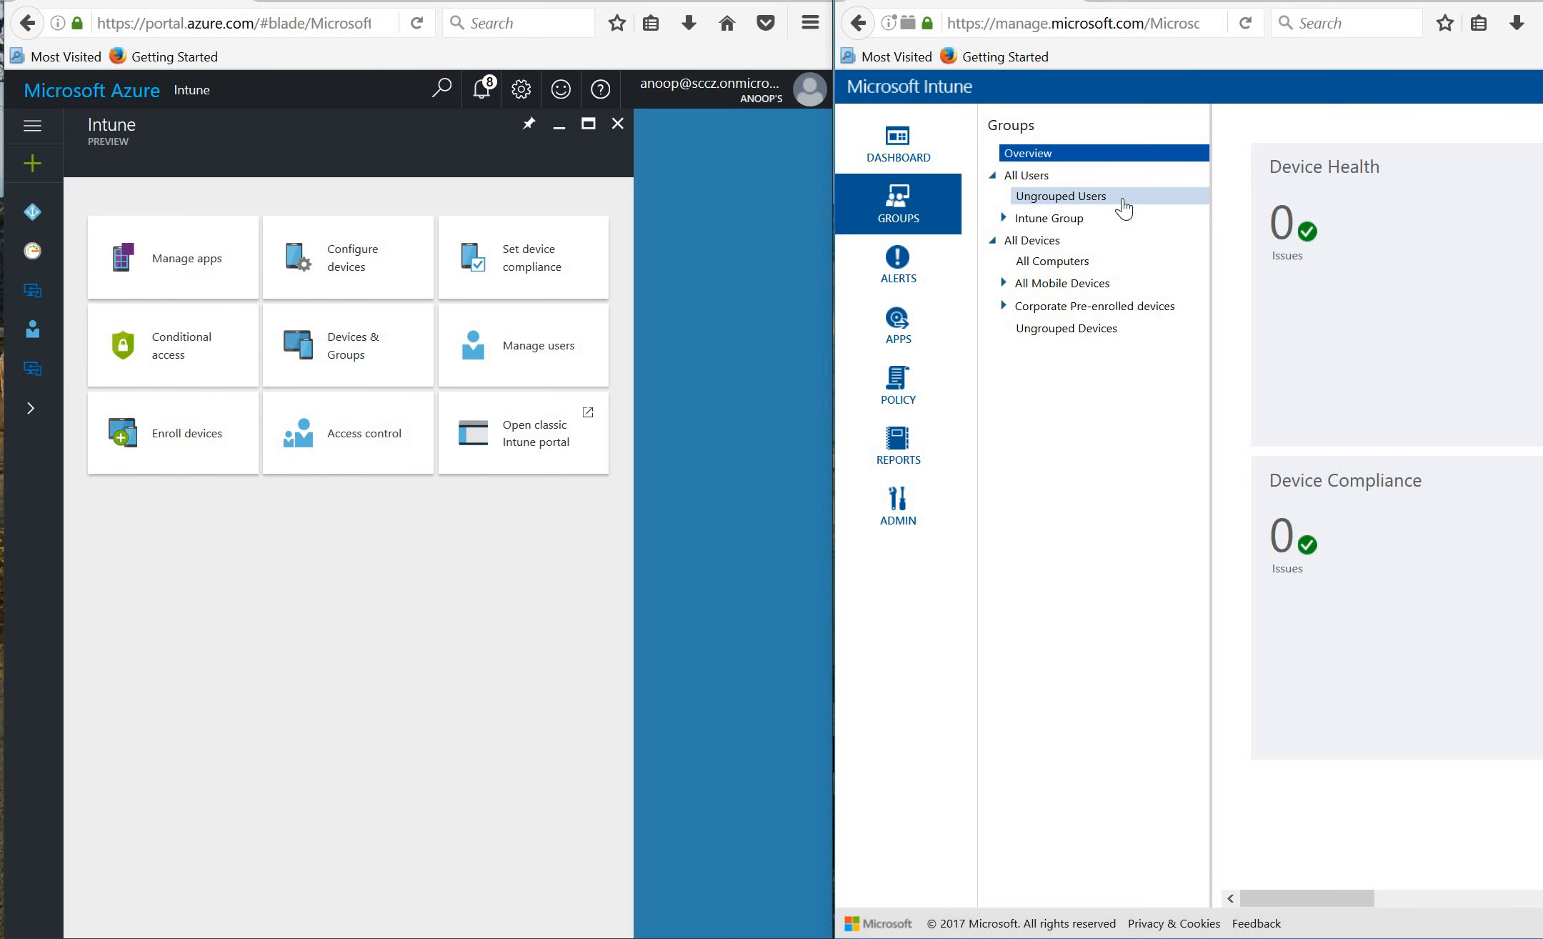
click(1006, 218)
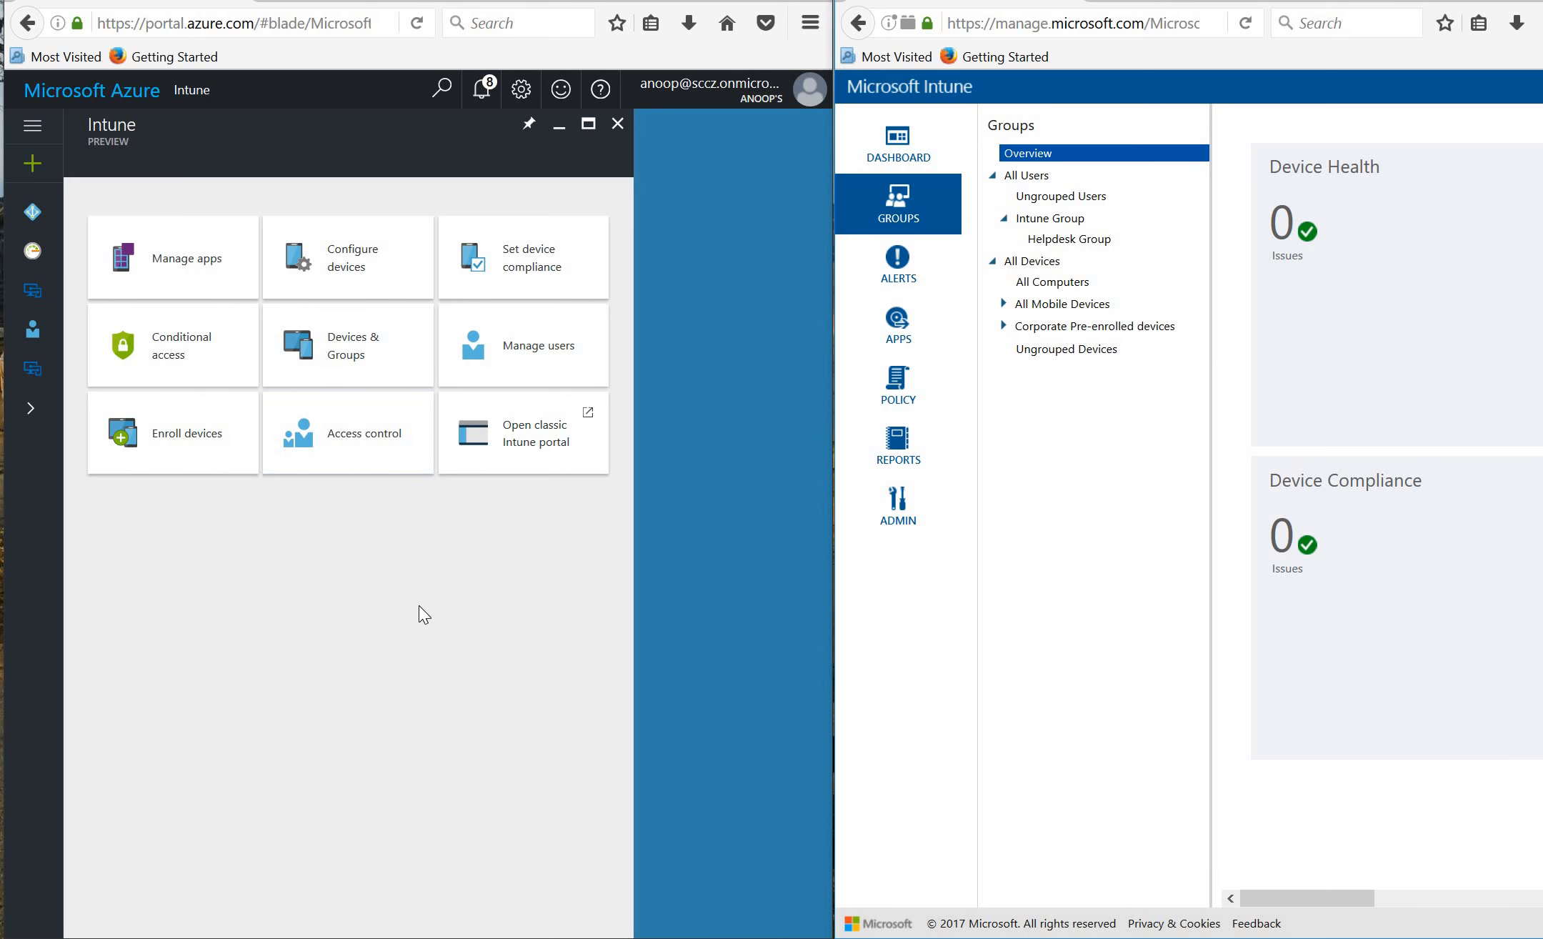
click(203, 445)
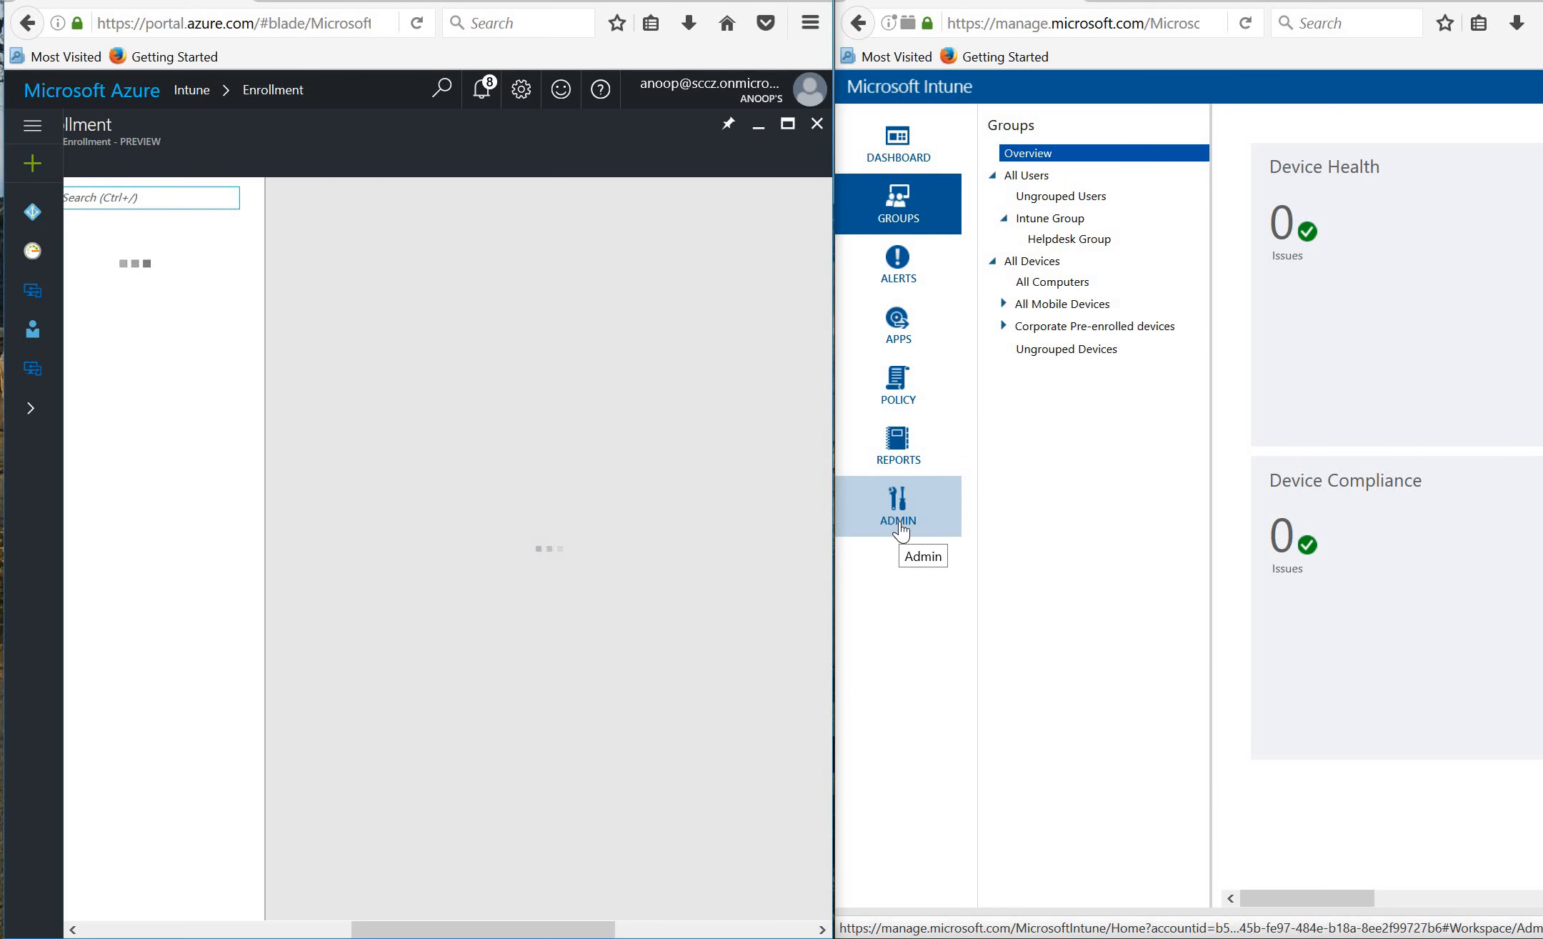
Show the classic ADMIN > Mobile Device Management page and confirm Azure's MDM Authority is Intune.
click(901, 529)
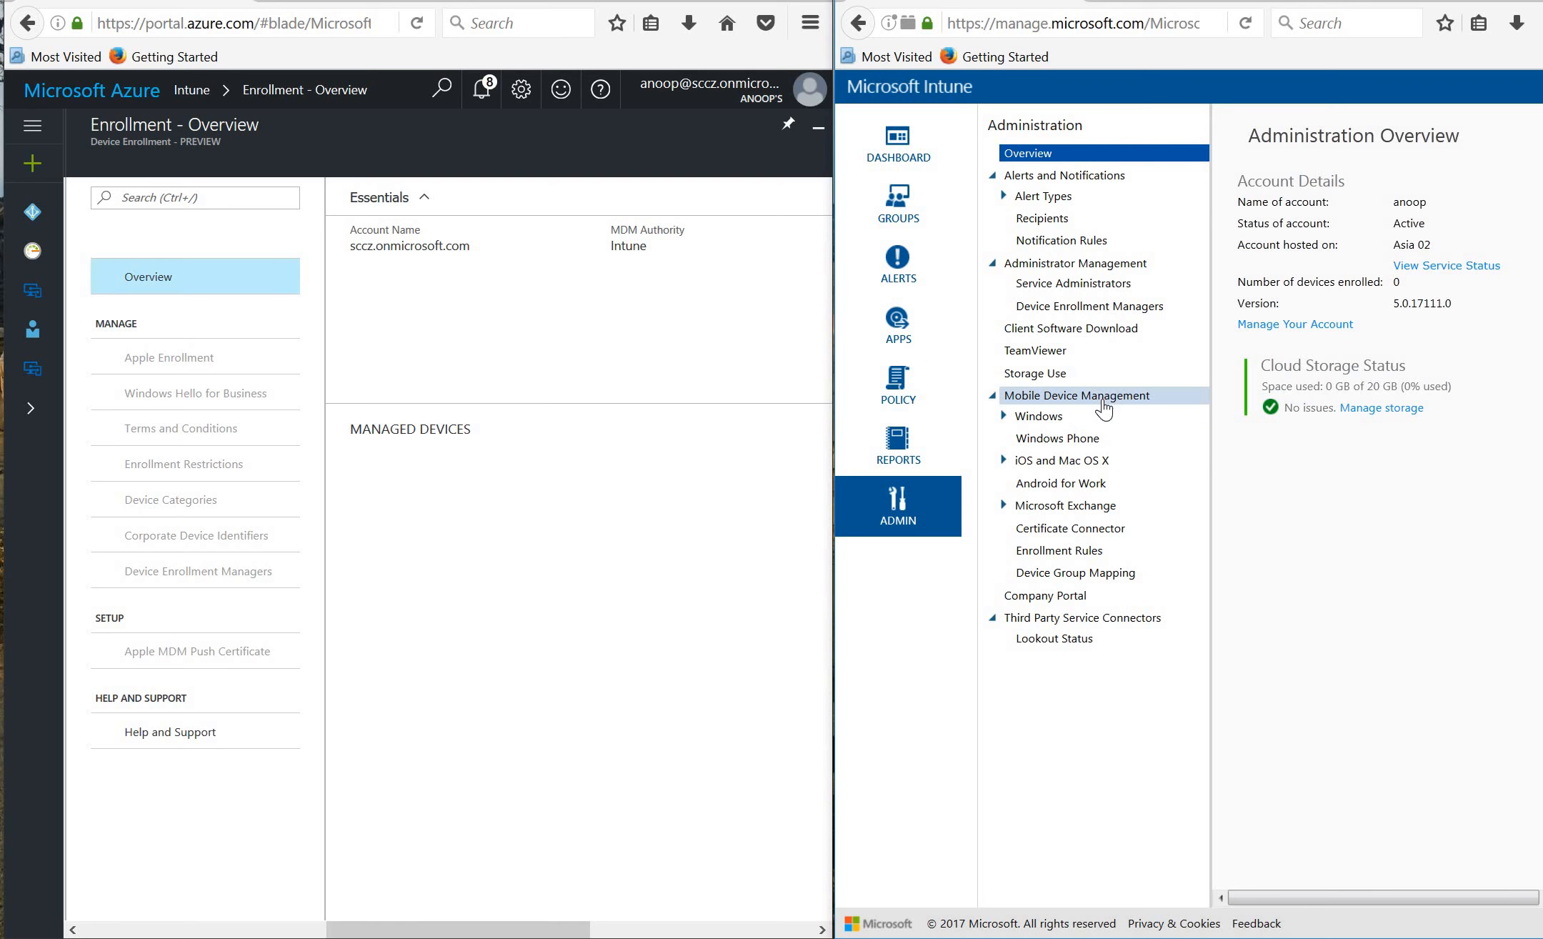
click(1104, 404)
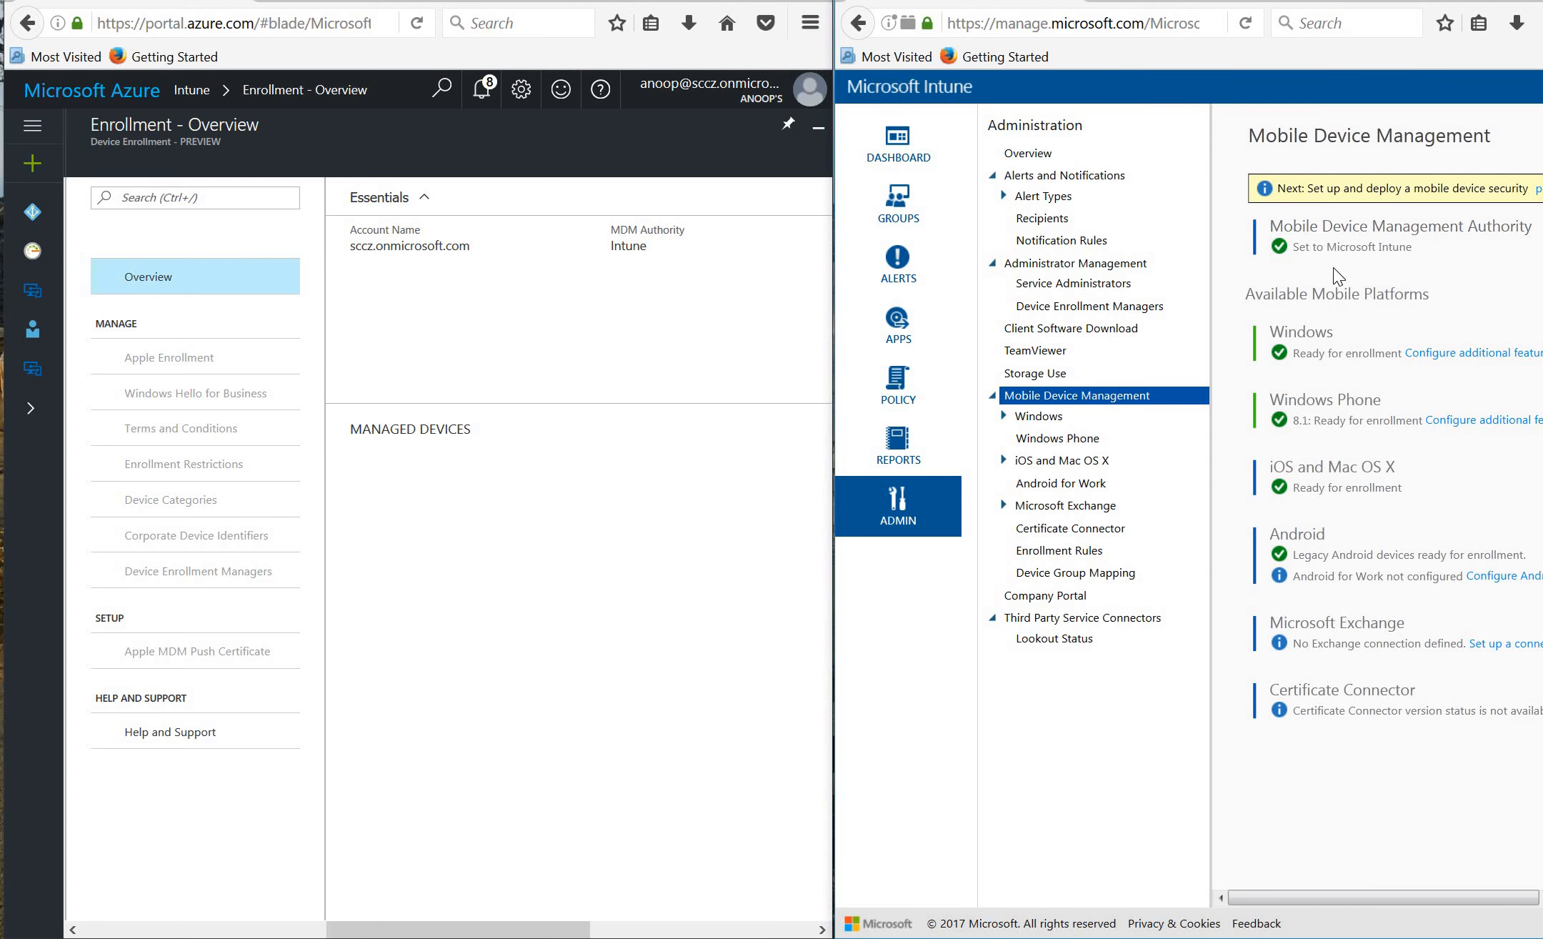
triple_click(638, 248)
click(668, 264)
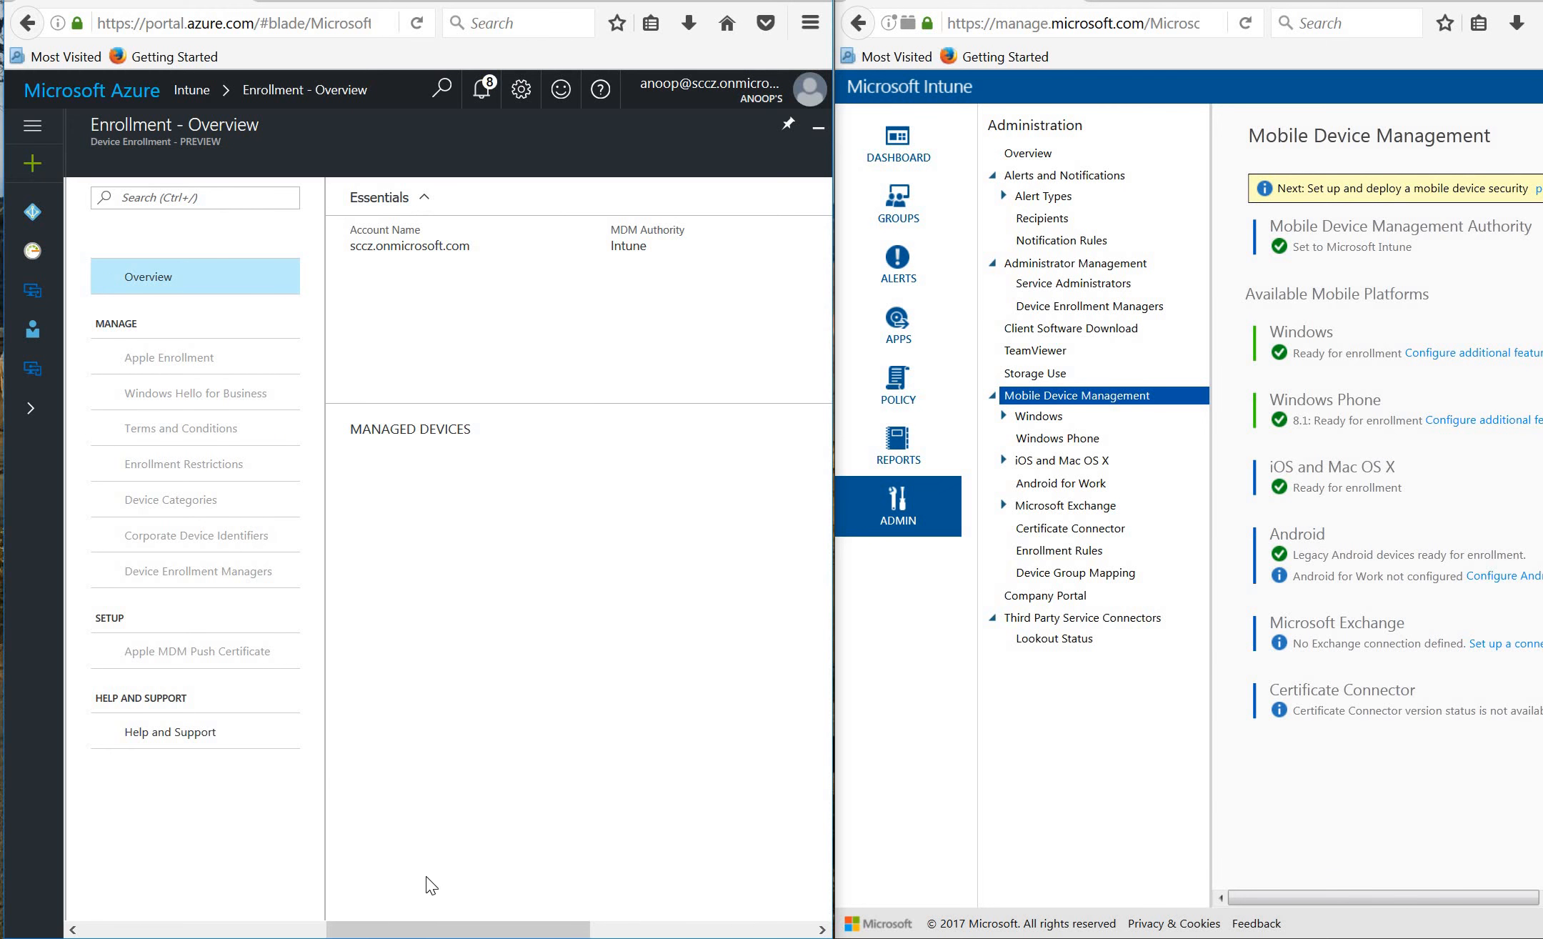
drag(429, 931, 368, 931)
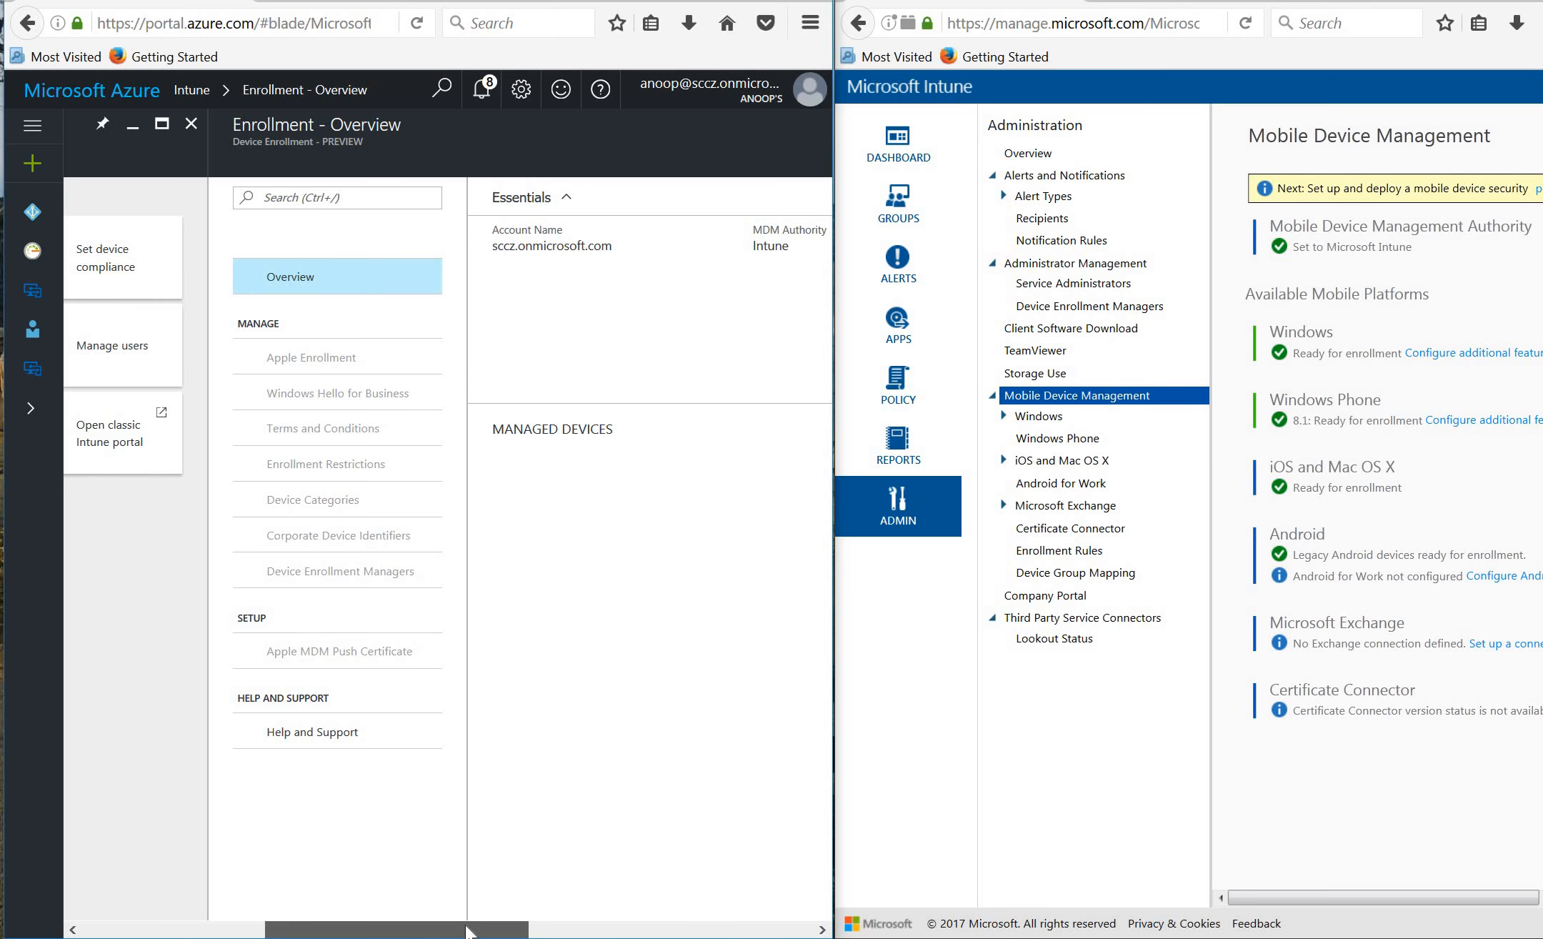
drag(457, 927, 616, 928)
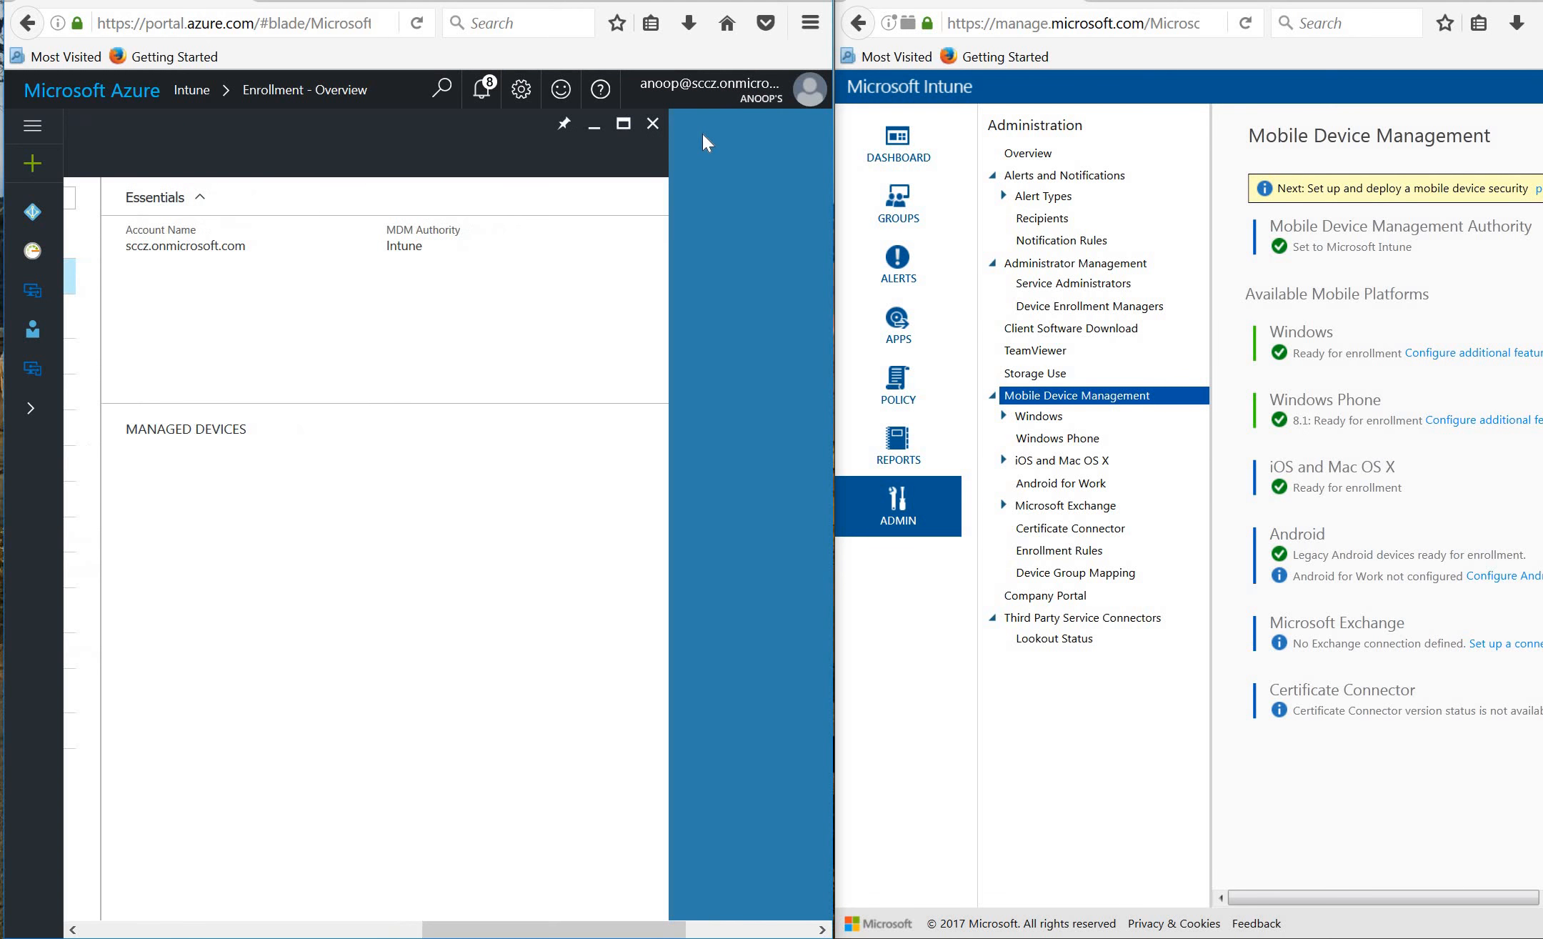
Show the preview's four built-in Intune roles beside the classic Administrator Management page.
click(653, 124)
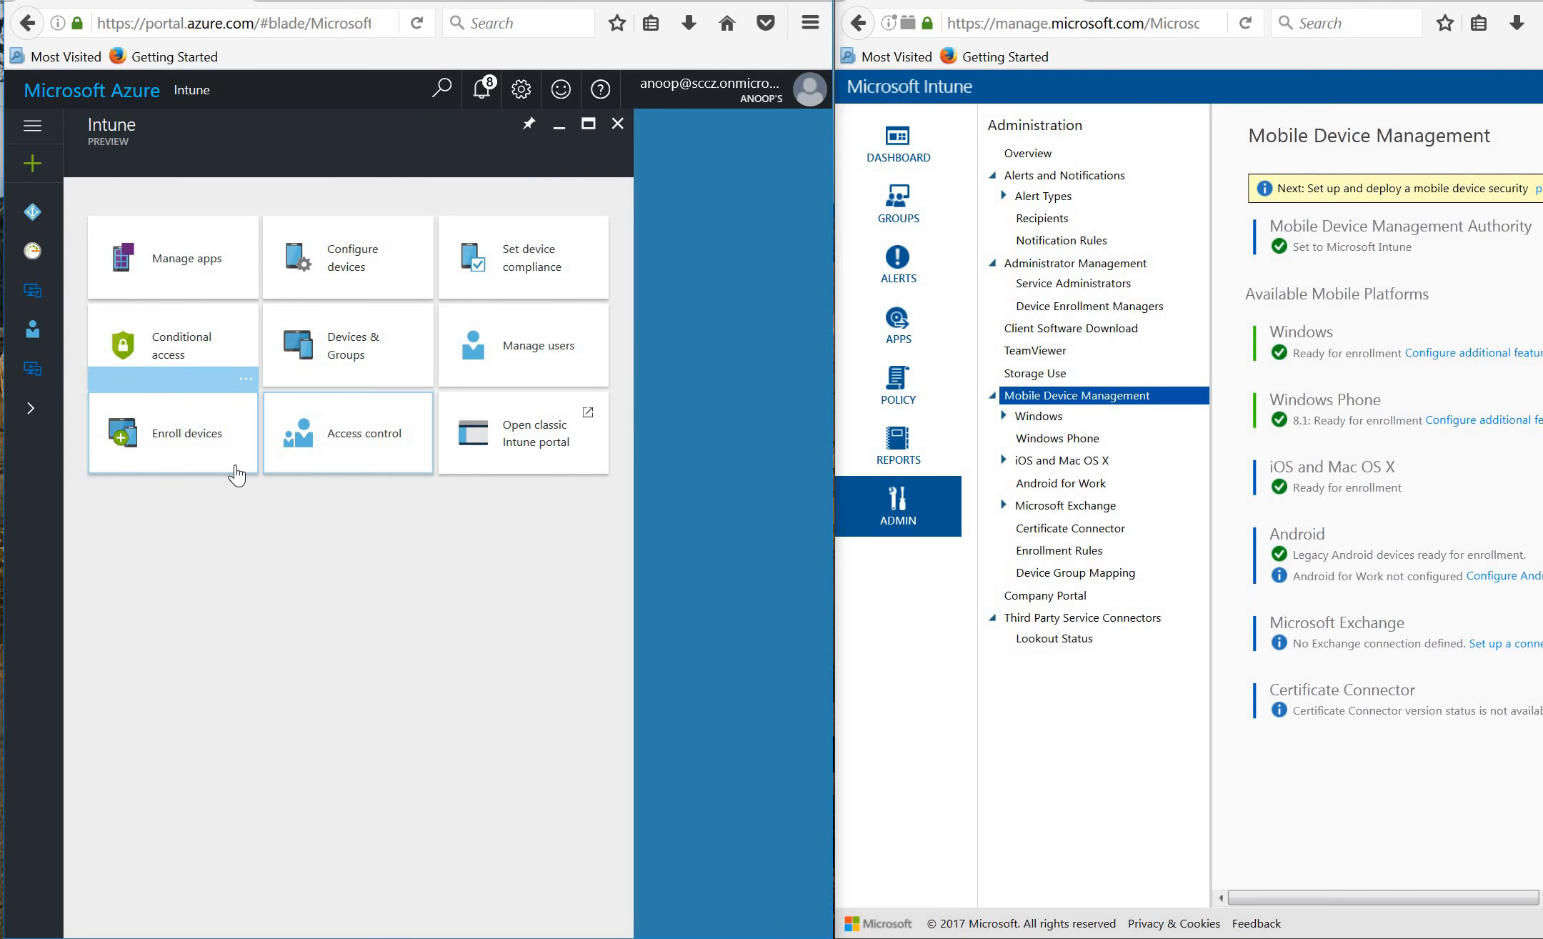
click(372, 436)
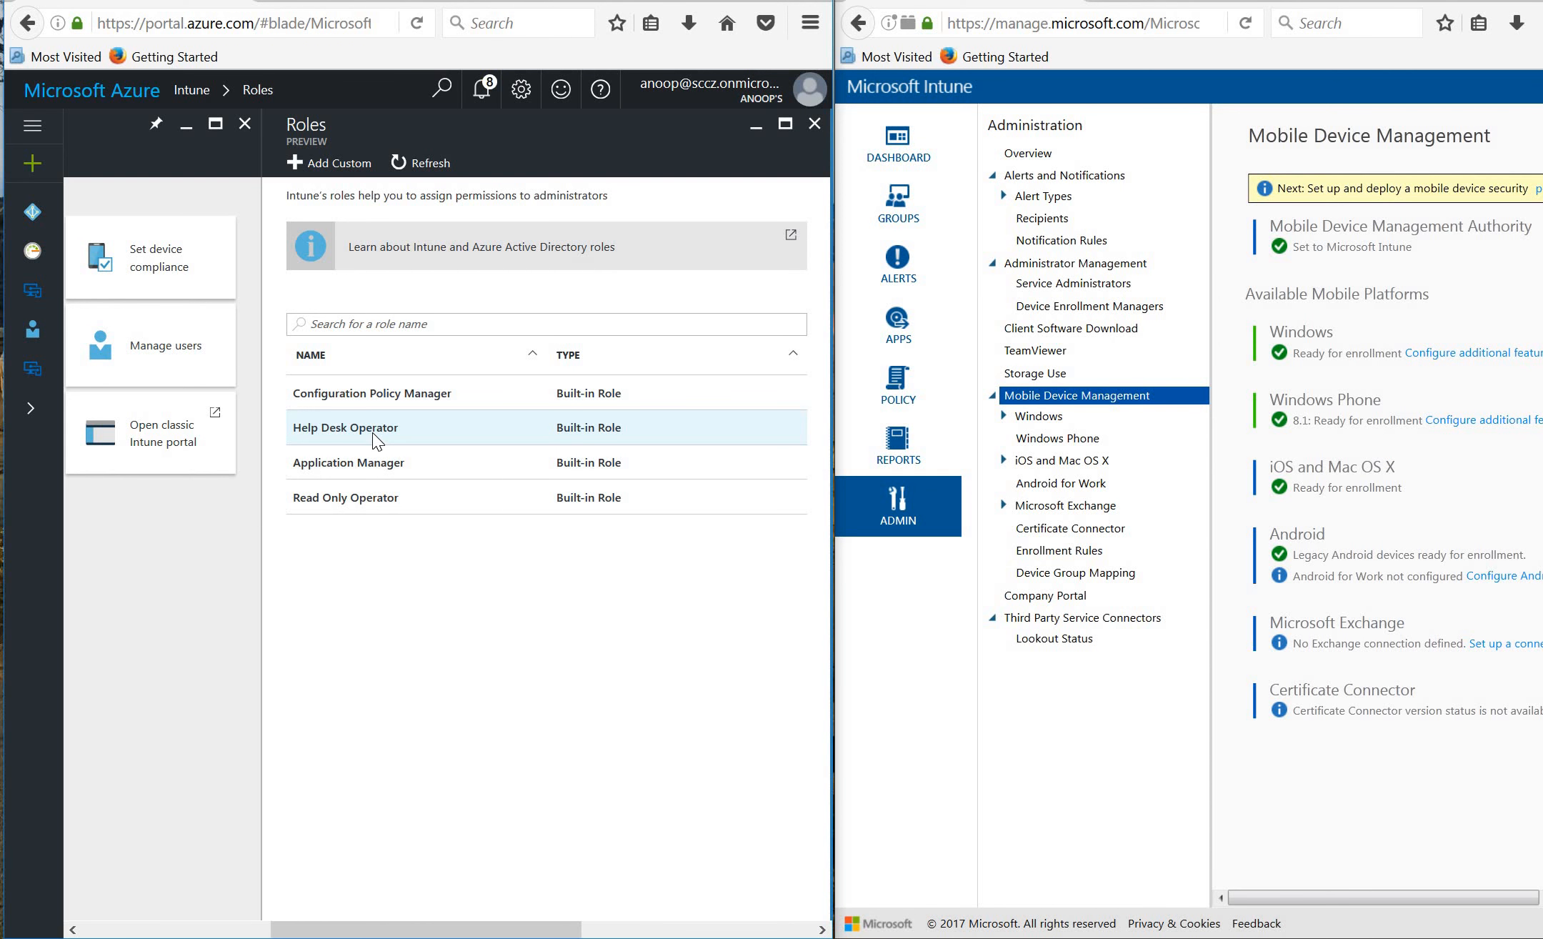
click(1064, 266)
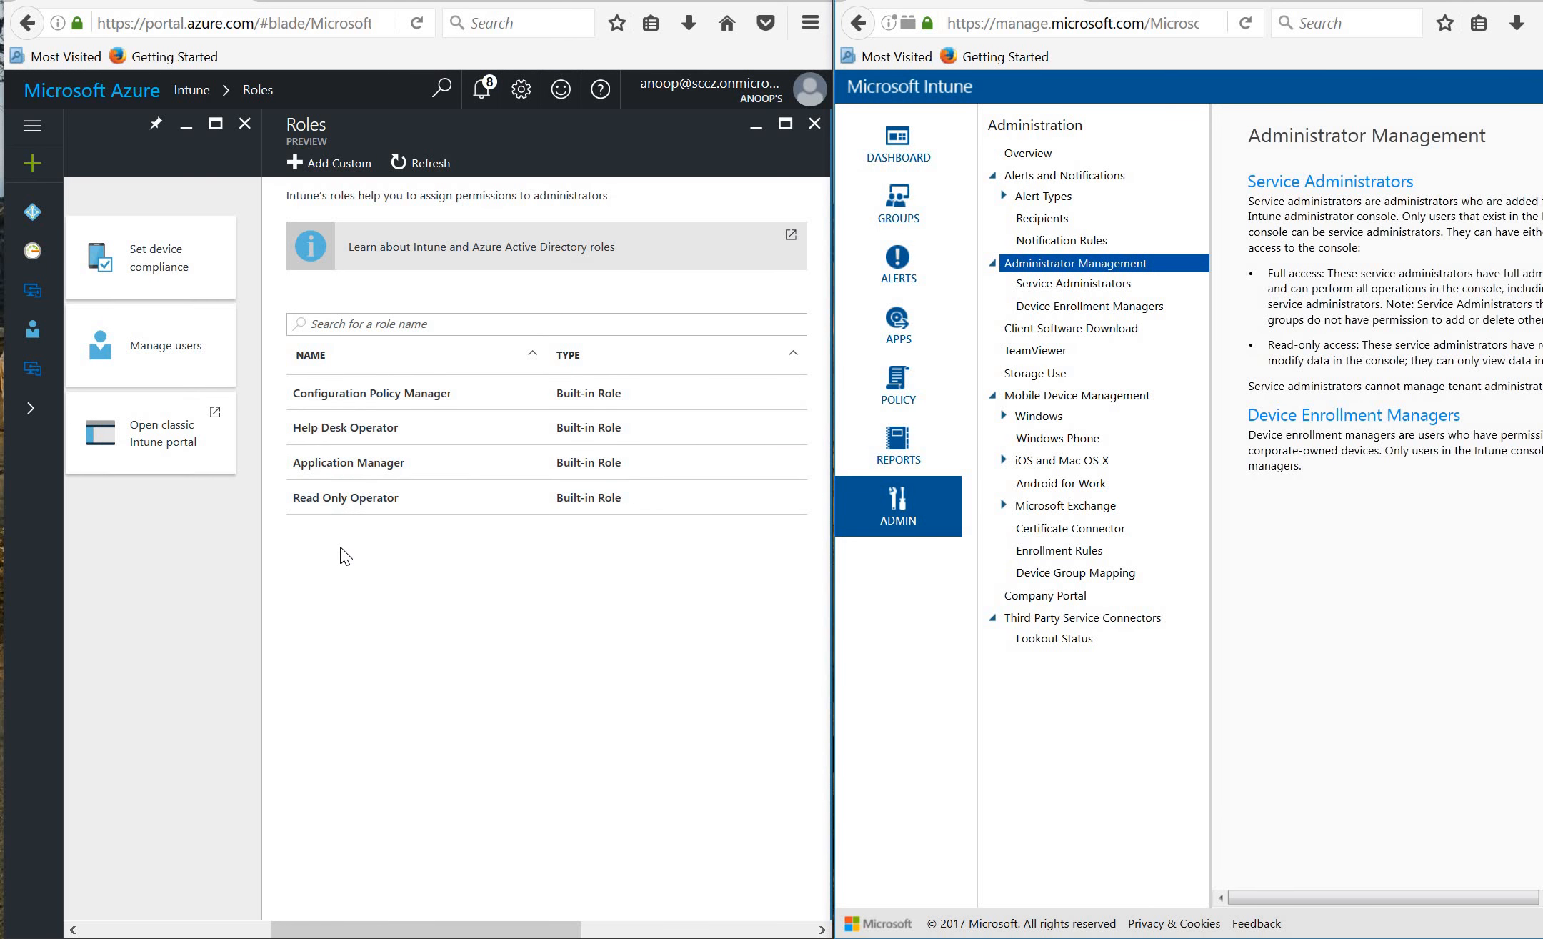
Create custom role 'Test' with only the ManagedDevices Delete permission set to Yes.
click(344, 166)
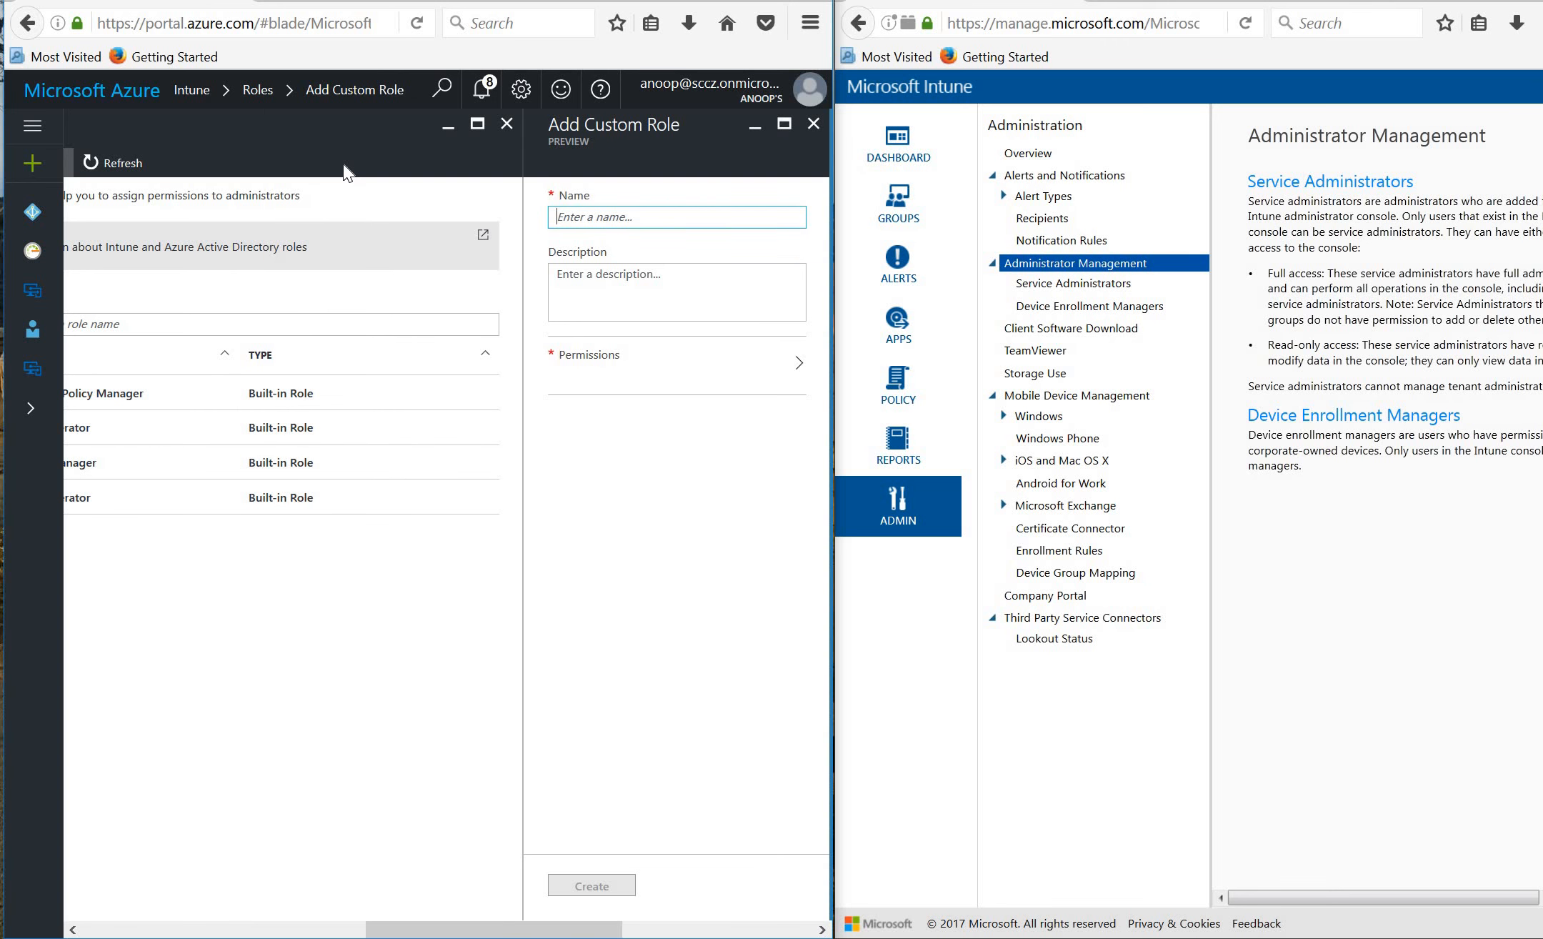
text(Test)
click(657, 354)
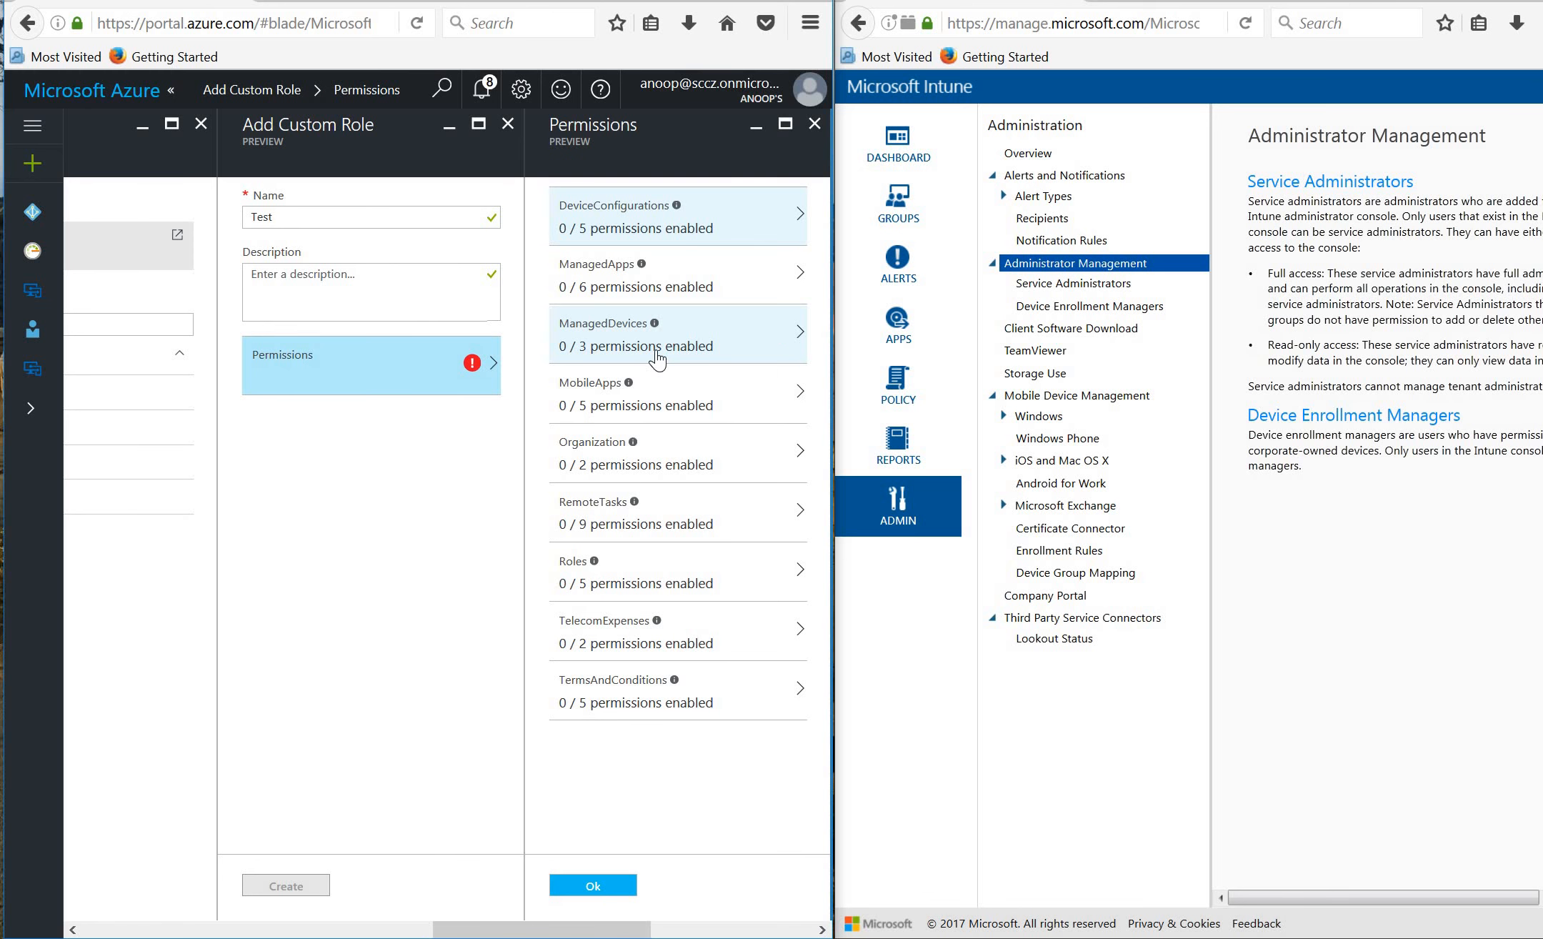
click(656, 342)
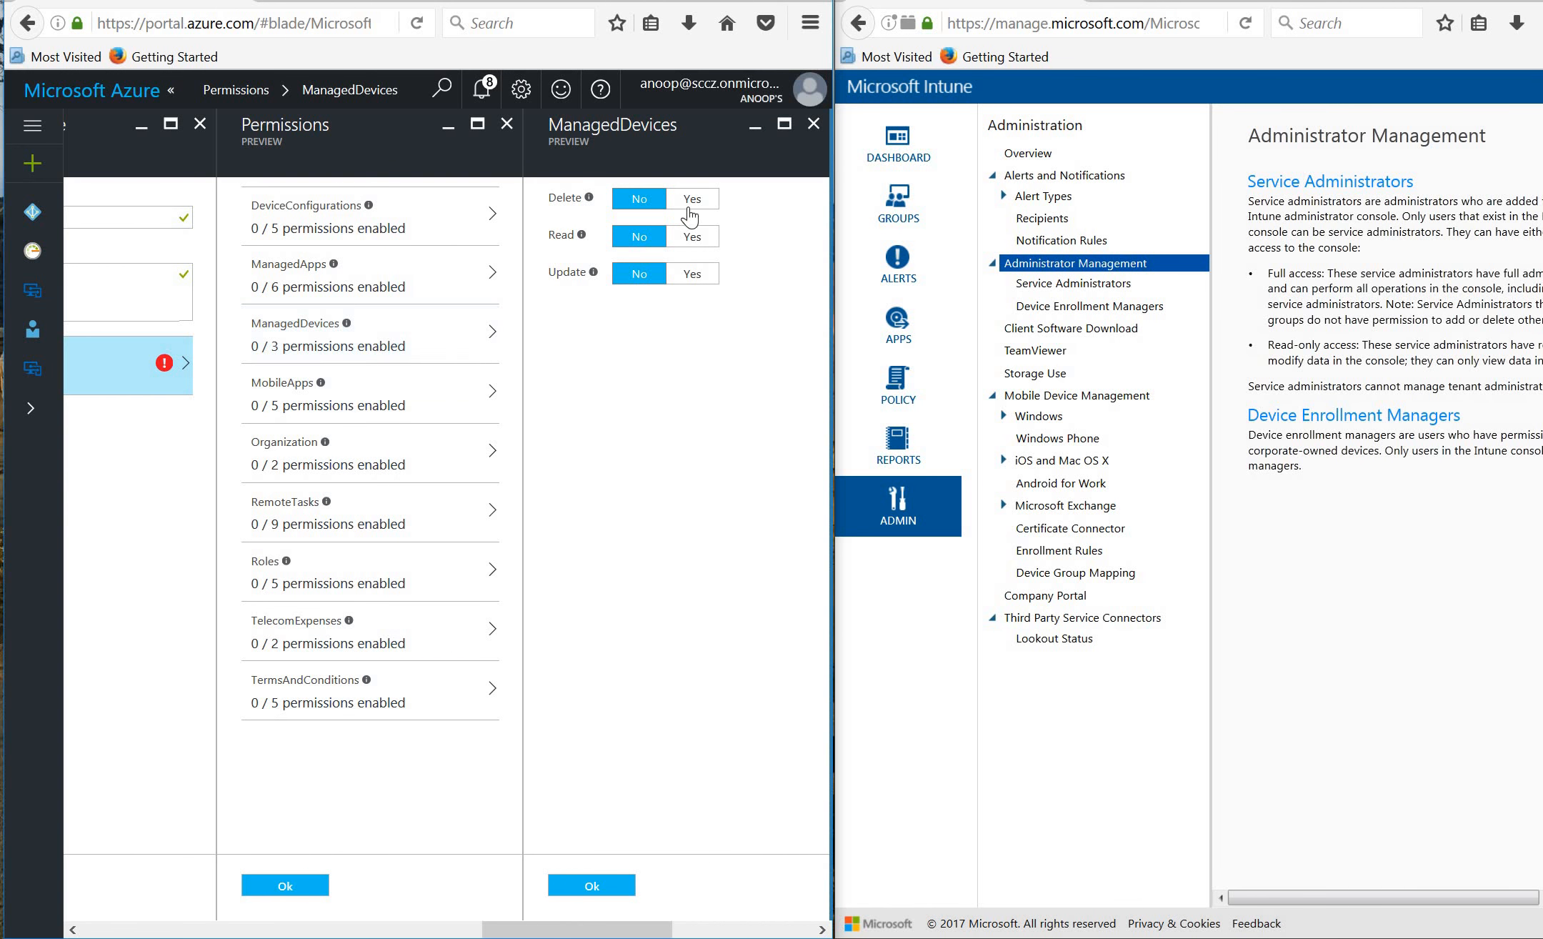
click(690, 206)
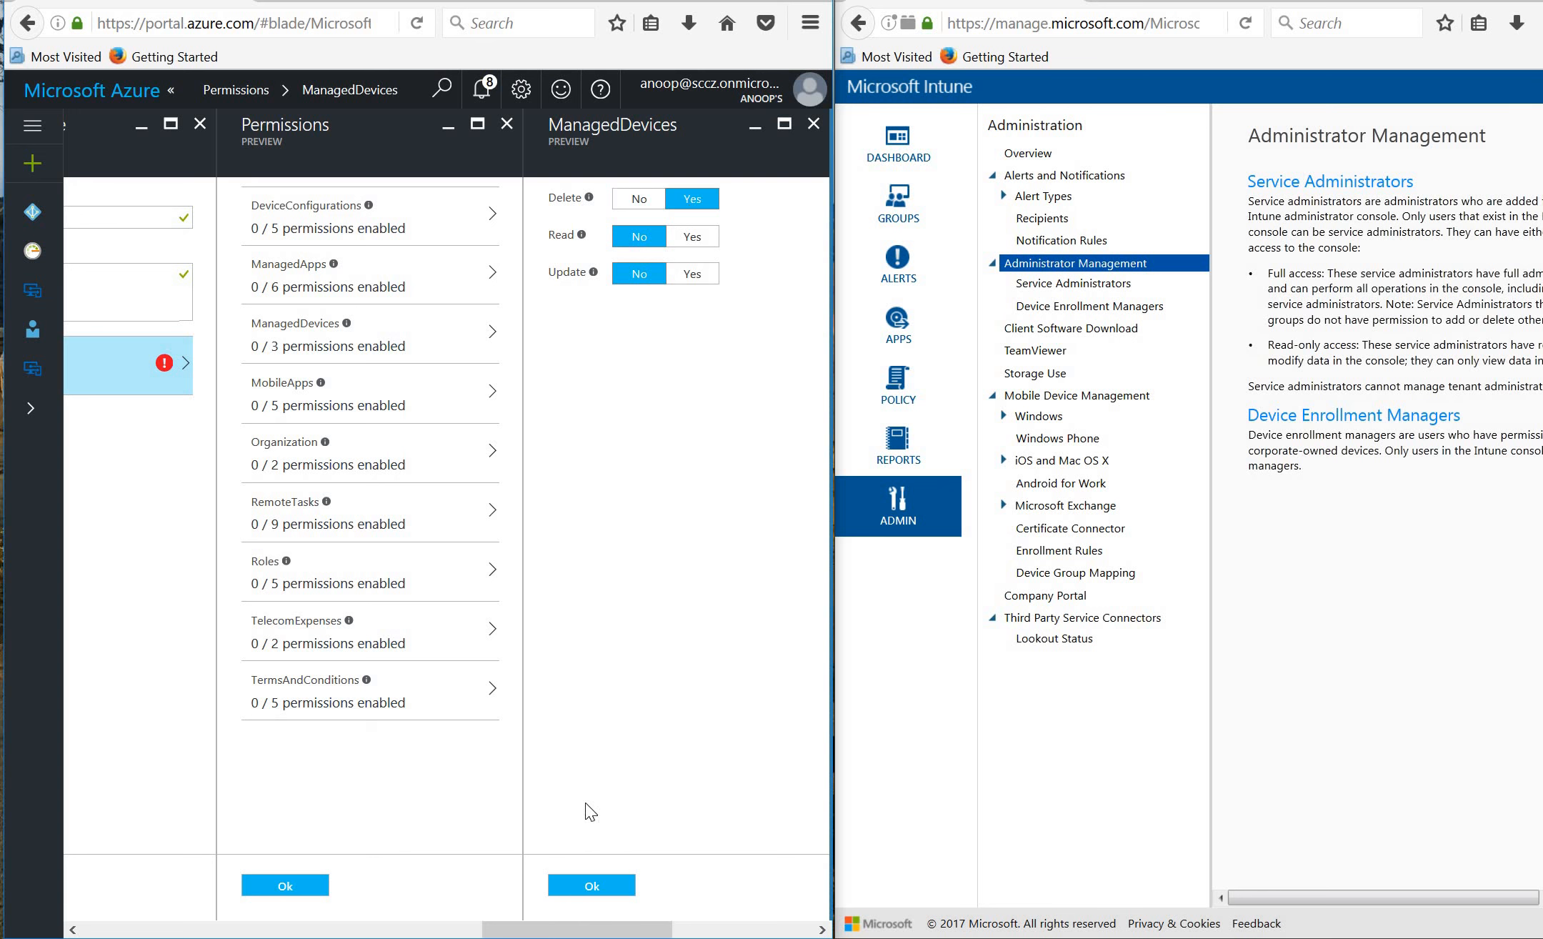
click(582, 886)
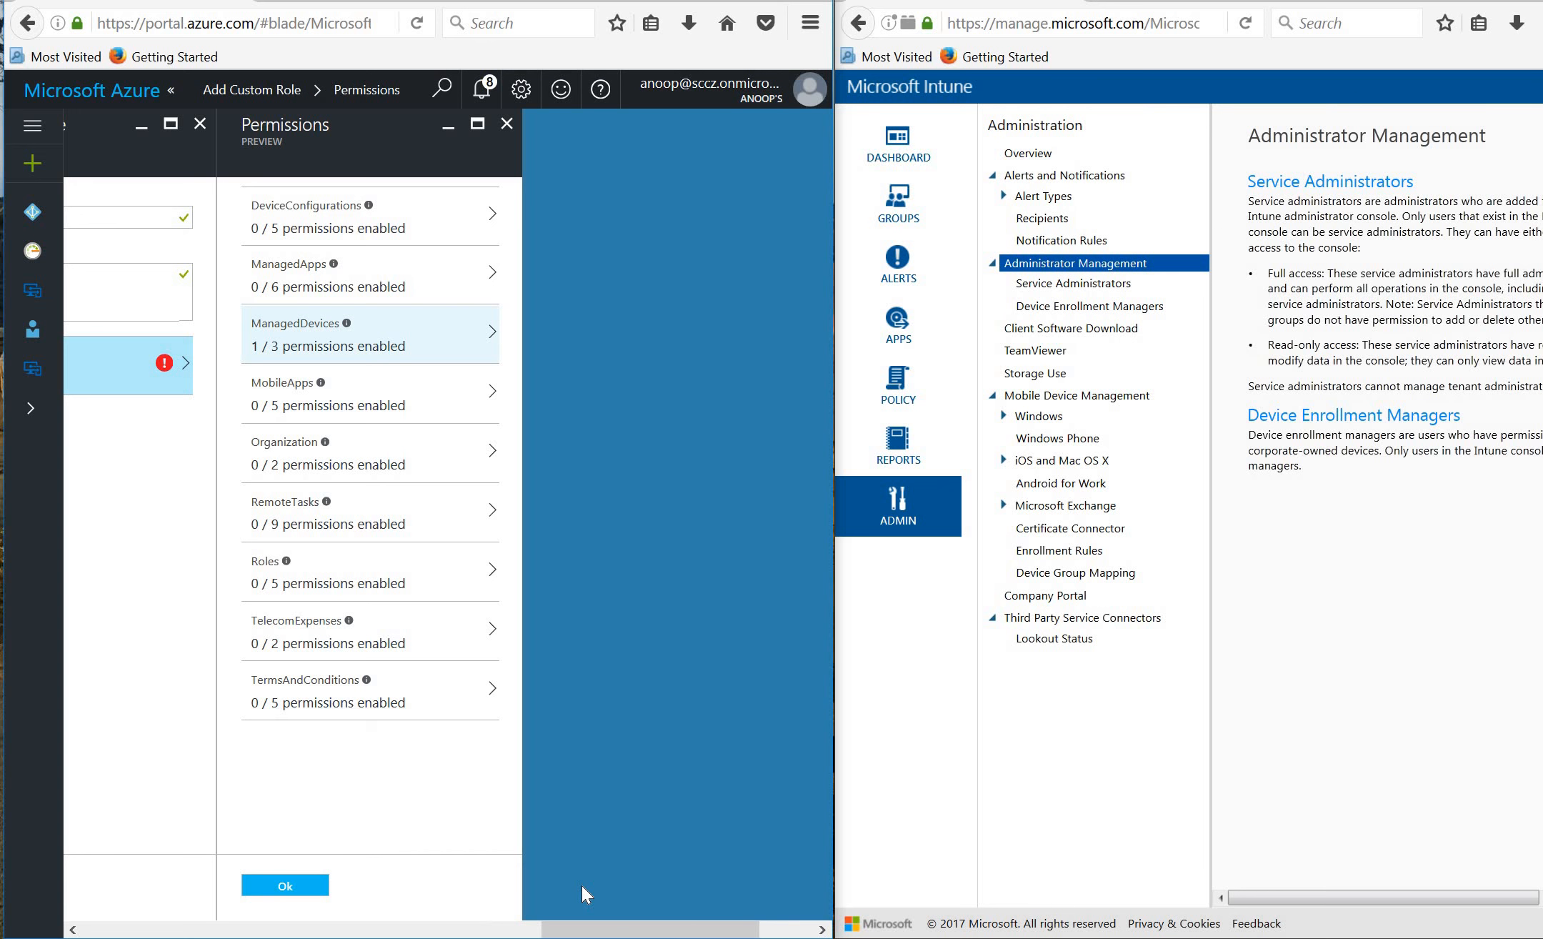
click(313, 888)
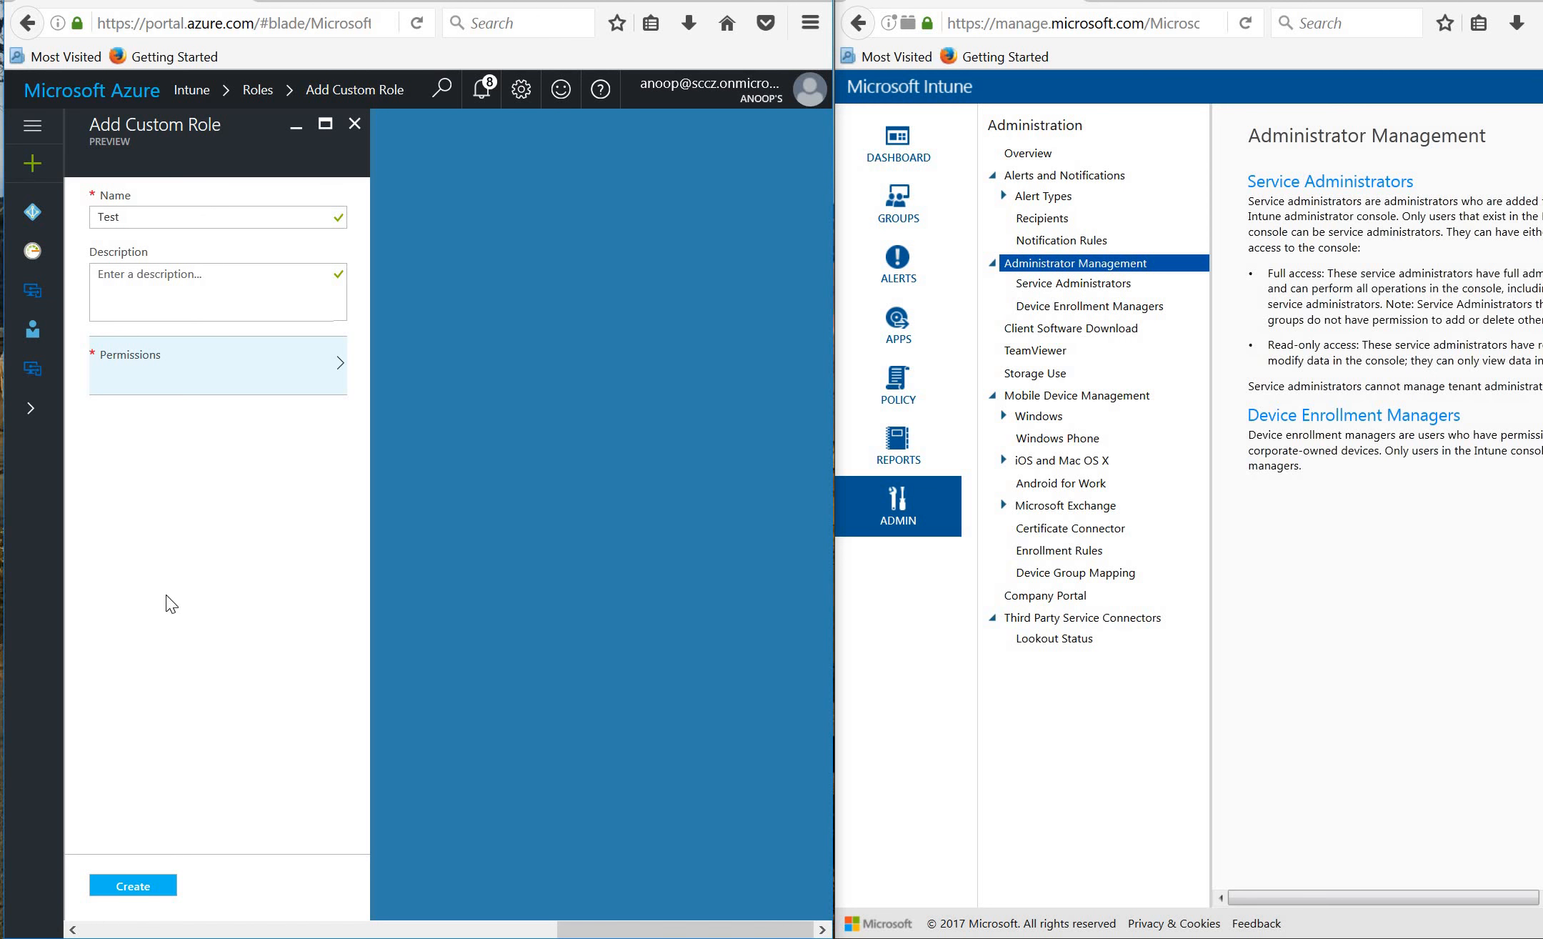
click(141, 888)
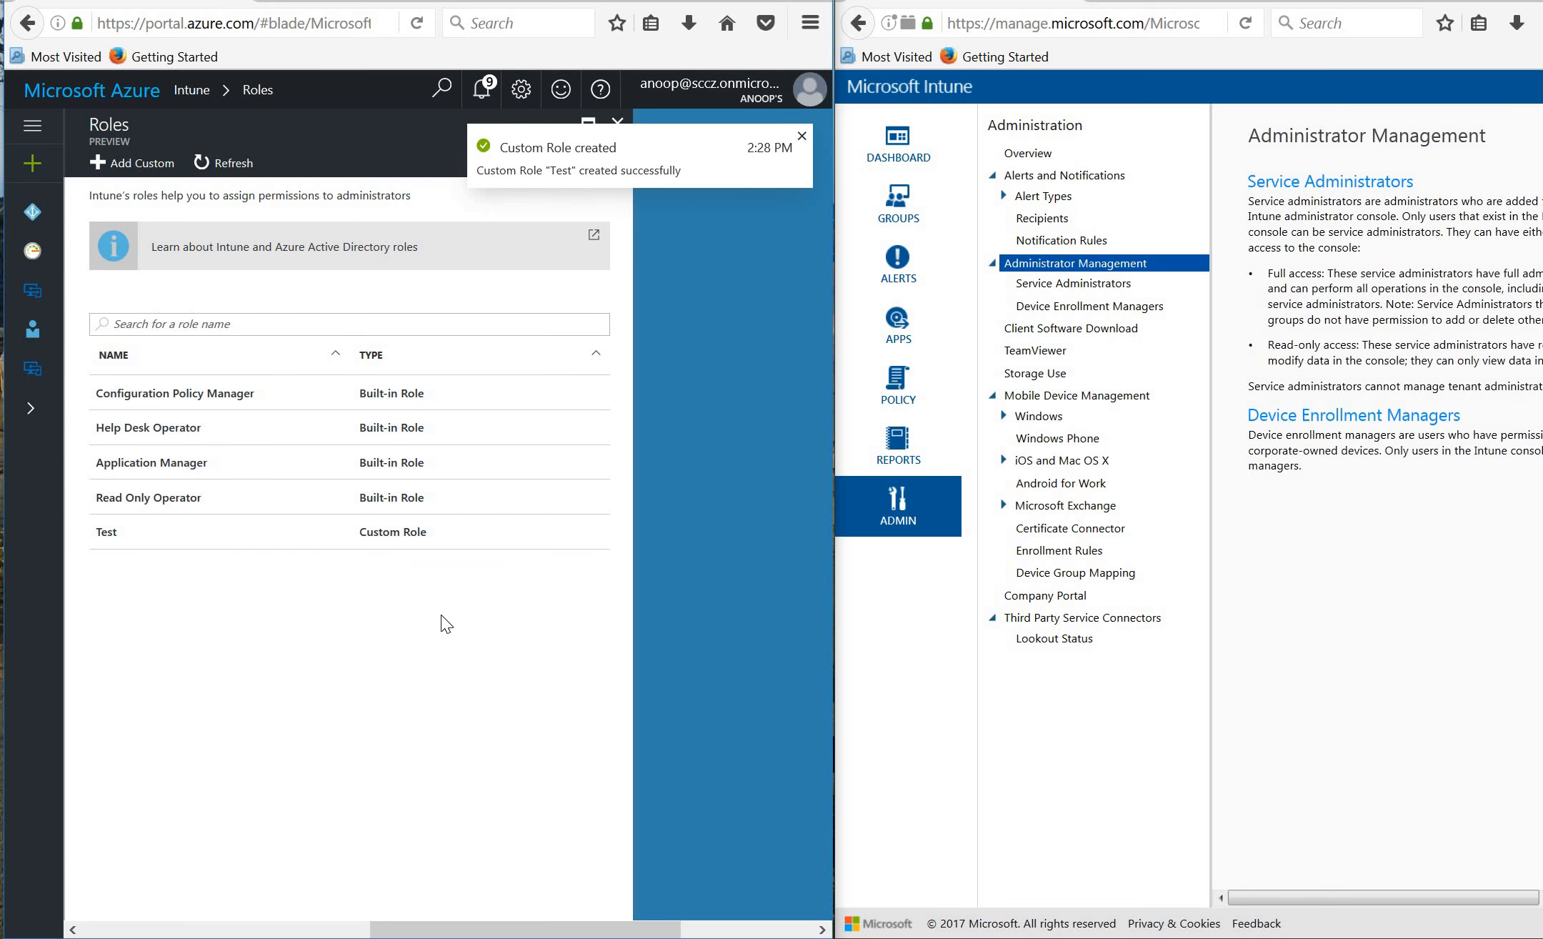
Open the Test role's Assignments and start a new assignment named 'Test Assignmentr'.
click(178, 544)
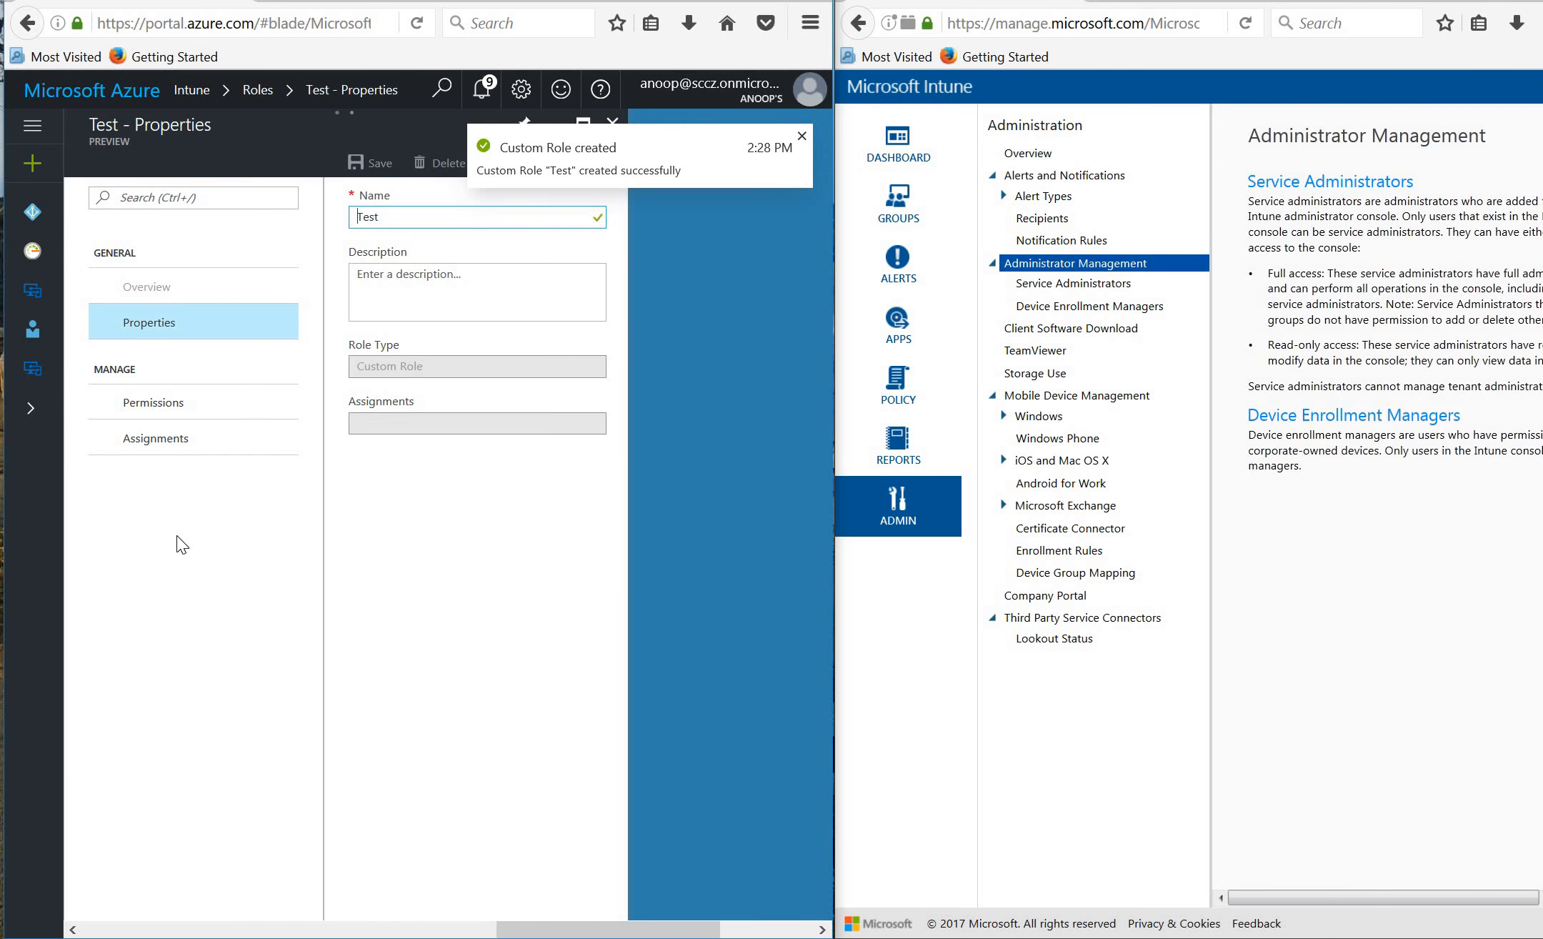
click(197, 445)
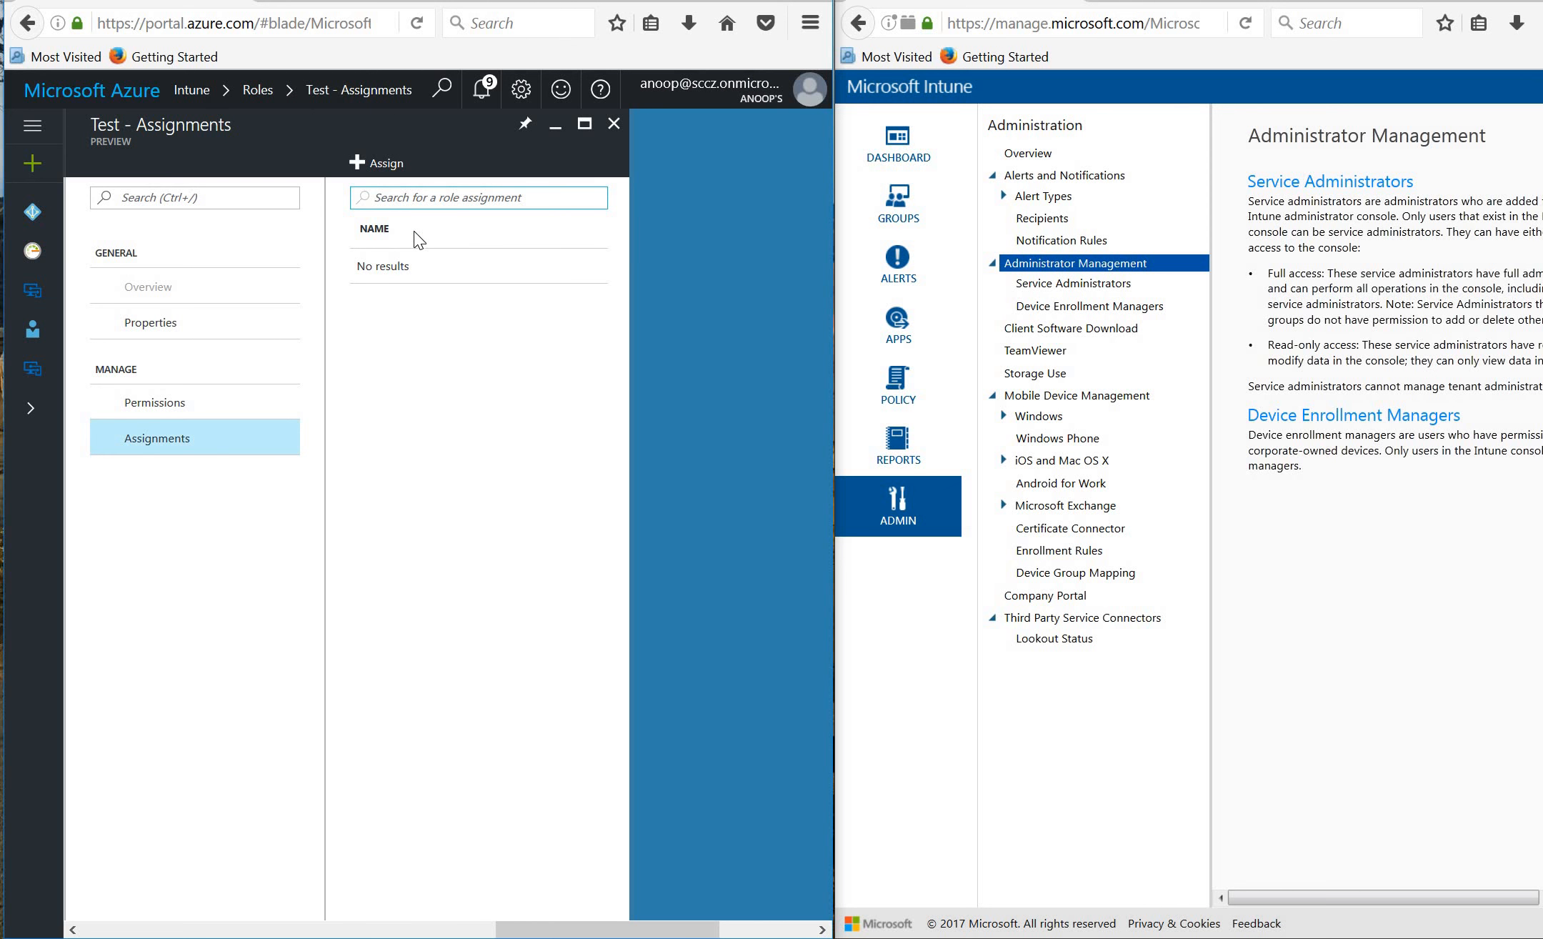
click(379, 166)
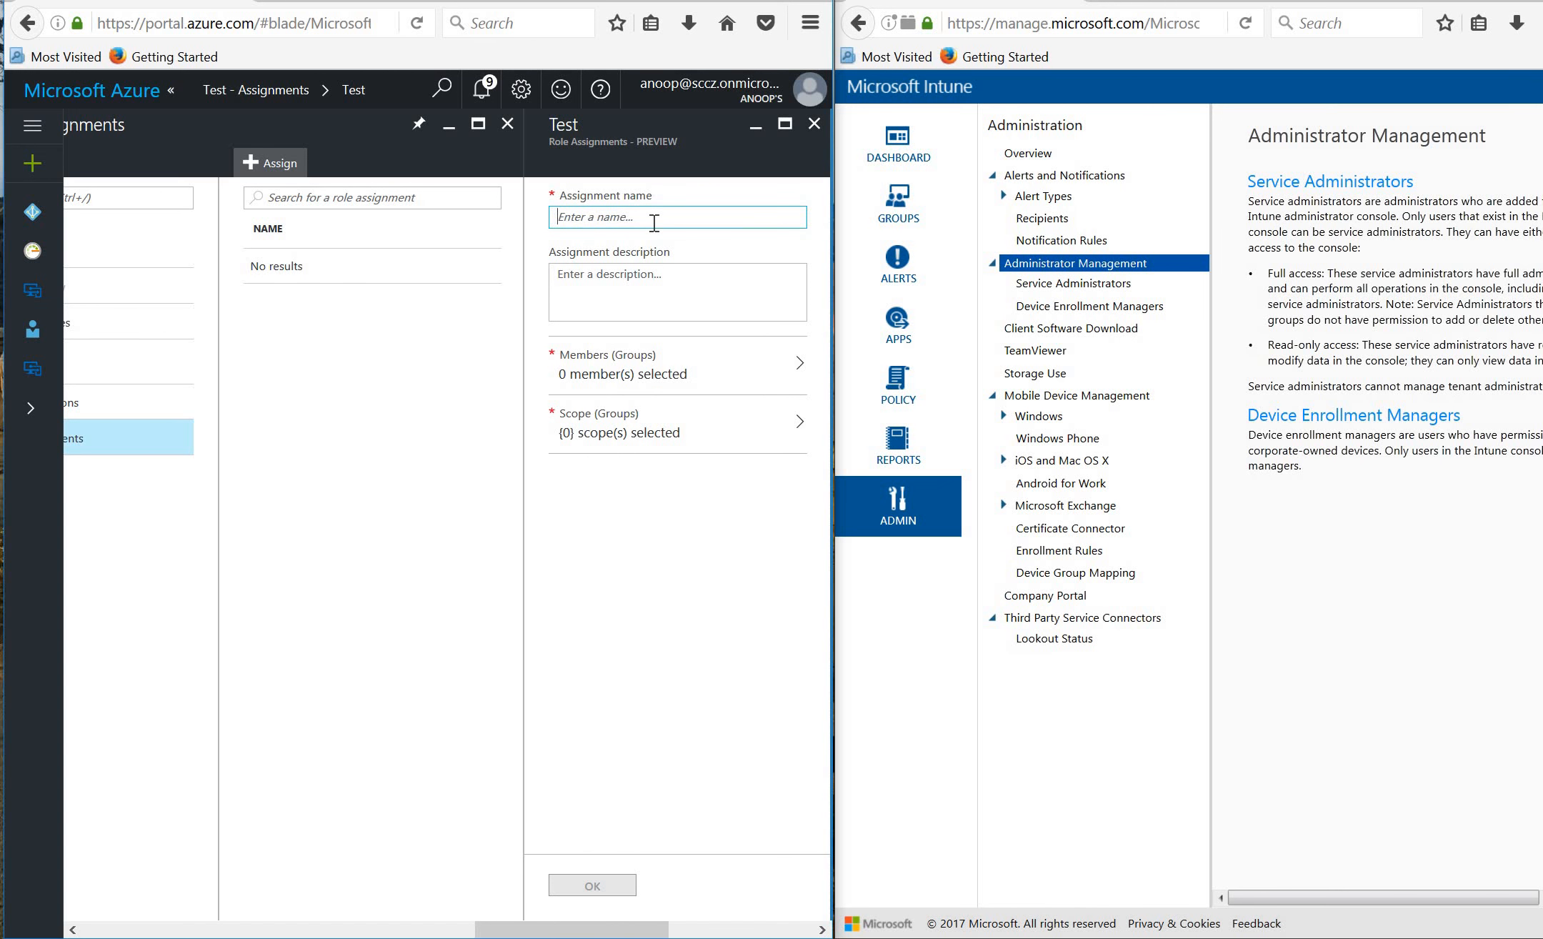
text(Test Assignmentr)
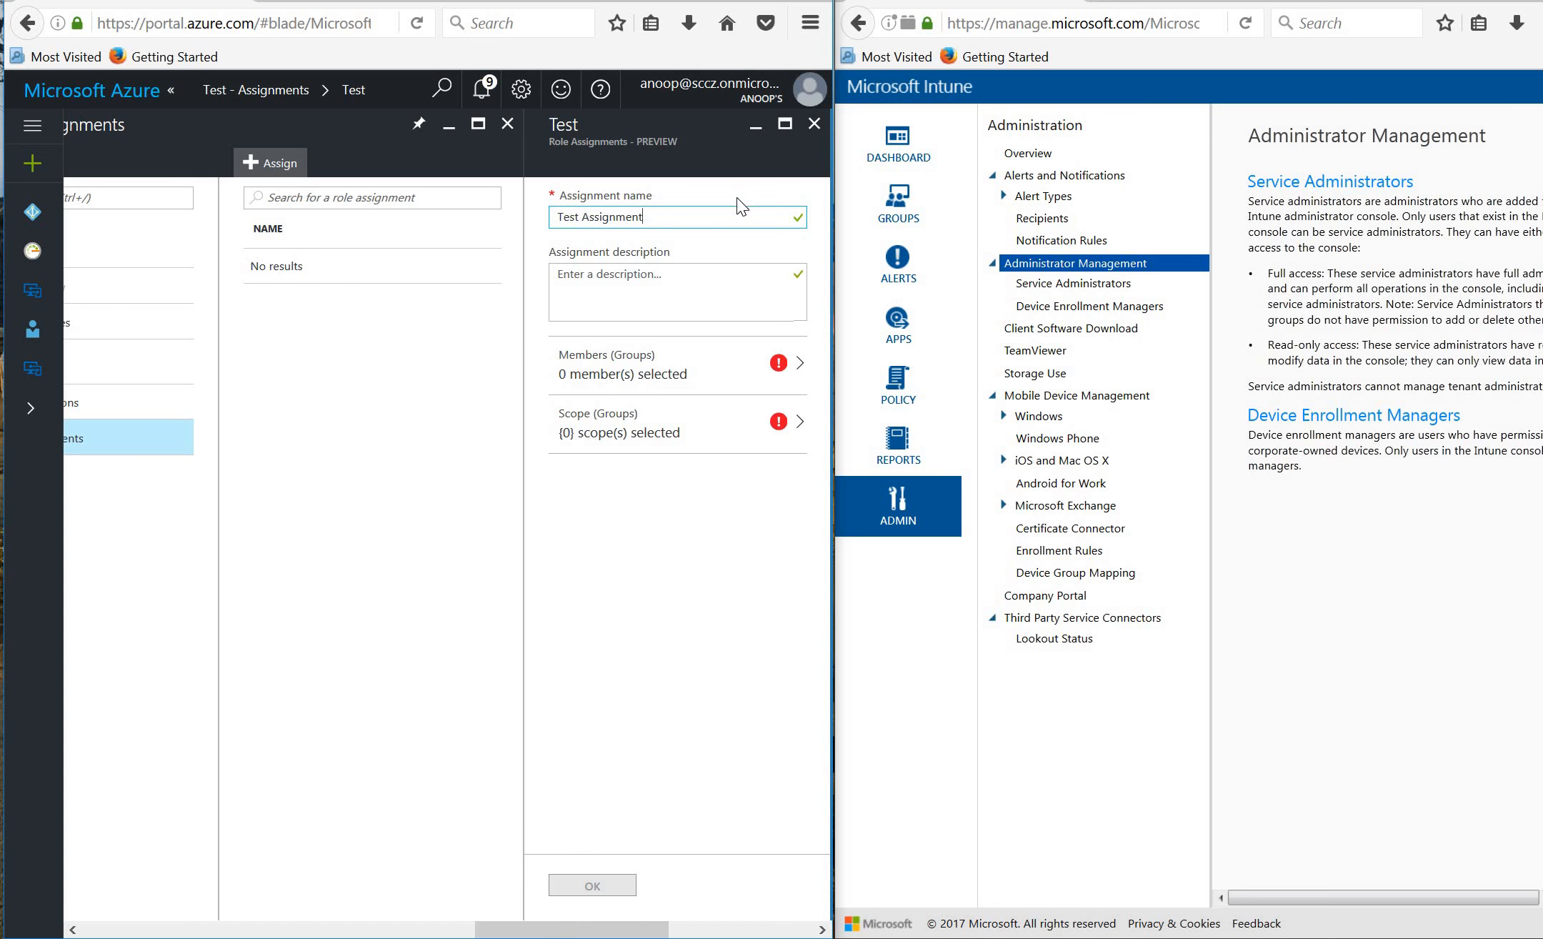
Inspect the assignment's Members and Scope lists, then close everything without saving the draft.
click(694, 381)
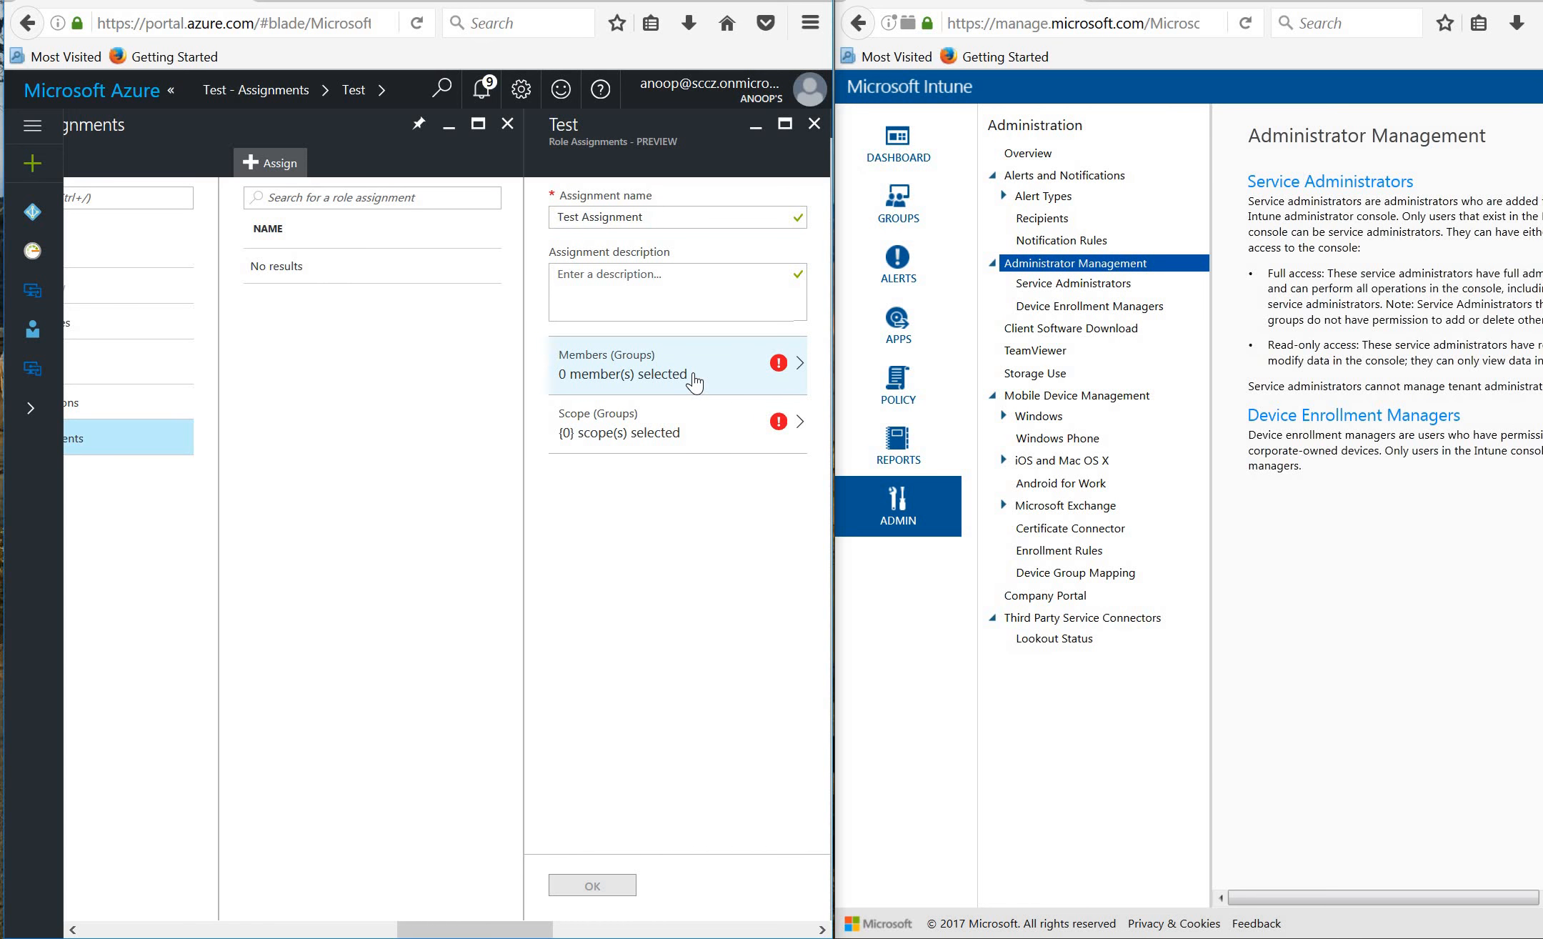
click(695, 380)
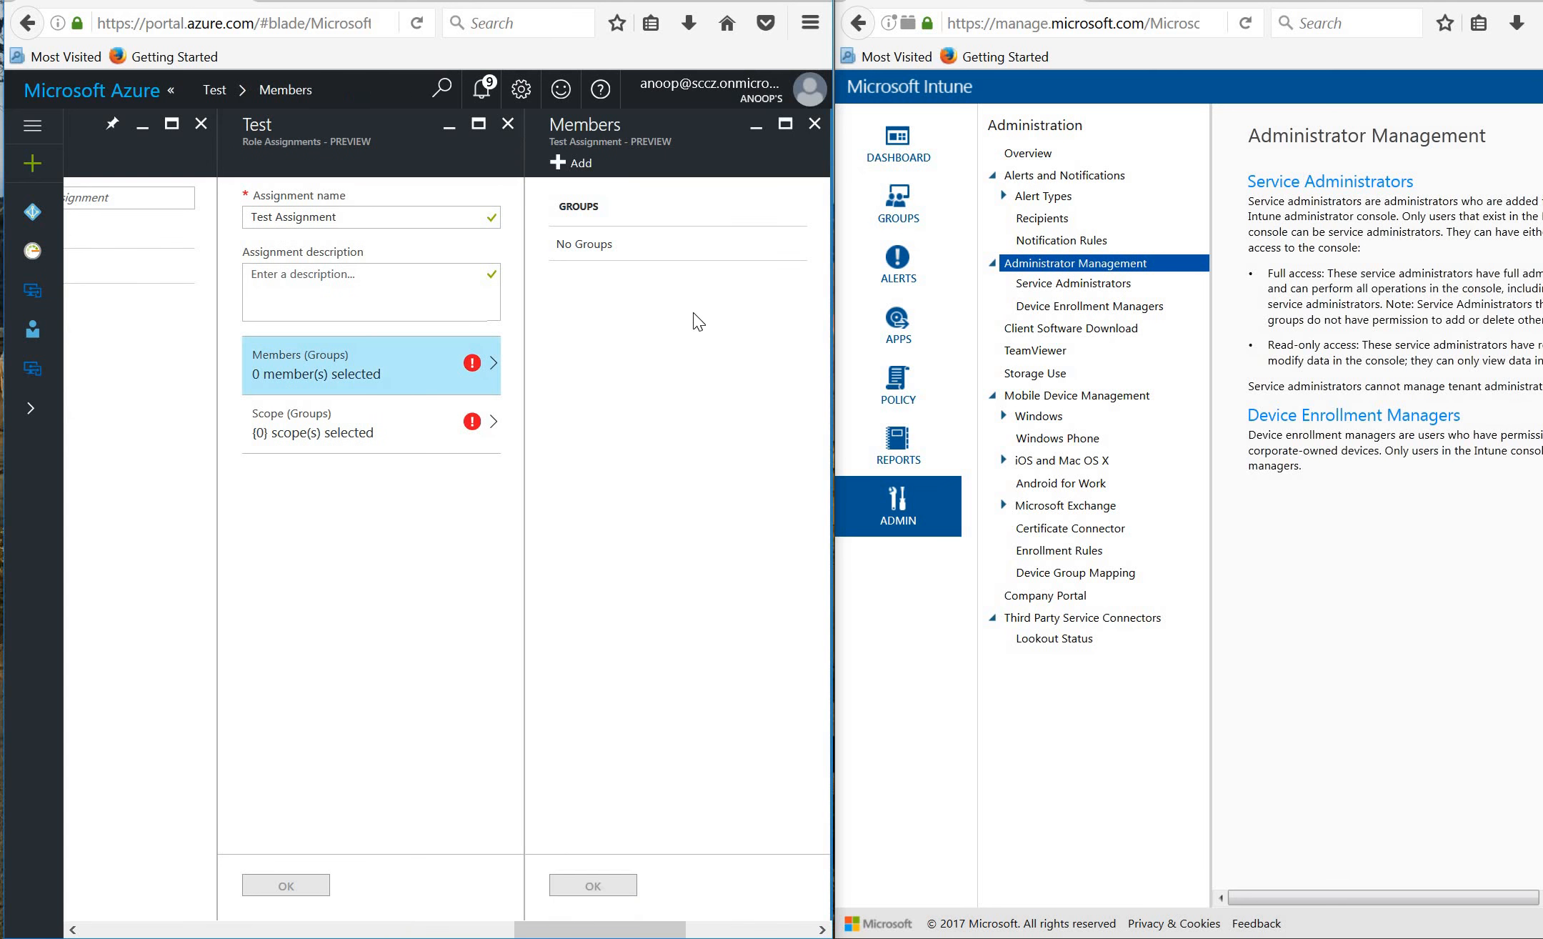
click(578, 168)
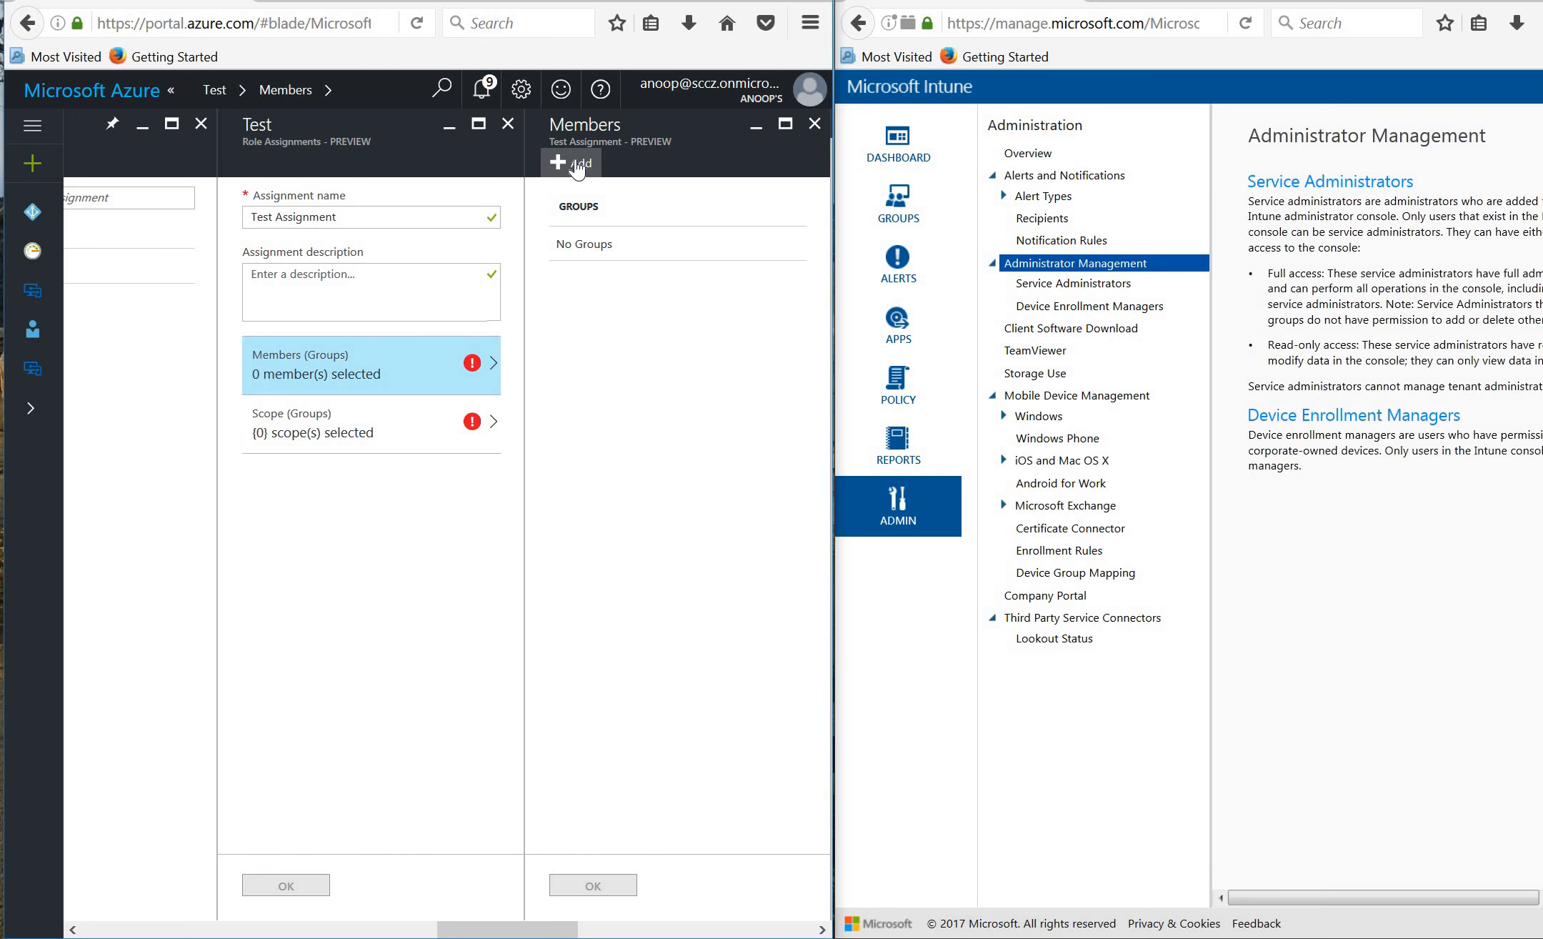
click(815, 126)
click(509, 126)
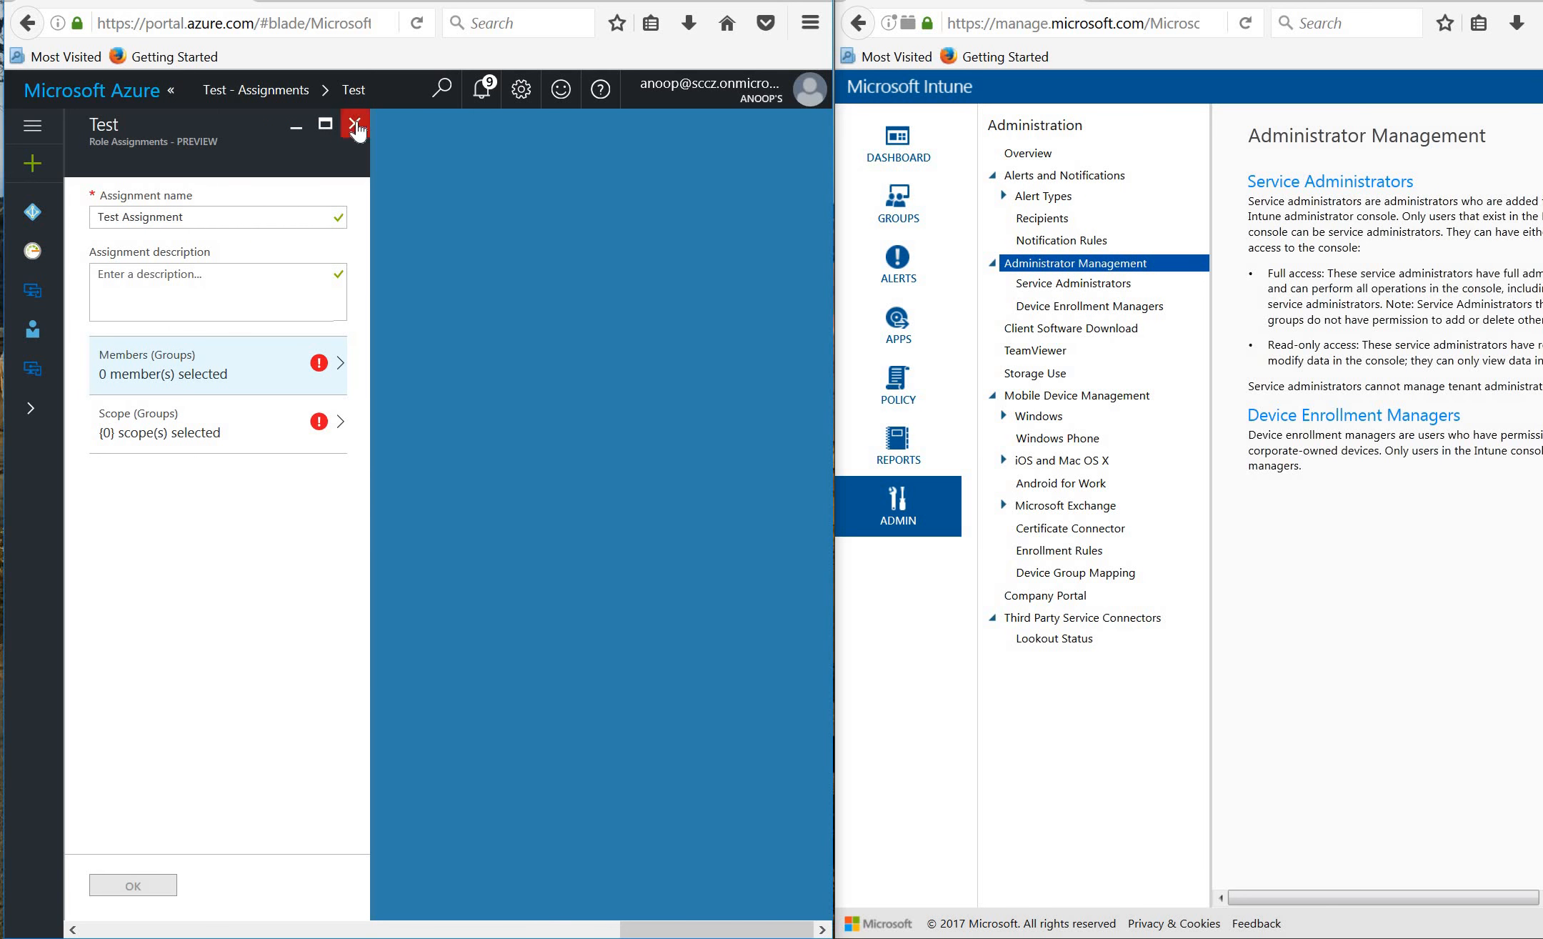
click(224, 448)
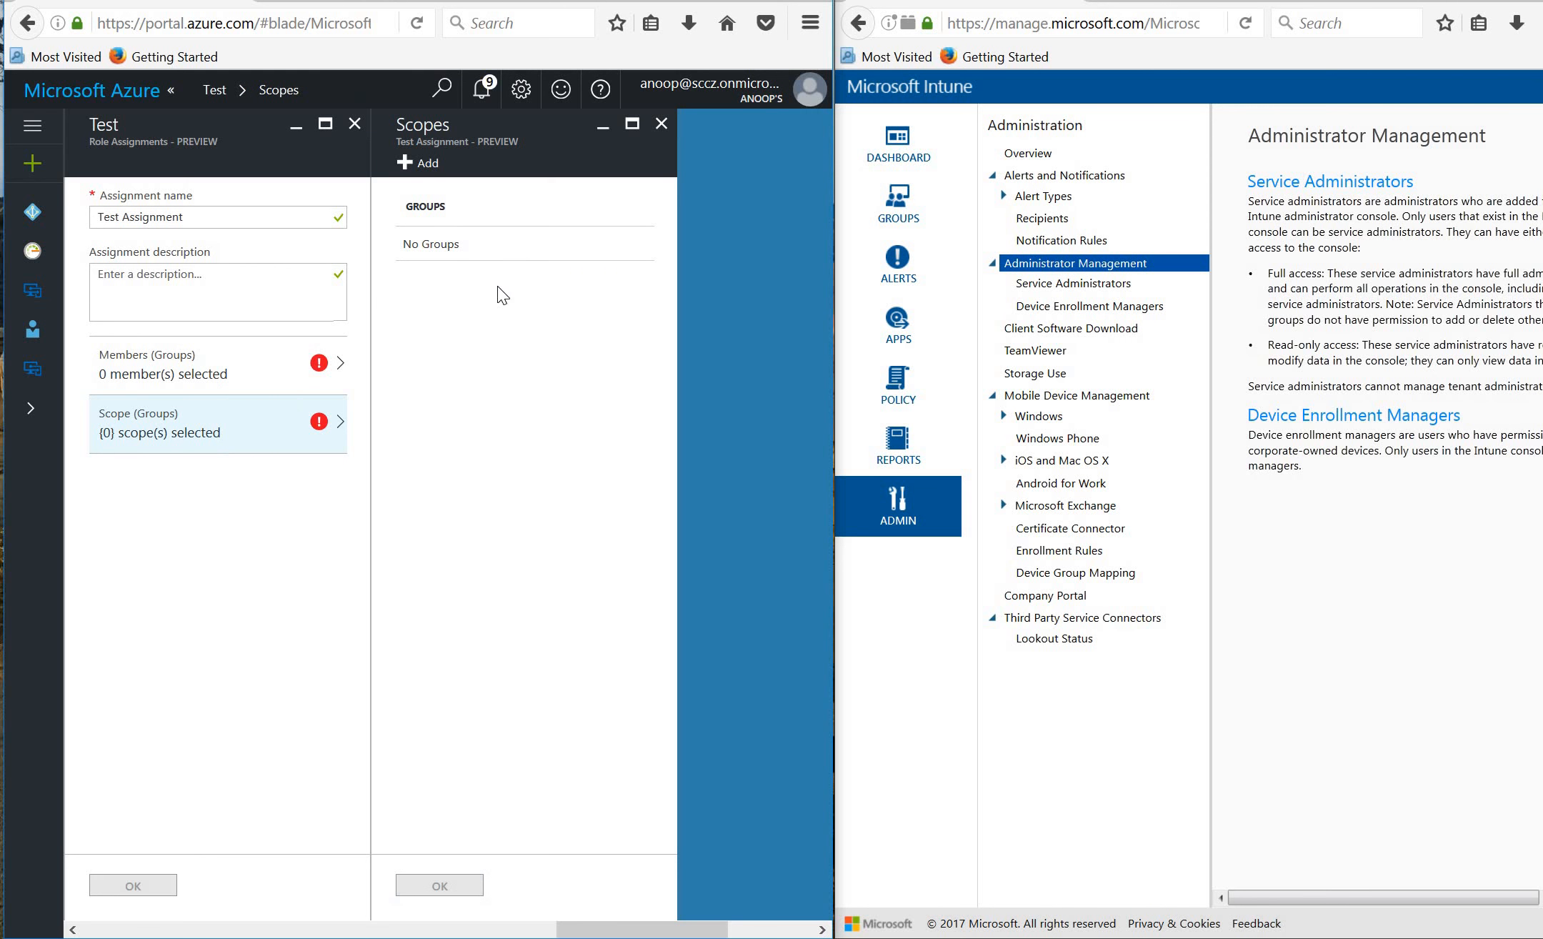
click(662, 123)
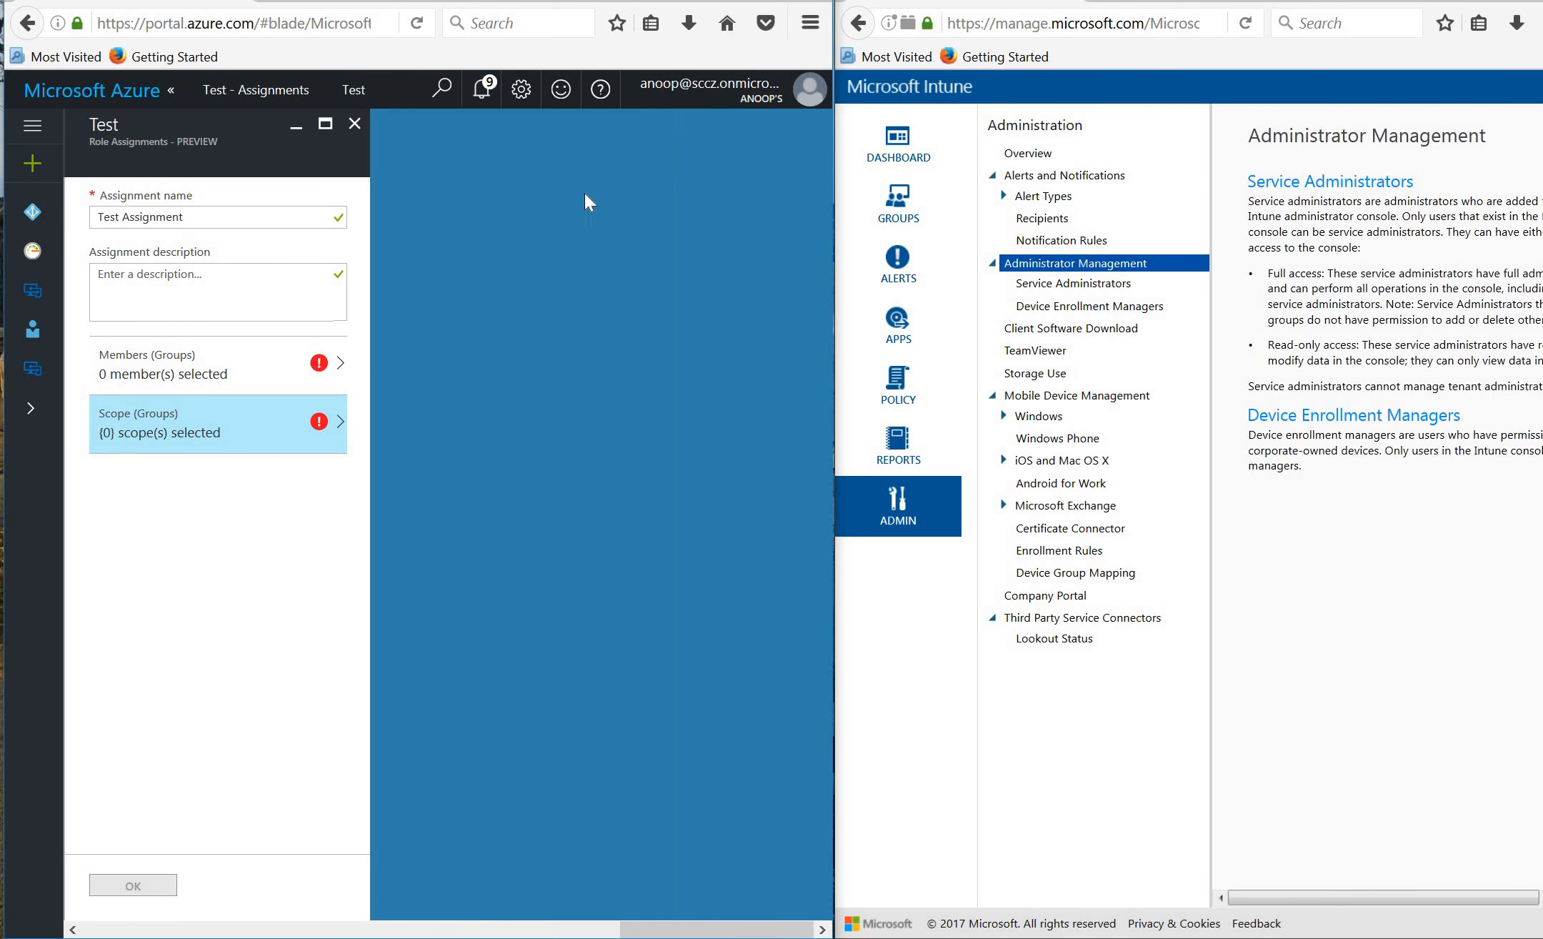
click(356, 124)
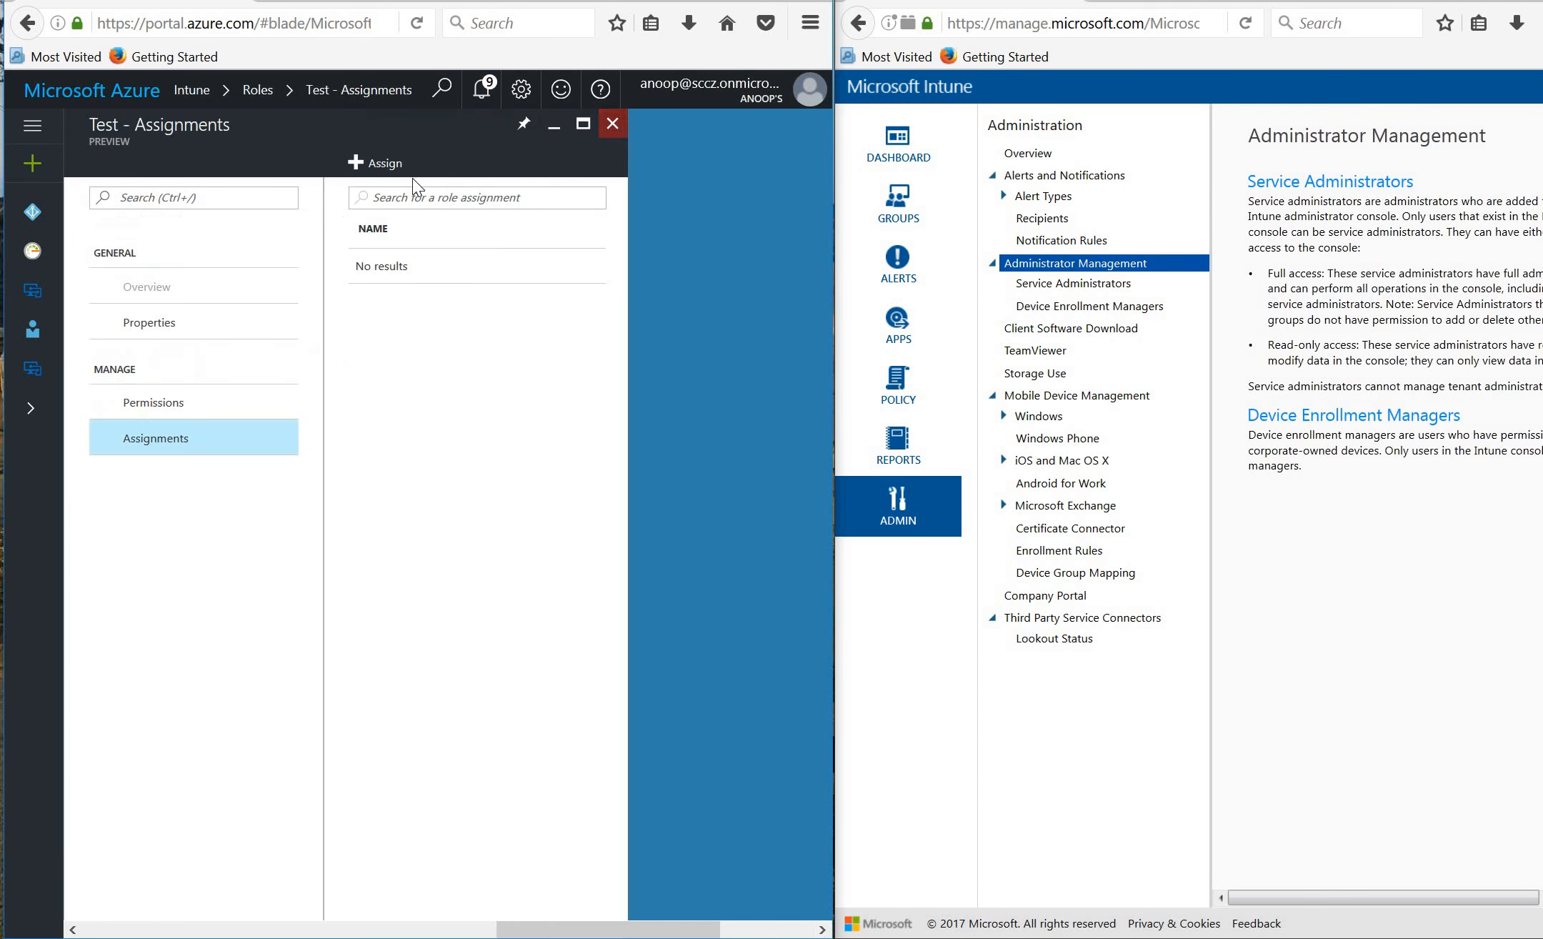
Close the Test - Assignments and Roles blades, glance at Enrollment, and close it too.
click(613, 125)
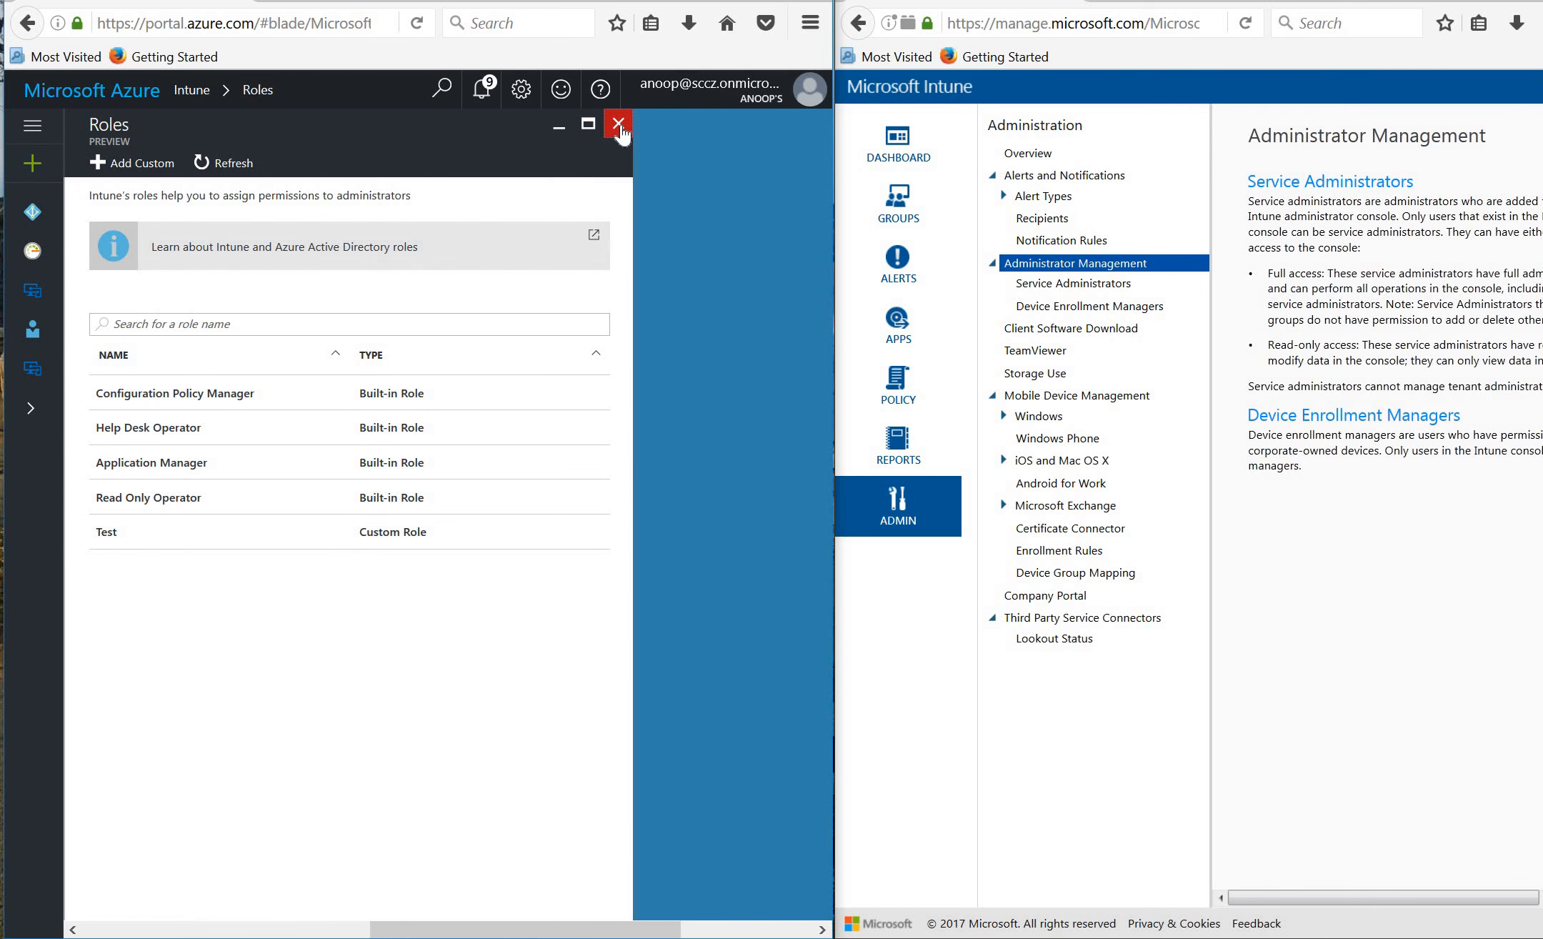
click(619, 127)
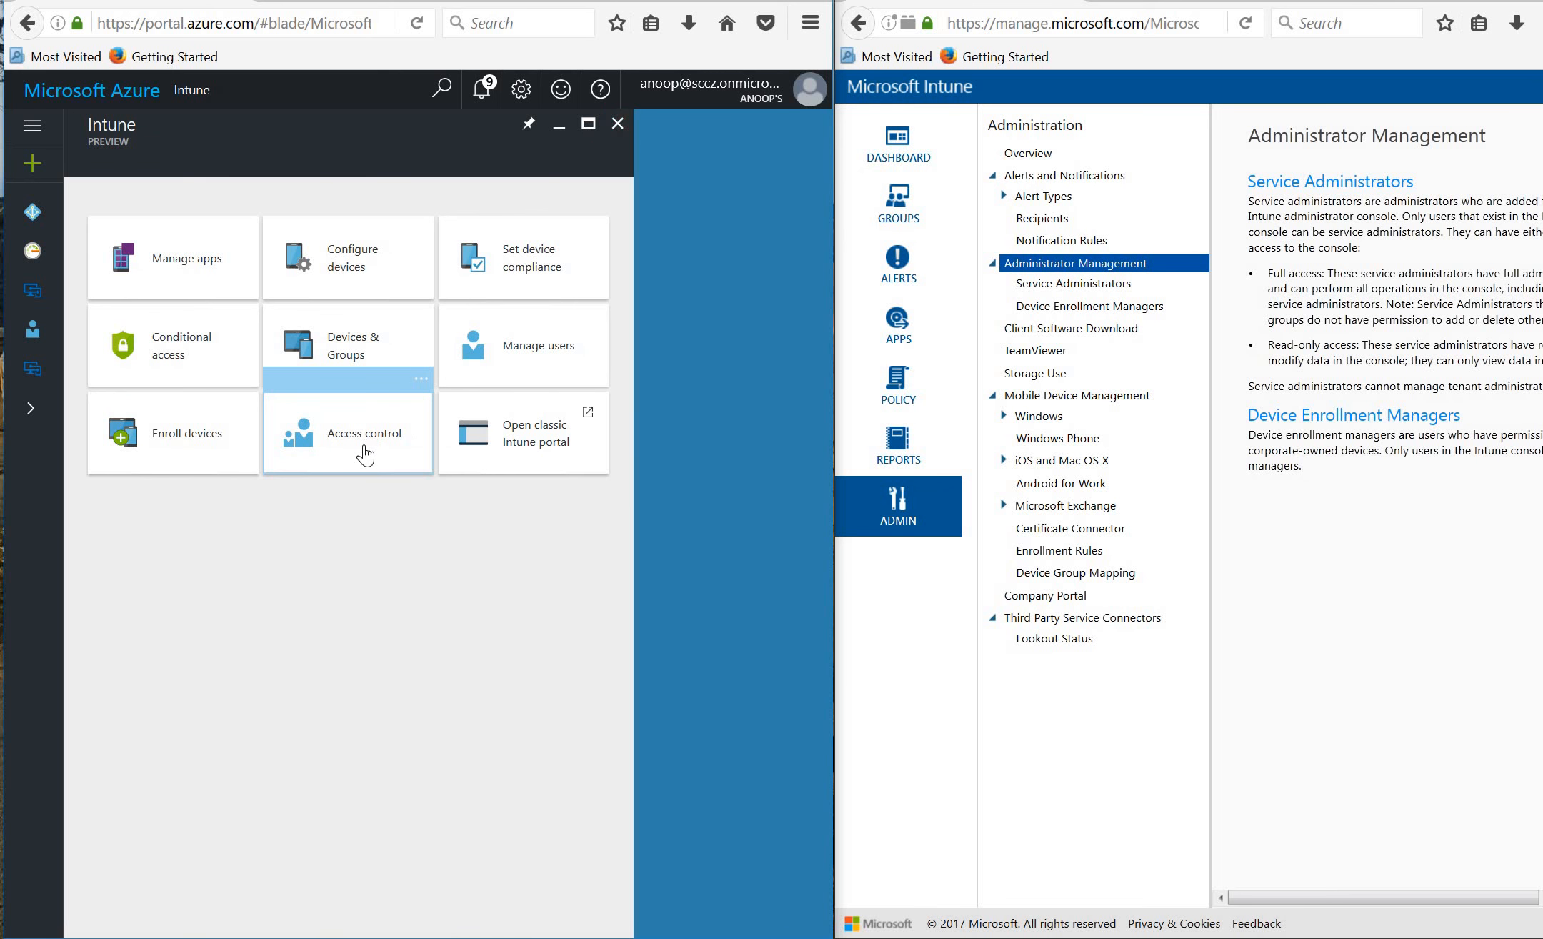
click(215, 434)
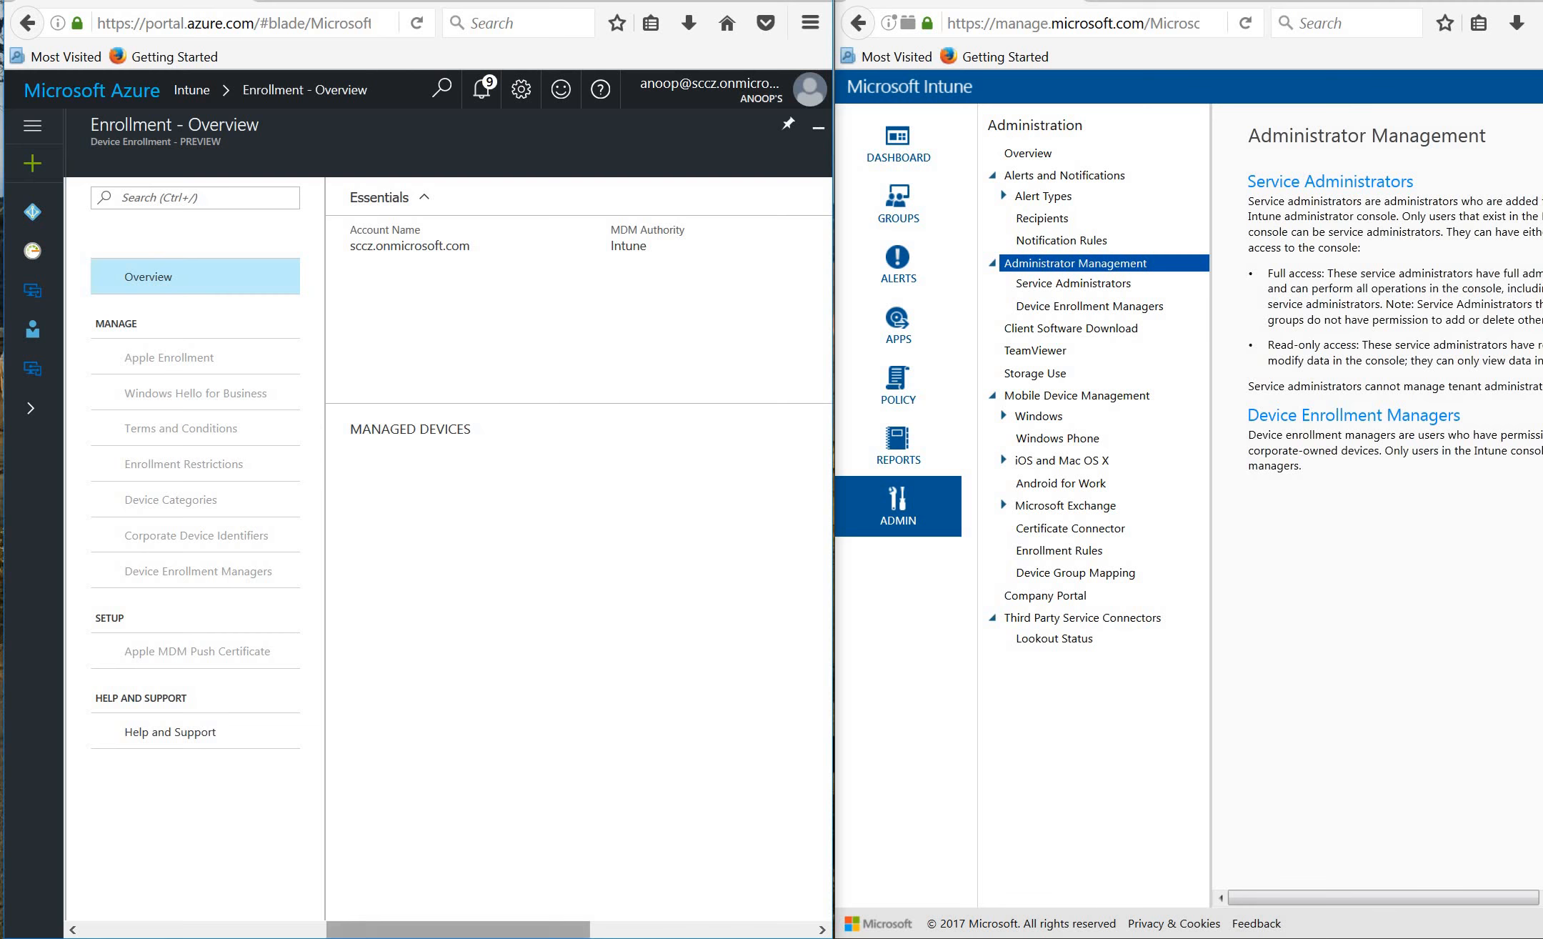
drag(543, 929, 620, 929)
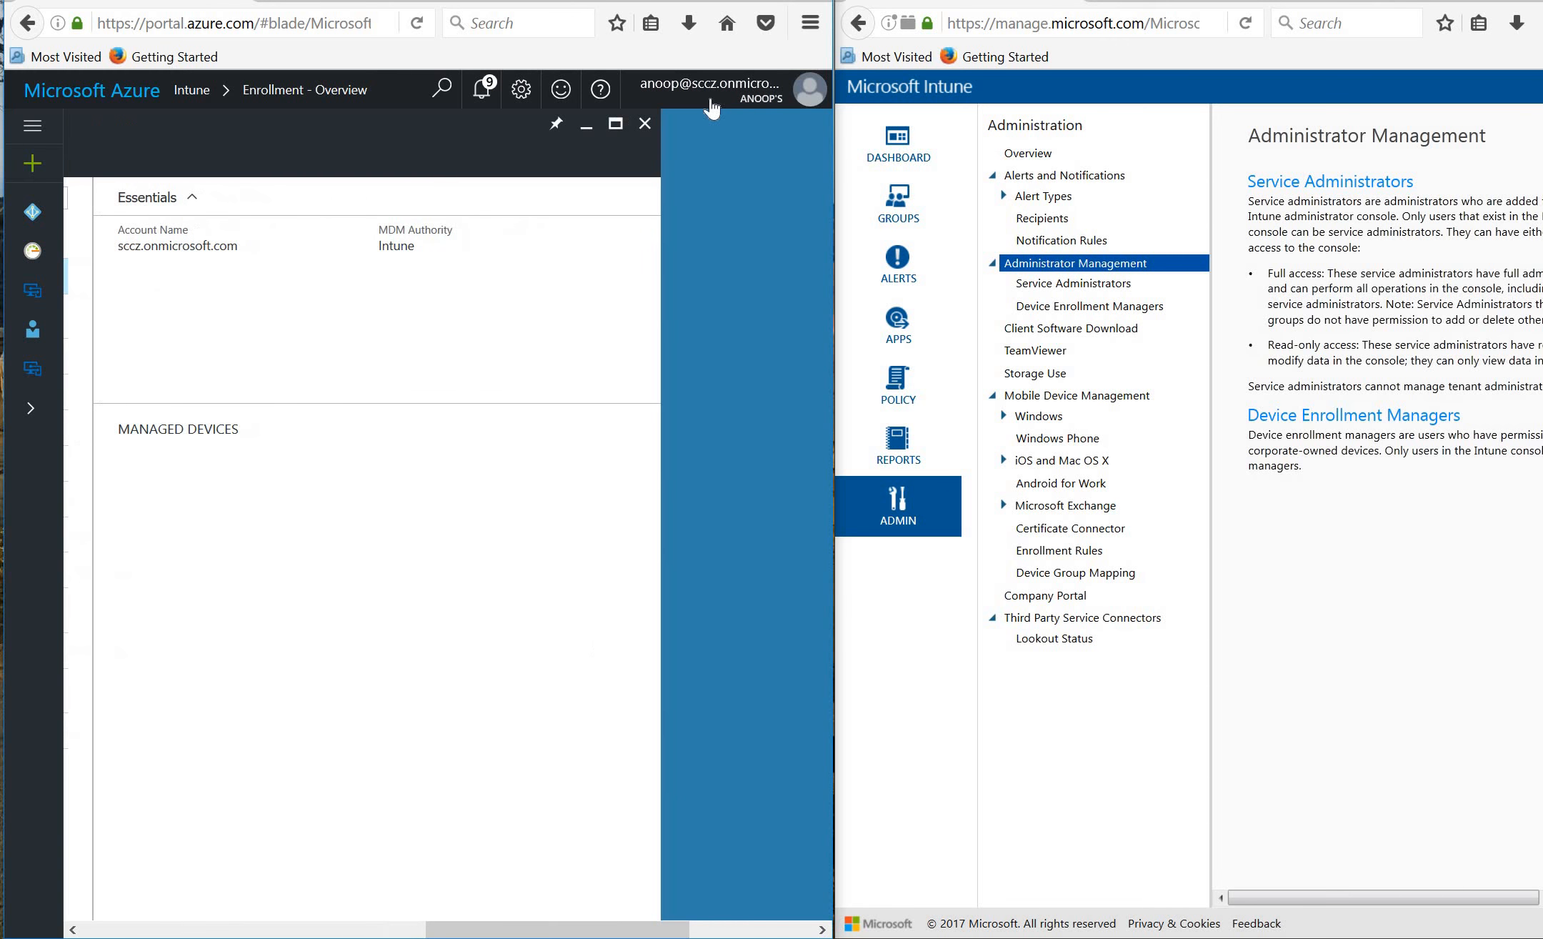
click(646, 127)
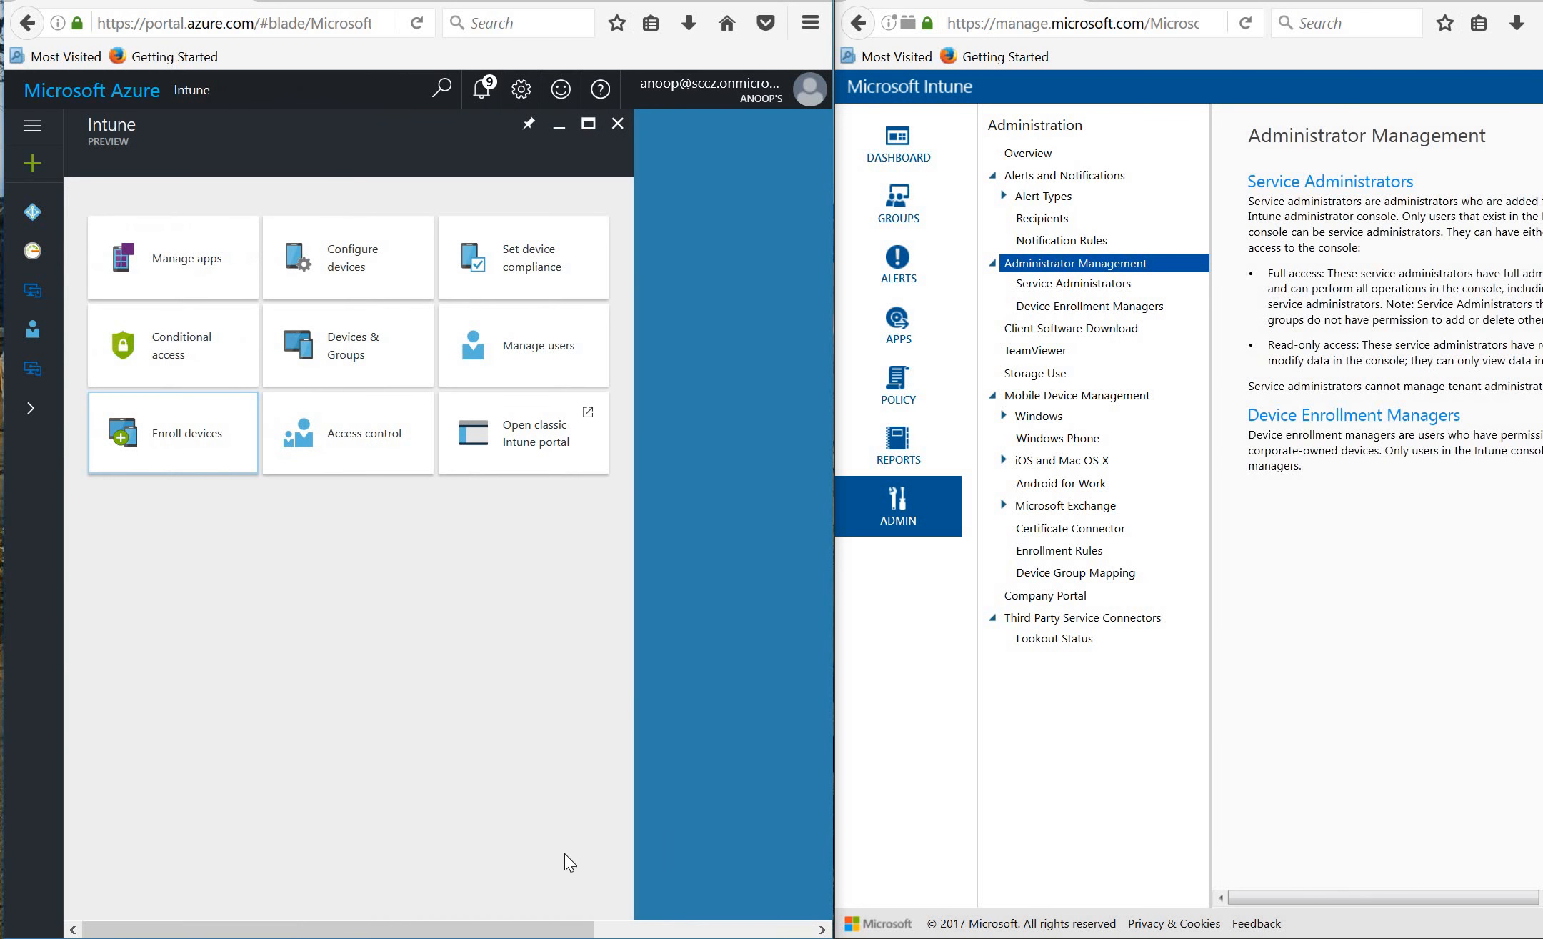